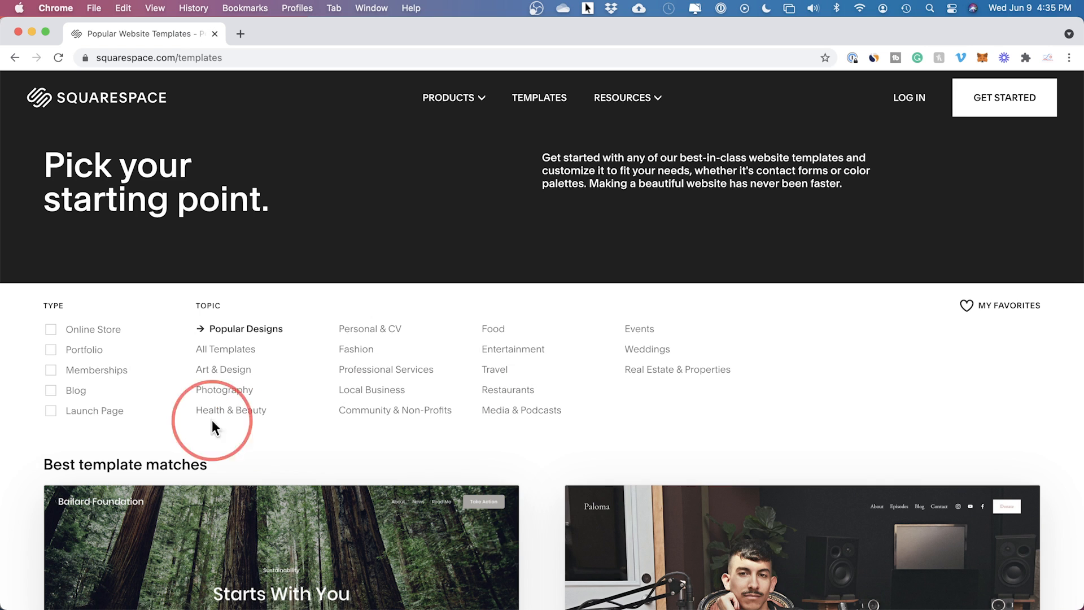
- Filter the website templates by the Online Store type and browse the matching popular designs
left_click(51, 336)
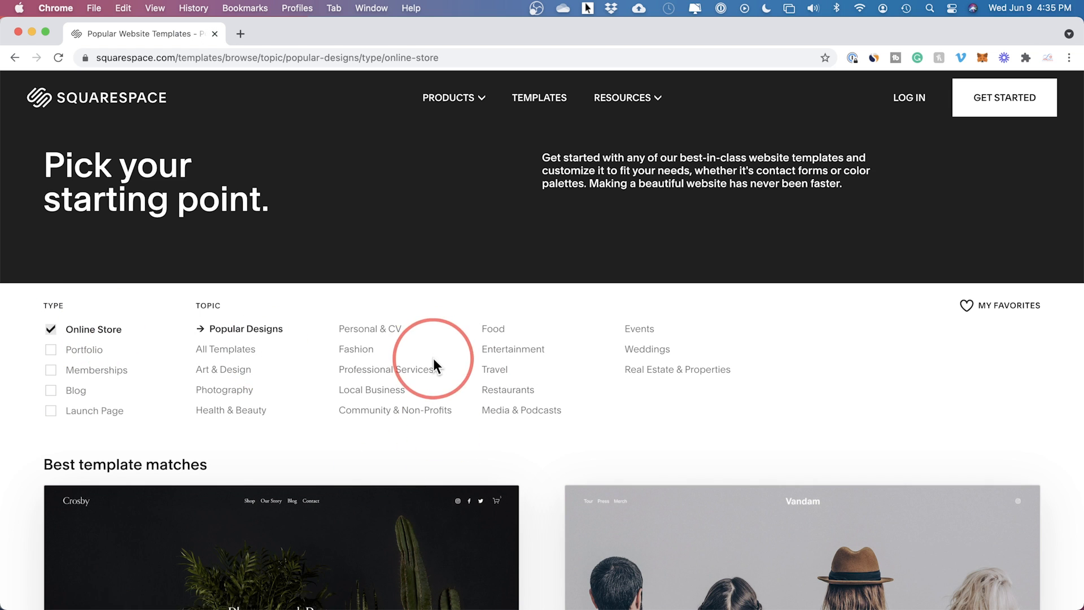
scroll(433, 361, "down", 5)
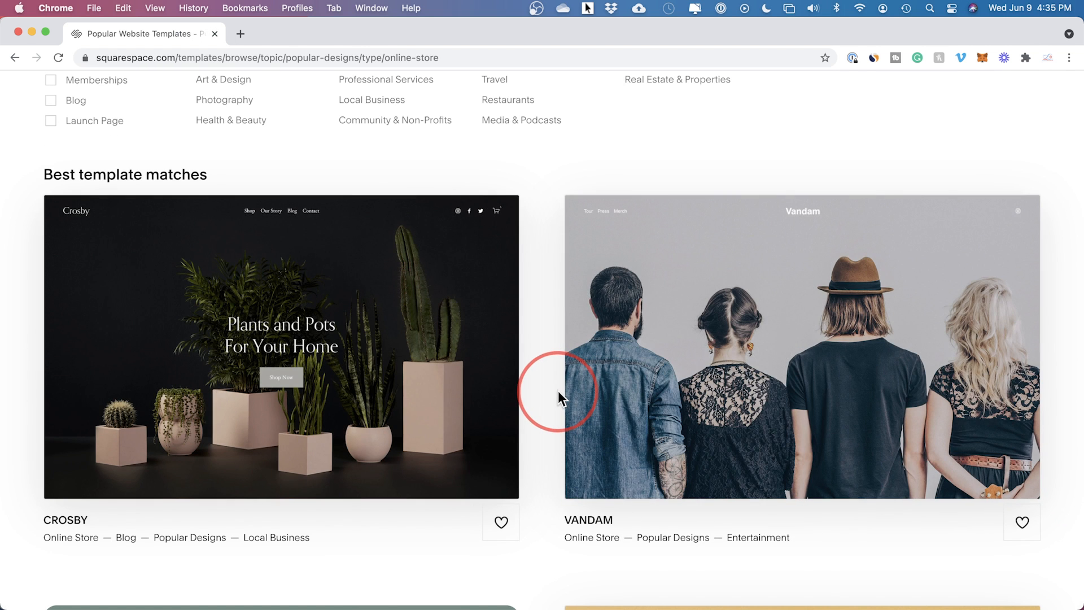
scroll(558, 391, "down", 3)
scroll(558, 390, "up", 2)
scroll(558, 391, "up", 2)
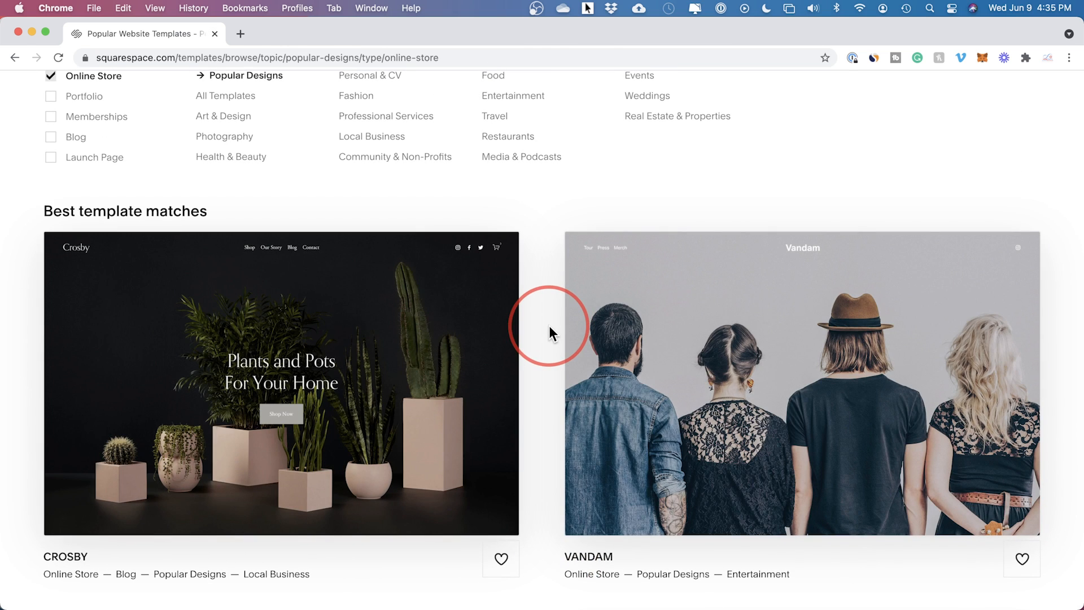
scroll(549, 325, "down", 8)
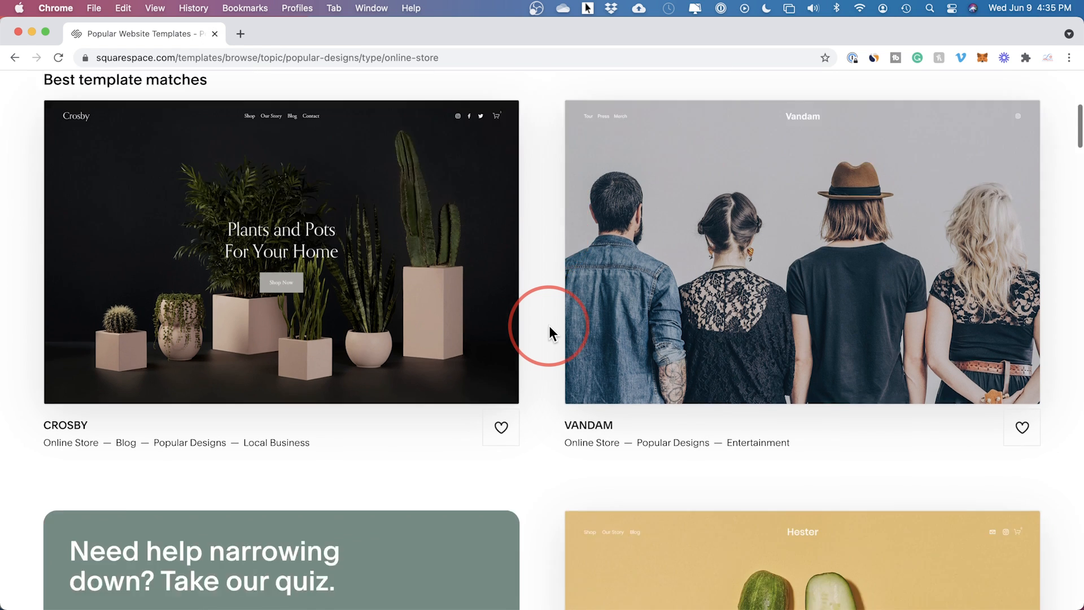
scroll(544, 333, "down", 5)
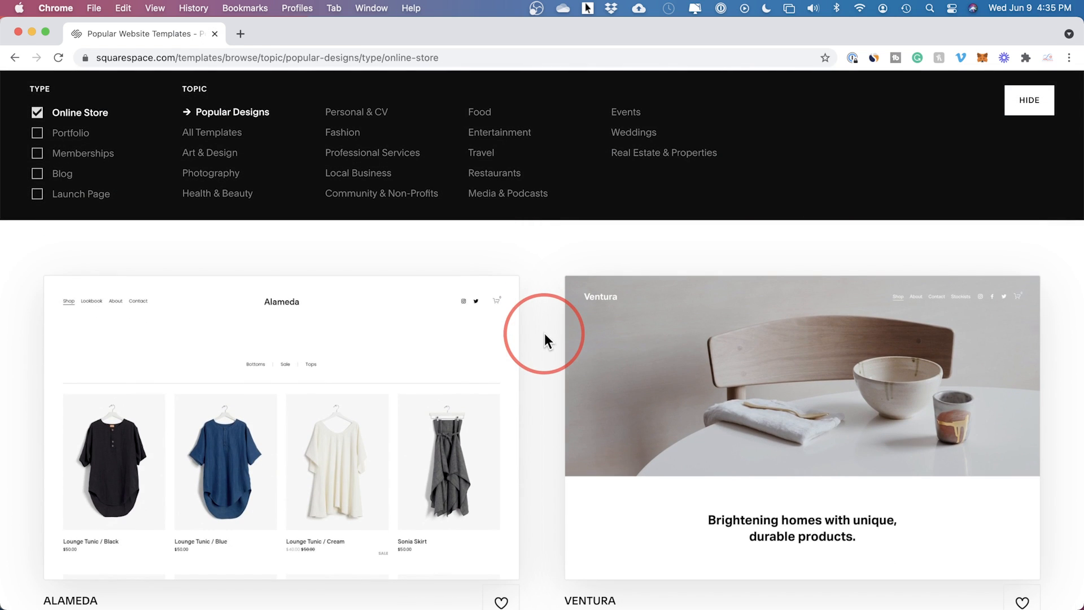
scroll(545, 333, "down", 10)
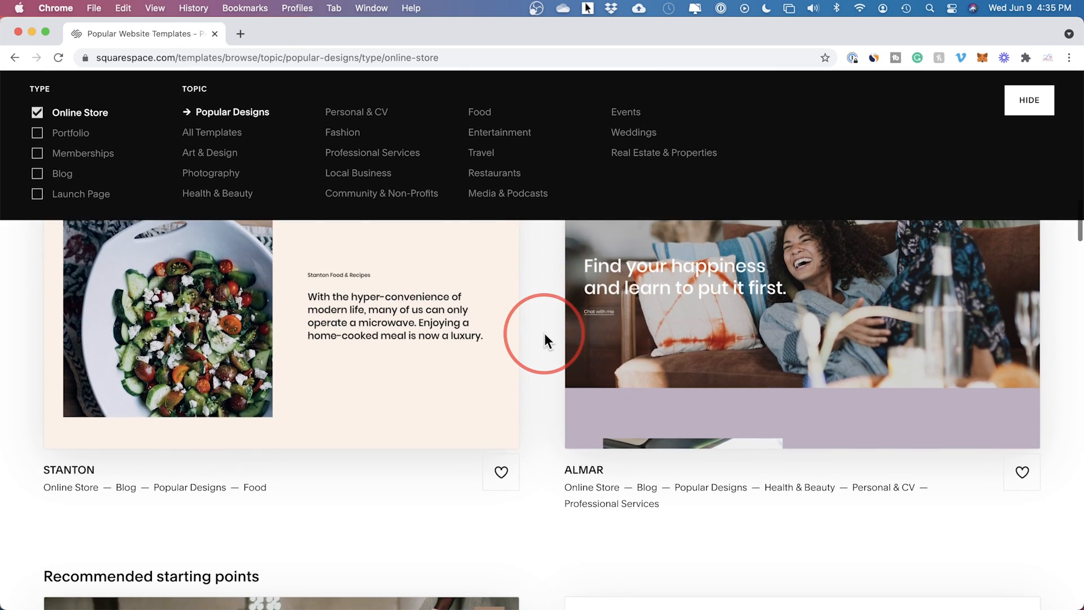
scroll(544, 334, "down", 5)
scroll(545, 333, "down", 7)
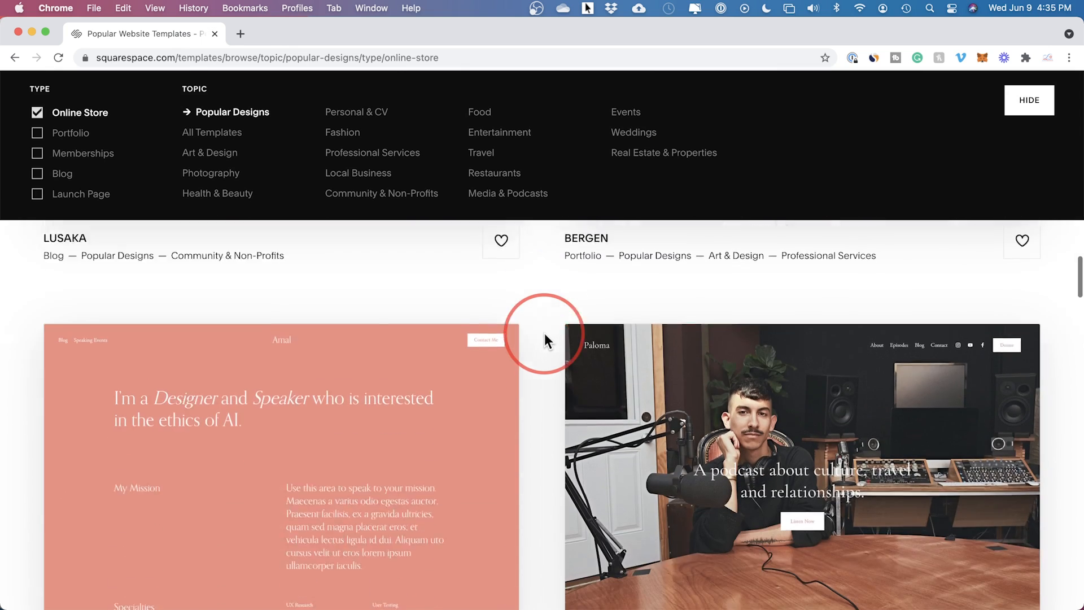
scroll(545, 334, "down", 8)
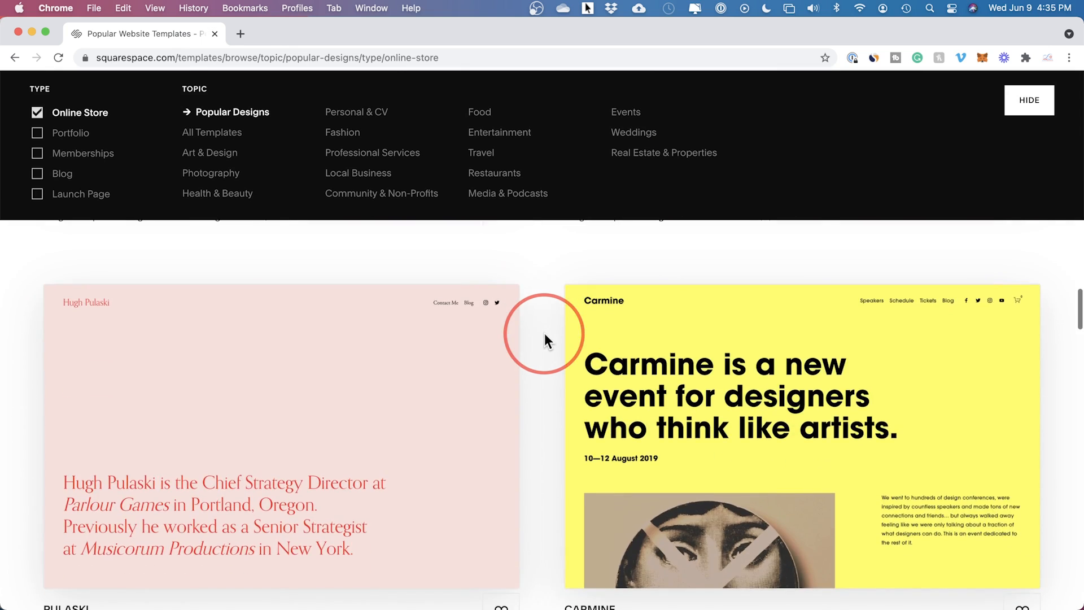
scroll(545, 333, "up", 20)
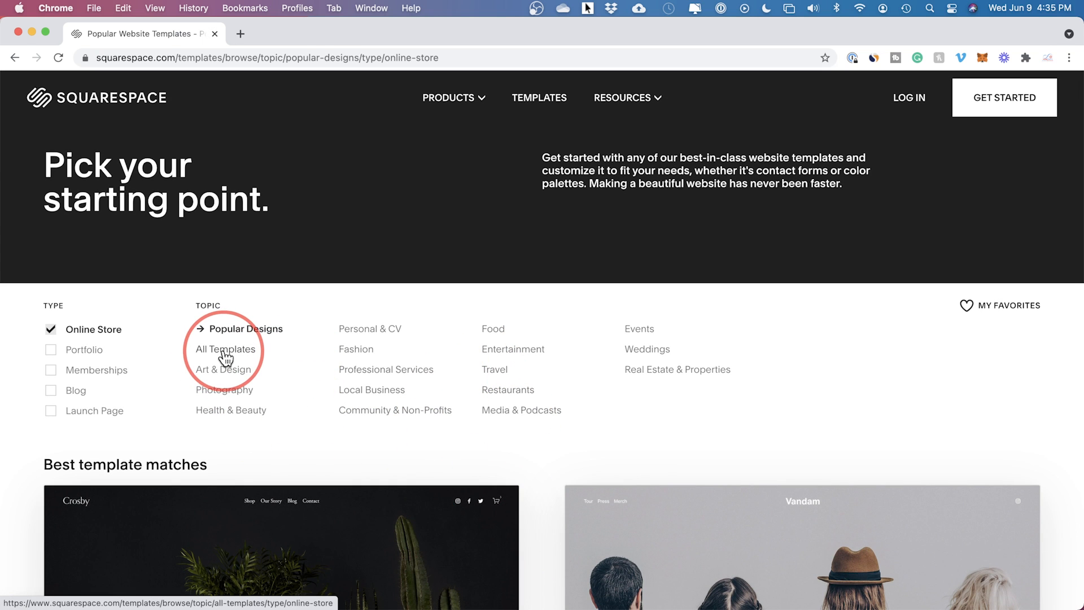
- Preview the Hester template and check its tablet and mobile layouts
scroll(545, 517, "down", 5)
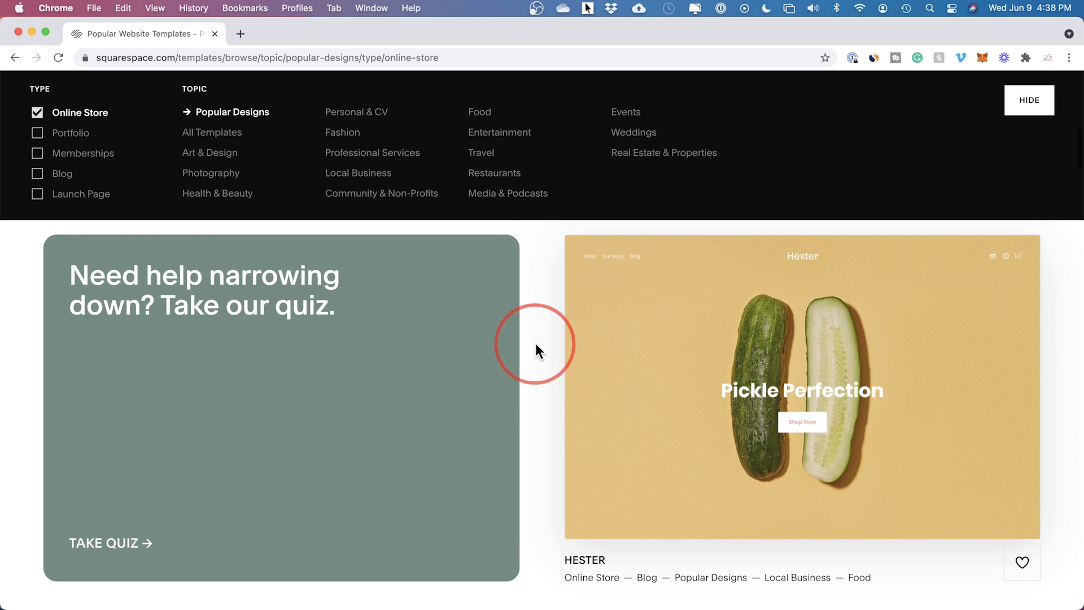
mouse_move(748, 407)
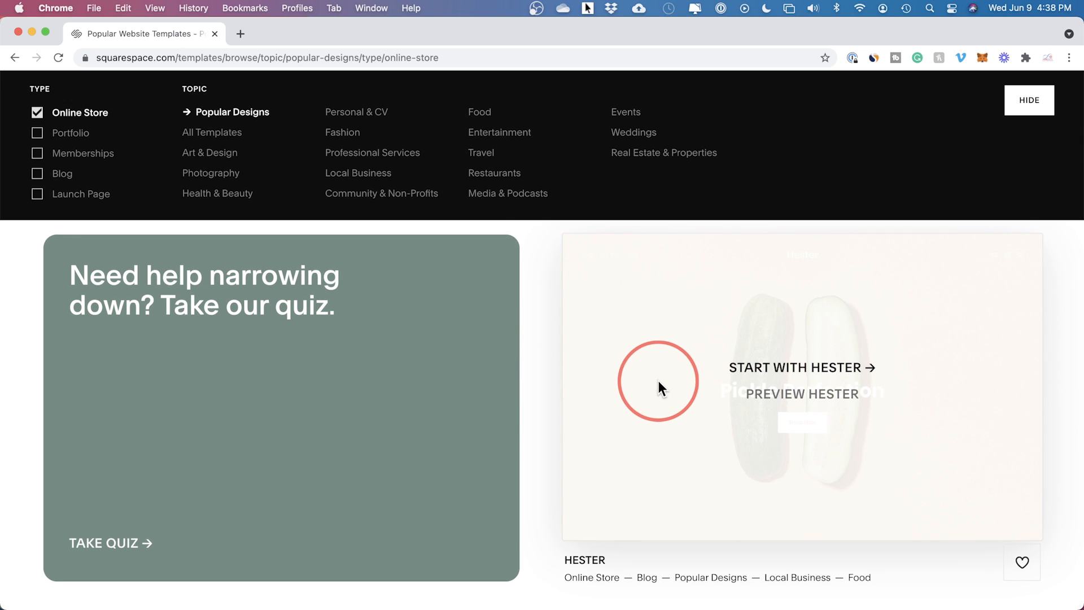
left_click(798, 398)
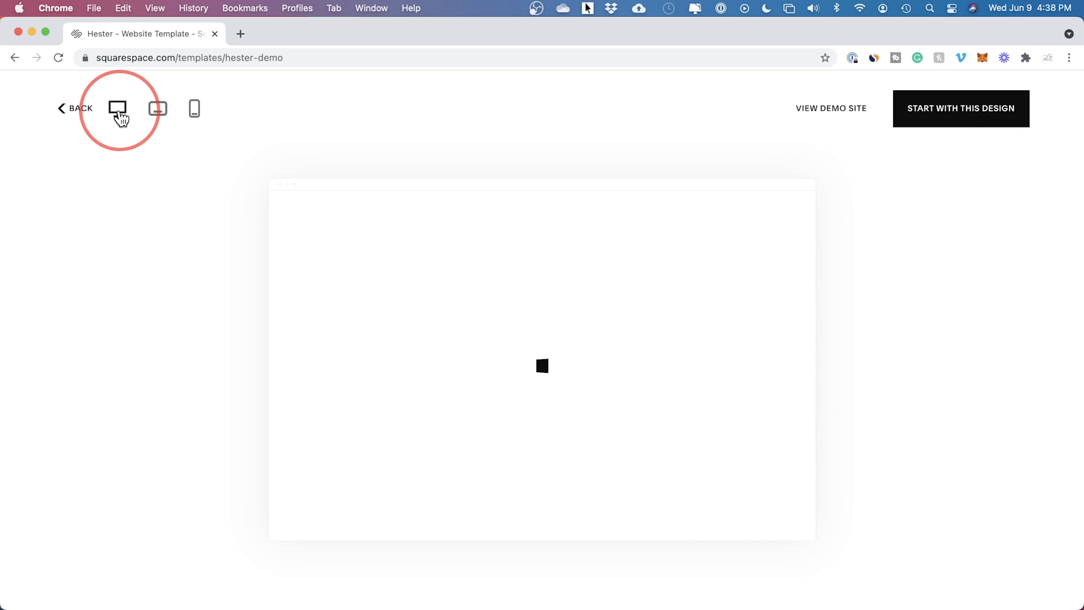
left_click(159, 111)
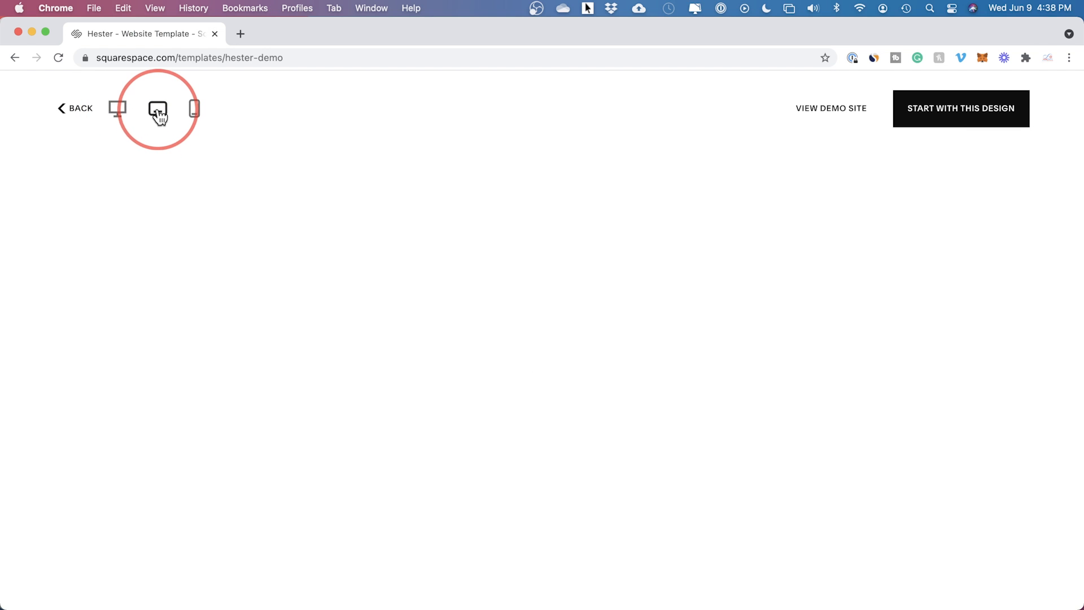
left_click(193, 116)
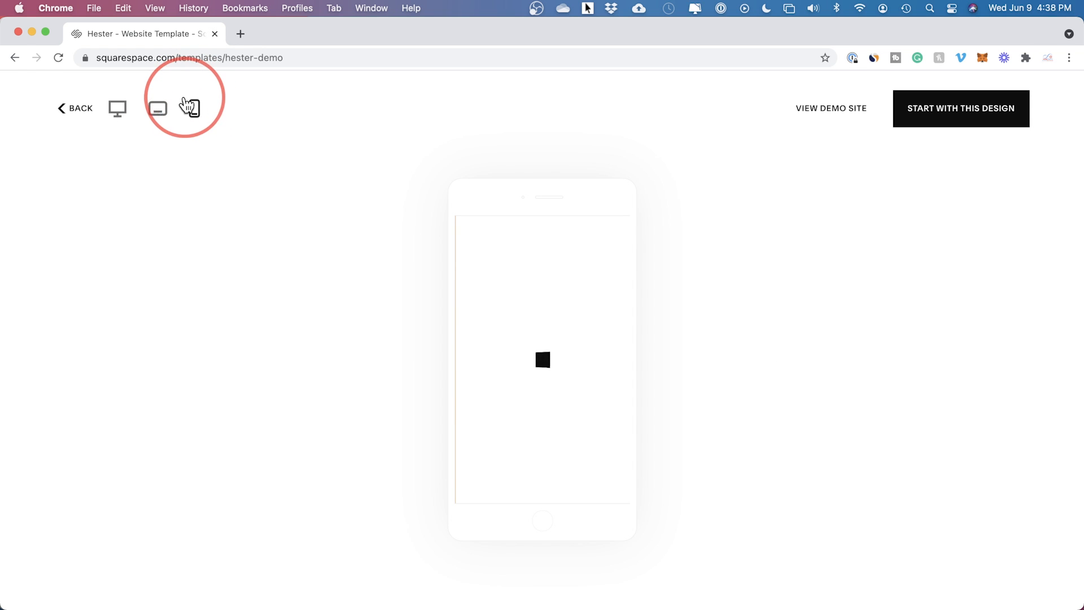
- Open Hester's demo site and examine its home page and shop page
left_click(832, 108)
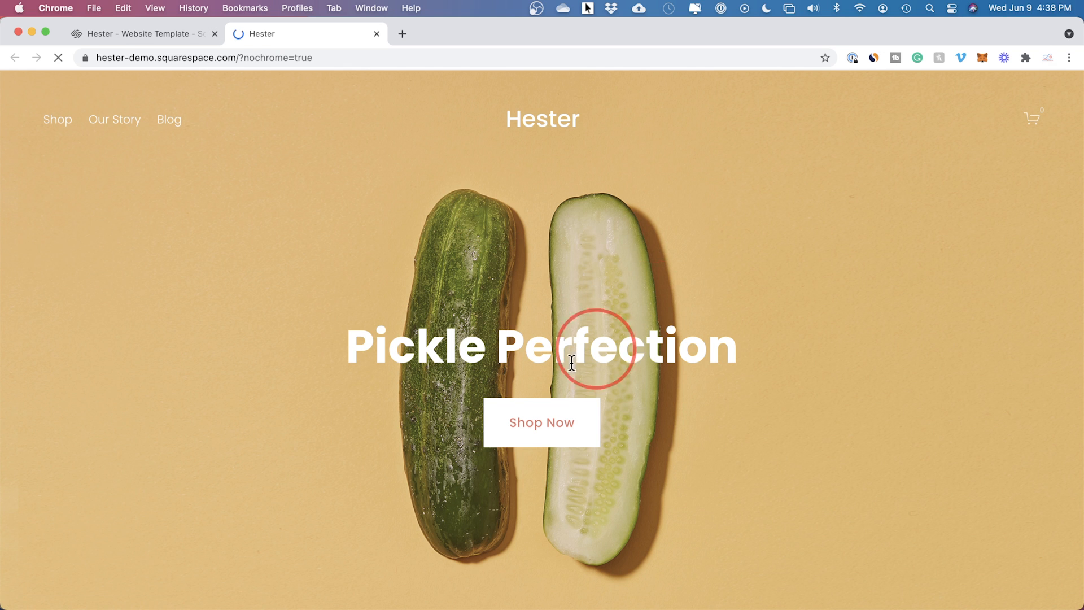
scroll(494, 314, "down", 1)
scroll(509, 328, "down", 1)
scroll(404, 322, "down", 10)
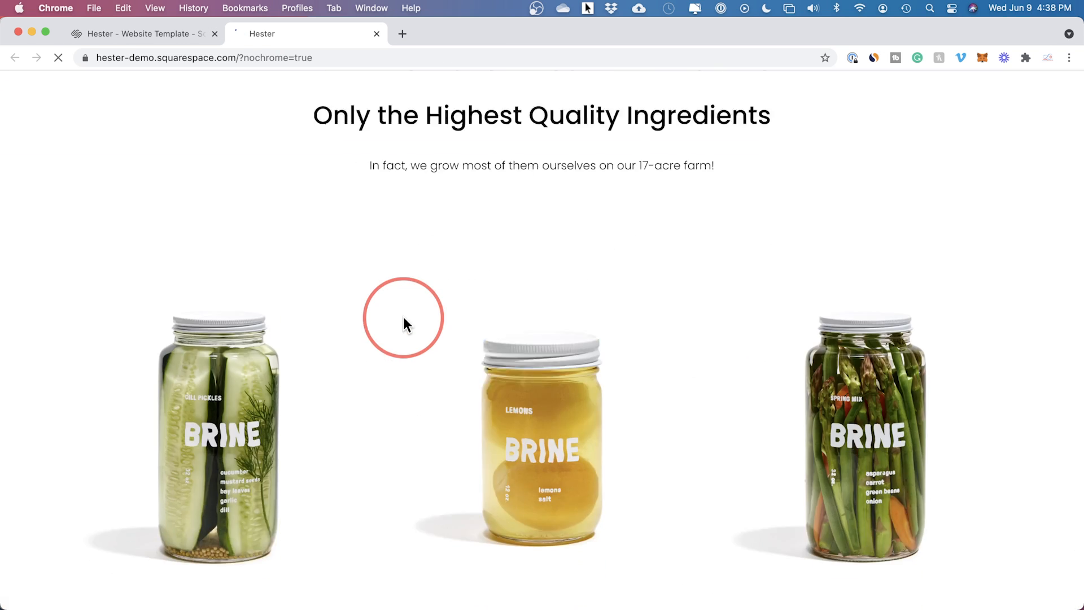
scroll(405, 323, "down", 20)
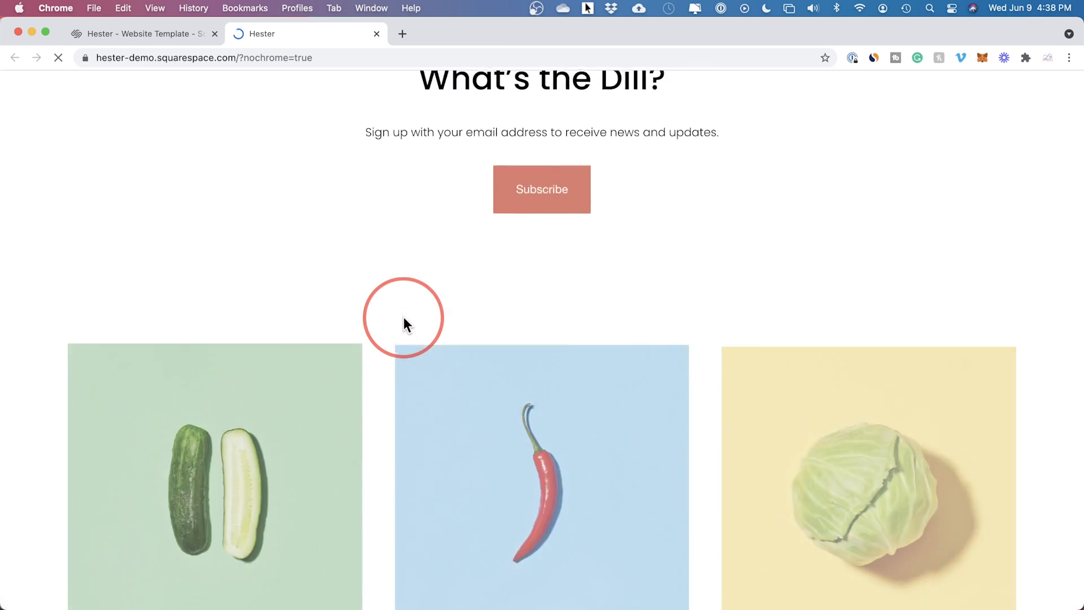
scroll(667, 336, "down", 4)
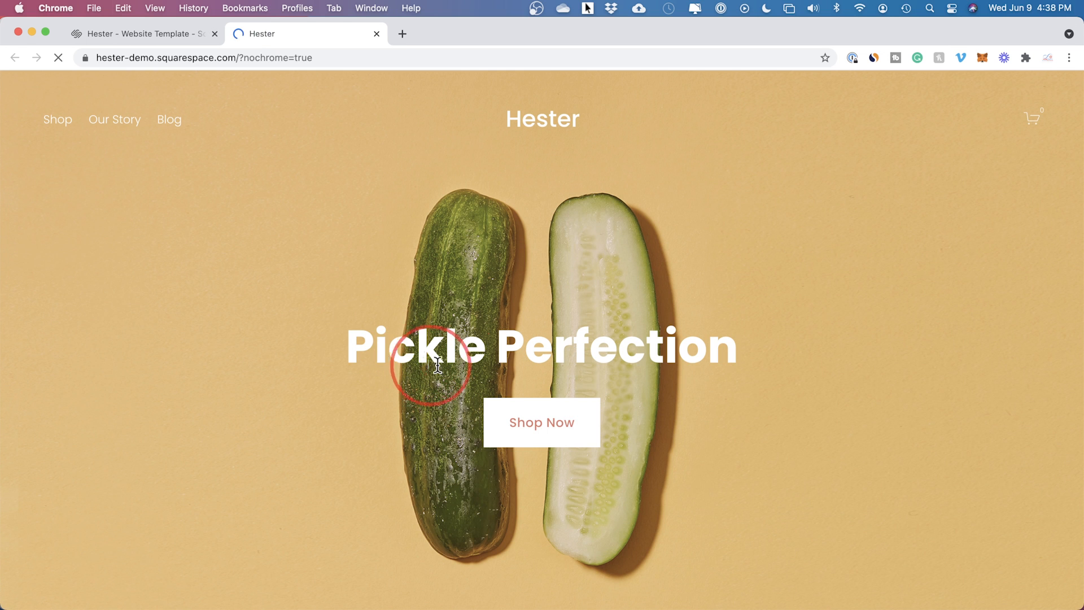
left_click(524, 438)
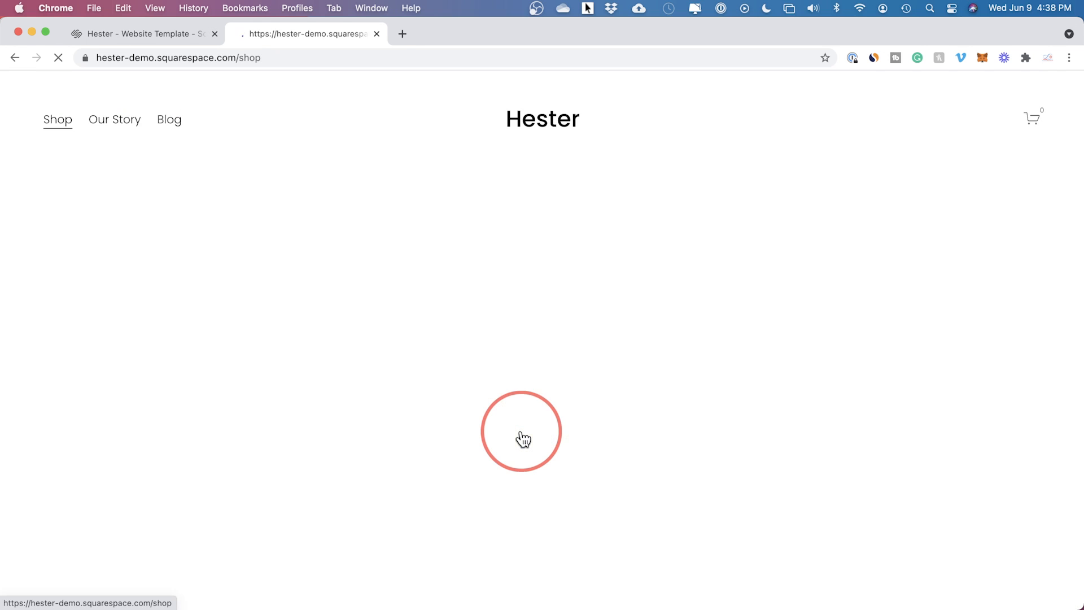
scroll(523, 438, "down", 3)
scroll(500, 391, "up", 3)
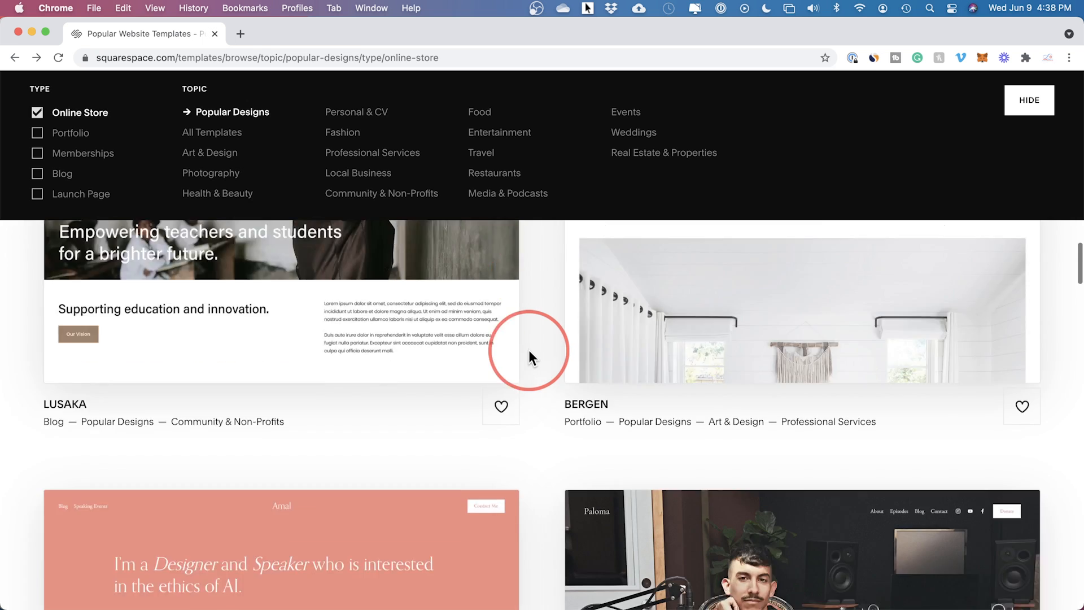
- Browse more of the recommended templates and open the preview of the Utica template
scroll(529, 350, "down", 6)
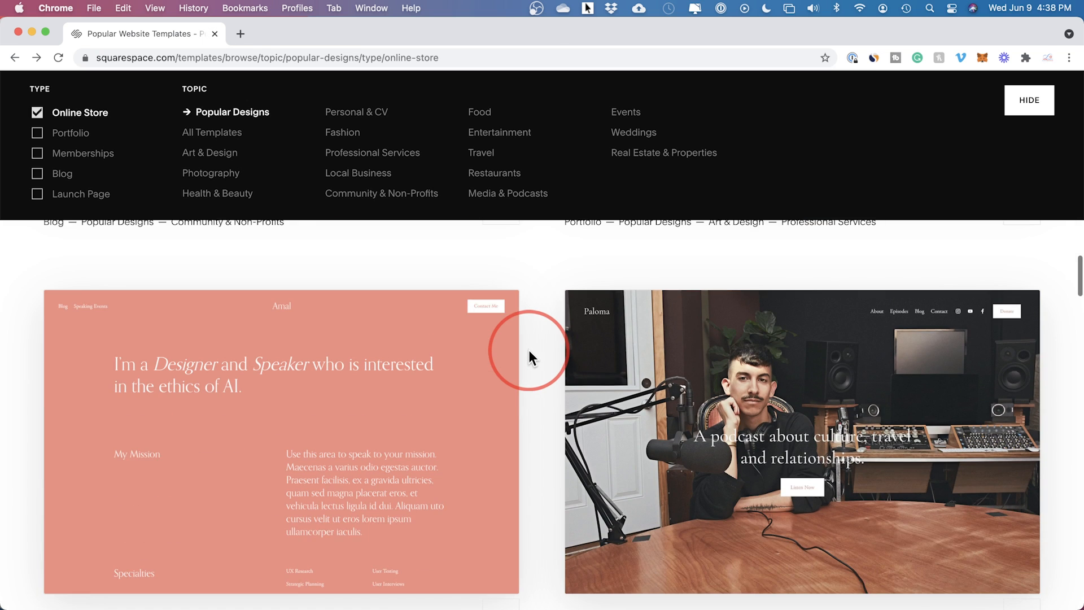
scroll(529, 350, "down", 5)
scroll(529, 351, "down", 8)
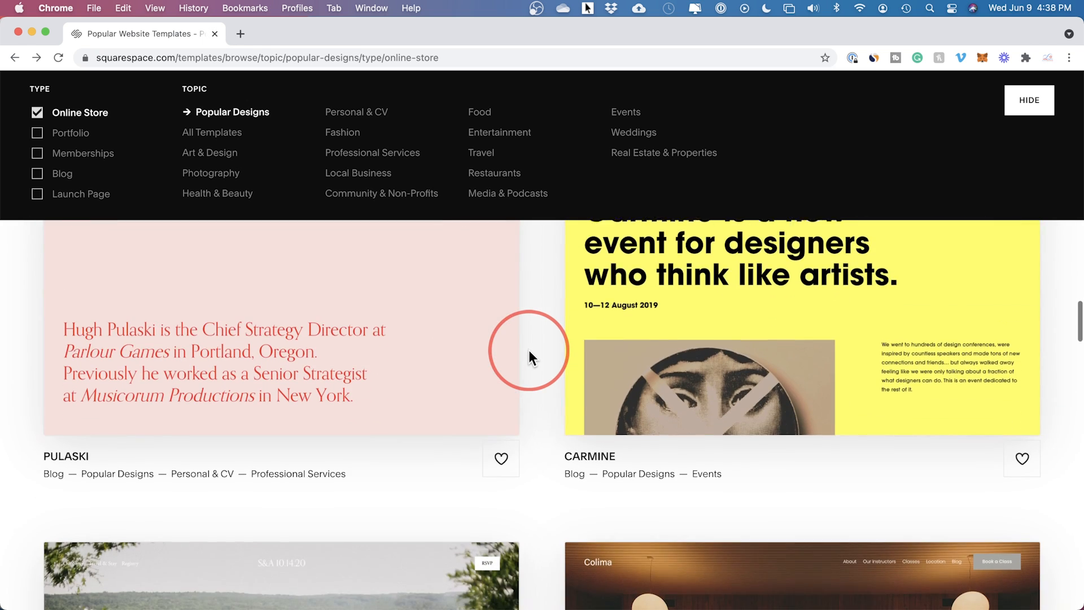
scroll(557, 340, "down", 6)
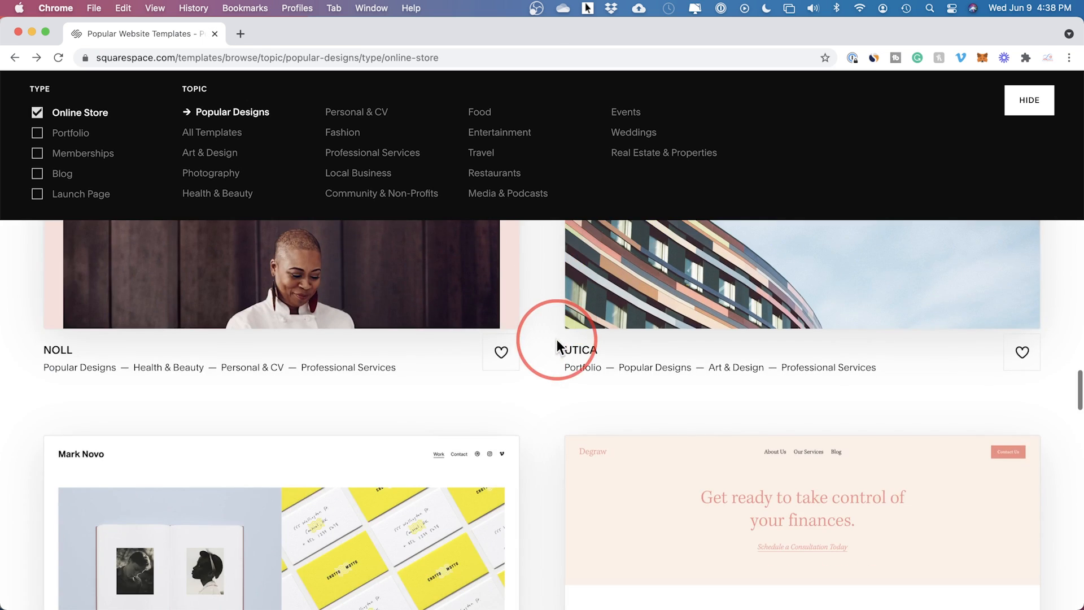
scroll(550, 340, "up", 2)
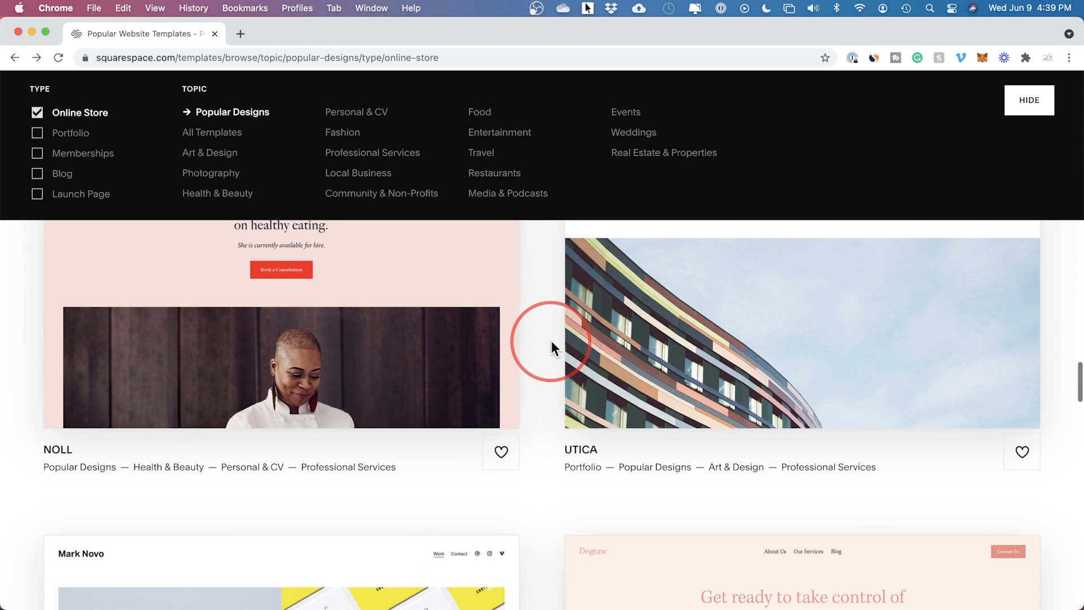
scroll(552, 341, "up", 2)
mouse_move(774, 382)
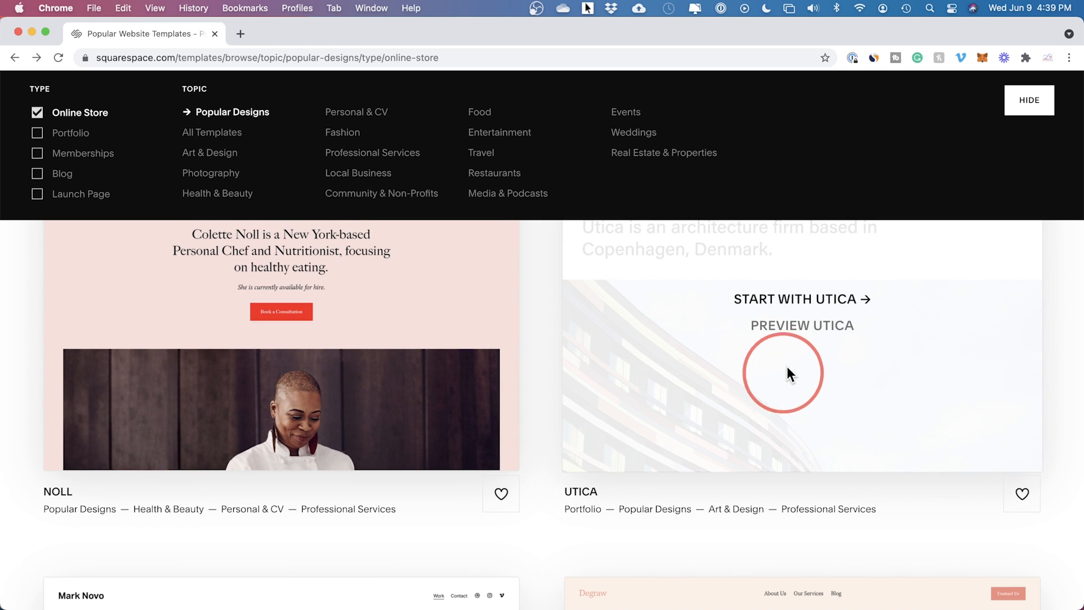
left_click(800, 326)
- Open Utica's demo site, examine its home page down to the footer, and close it
left_click(827, 110)
left_click_drag(53, 218, 780, 295)
scroll(730, 344, "down", 5)
scroll(730, 345, "down", 20)
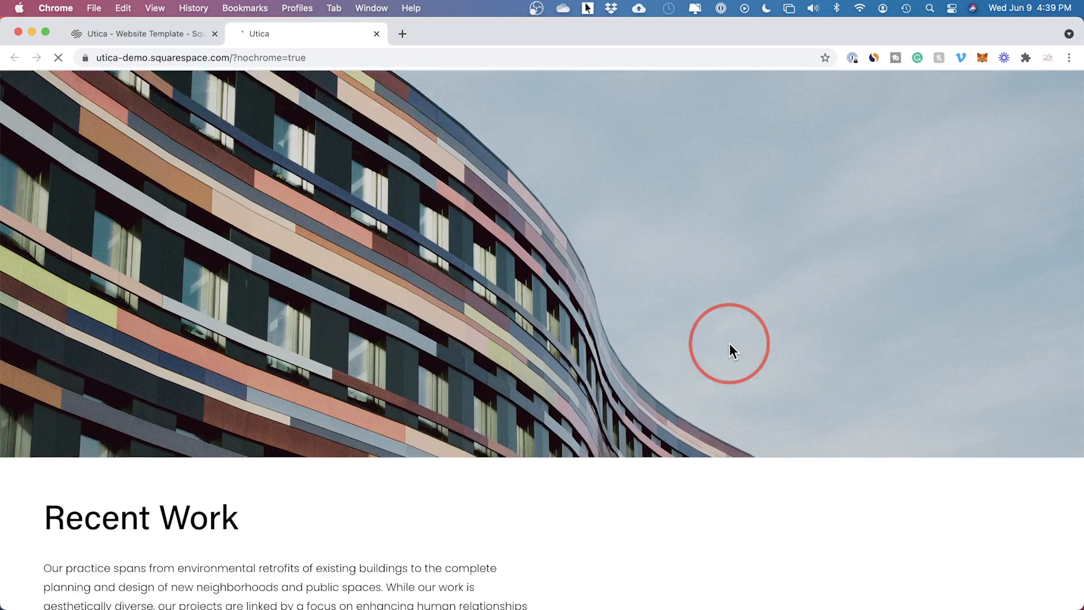
scroll(732, 351, "down", 8)
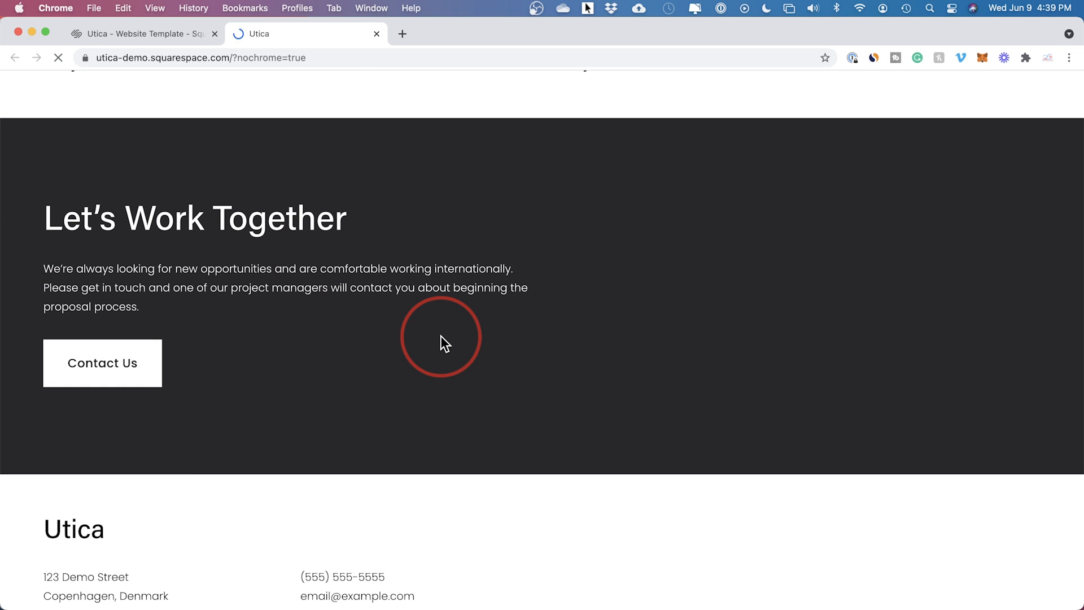
left_click(377, 34)
- Start a new site with the Hester template and give it the site title Pineband
scroll(767, 353, "up", 1)
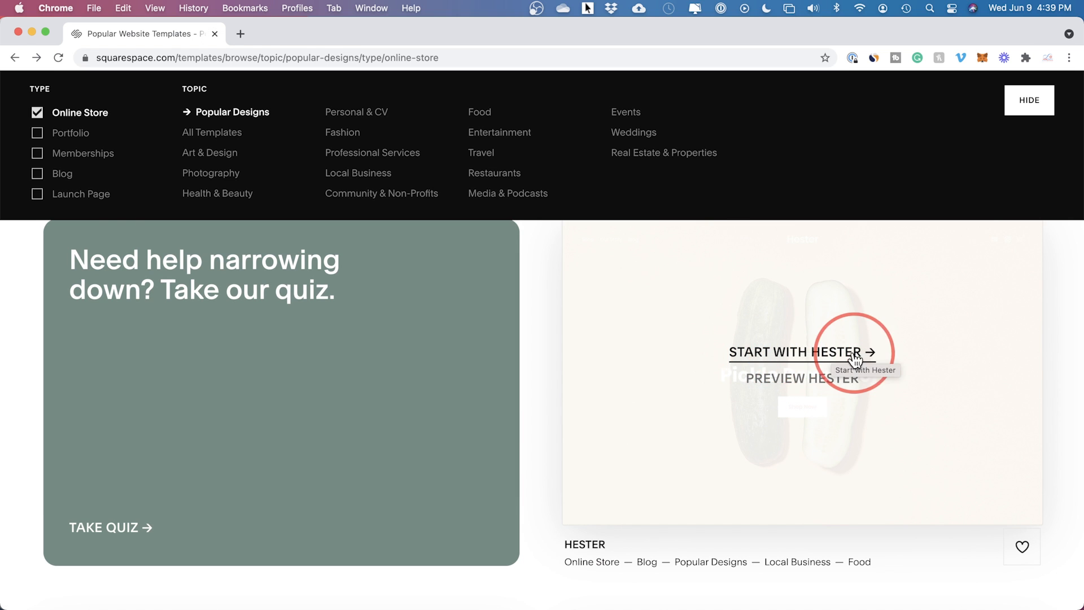
left_click(822, 355)
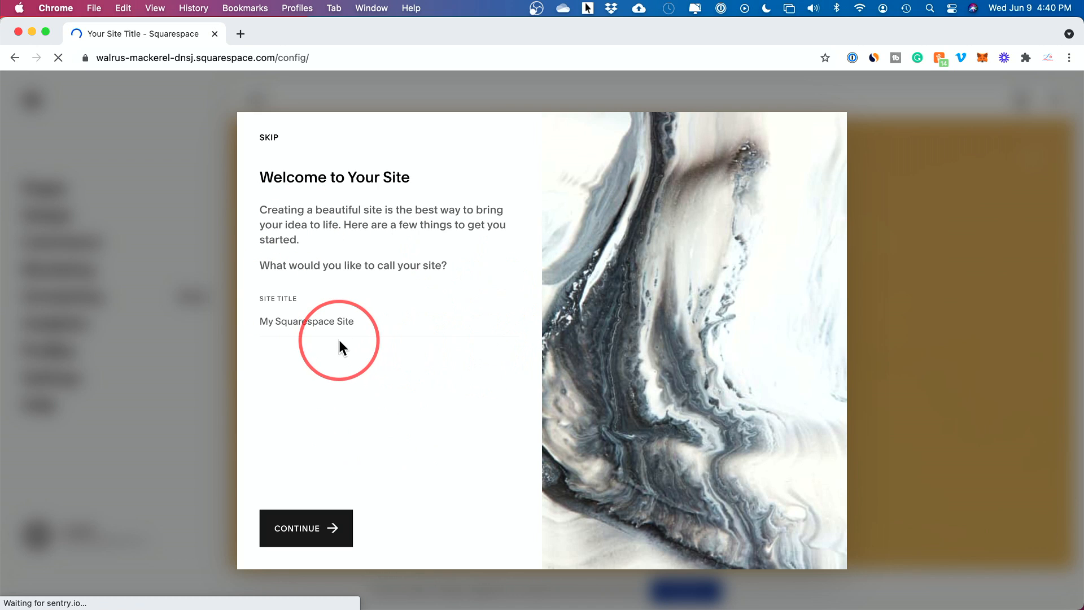
left_click(272, 318)
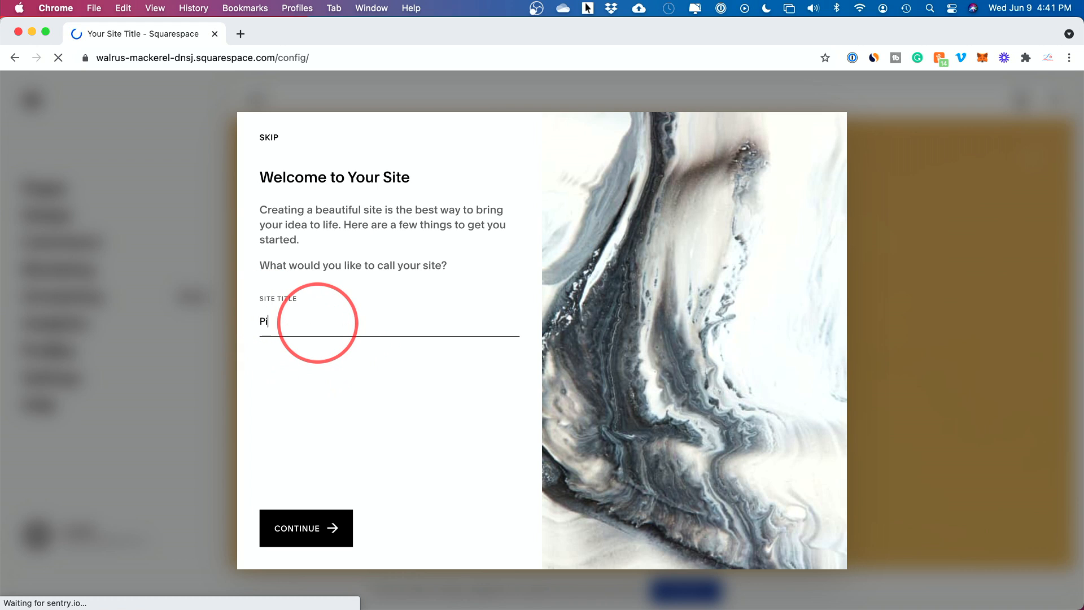
type("Pineband")
left_click(299, 528)
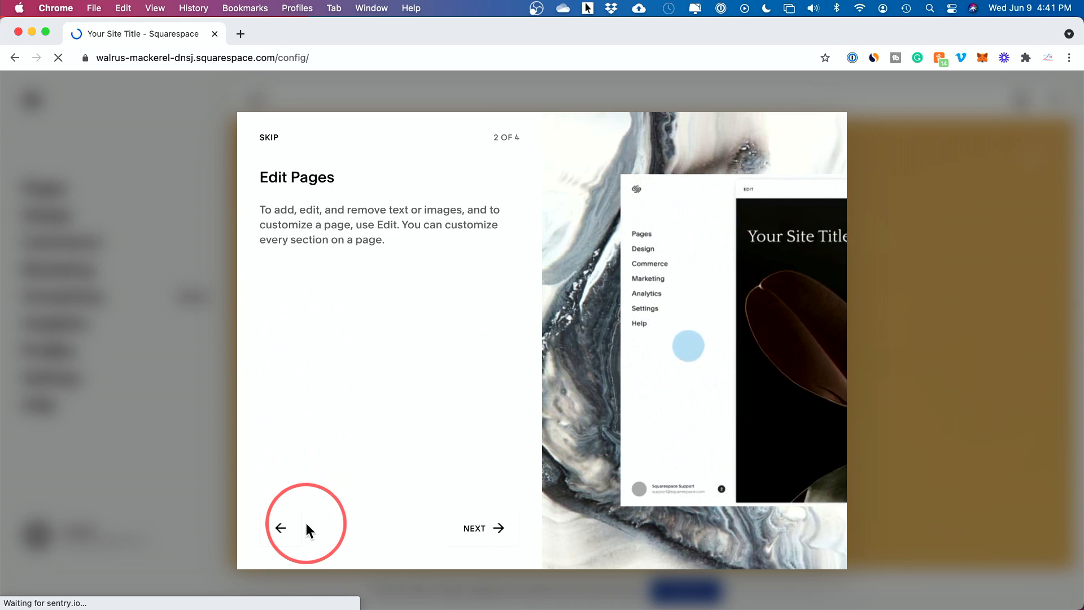
- Go through the remaining welcome pages on editing, creating pages and styling, and enter the site editor
left_click(479, 539)
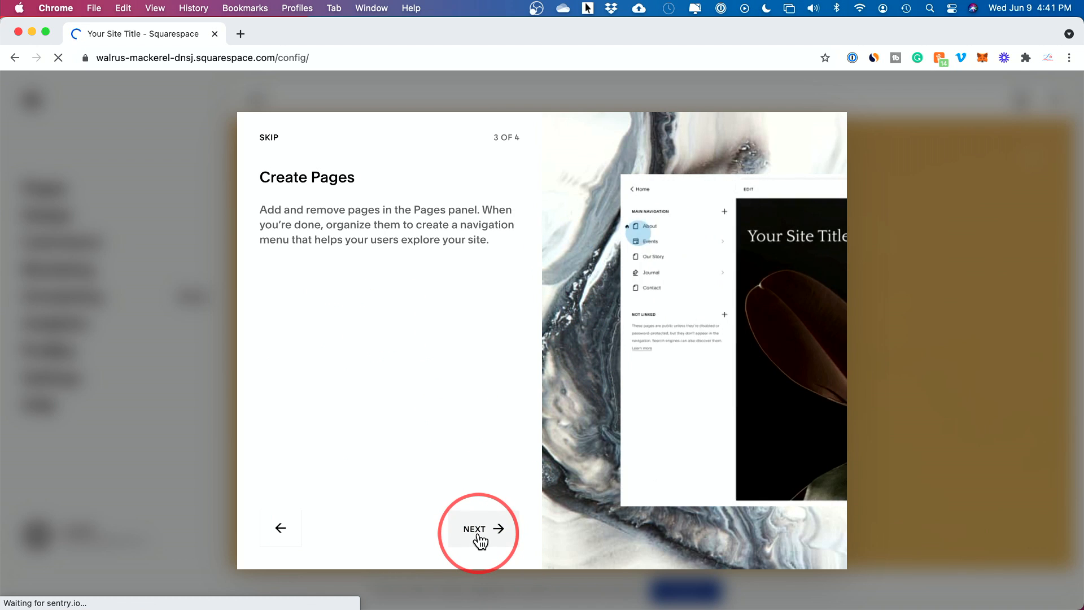
left_click(479, 540)
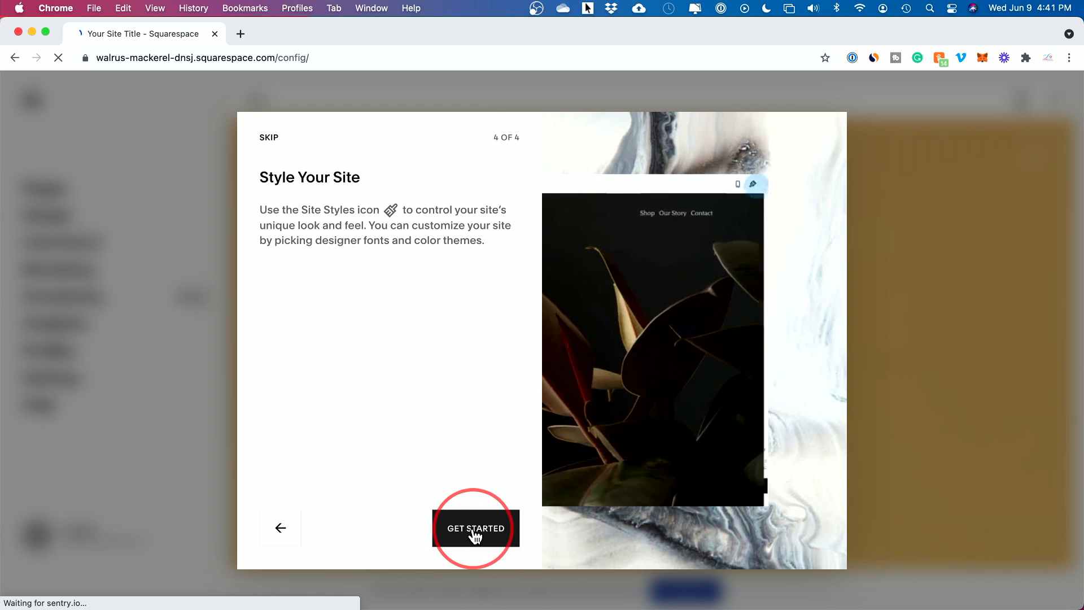
left_click(463, 535)
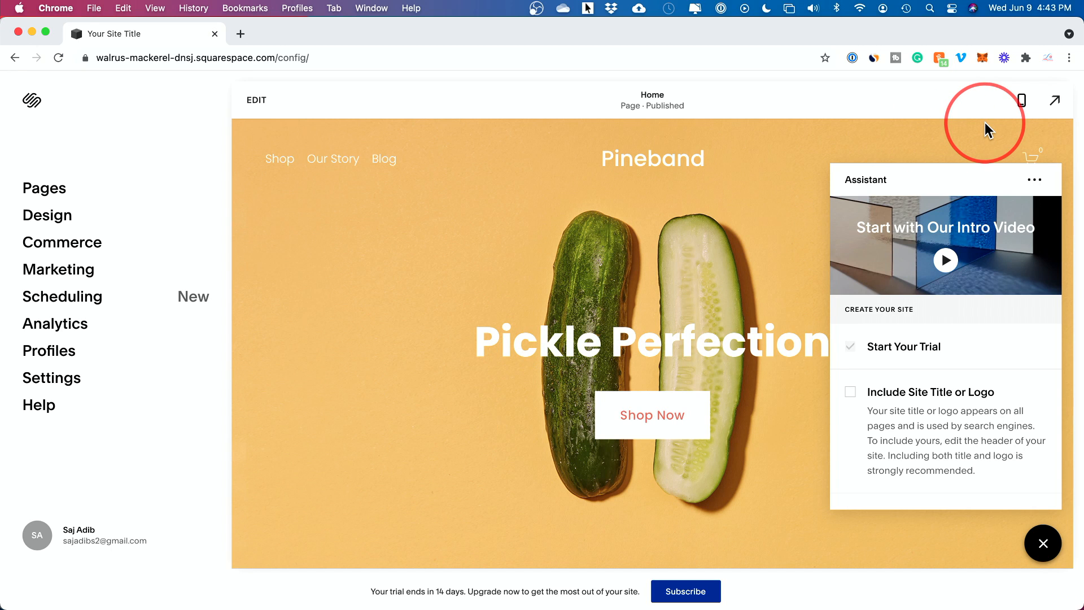
- Preview the Home page in mobile view, look through its sections, and return to desktop view
left_click(1020, 104)
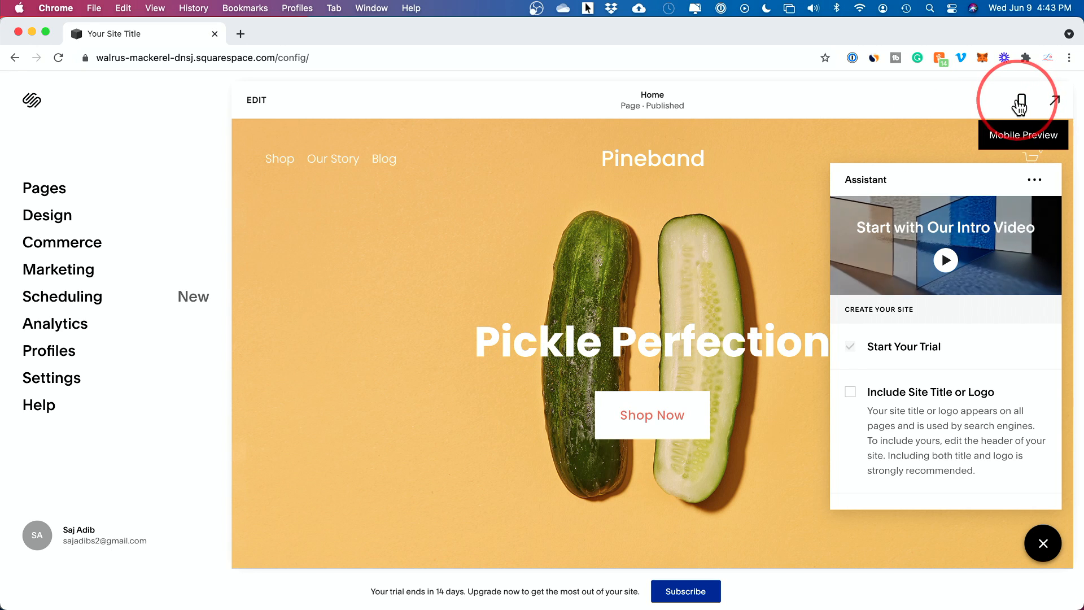
left_click(1020, 105)
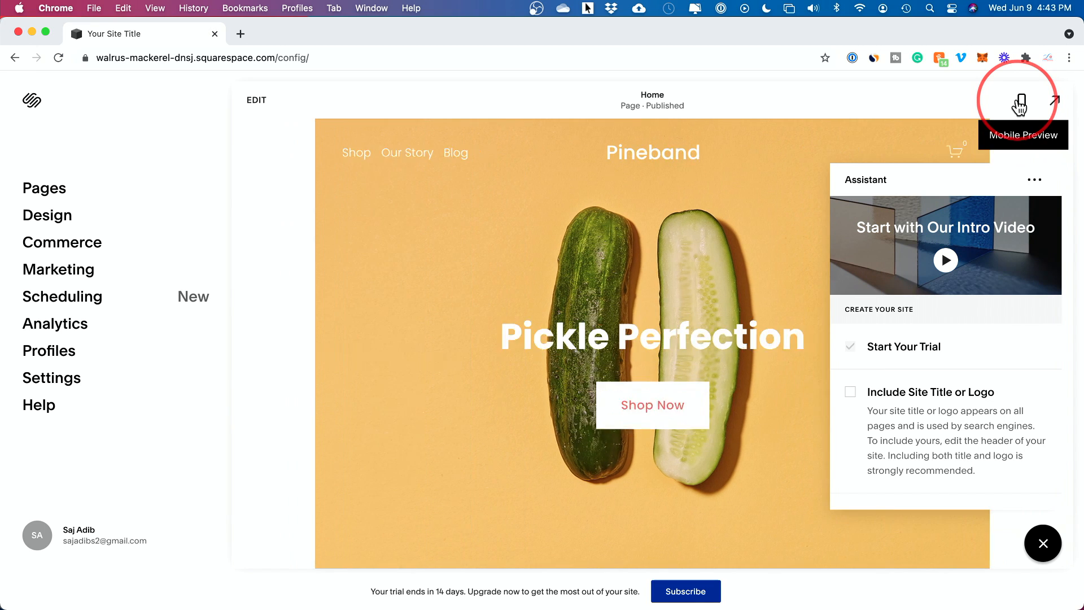
left_click(1020, 105)
scroll(661, 282, "down", 5)
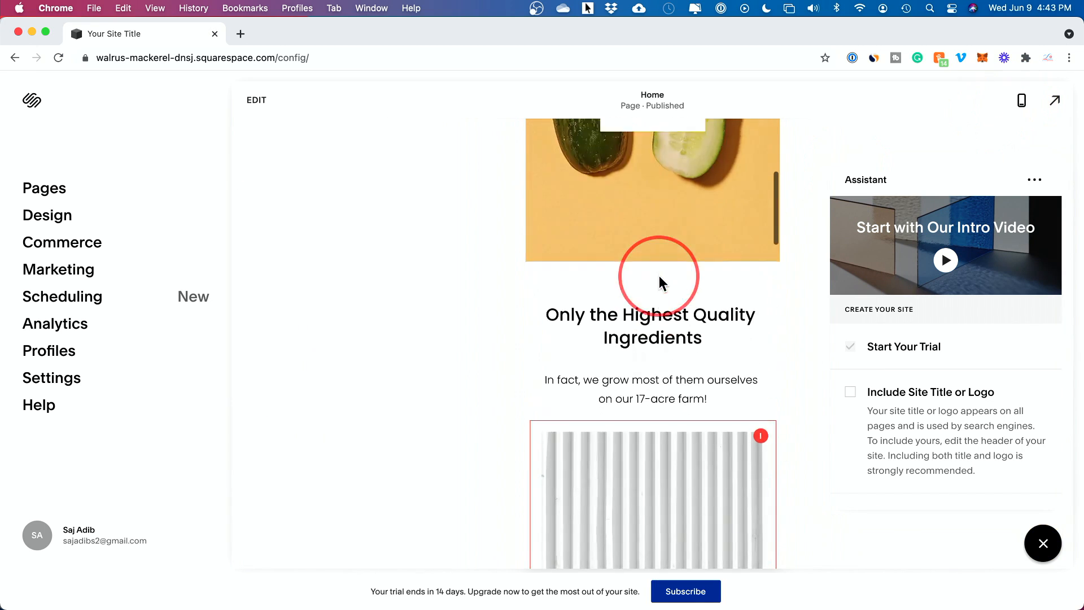
scroll(661, 282, "up", 5)
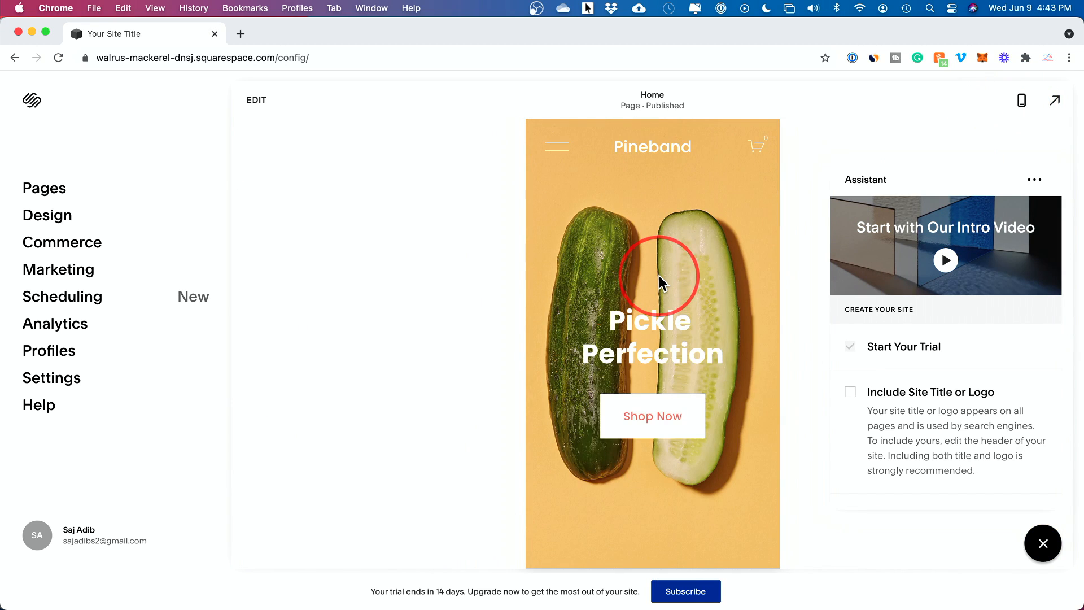
scroll(661, 282, "down", 10)
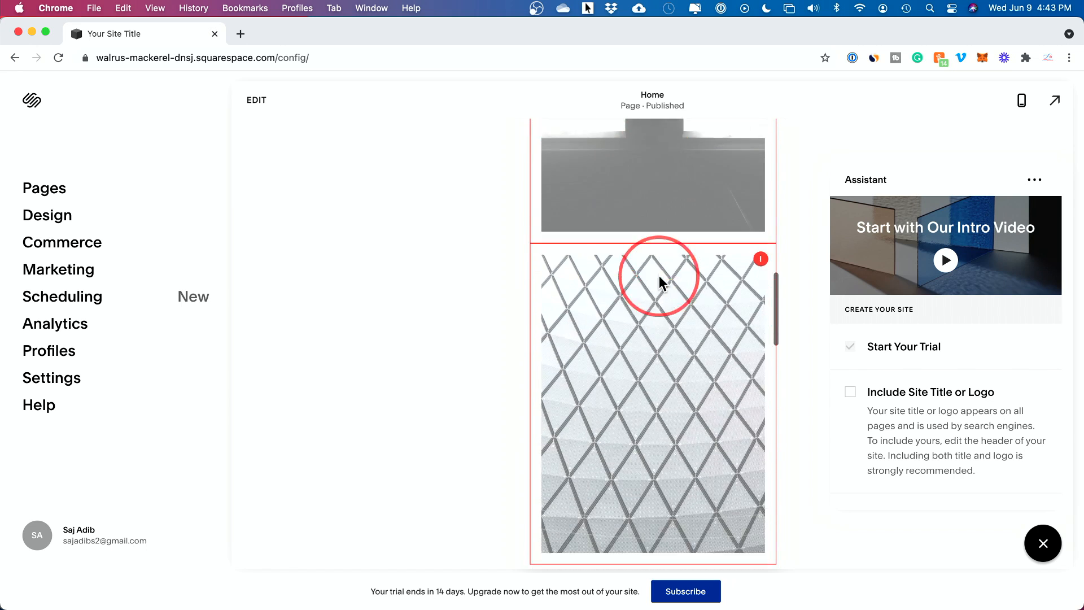
scroll(661, 282, "up", 10)
left_click(1023, 104)
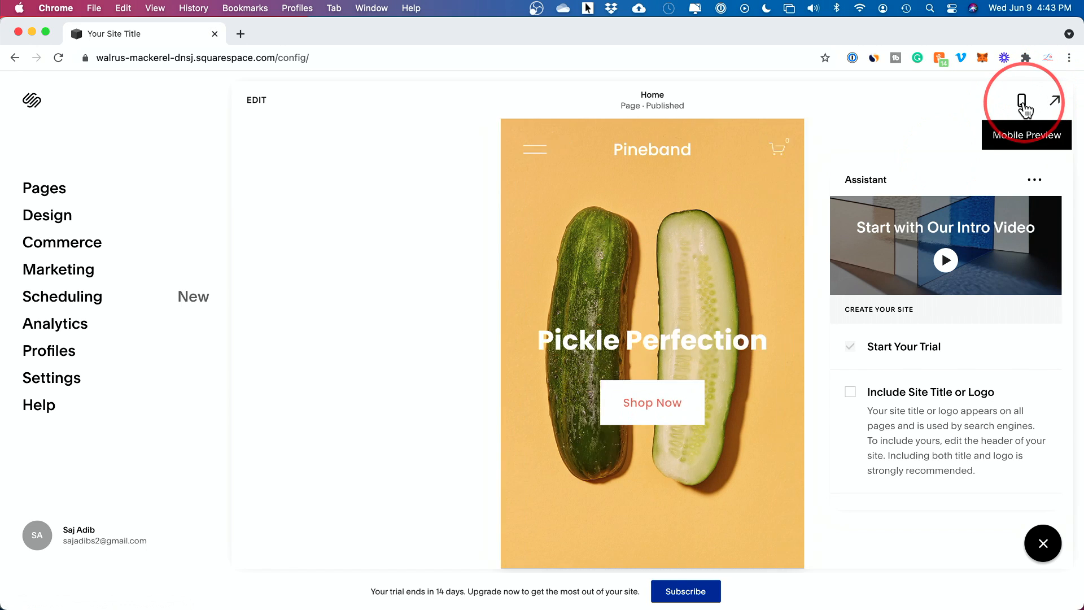
left_click(1024, 105)
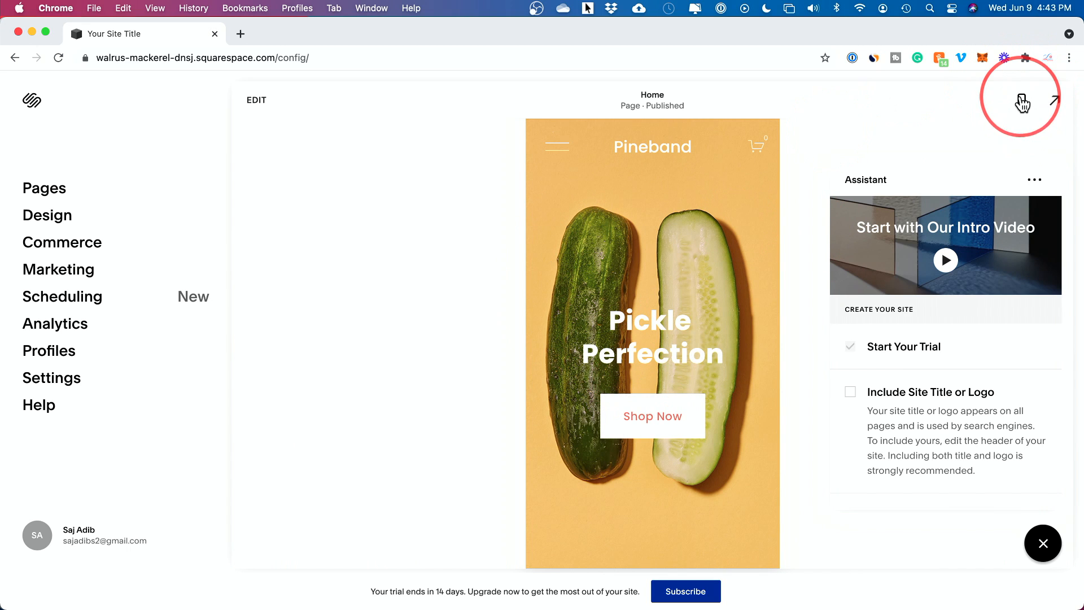
left_click(1023, 102)
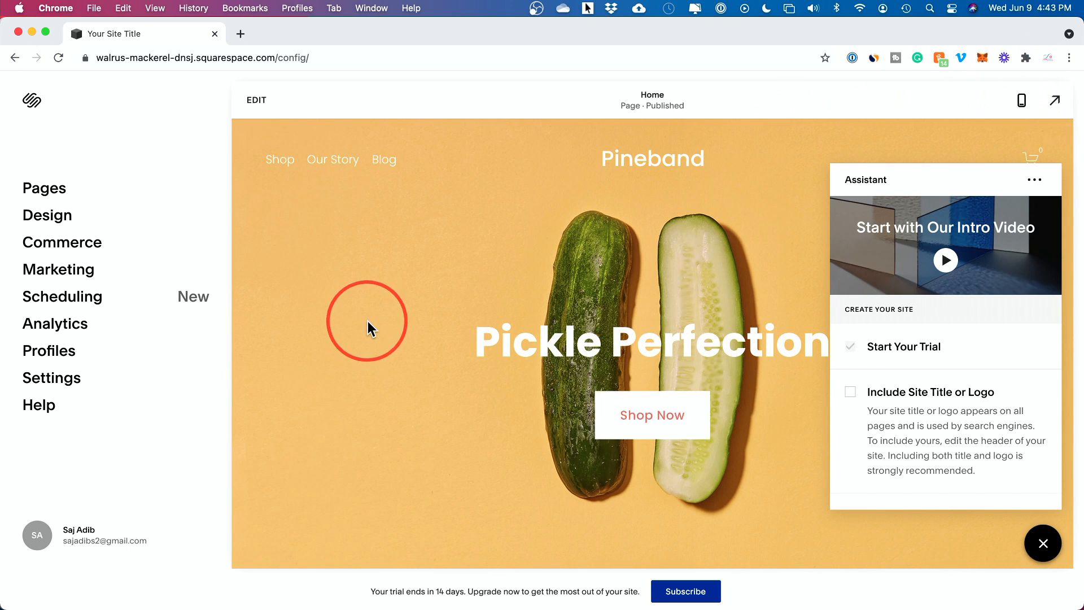
- Check the Assistant's options and read through its Create Your Site checklist
left_click(1034, 180)
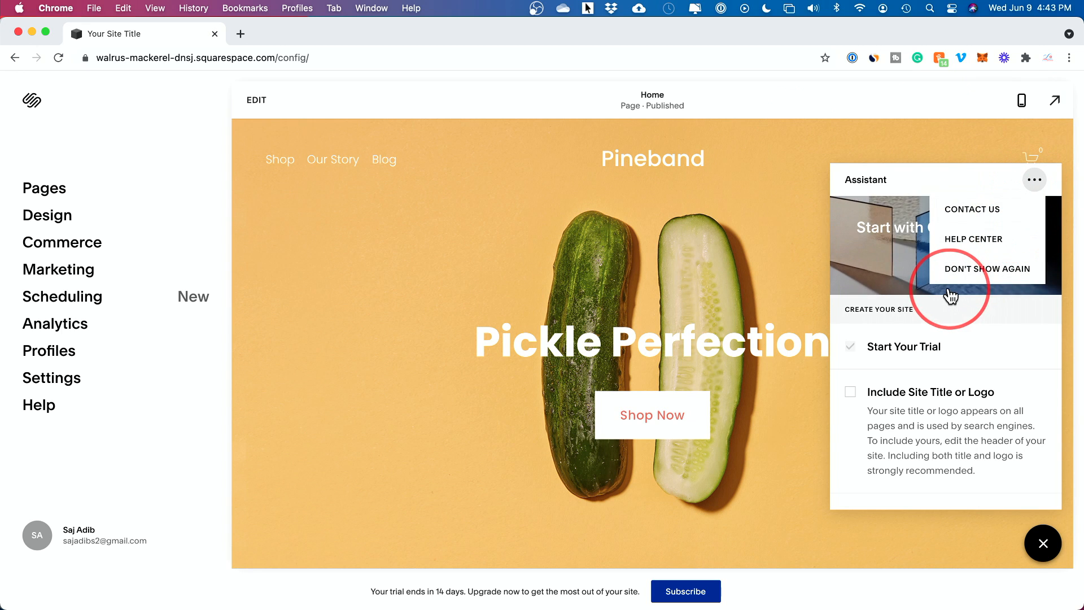
left_click(1034, 180)
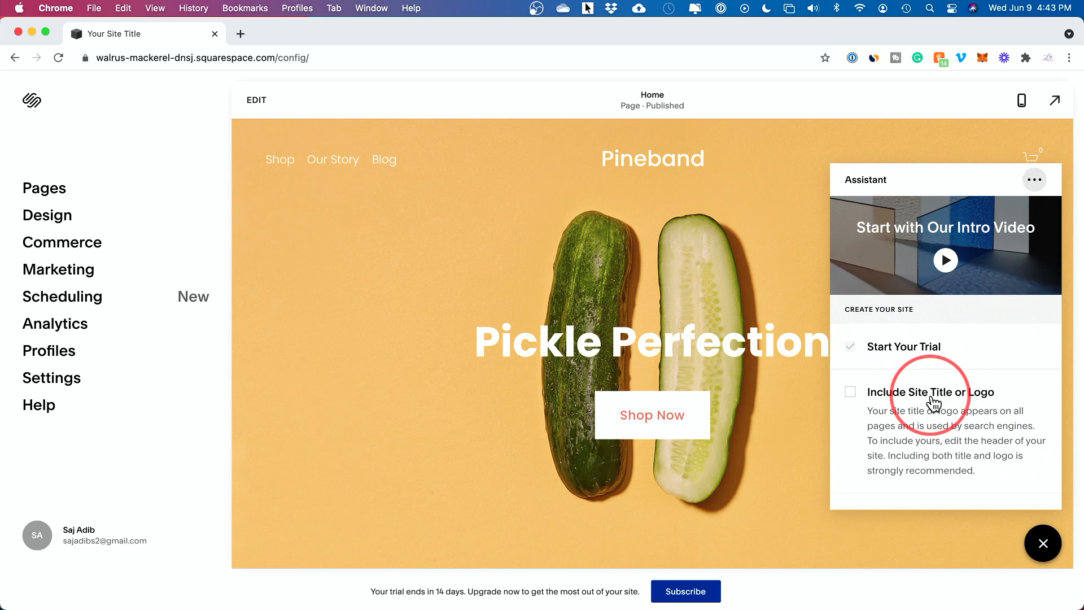
scroll(949, 409, "down", 1)
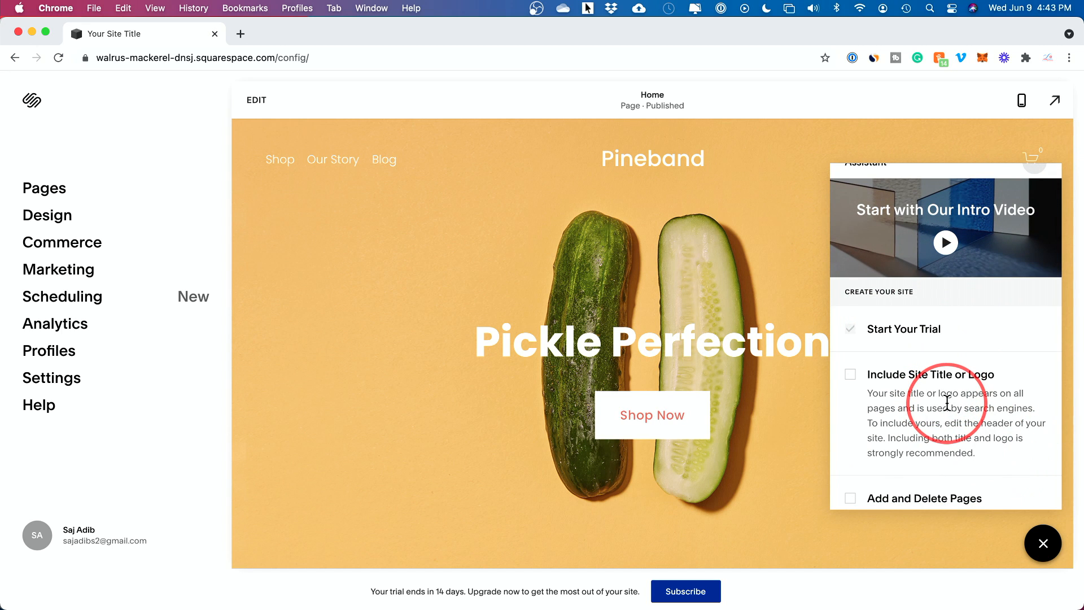
scroll(947, 402, "down", 3)
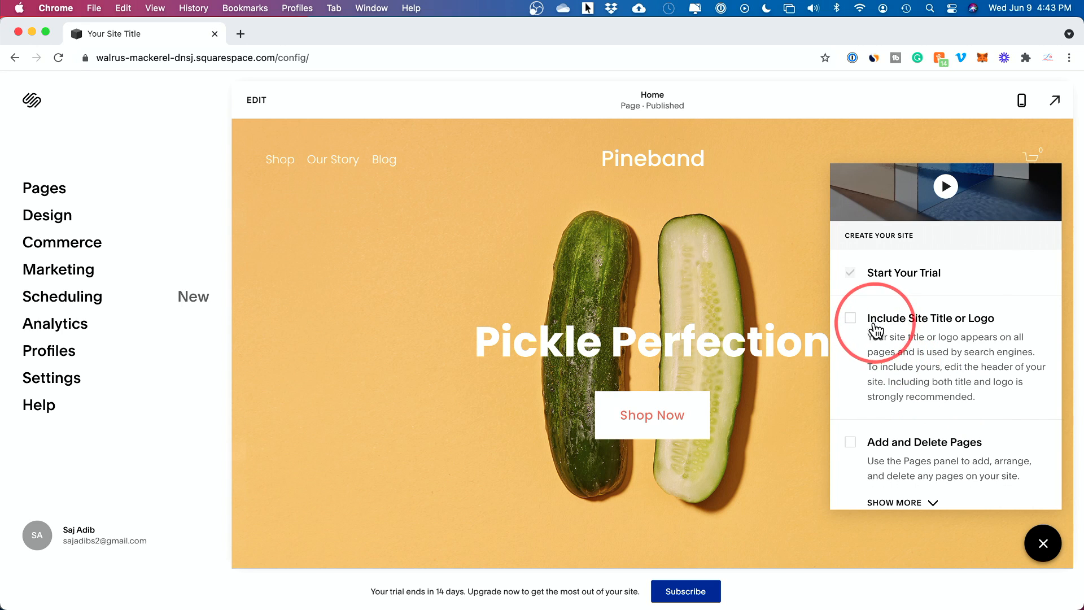
scroll(955, 321, "down", 1)
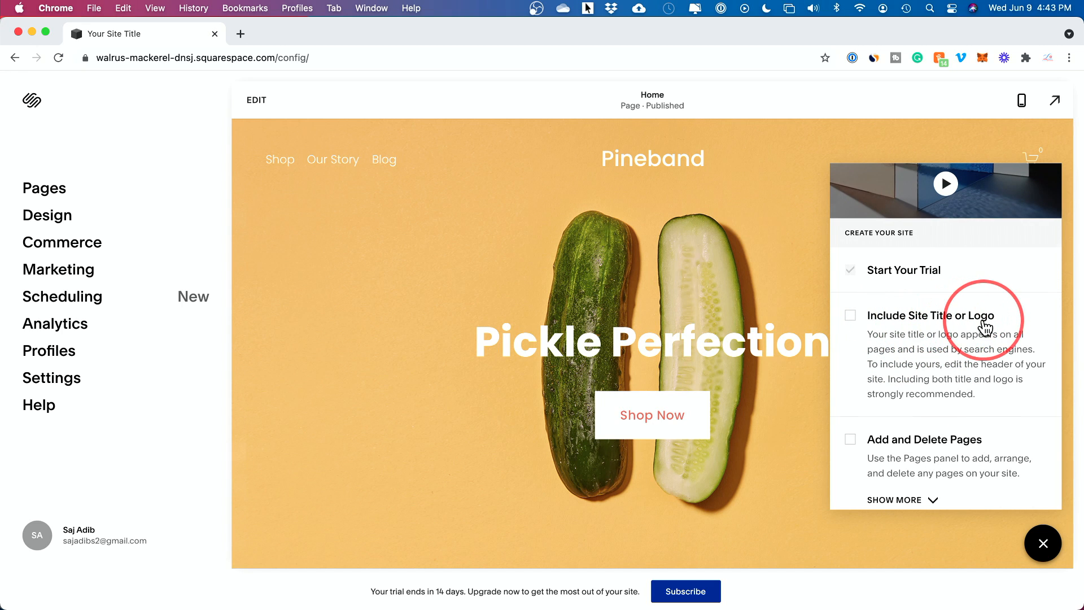
scroll(985, 328, "down", 2)
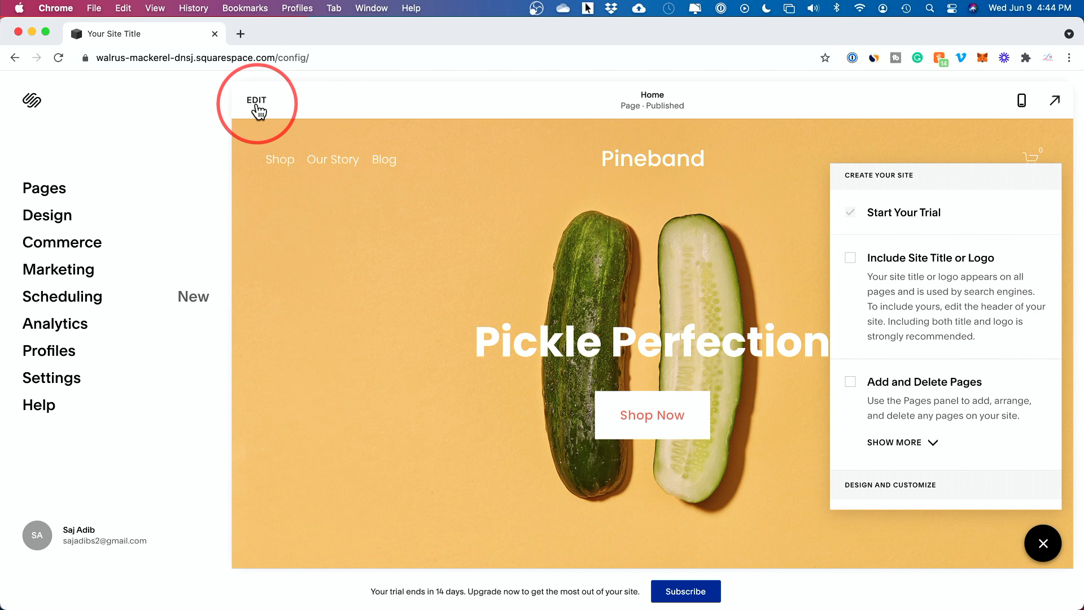
- Start editing the Home page and open the site header's title and logo settings
left_click(257, 102)
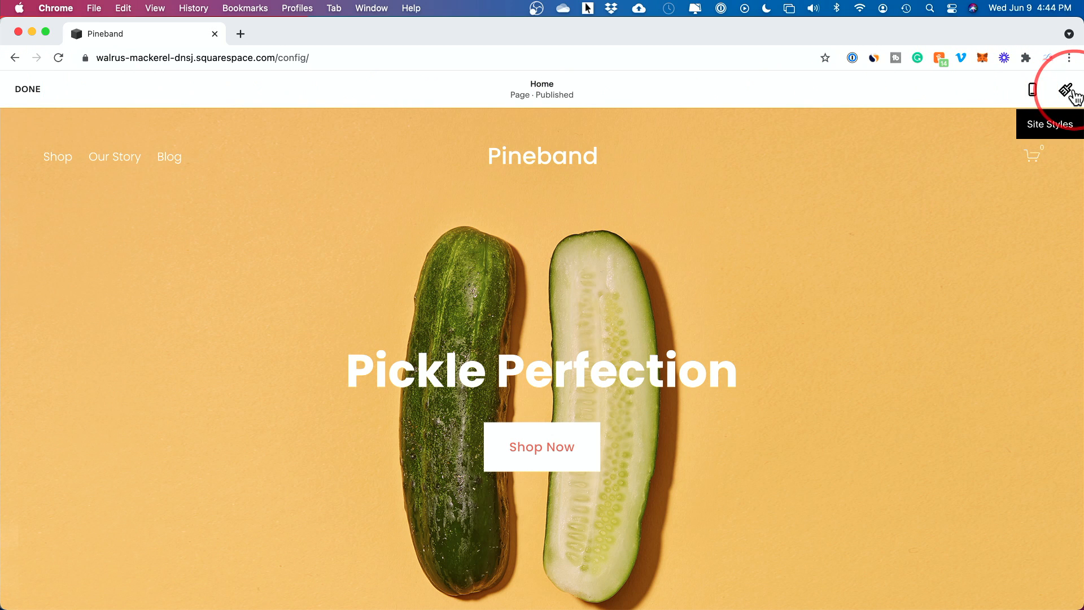
mouse_move(593, 175)
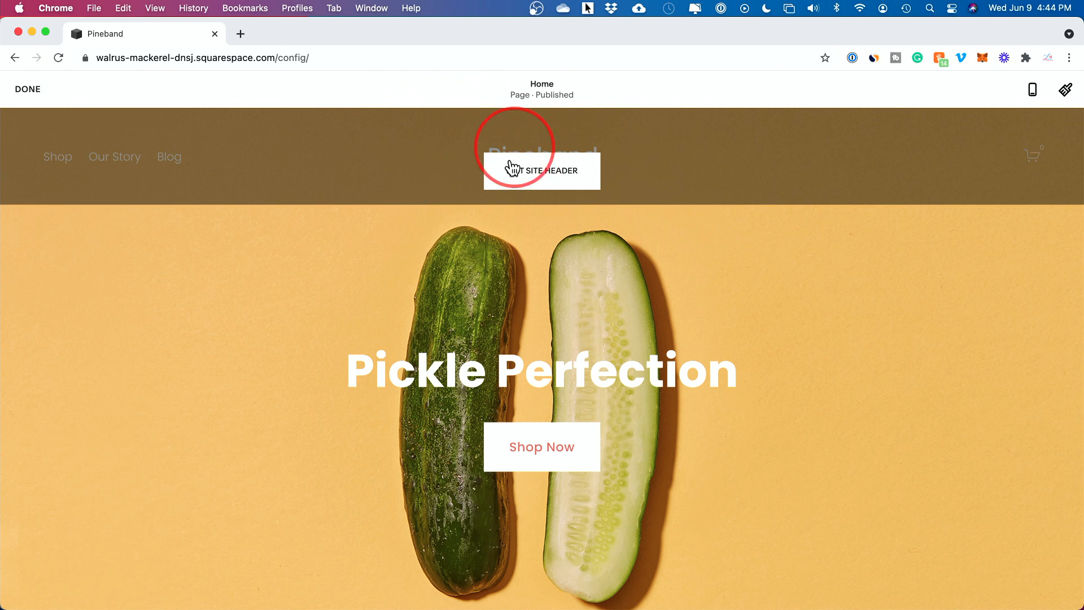
mouse_move(532, 169)
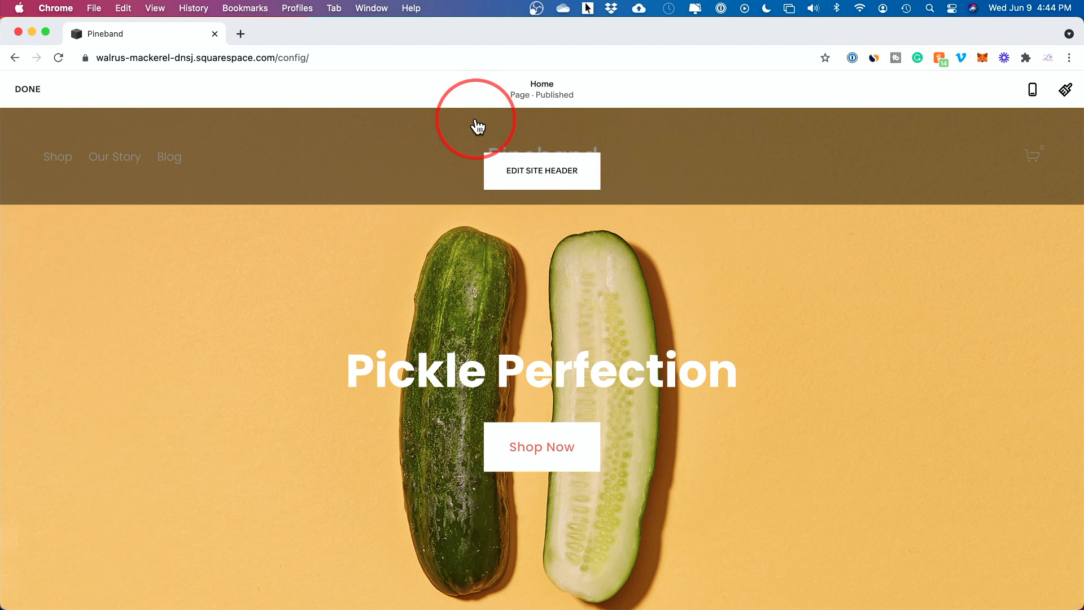
left_click(520, 171)
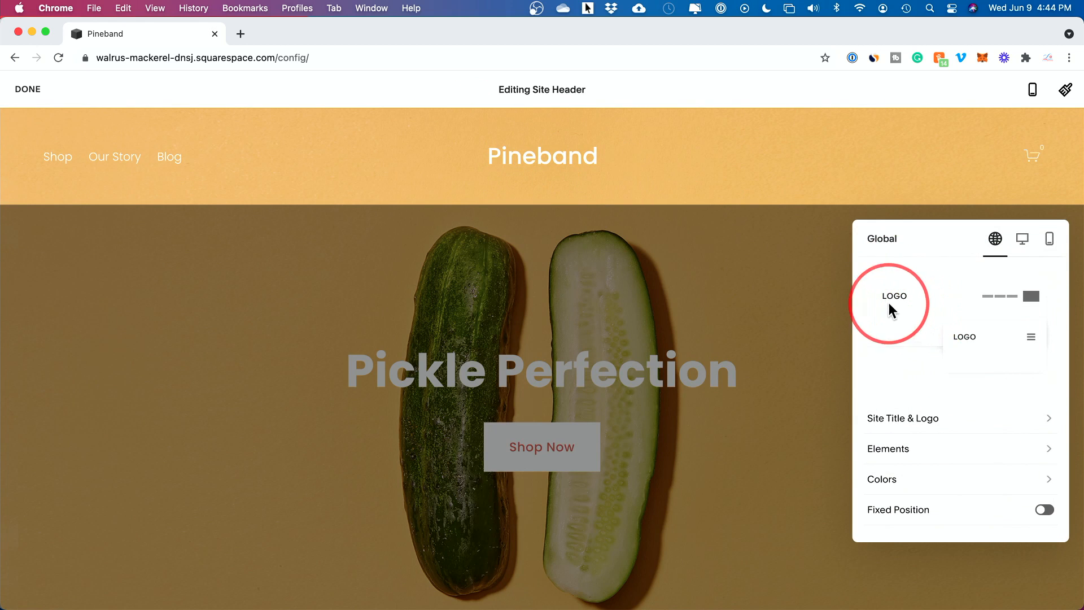
left_click(917, 429)
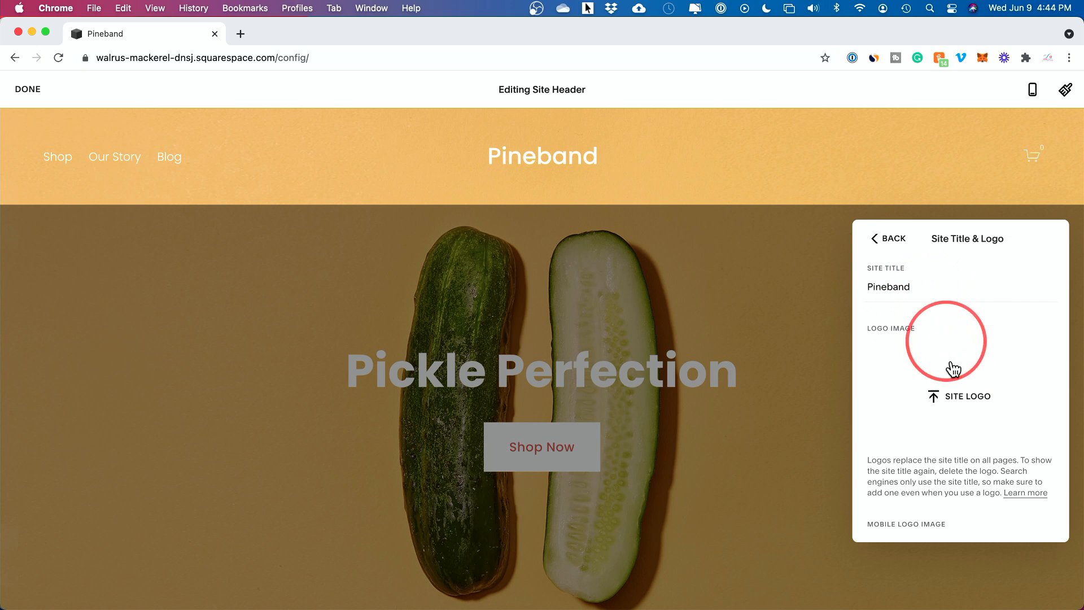
- Preview the images in the Pineband folder and upload IMG_1246.JPG as the site logo
left_click(958, 404)
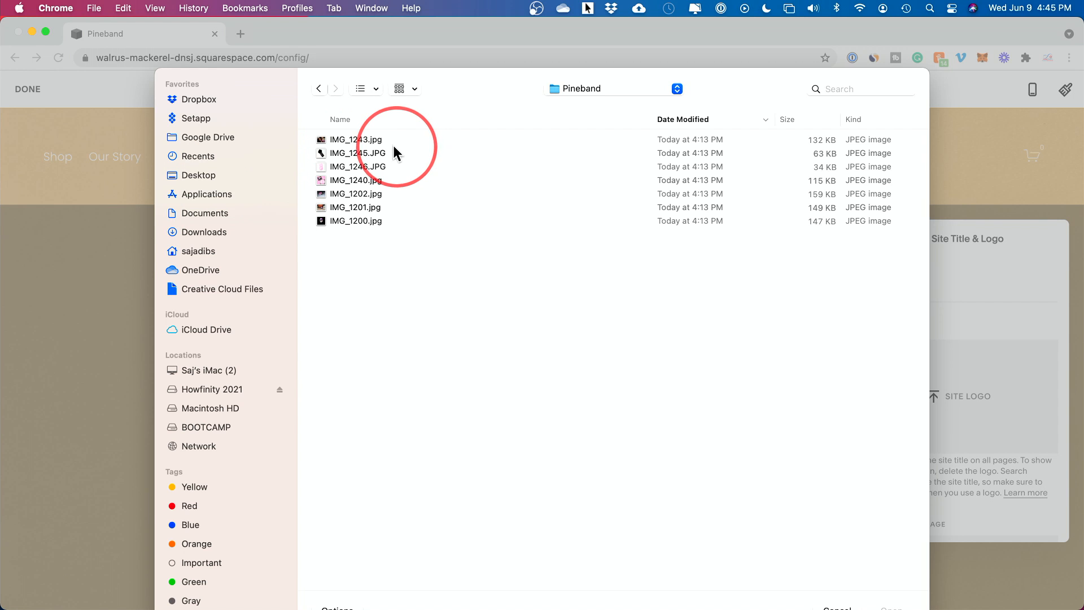
left_click(358, 167)
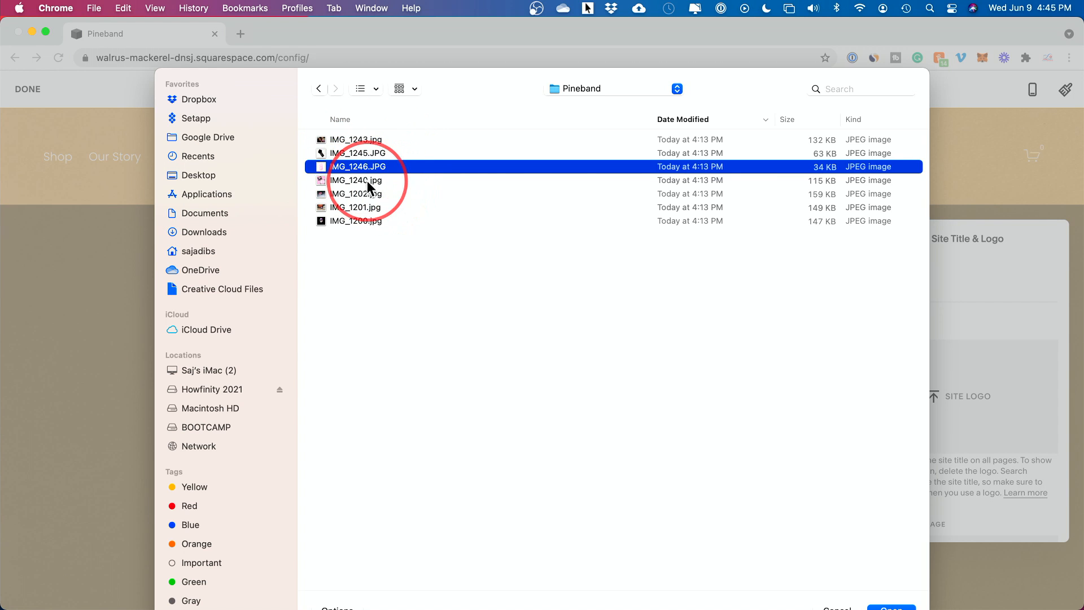
key("space")
key("Down")
key("Down")
key("Down")
key("Down")
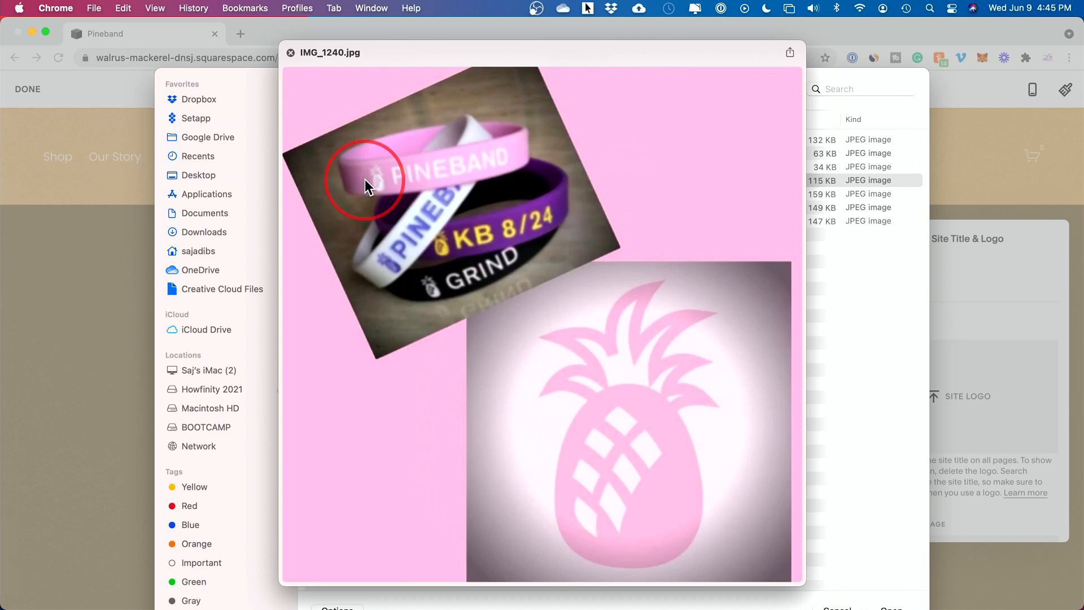
key("Up")
key("Up")
key("Up")
key("Up")
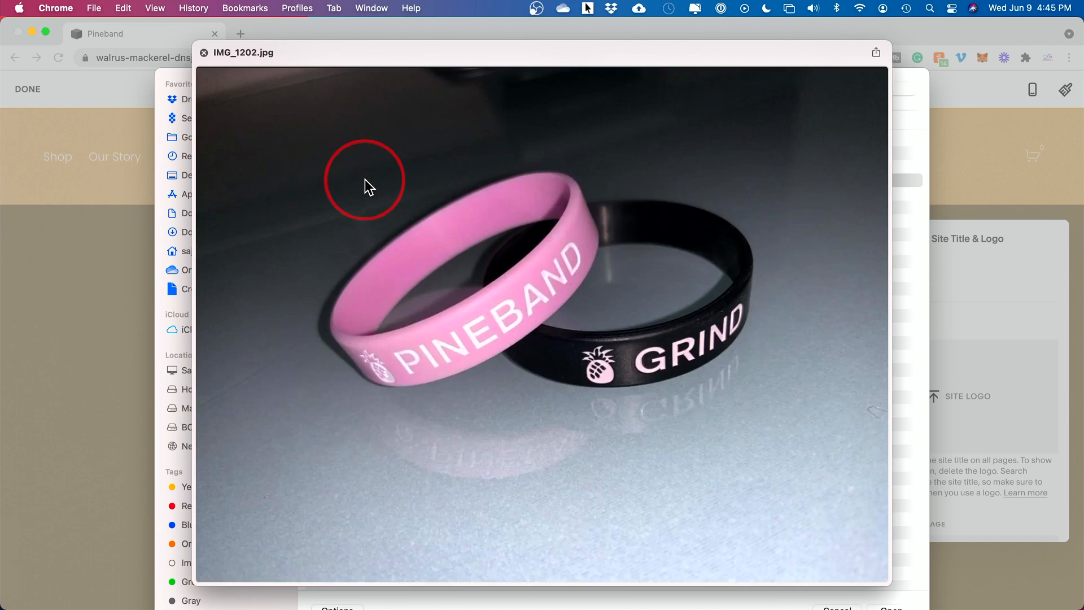
key("space")
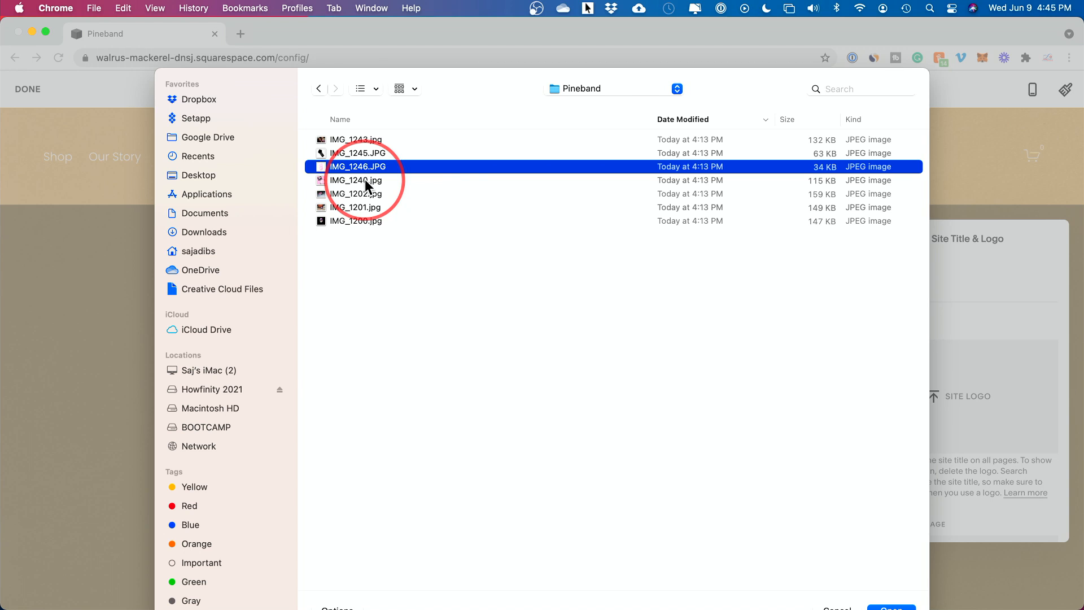
key("Return")
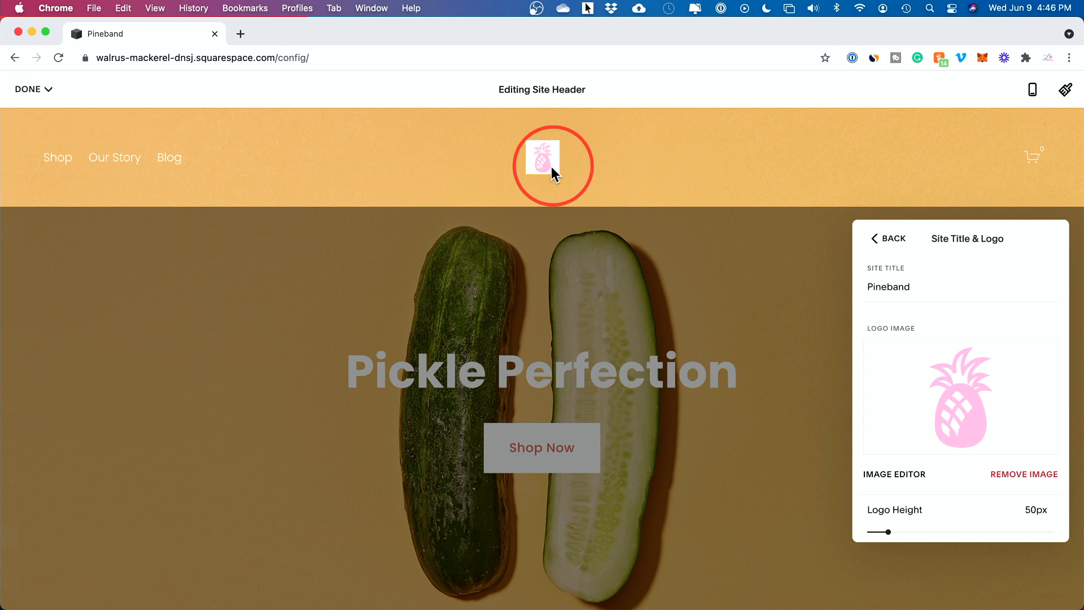
- Remove the logo image, review the mobile logo option, and return to the header's global settings
left_click(1024, 476)
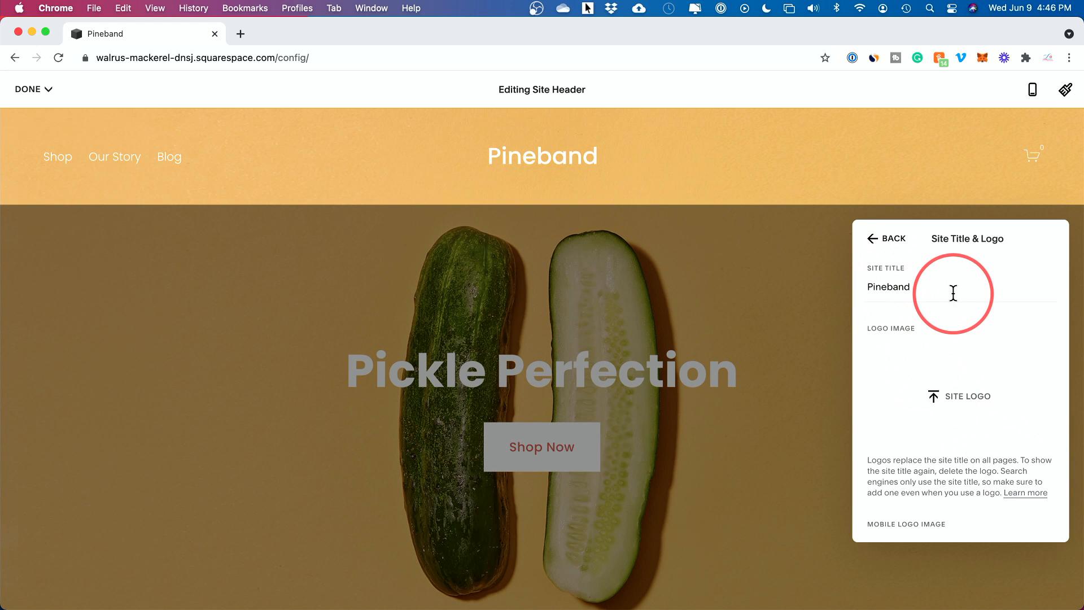
scroll(971, 407, "down", 5)
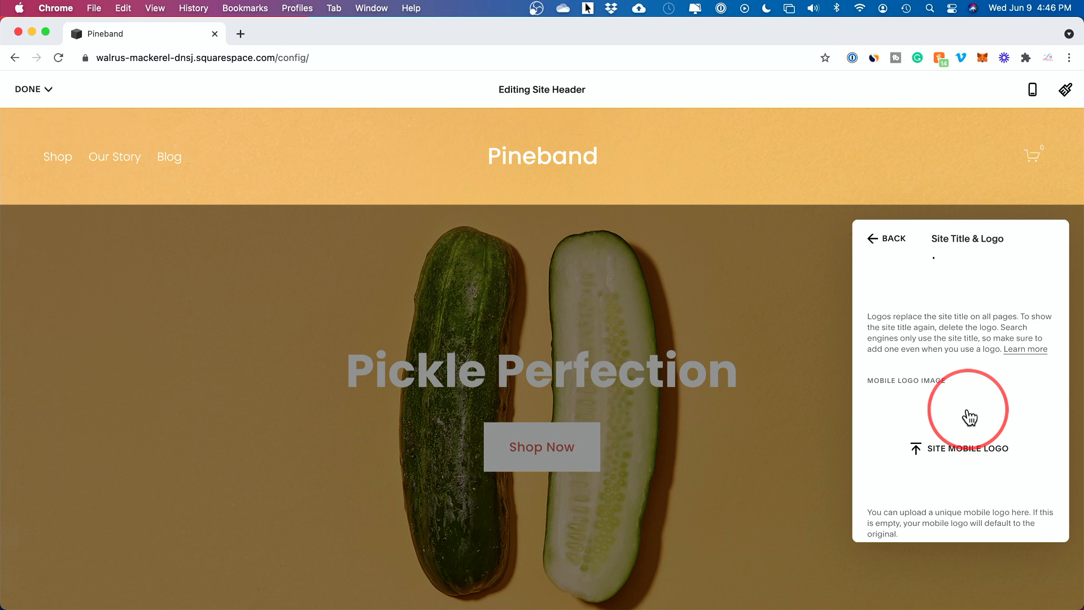
scroll(968, 416, "up", 4)
scroll(942, 416, "down", 4)
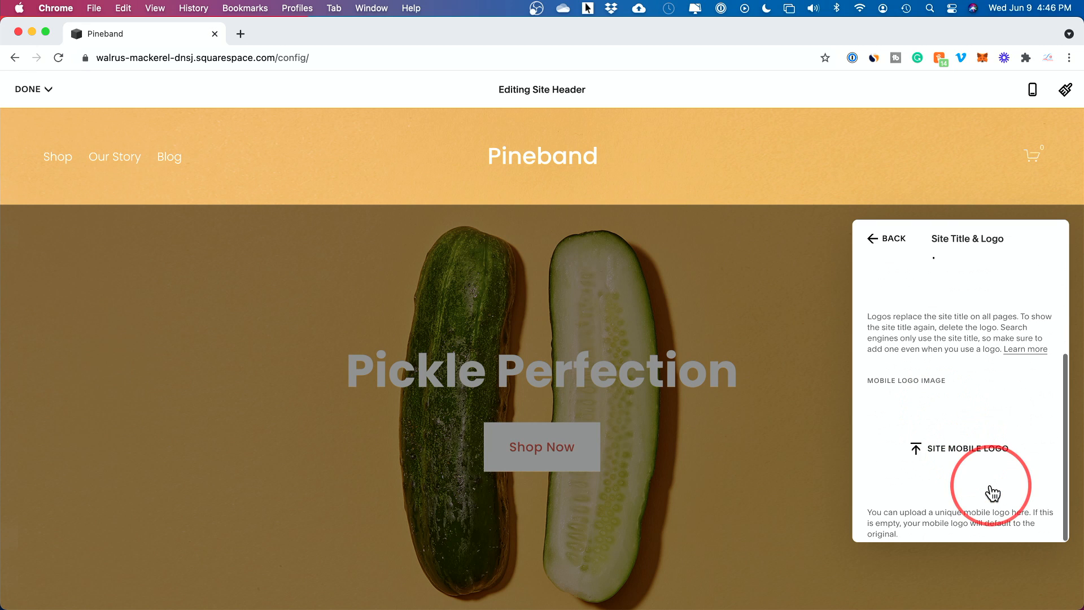
scroll(940, 460, "up", 3)
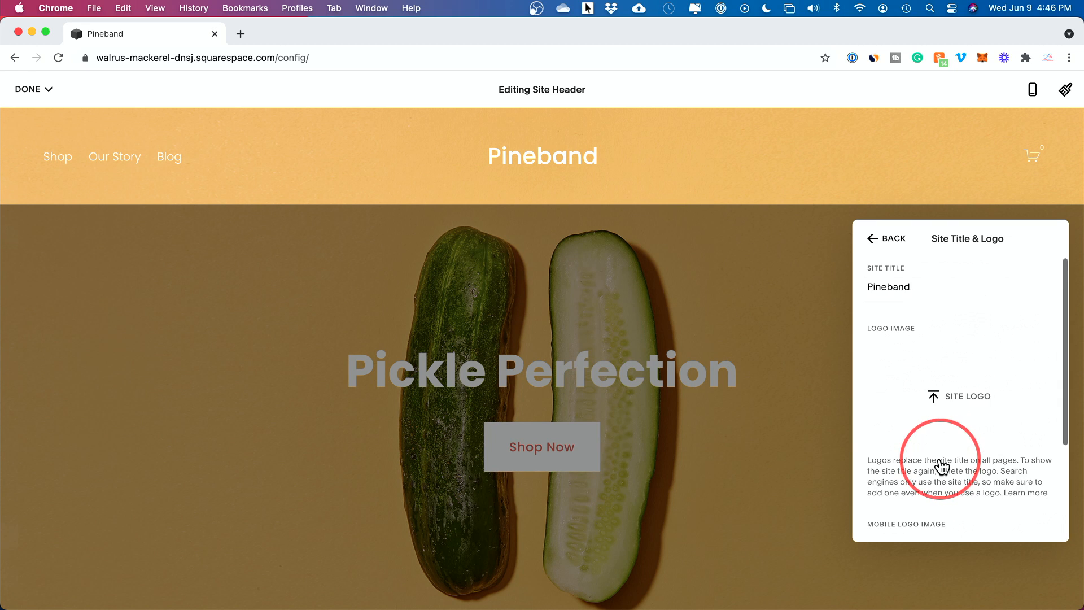
left_click(885, 240)
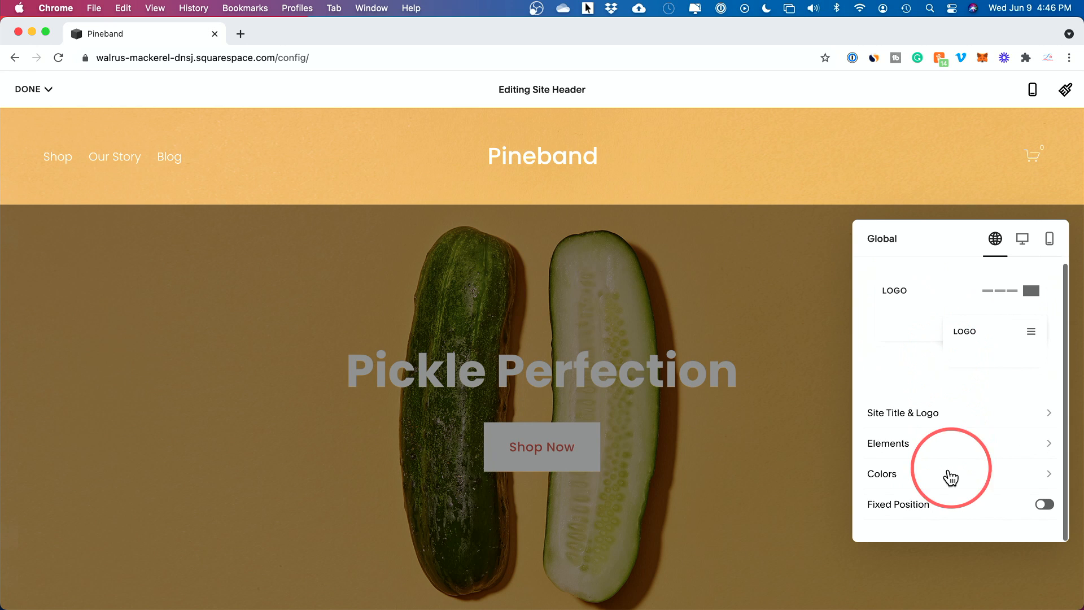
- Among the header elements, switch the Get Started button on and back off, and the cart off and back on
left_click(934, 450)
left_click(1045, 274)
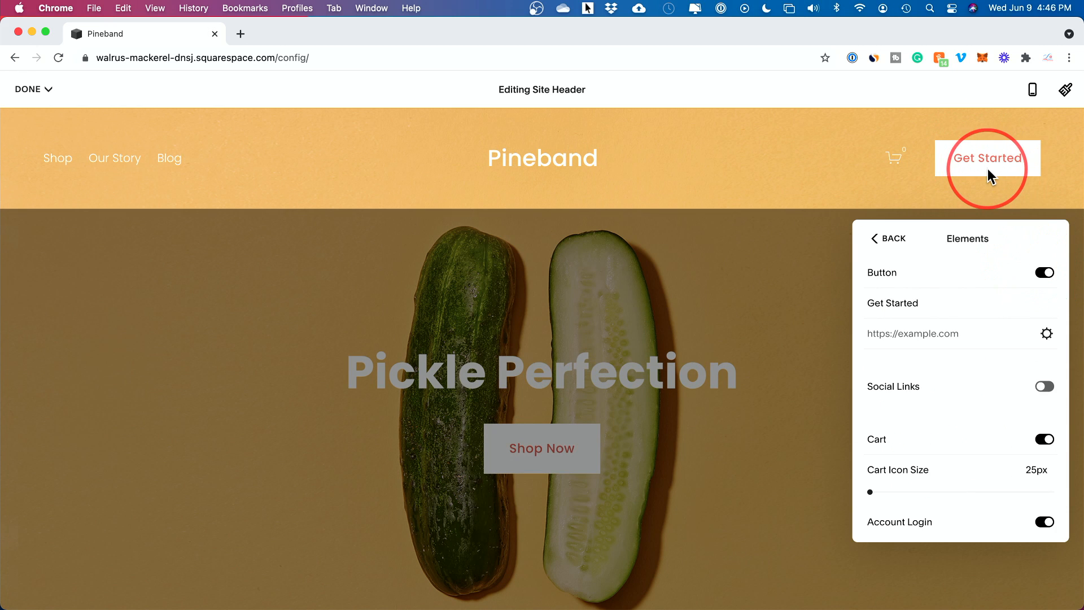
left_click(1045, 273)
left_click(1045, 273)
left_click(900, 304)
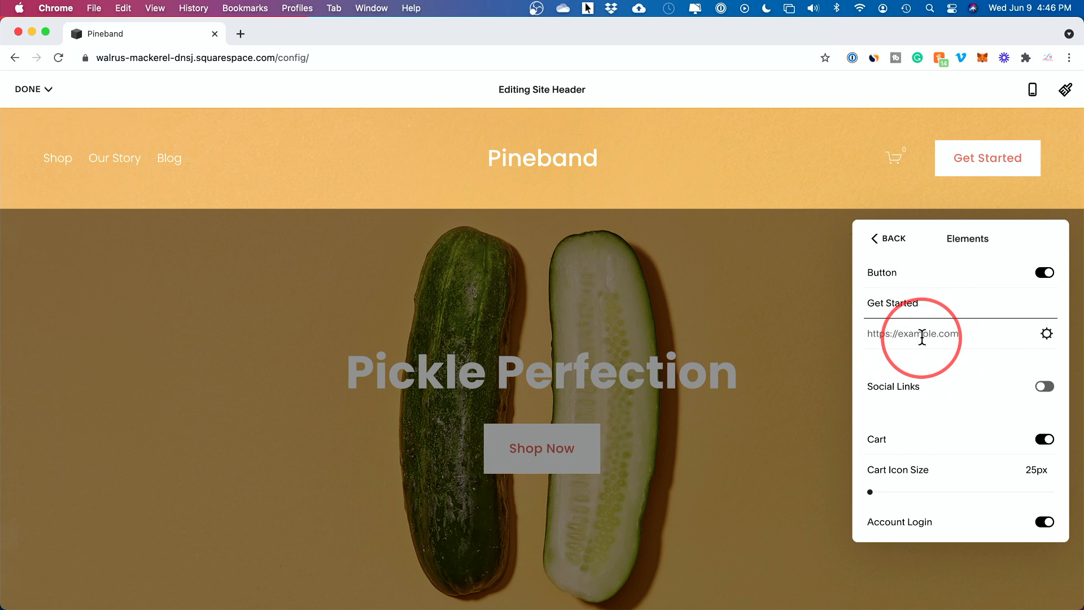
left_click(1045, 274)
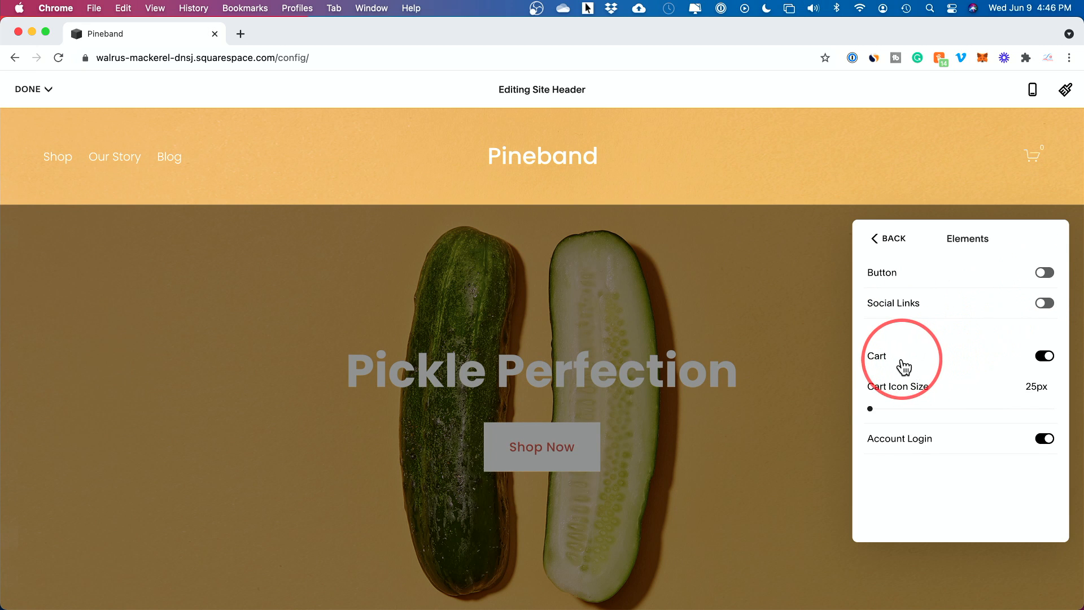
left_click(1044, 357)
left_click(1044, 334)
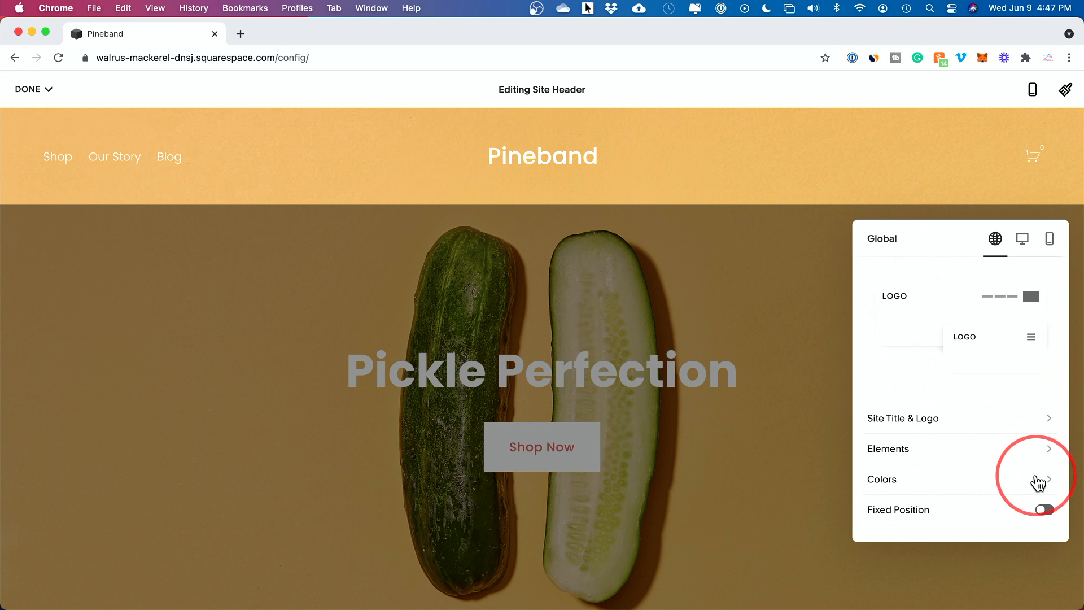
- Open the site header's color settings and turn off Transparent, comparing the header with it on and off
left_click(1038, 484)
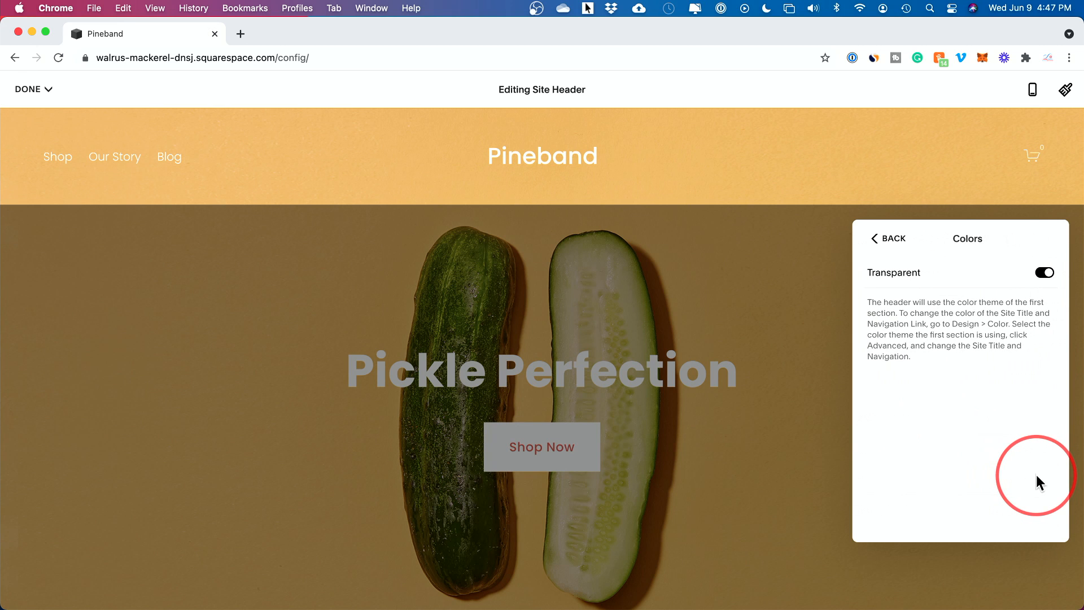
left_click(1045, 274)
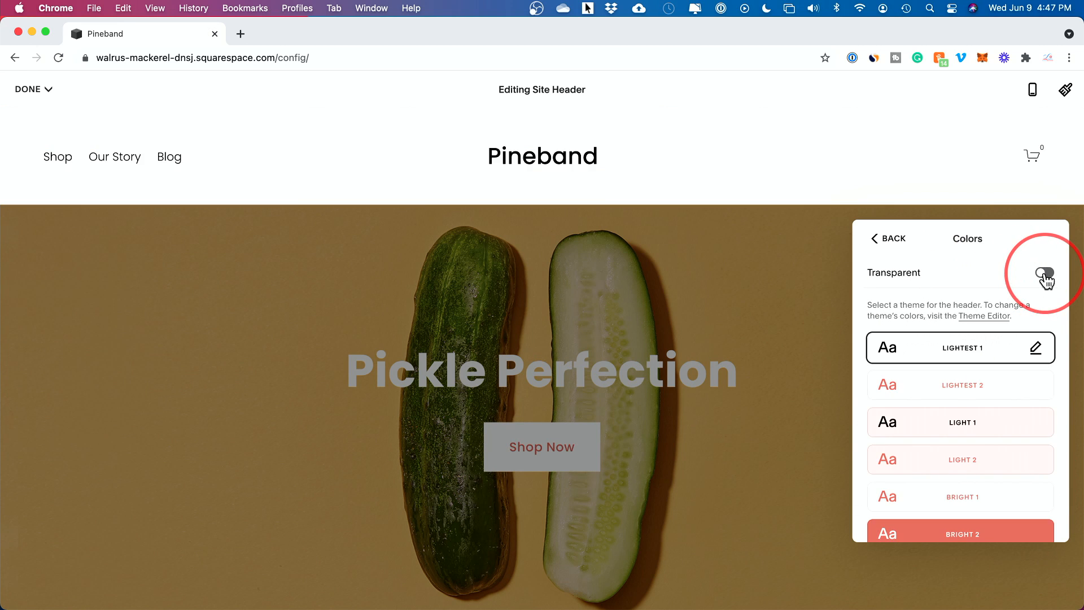
left_click(1045, 273)
left_click(1045, 274)
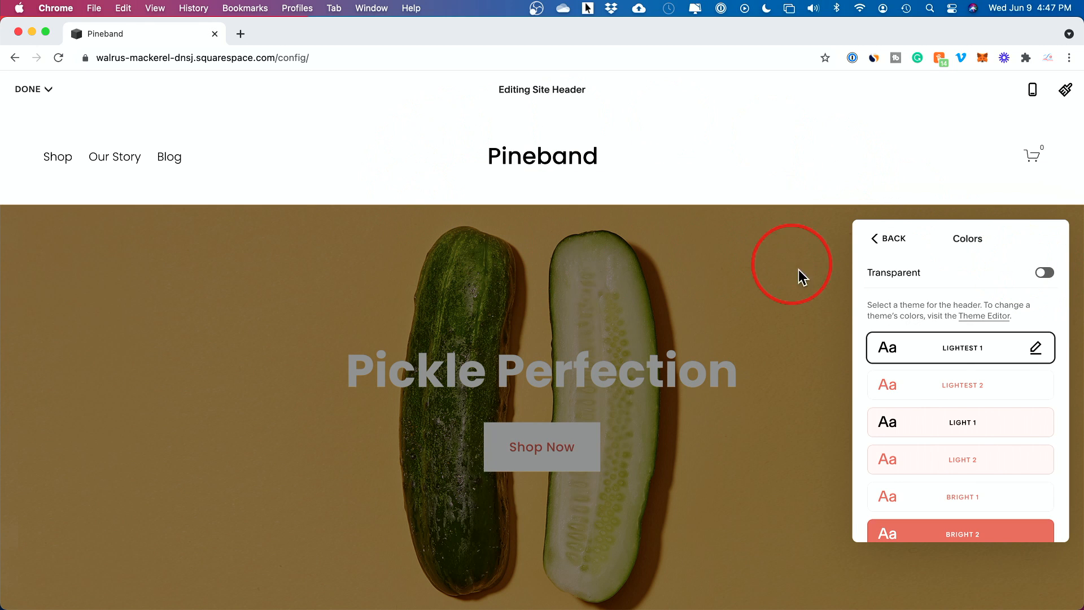
left_click(1048, 277)
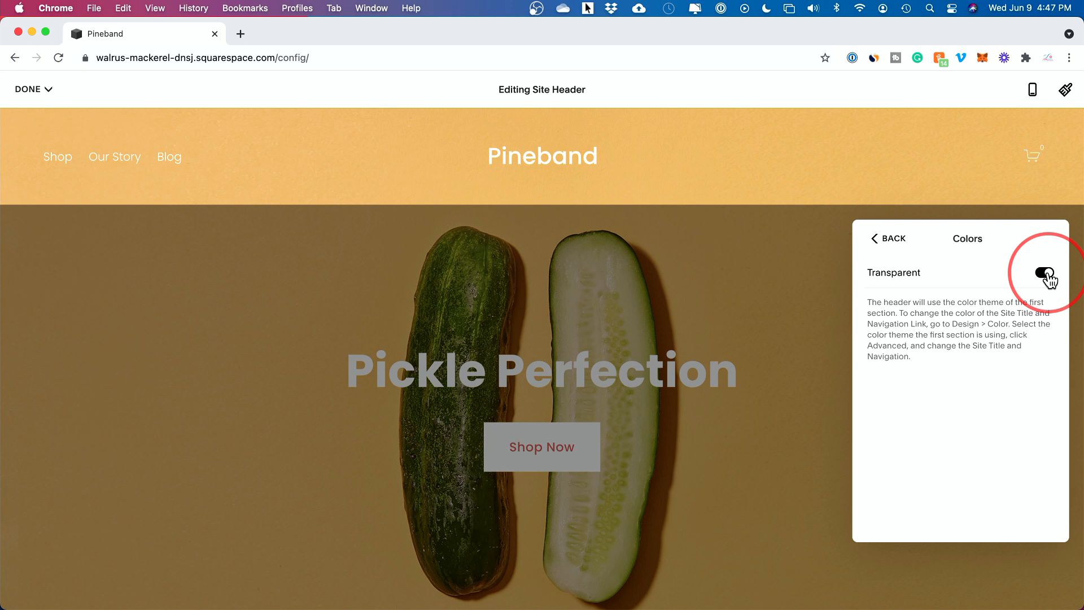
left_click(1046, 274)
- Try the light, bright and dark color themes on the site header and settle on Darkest 2
left_click(924, 400)
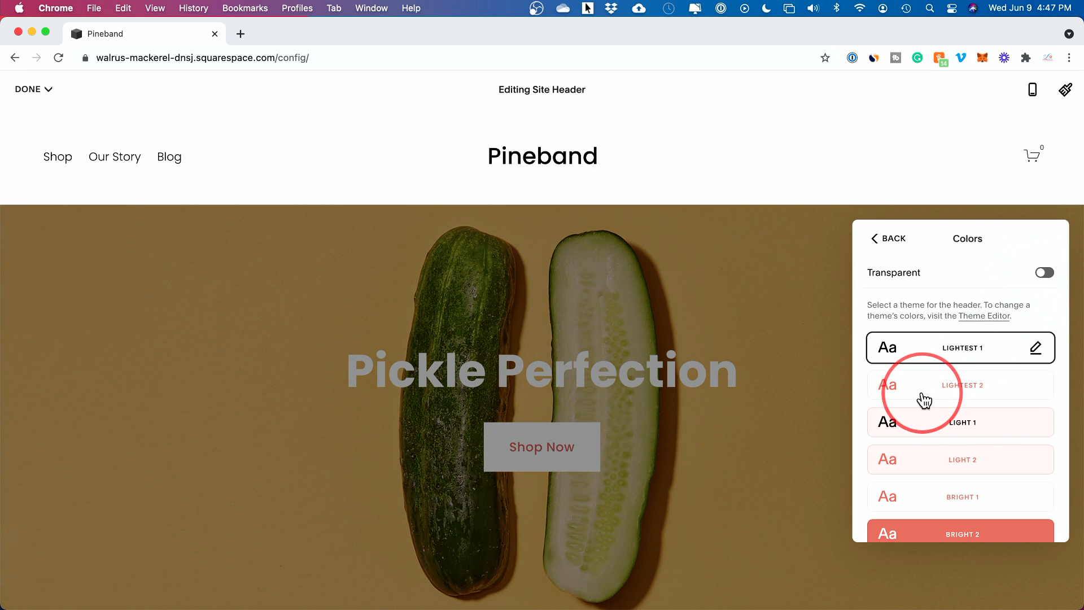
left_click(924, 425)
left_click(927, 460)
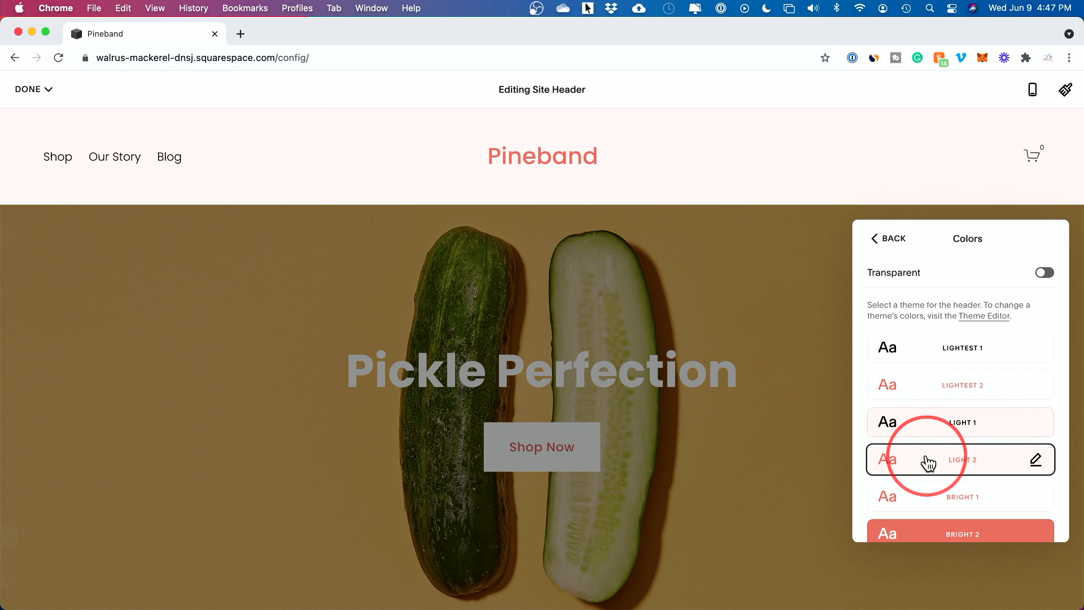
left_click(922, 498)
scroll(930, 480, "down", 2)
left_click(920, 456)
left_click(923, 501)
scroll(921, 480, "down", 2)
left_click(920, 464)
left_click(938, 482)
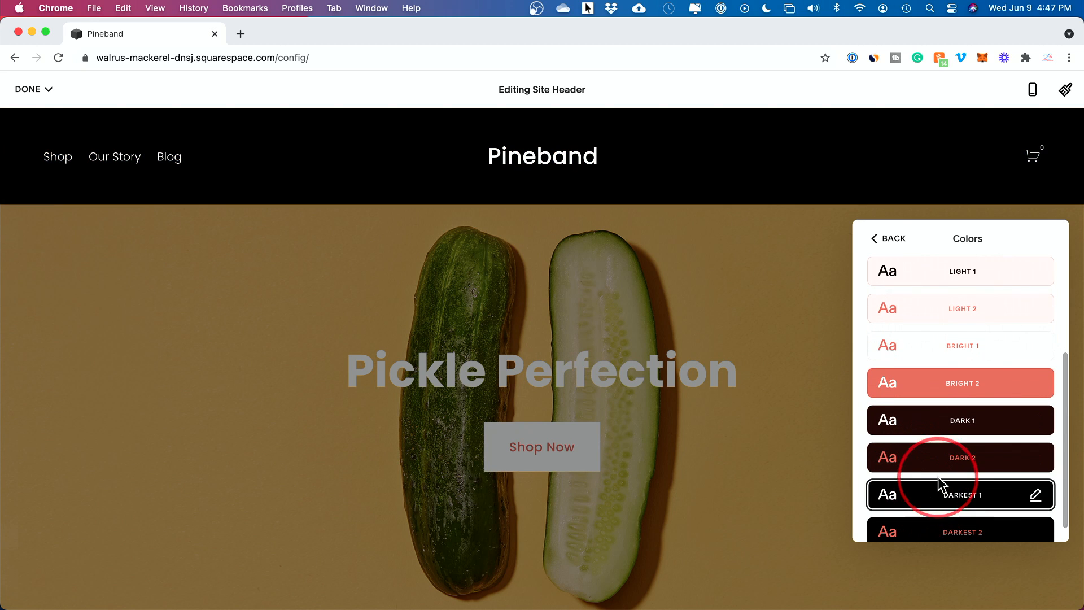
scroll(934, 491, "down", 1)
left_click(931, 514)
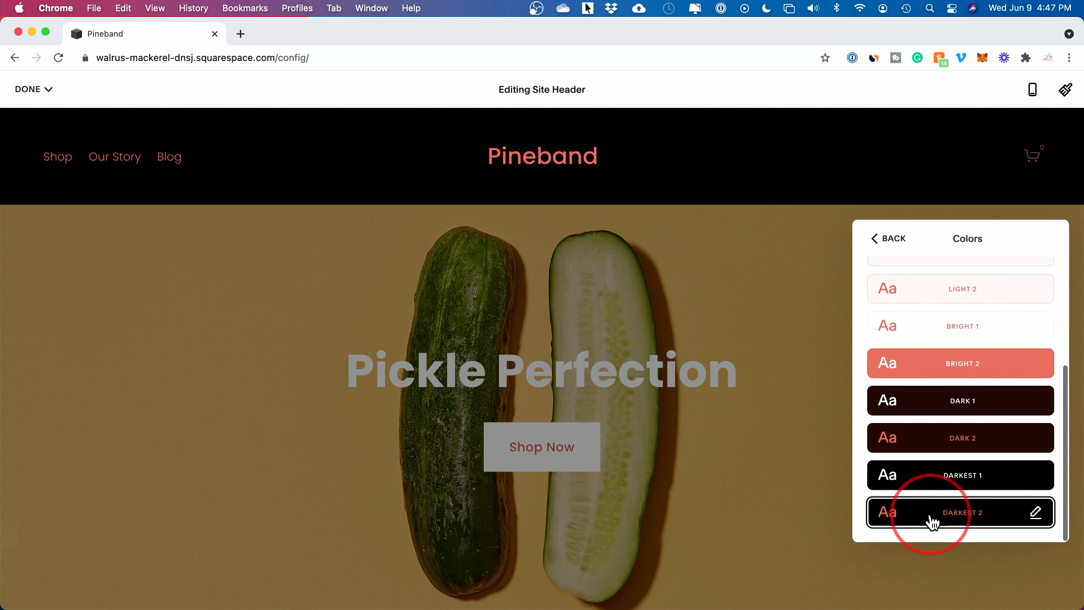
- Open the Darkest 2 theme for editing, saving the pending header changes
left_click(1038, 511)
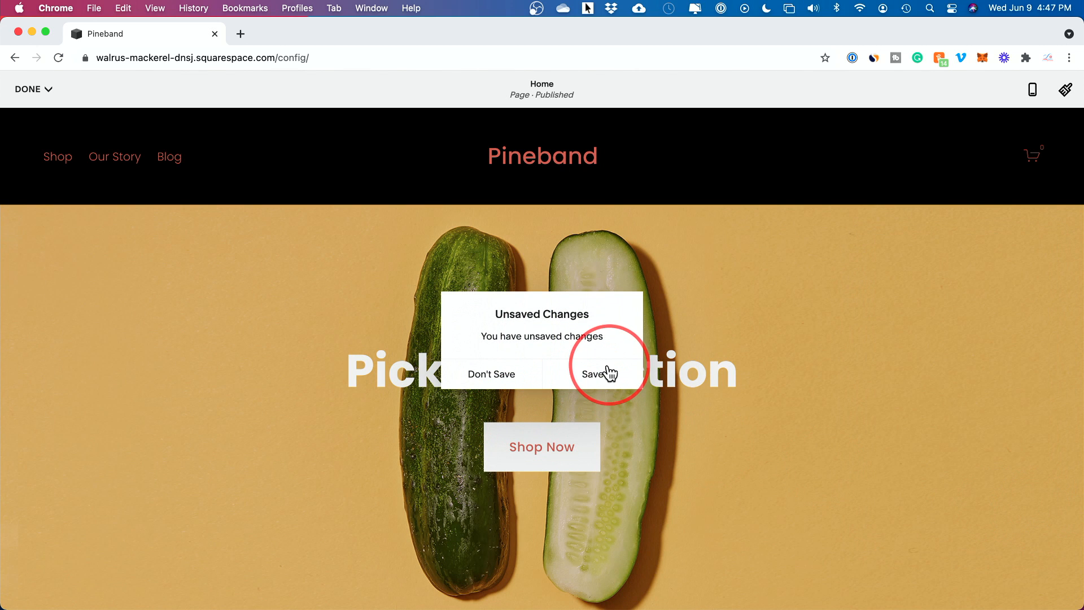
left_click(593, 375)
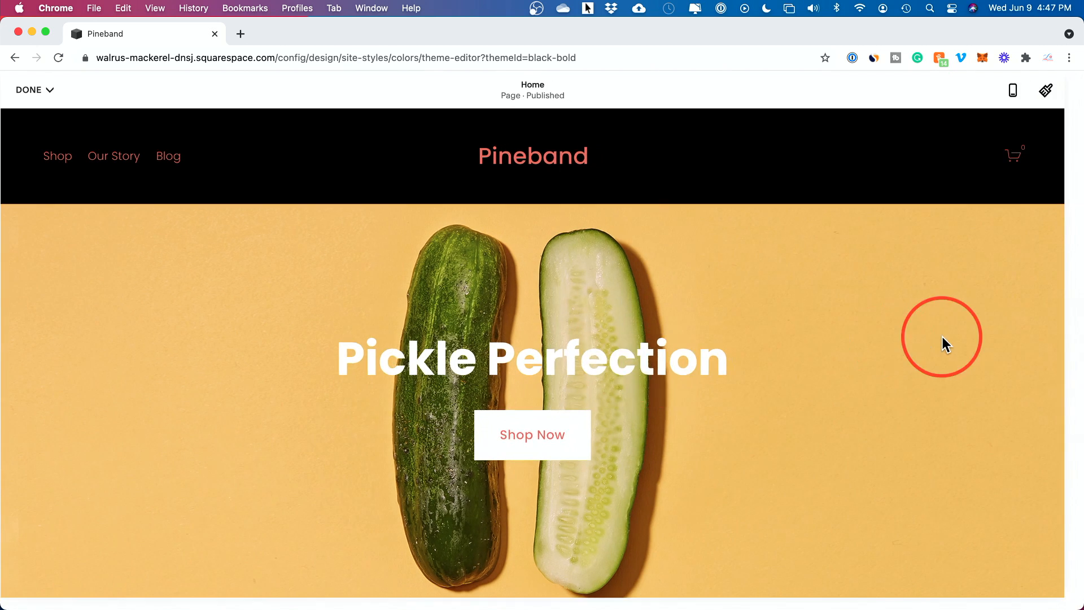
scroll(1000, 387, "down", 3)
scroll(999, 388, "up", 3)
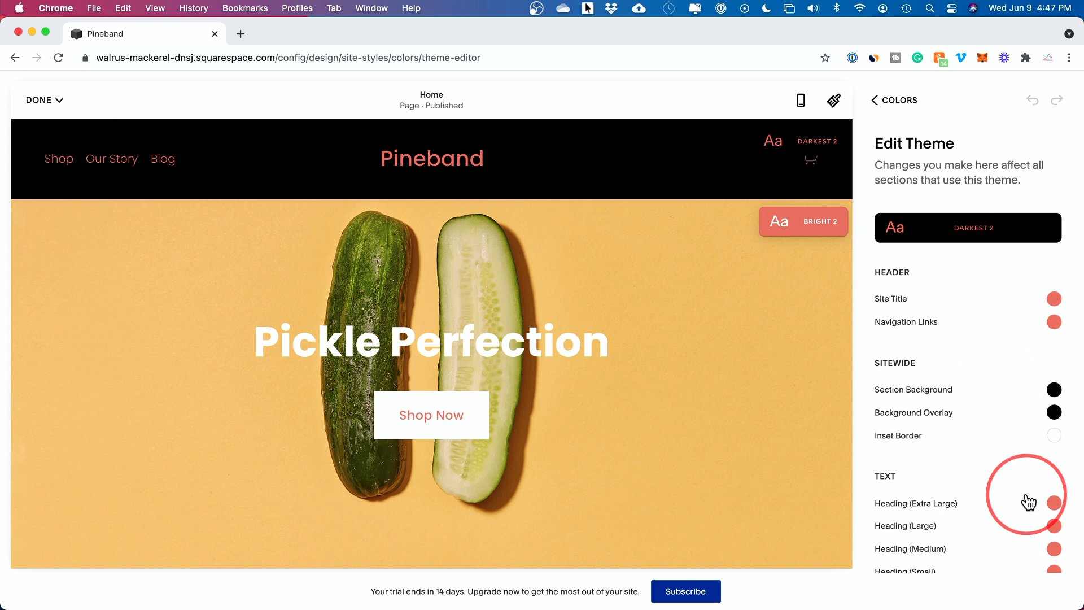
- Set the Darkest 2 theme's site title color to white, hsl(8, 0%, 100%)
left_click(1055, 300)
left_click_drag(924, 369, 862, 353)
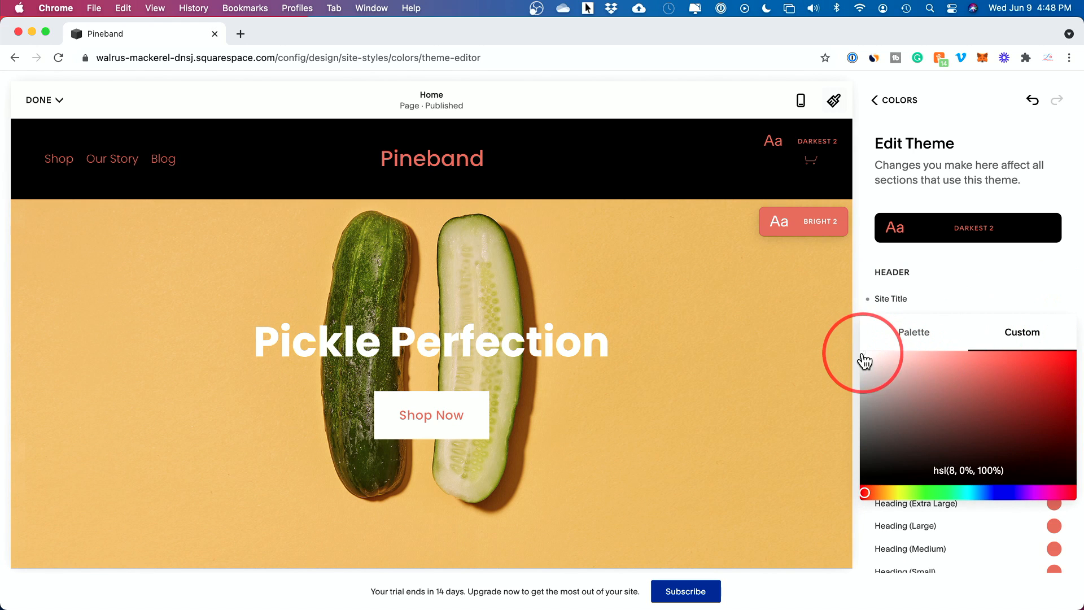
left_click(969, 293)
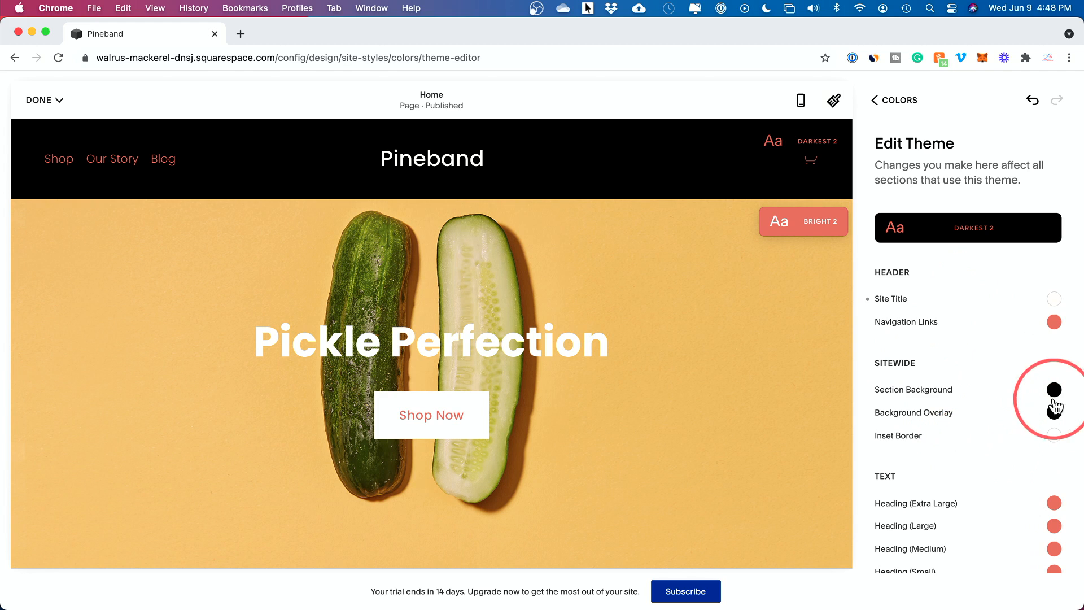
- Set the Darkest 2 theme's navigation links color to white, hsl(8, 0%, 100%)
scroll(994, 435, "down", 2)
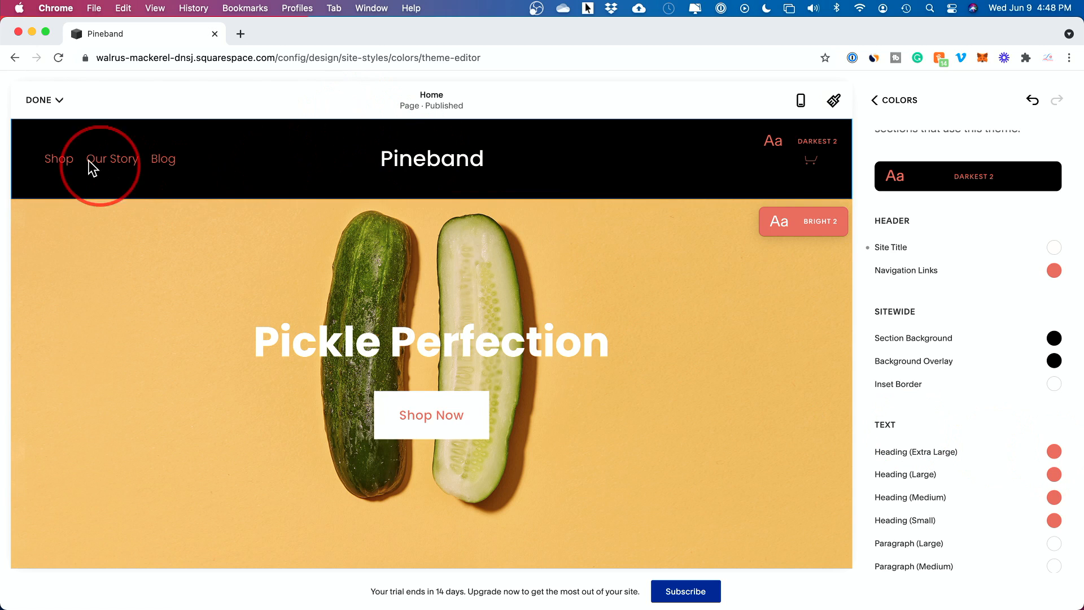
scroll(1040, 495, "down", 5)
scroll(1022, 491, "down", 10)
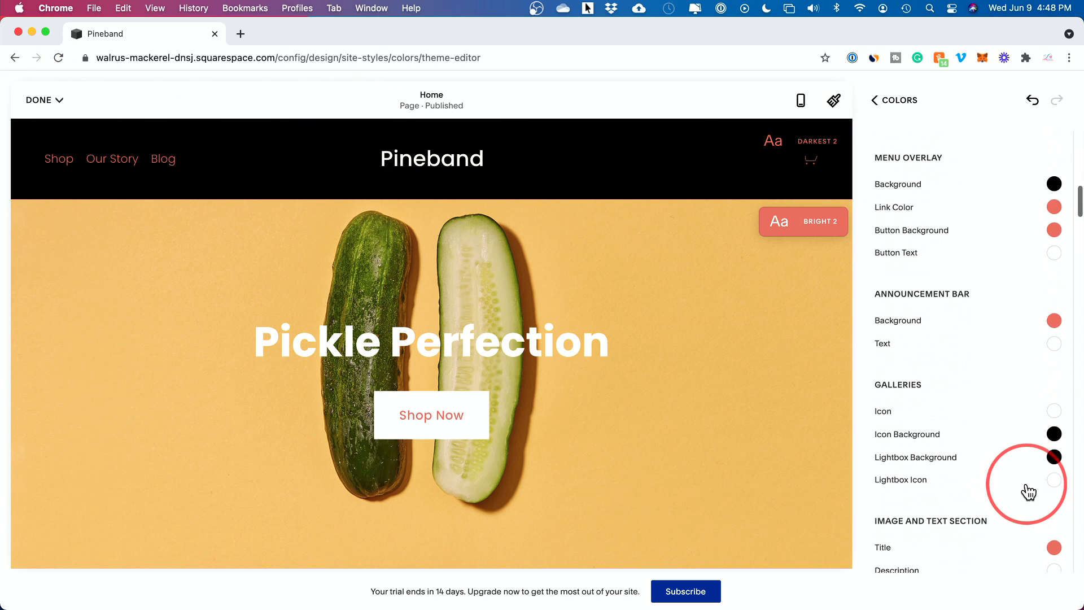
scroll(1027, 490, "up", 15)
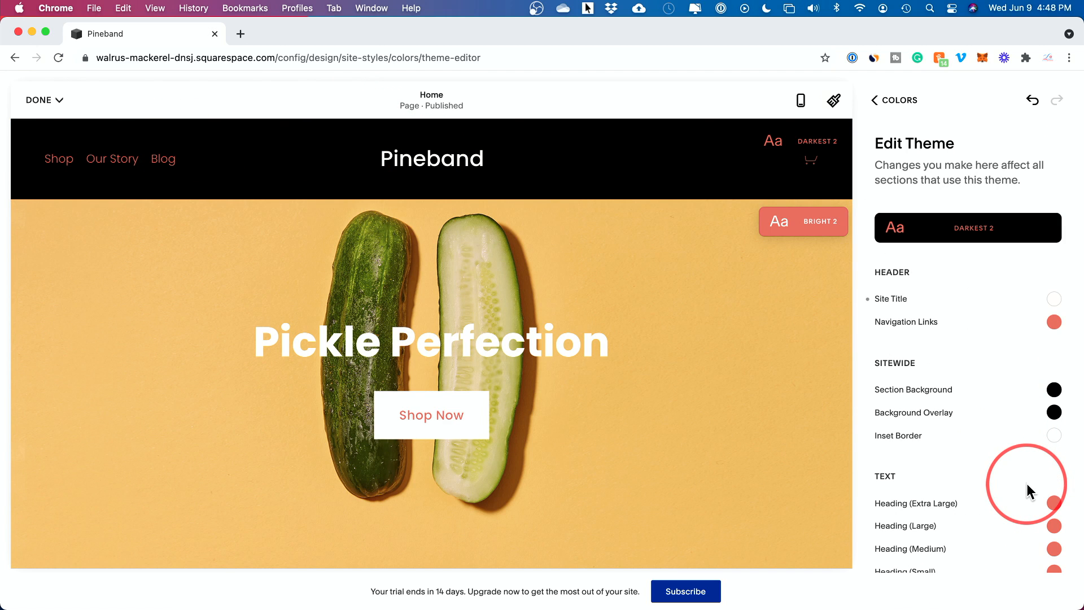
left_click(917, 327)
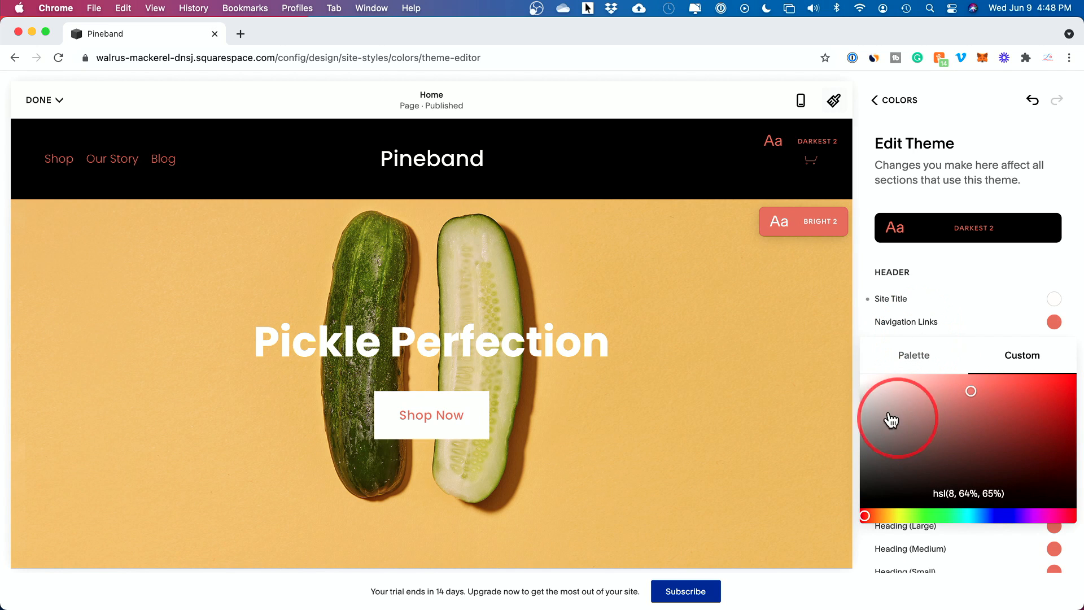
left_click_drag(901, 427, 873, 381)
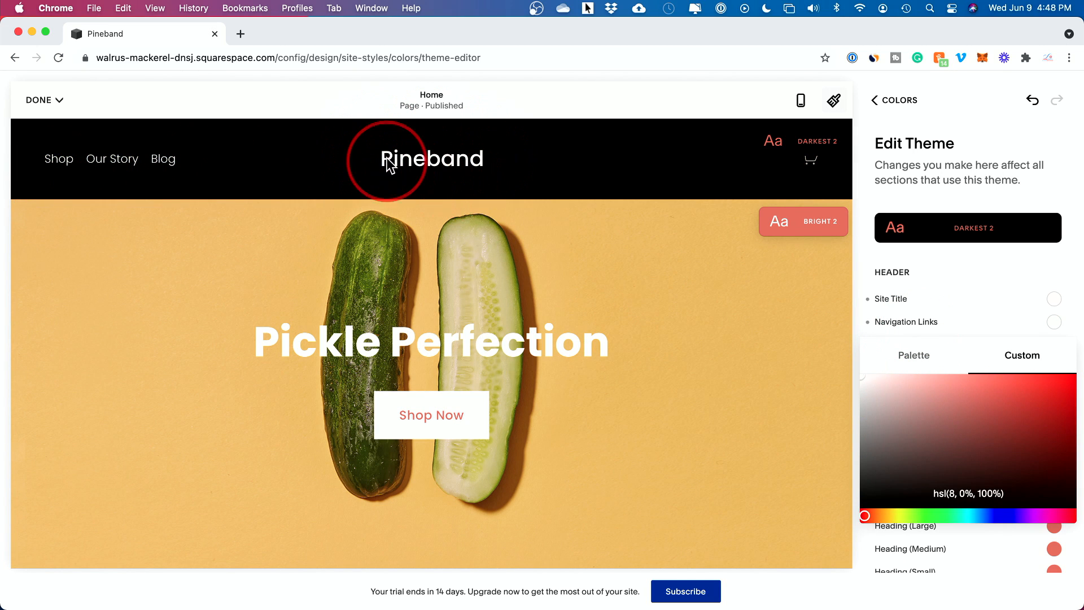
left_click(931, 260)
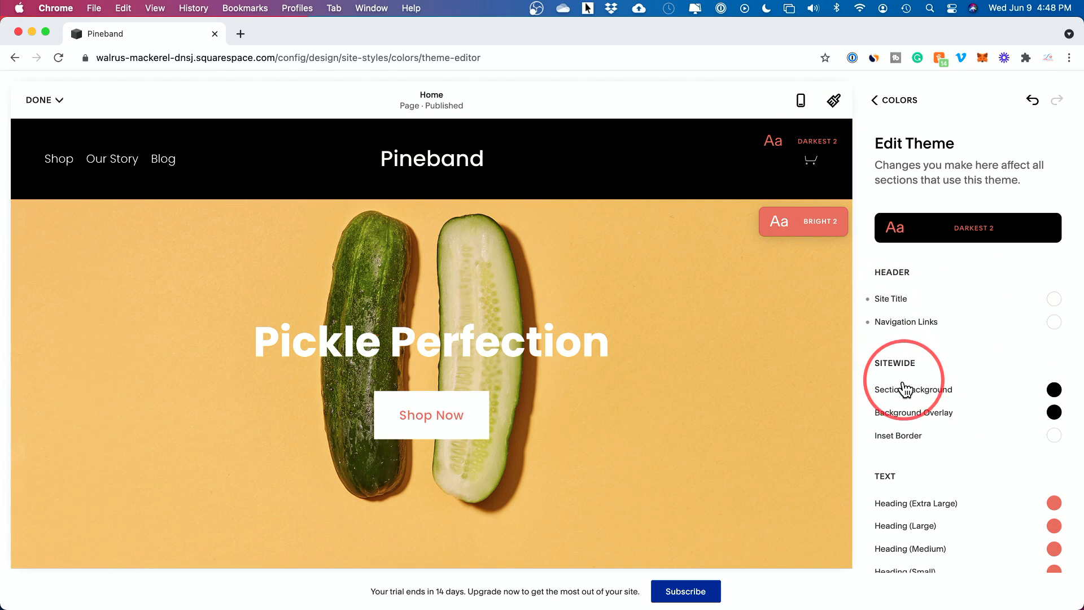
- Review the theme's remaining sitewide, text, link, button and menu overlay colors, and leave the theme editor
scroll(906, 384, "down", 5)
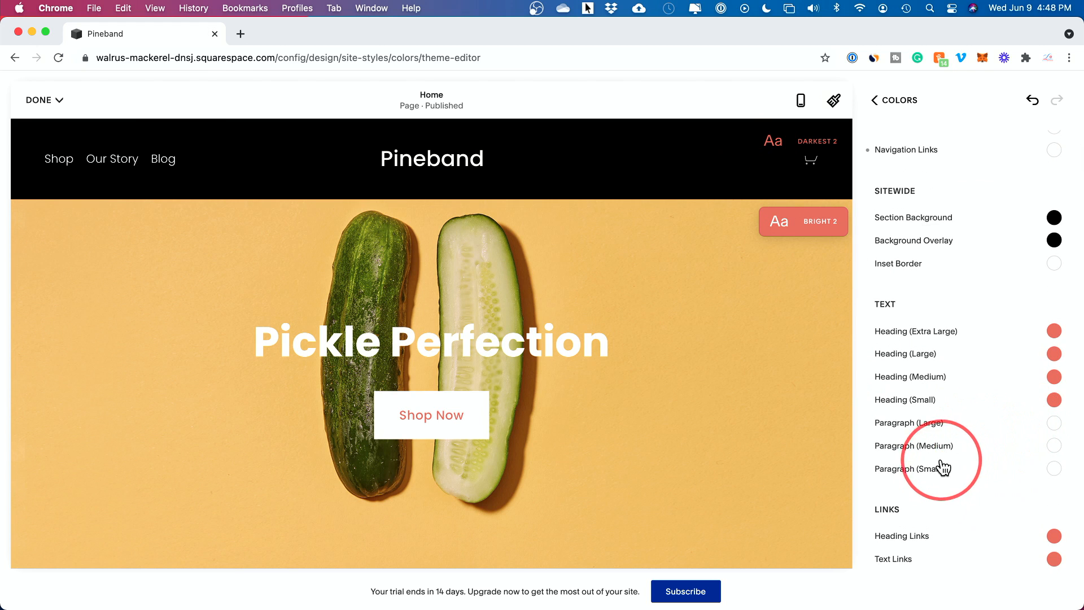
scroll(954, 467, "down", 4)
scroll(943, 517, "down", 4)
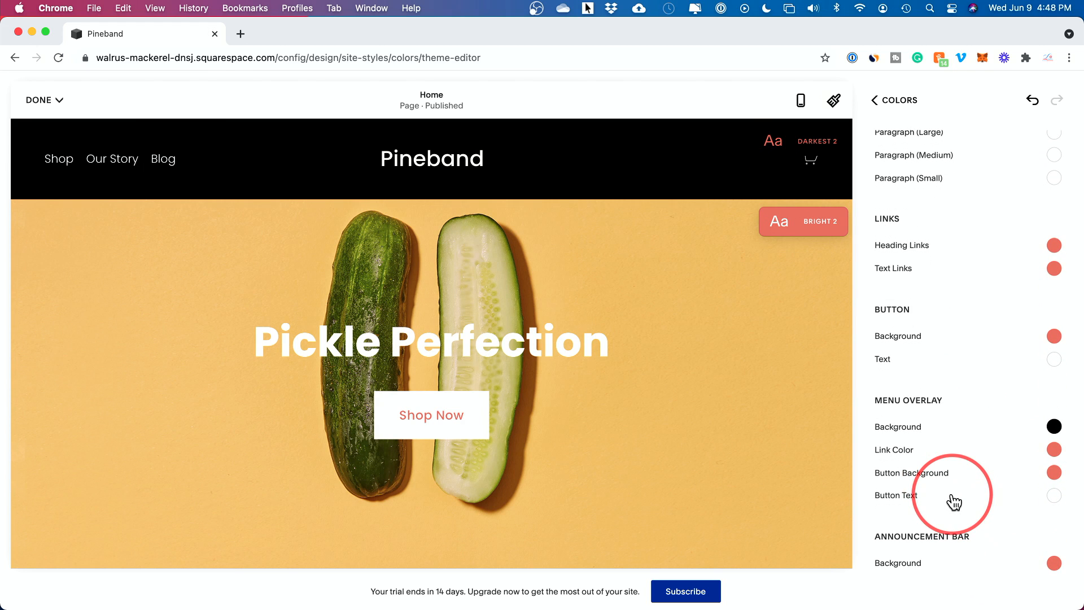
left_click(789, 281)
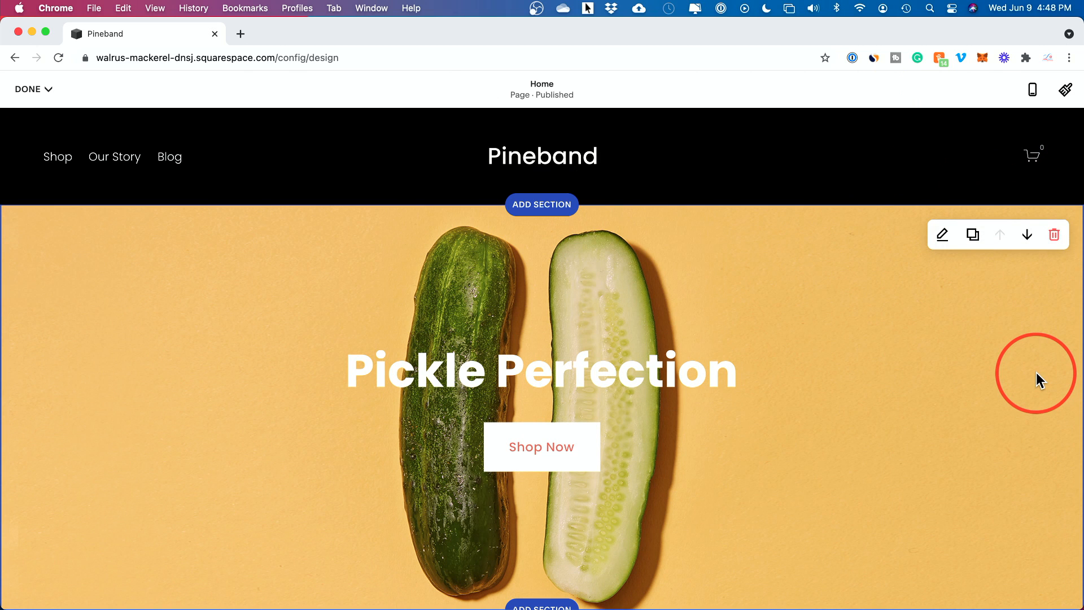
- Start adding a section directly below the Pickle Perfection banner and browse the Headlines layouts
scroll(726, 344, "down", 13)
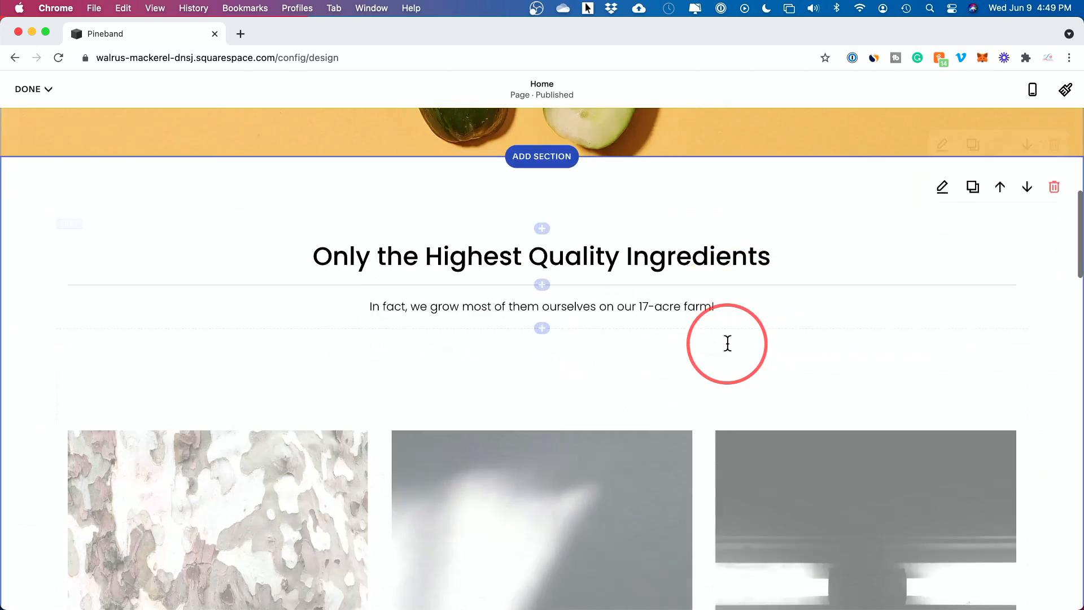
scroll(728, 343, "down", 20)
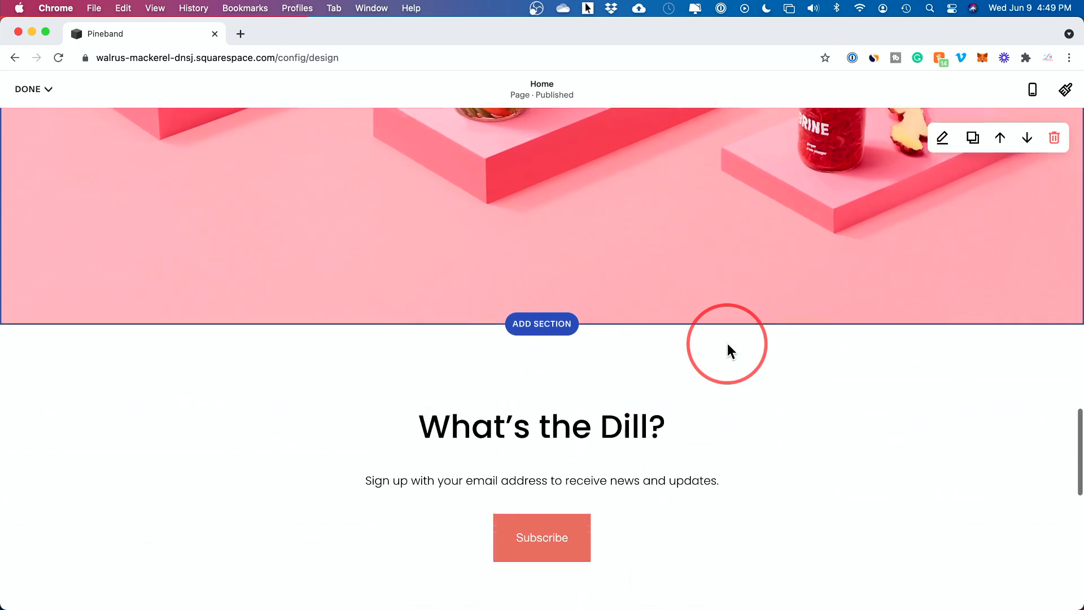
scroll(727, 344, "up", 20)
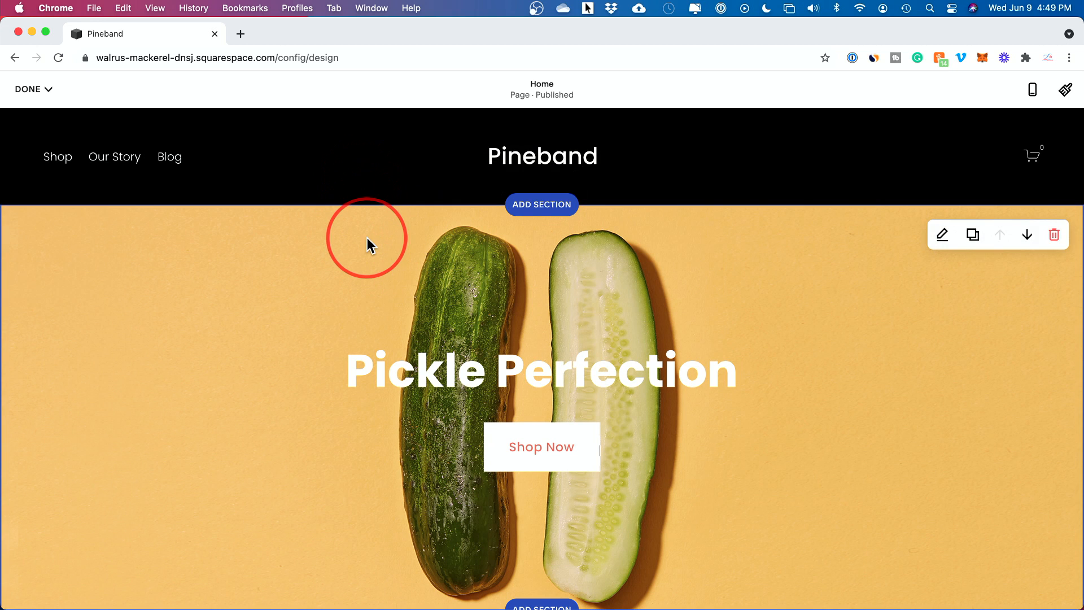
scroll(367, 238, "down", 8)
scroll(367, 238, "up", 2)
scroll(602, 215, "up", 2)
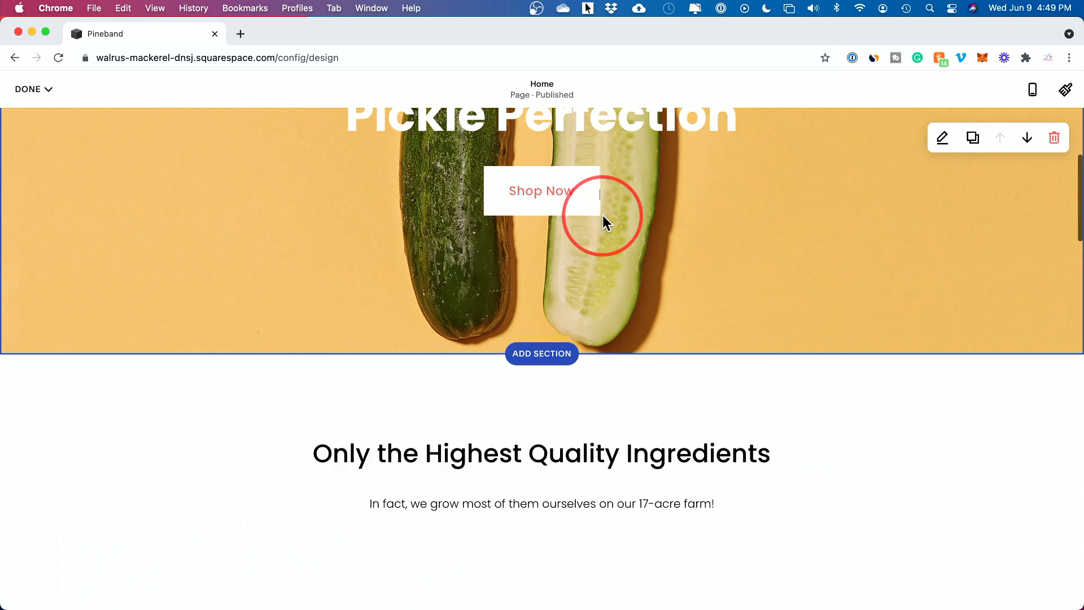
left_click(541, 363)
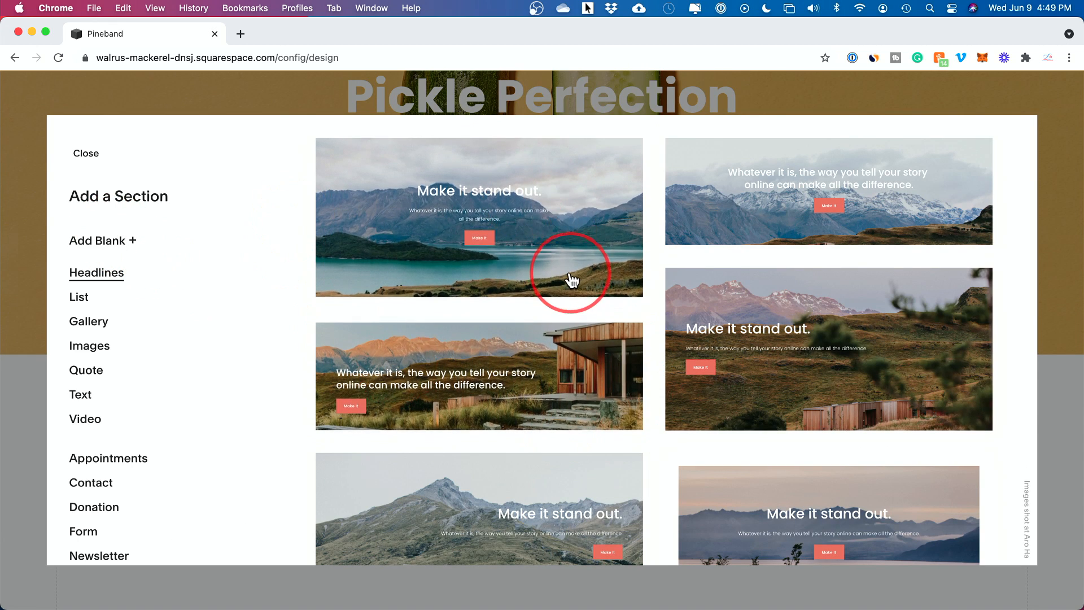
scroll(573, 281, "down", 4)
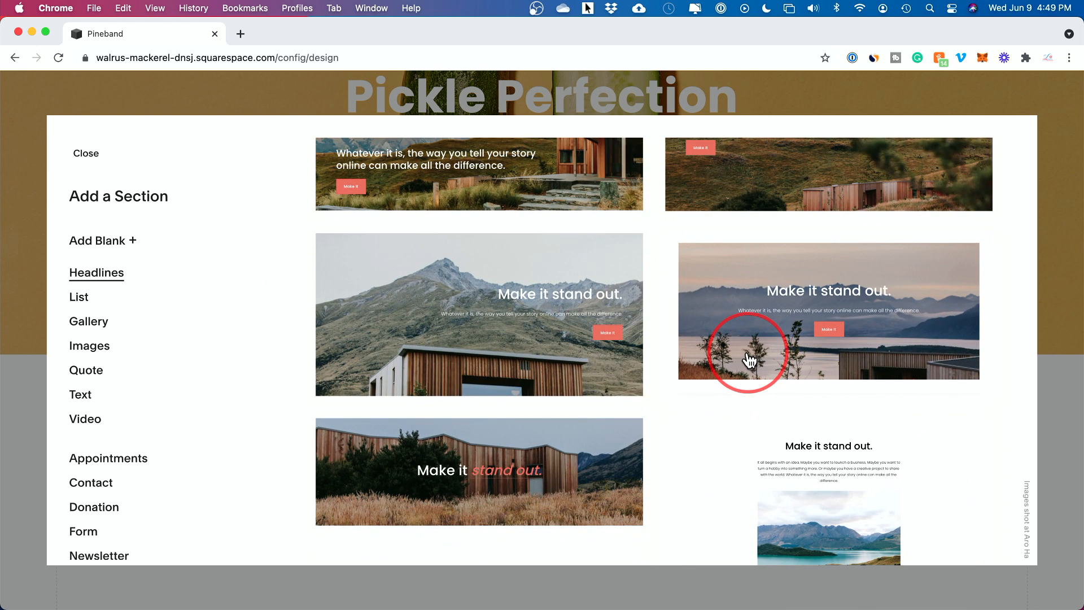
scroll(375, 346, "up", 3)
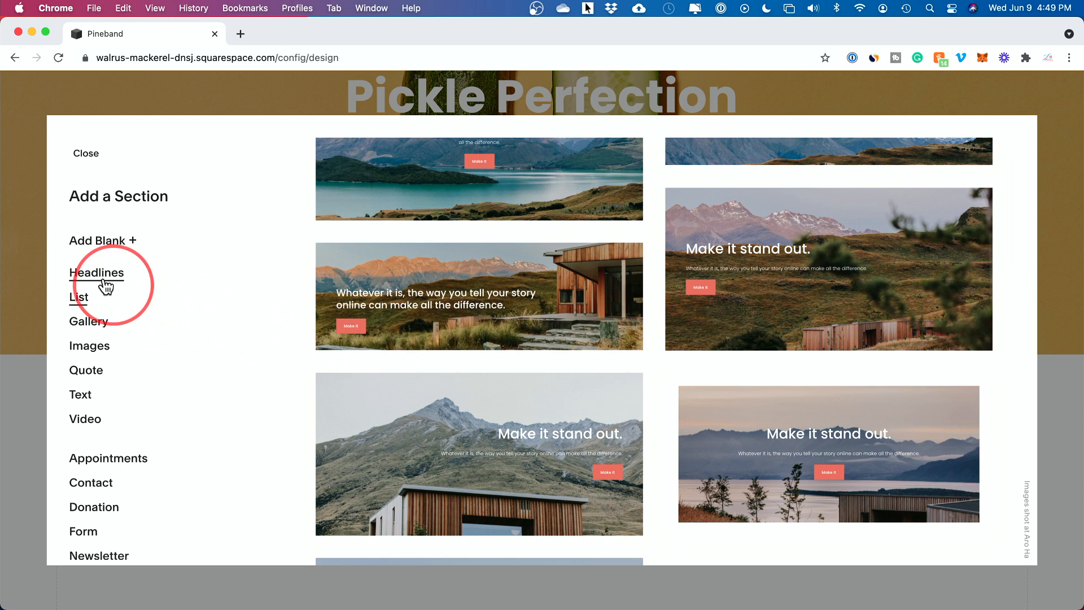
- Browse the List, Gallery and Images layouts, and add the Quote layout whose pink quote box overlaps the lake image's left edge
left_click(77, 300)
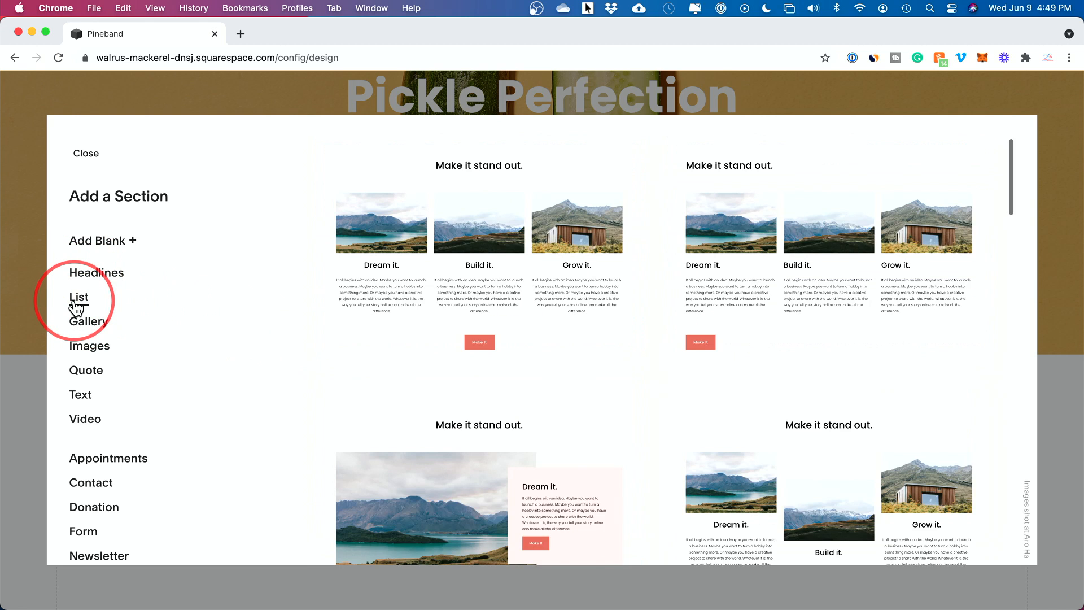
left_click(81, 333)
left_click(88, 354)
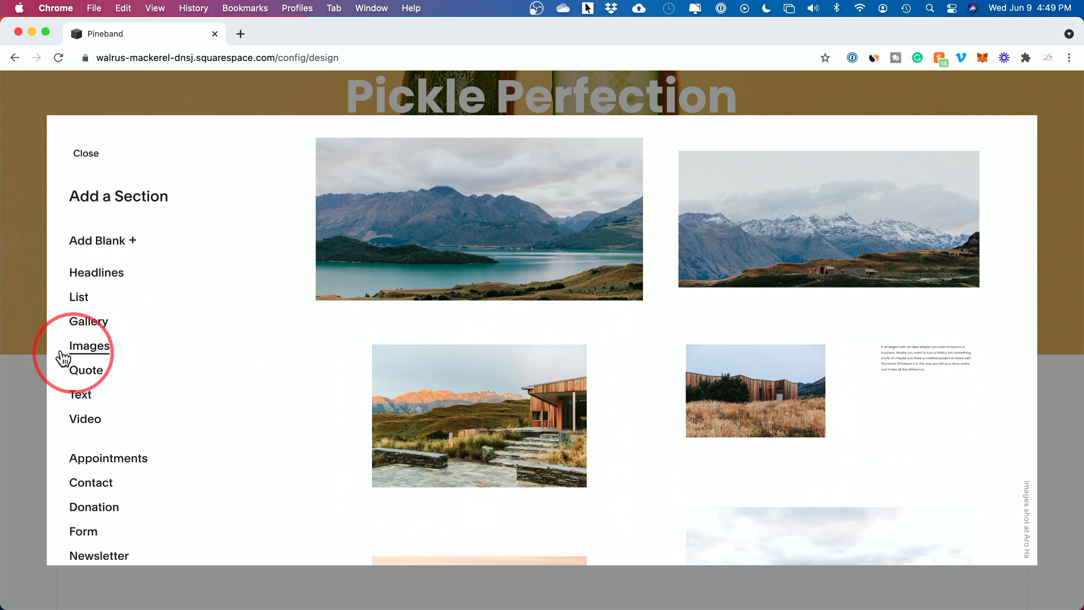
left_click(86, 373)
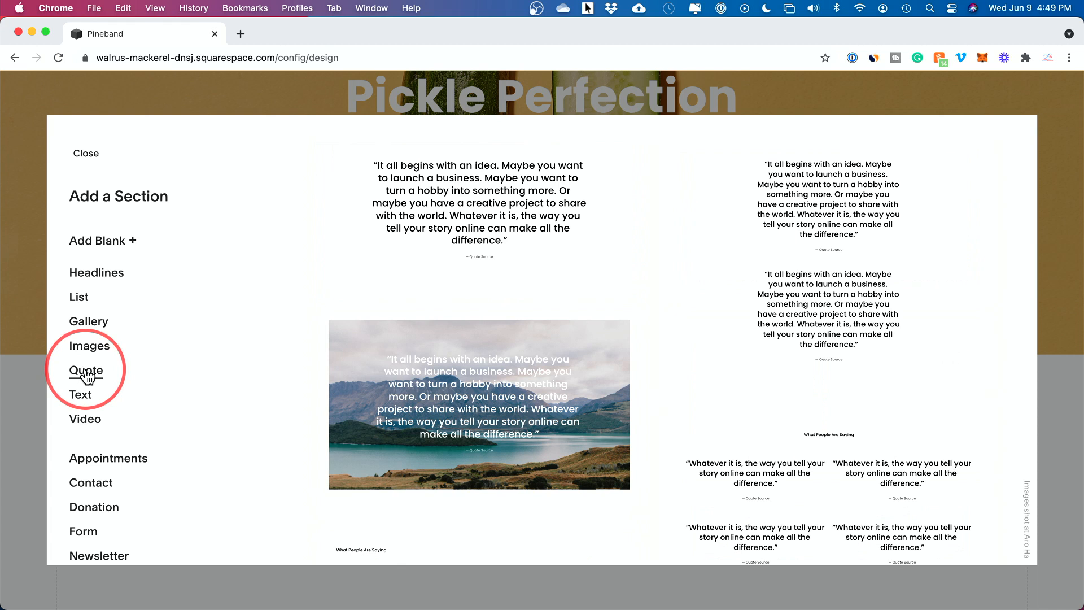
scroll(604, 382, "down", 5)
scroll(655, 398, "down", 10)
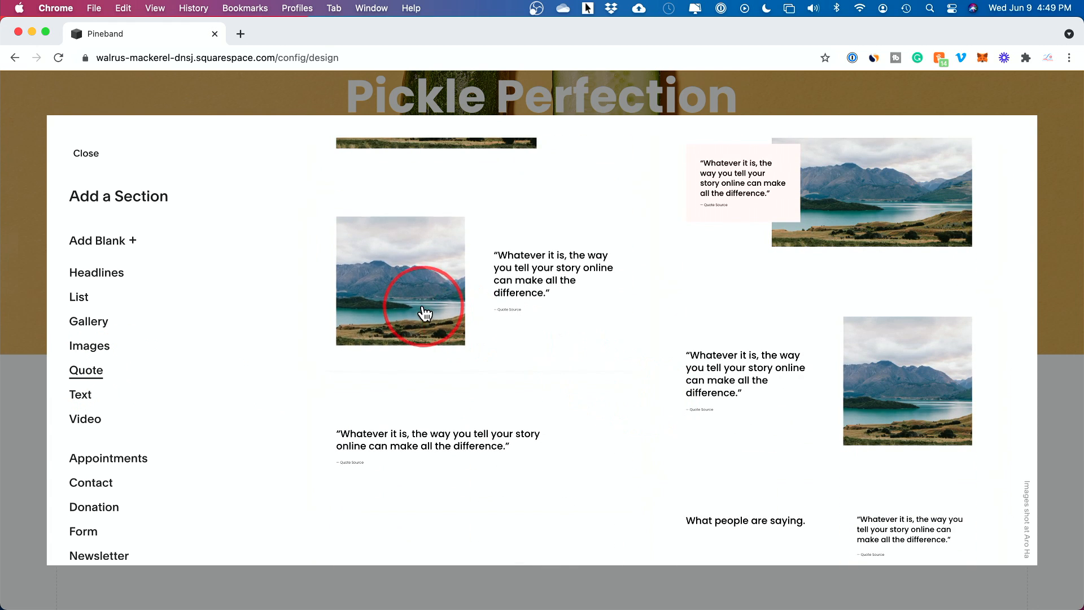
scroll(429, 313, "up", 2)
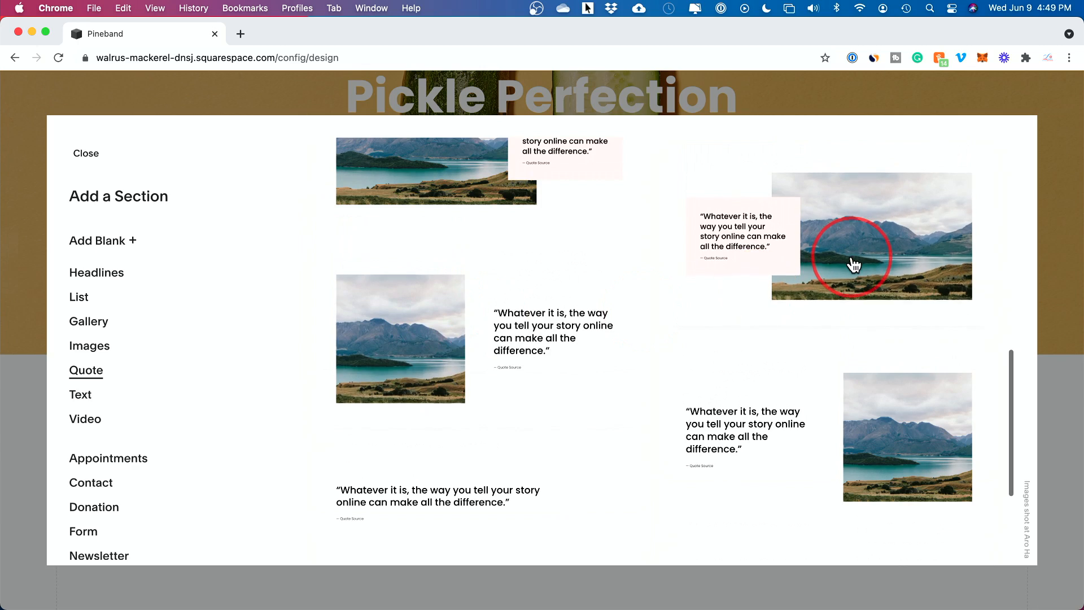
left_click(852, 263)
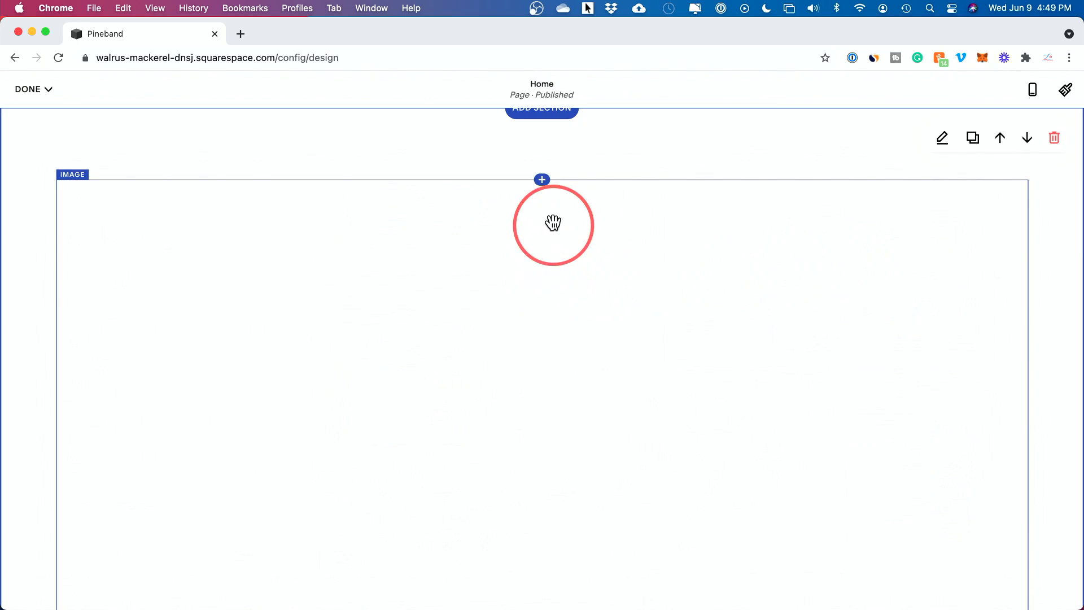
- Try deleting the quote text in the new Quote section, and undo the deletion
scroll(587, 368, "up", 2)
scroll(588, 369, "down", 1)
scroll(589, 369, "down", 4)
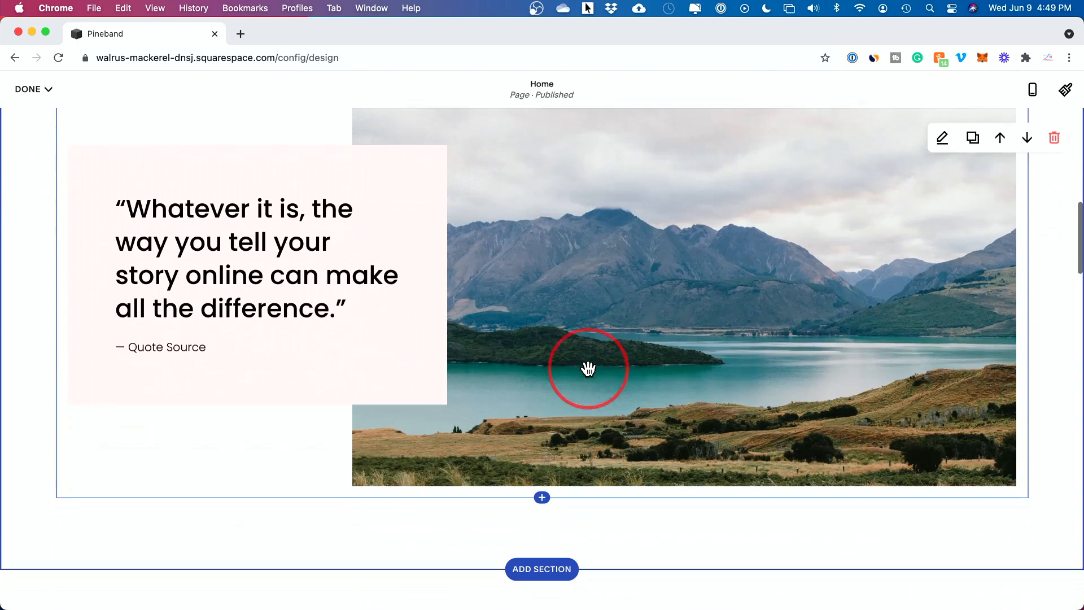
left_click(279, 263)
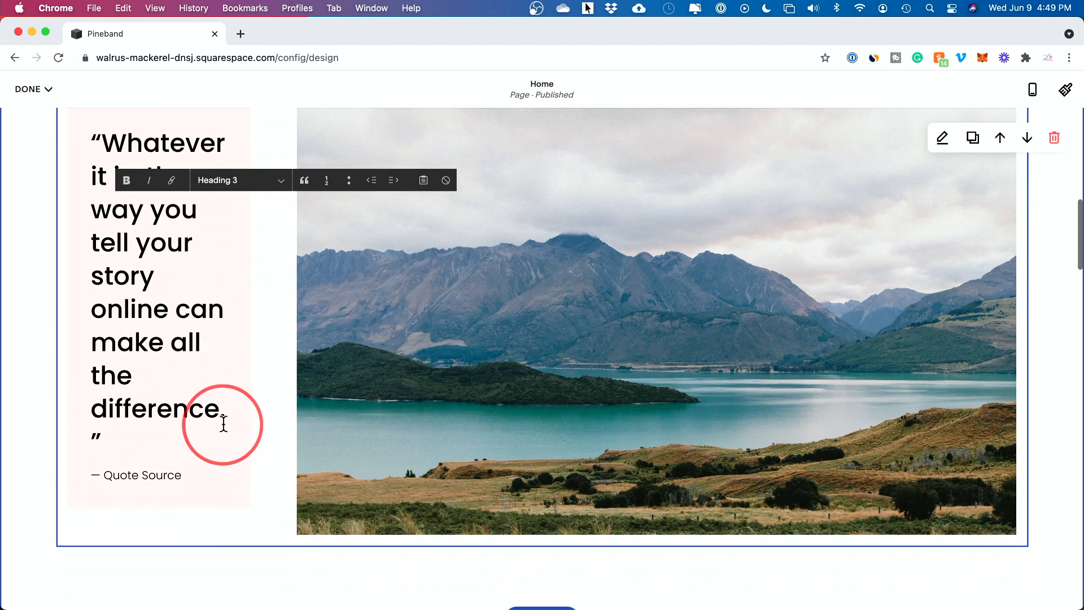
left_click_drag(227, 417, 94, 251)
left_click_drag(81, 214, 73, 125)
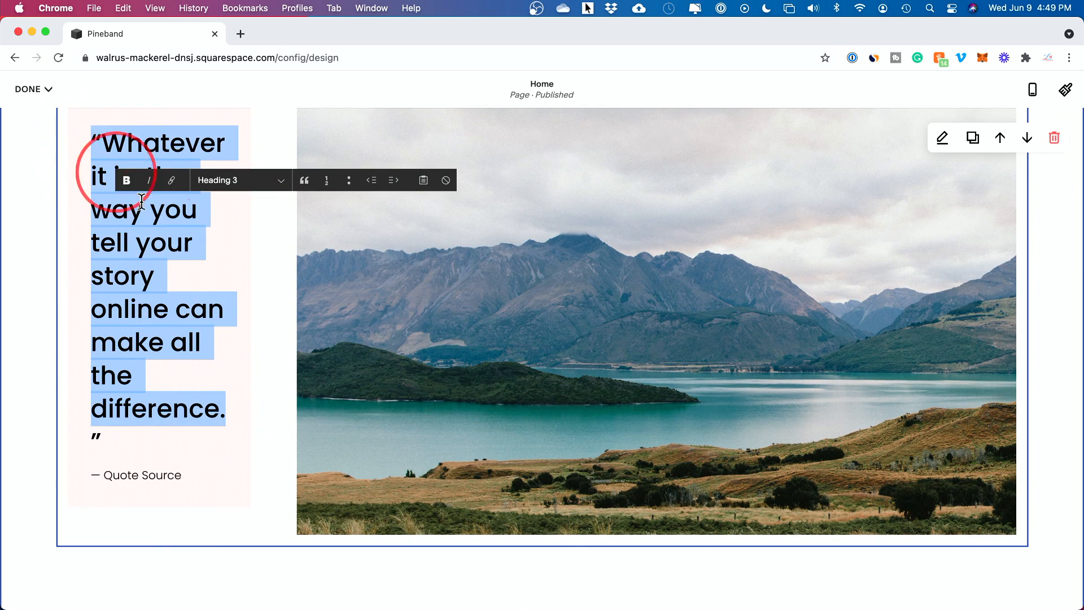
key("BackSpace")
scroll(167, 231, "up", 1)
scroll(166, 231, "up", 1)
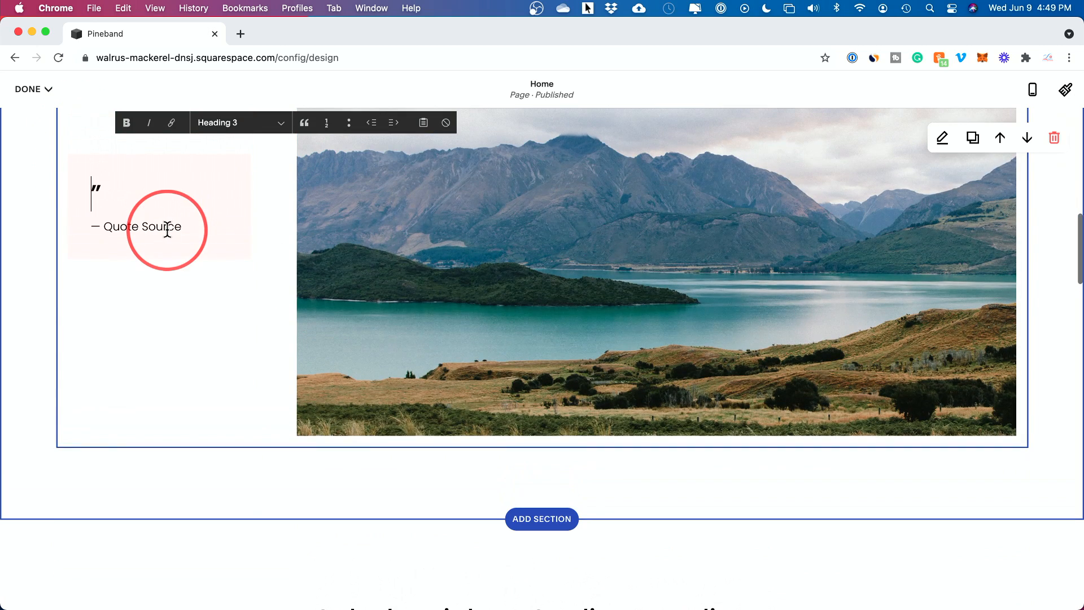
key("super+z")
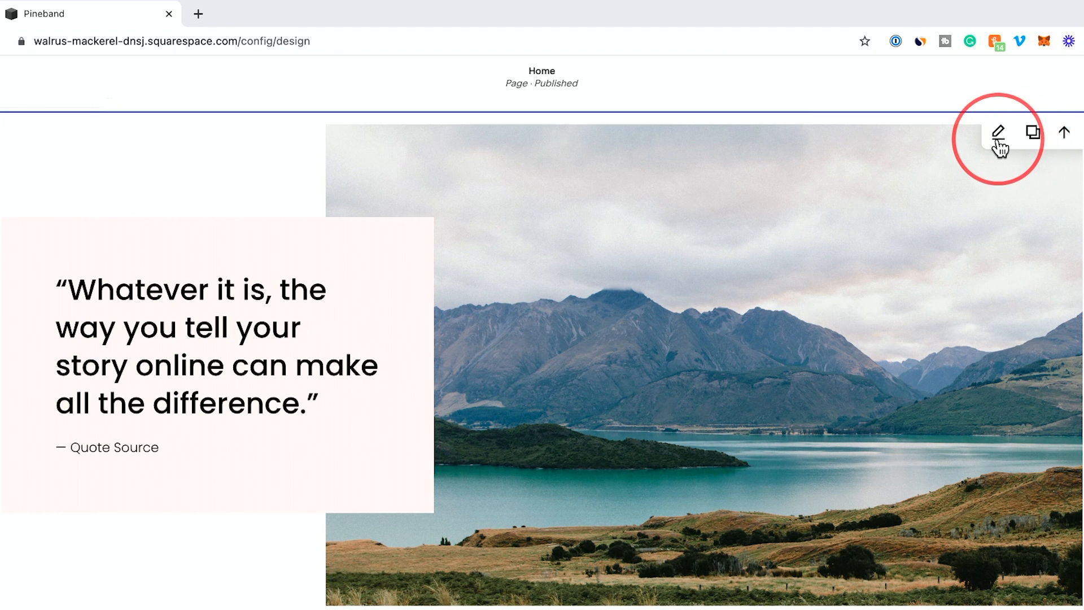
- Format the quote section with a small (S) section height and a medium (M) content width
left_click(943, 138)
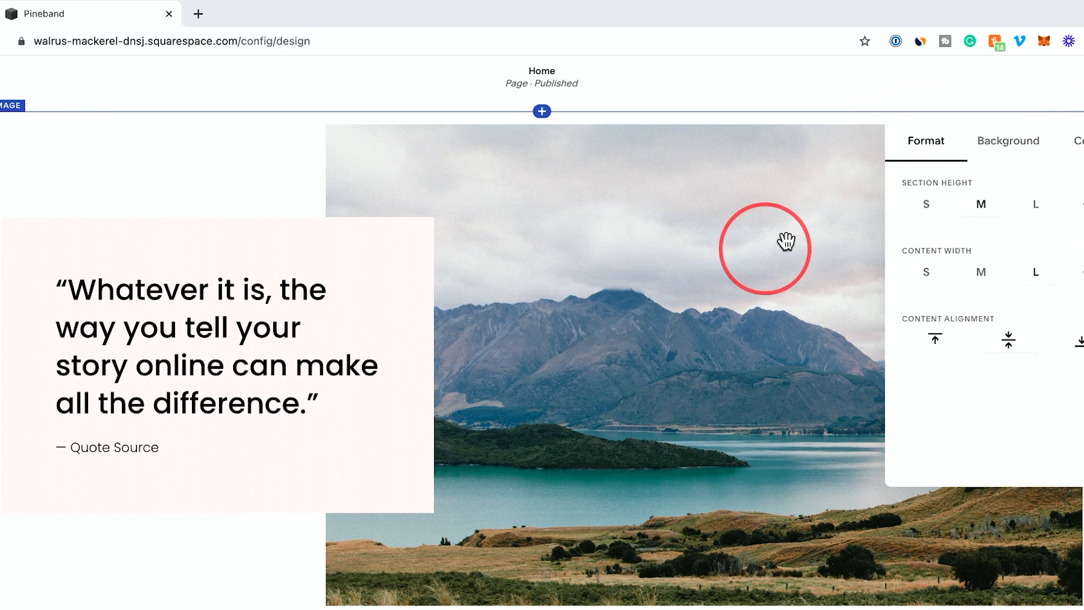
left_click(920, 207)
left_click(976, 206)
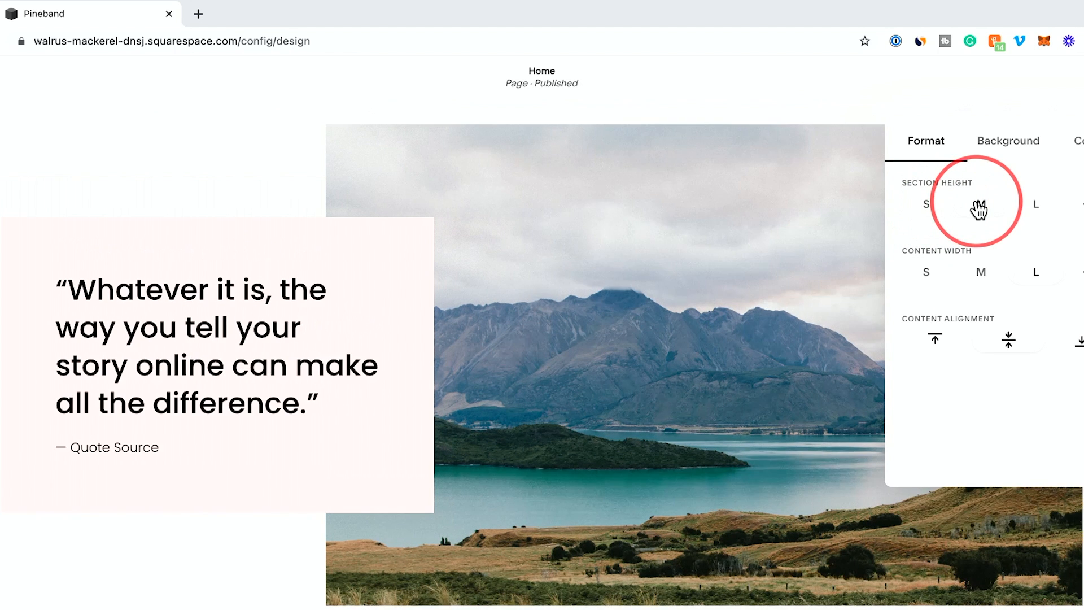
left_click(931, 207)
left_click(983, 274)
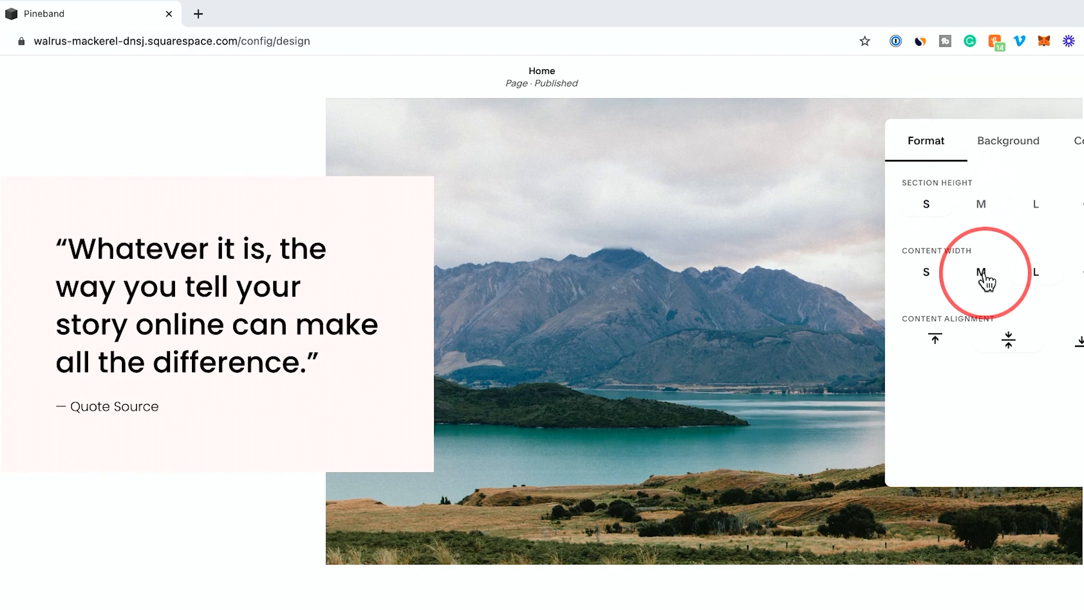
left_click(984, 275)
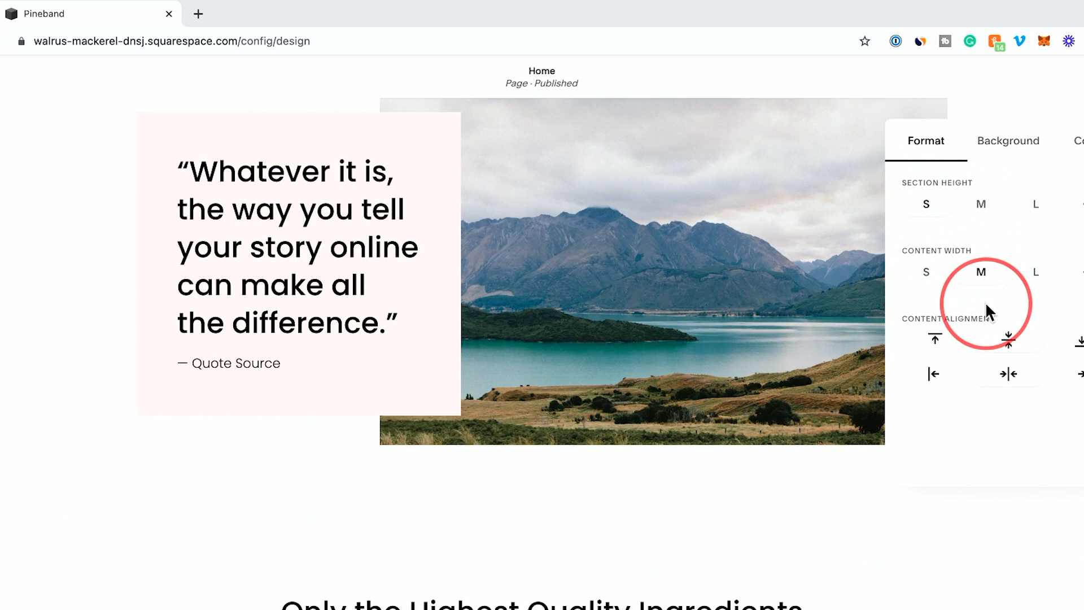
- Review the quote section's background options and color themes, and close the section editor without changing them
left_click(1006, 146)
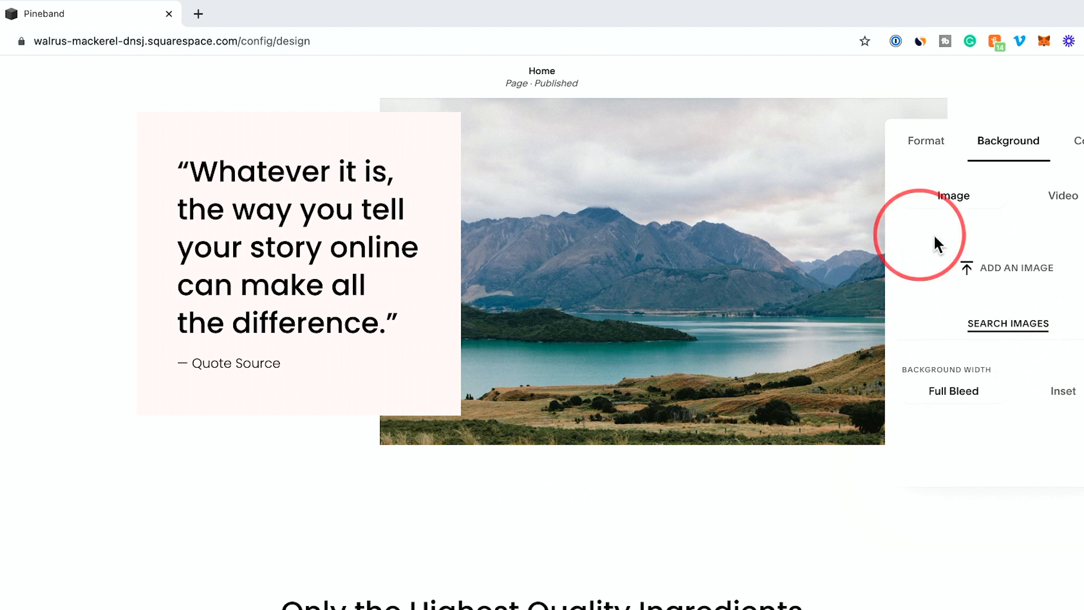
left_click(1079, 142)
scroll(1040, 351, "down", 4)
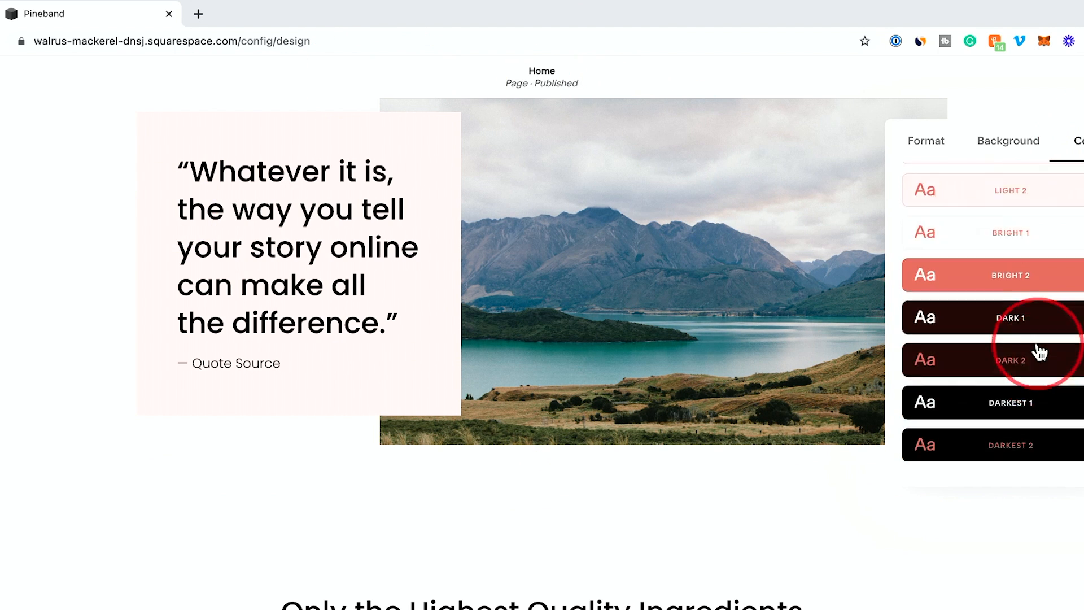
scroll(1041, 351, "up", 4)
left_click(706, 269)
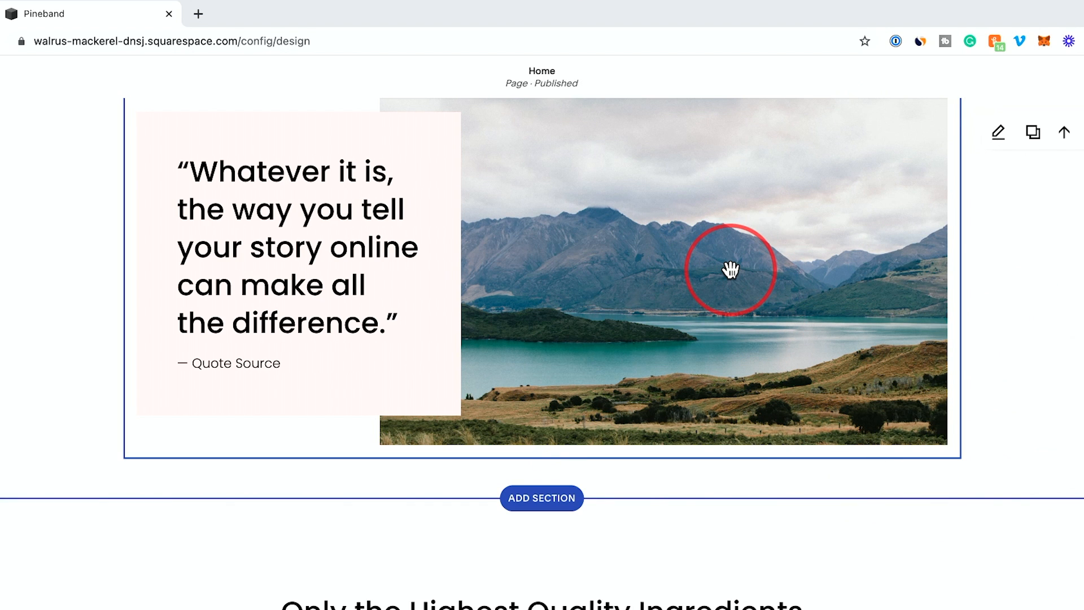
- Replace the quote section's lake image with IMG_1201.jpg from the Pineband folder, and close the image settings
left_click(748, 246)
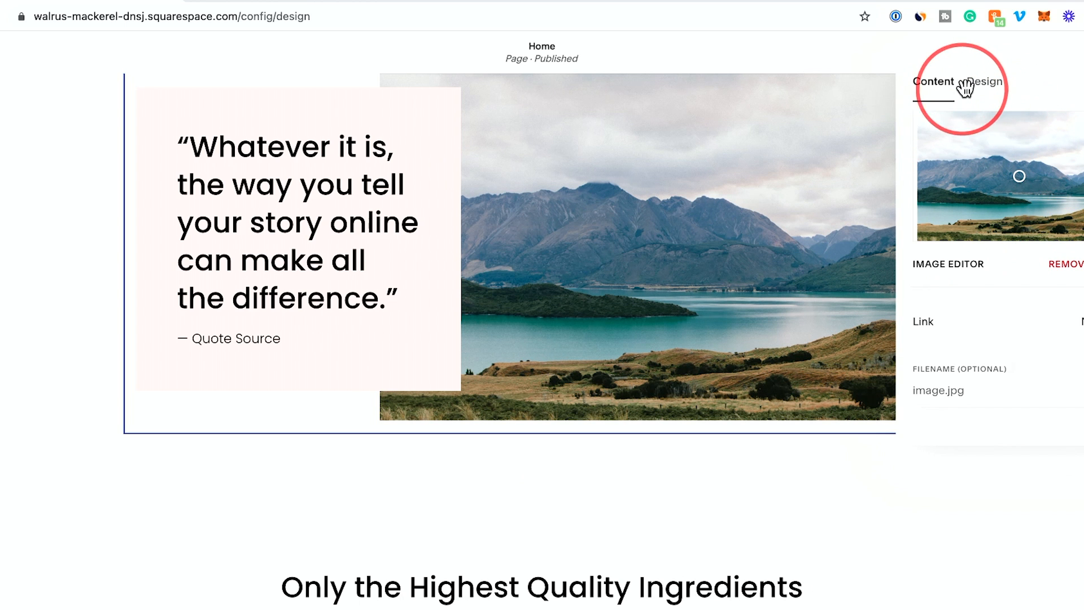
left_click(1077, 264)
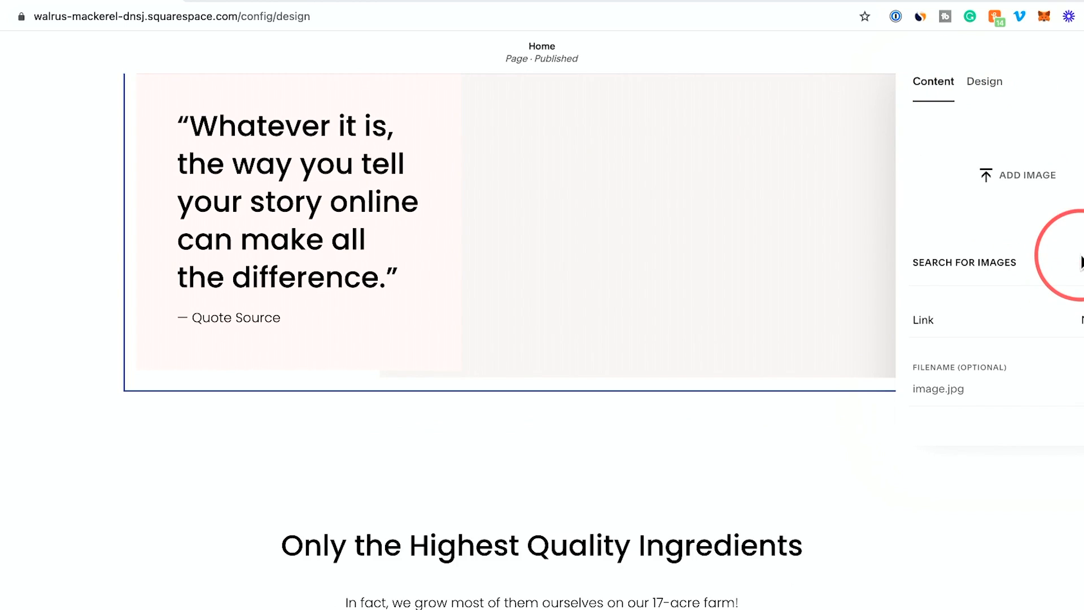
left_click(1001, 186)
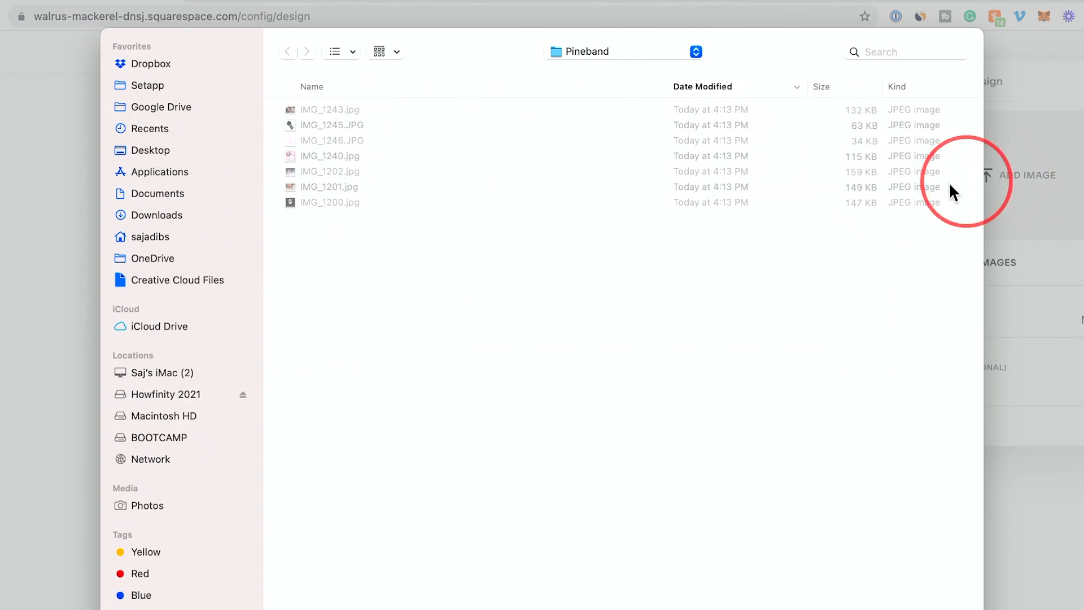
double_click(319, 185)
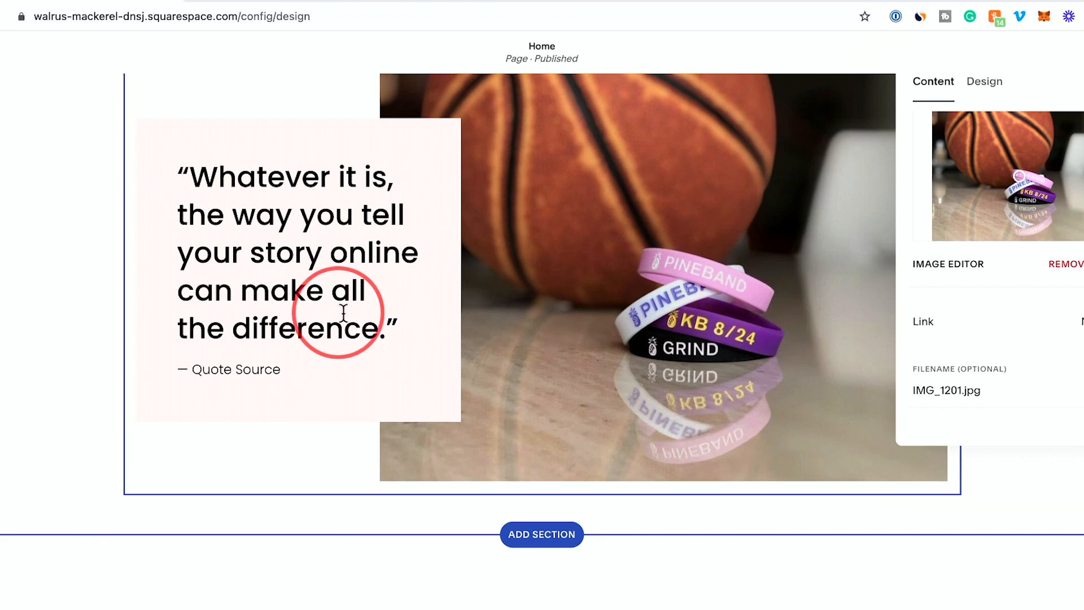
scroll(745, 395, "up", 2)
scroll(745, 395, "up", 5)
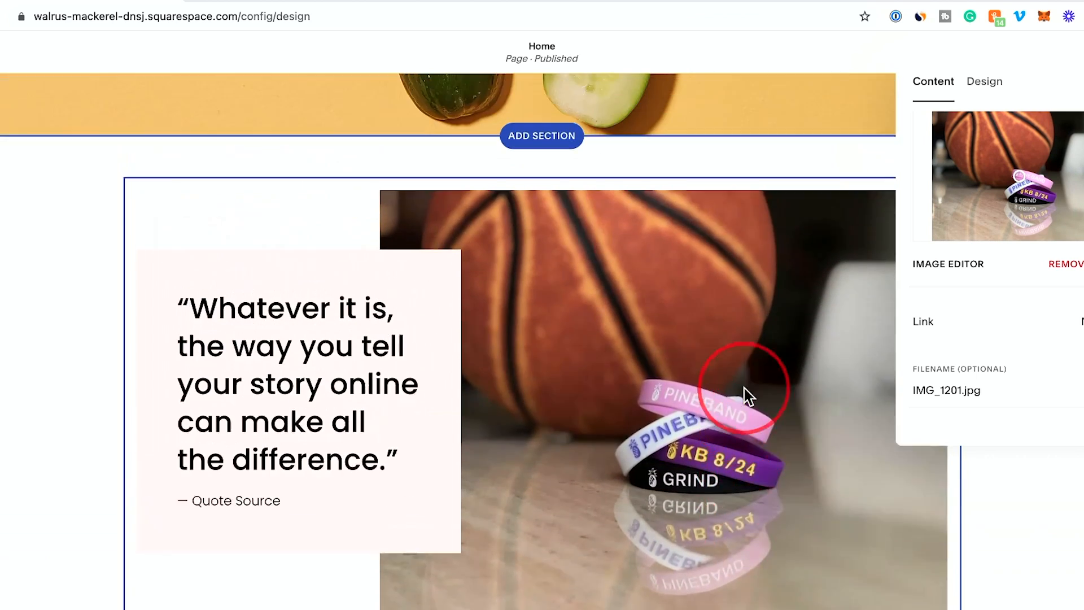
scroll(746, 394, "down", 9)
scroll(746, 395, "down", 5)
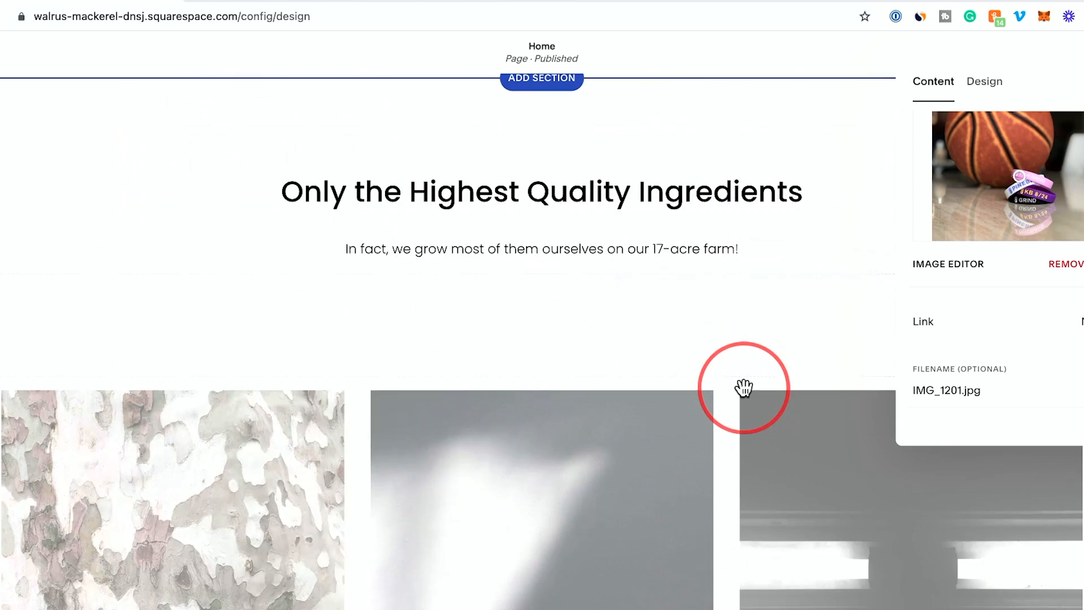
scroll(616, 300, "down", 3)
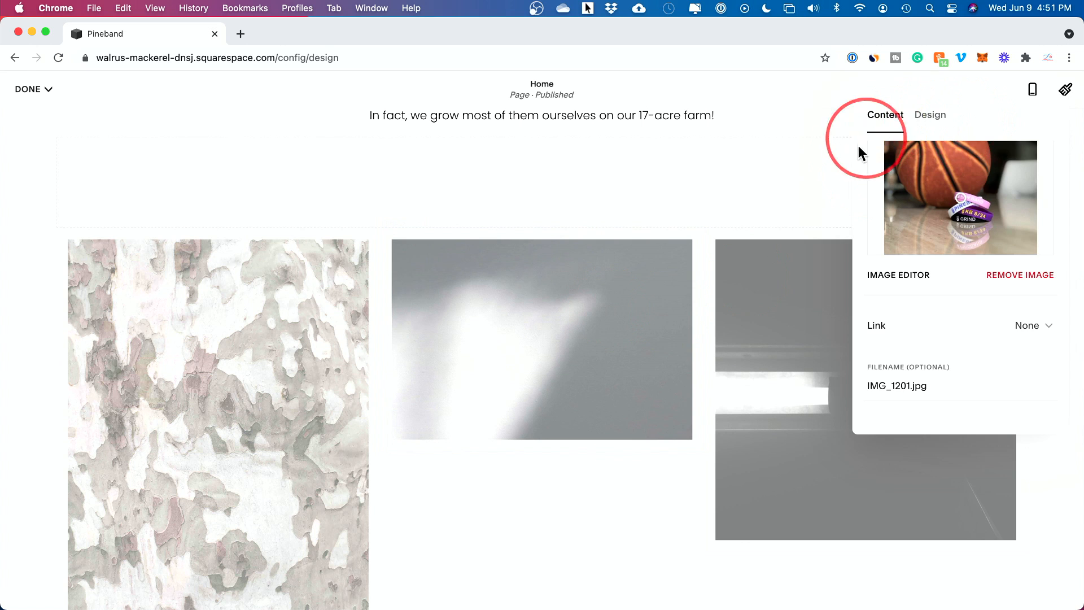
left_click(877, 149)
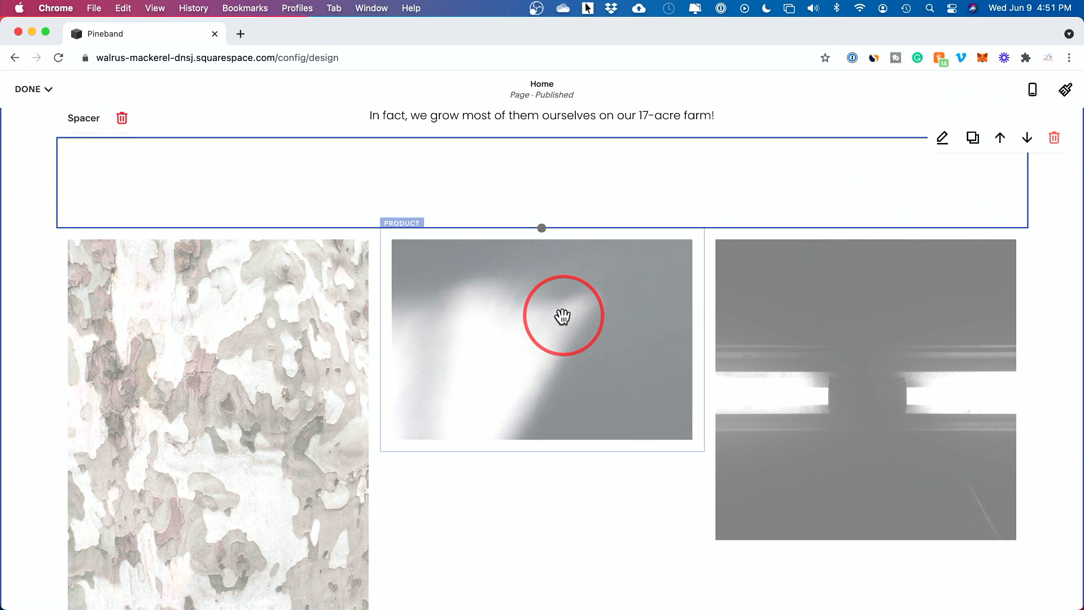
- Remove the Only the Highest Quality Ingredients section from the Home page
scroll(621, 371, "down", 2)
scroll(627, 480, "down", 2)
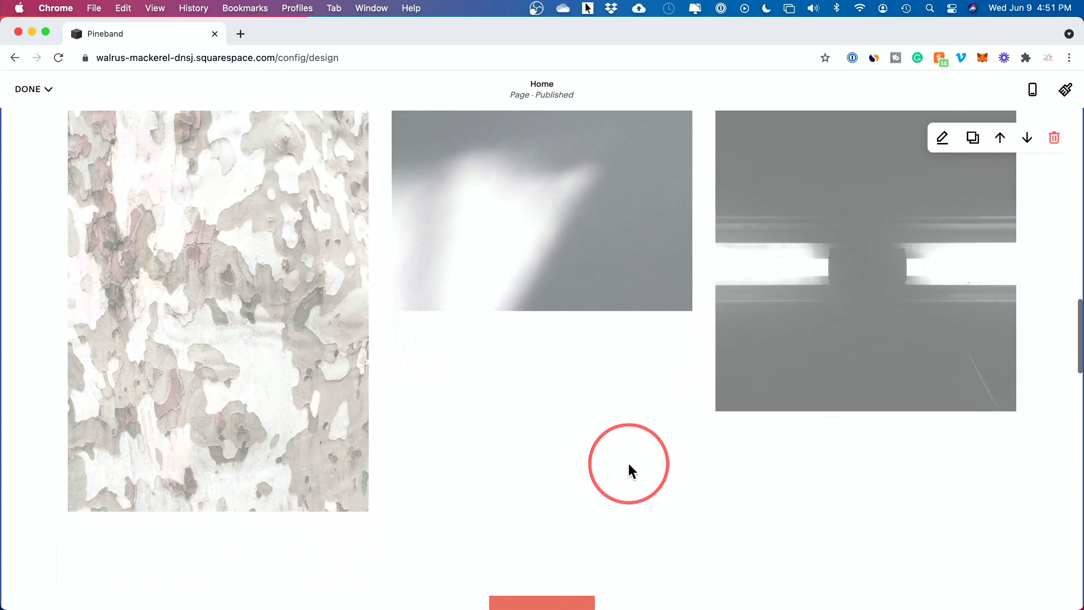
scroll(327, 271, "up", 10)
scroll(328, 274, "down", 5)
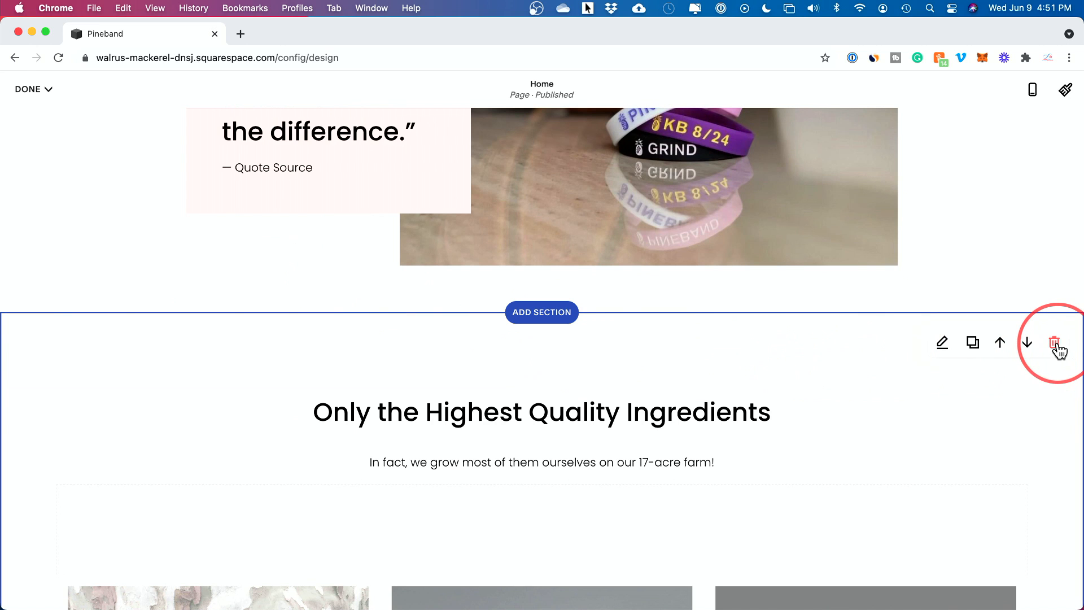
left_click(1054, 343)
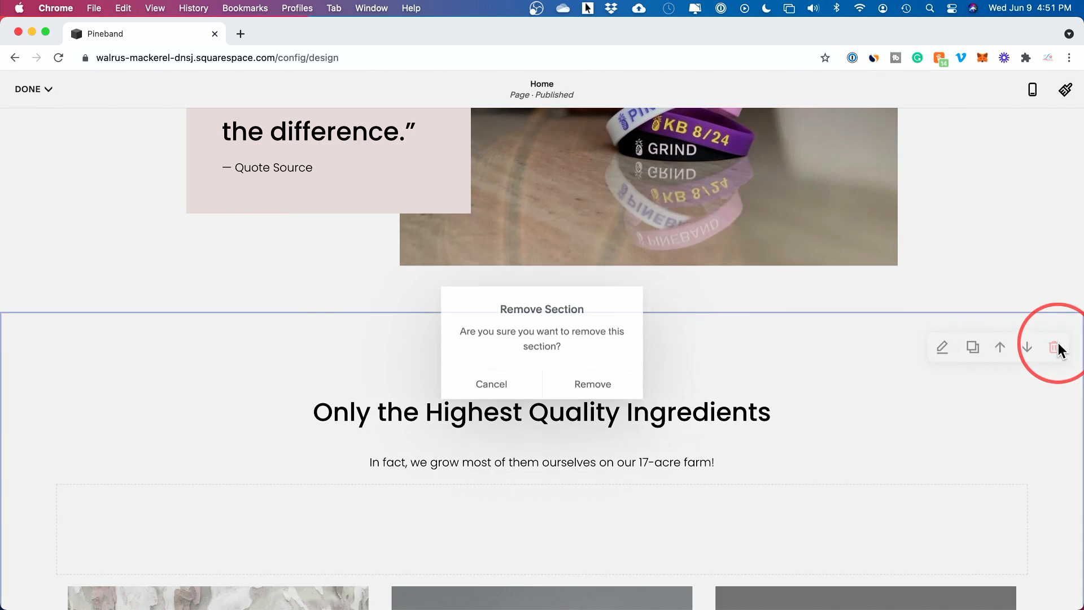
left_click(587, 384)
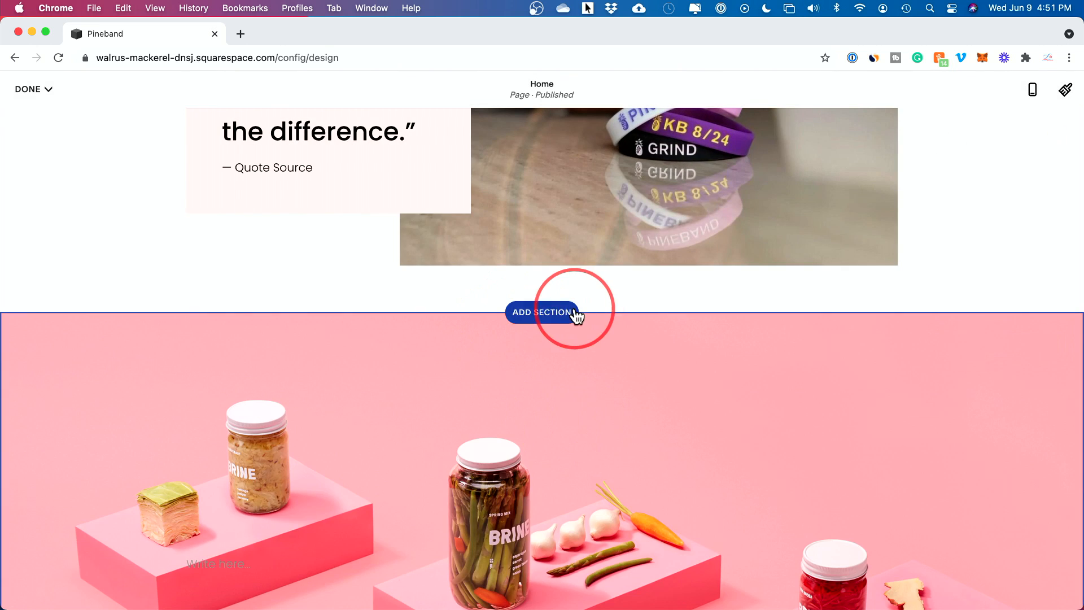
- Look through the remaining Home page sections down to the vegetable gallery, and return to the Pickle Perfection banner
scroll(680, 305, "down", 2)
scroll(680, 300, "down", 5)
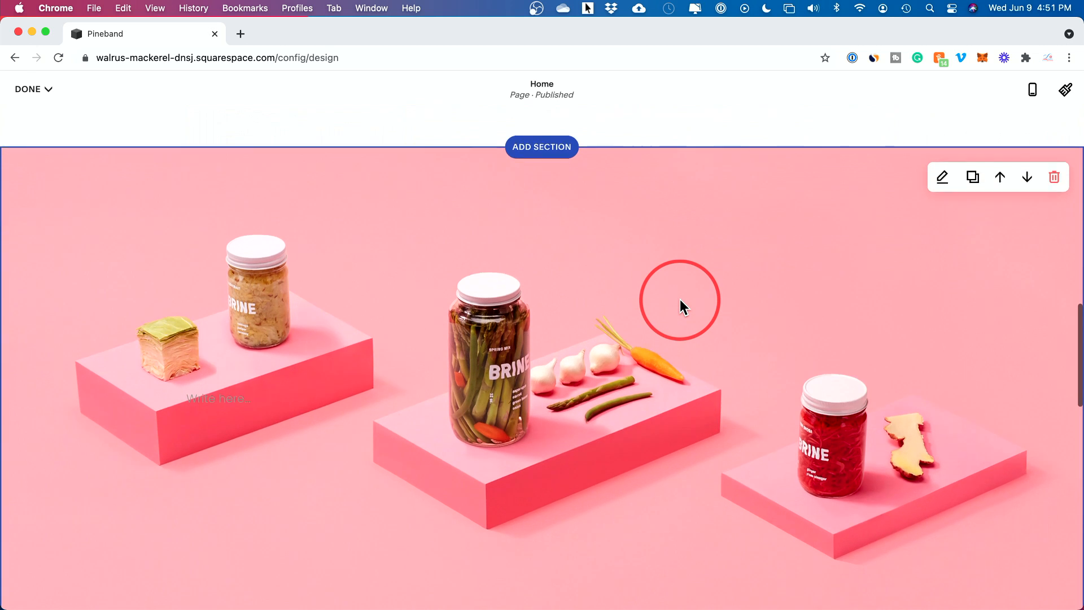
scroll(680, 300, "down", 9)
scroll(680, 299, "down", 8)
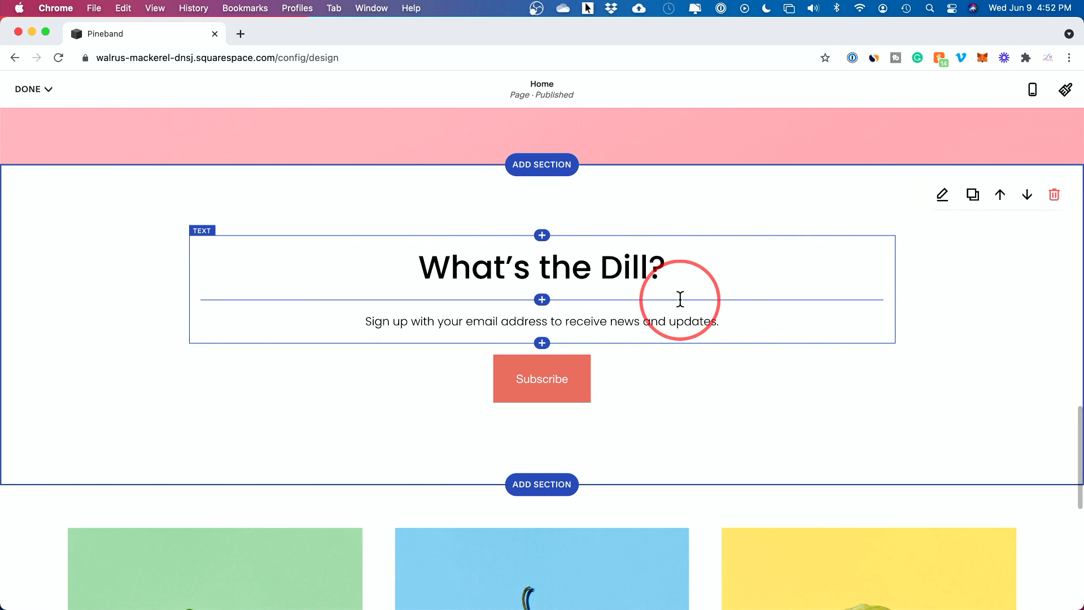
scroll(1040, 444, "down", 10)
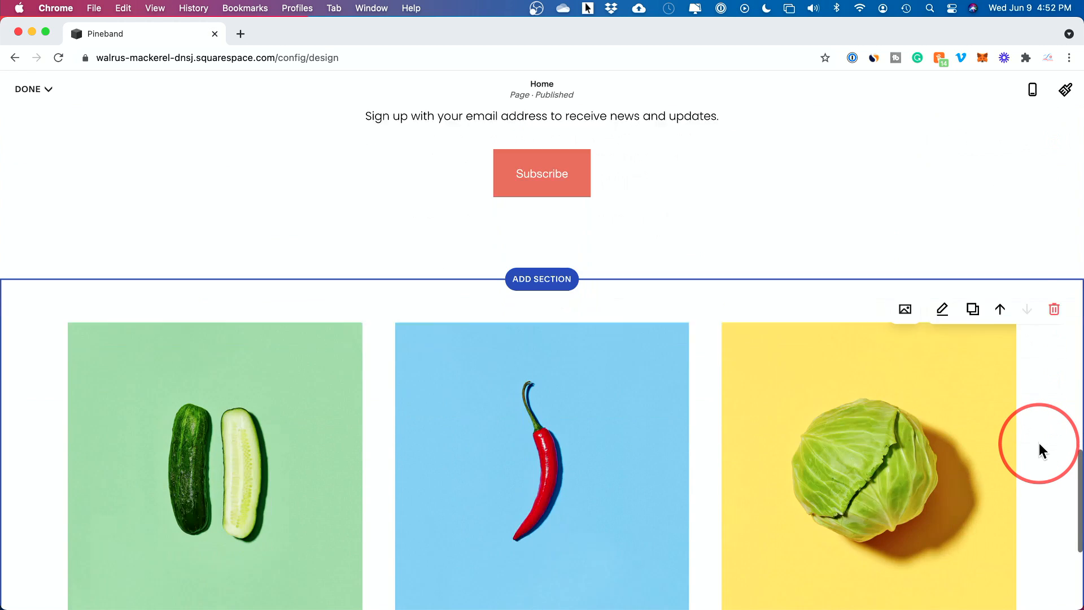
scroll(1039, 444, "down", 5)
scroll(1039, 444, "up", 20)
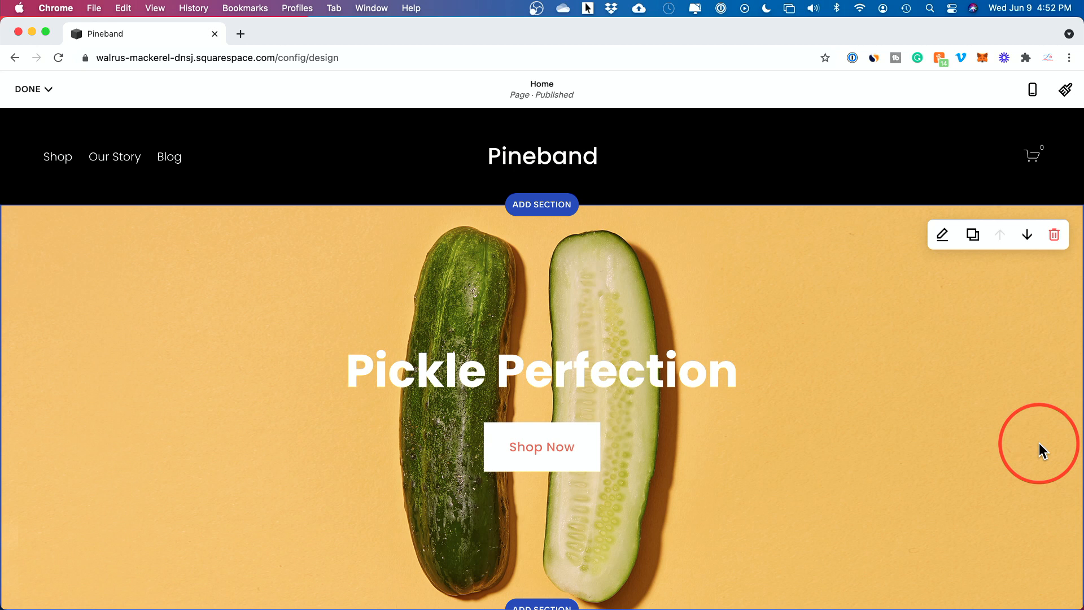
- Switch the page preview to mobile view and replace the banner's heading with "Bracelets For Athletes"
left_click(488, 367)
left_click_drag(325, 370, 824, 371)
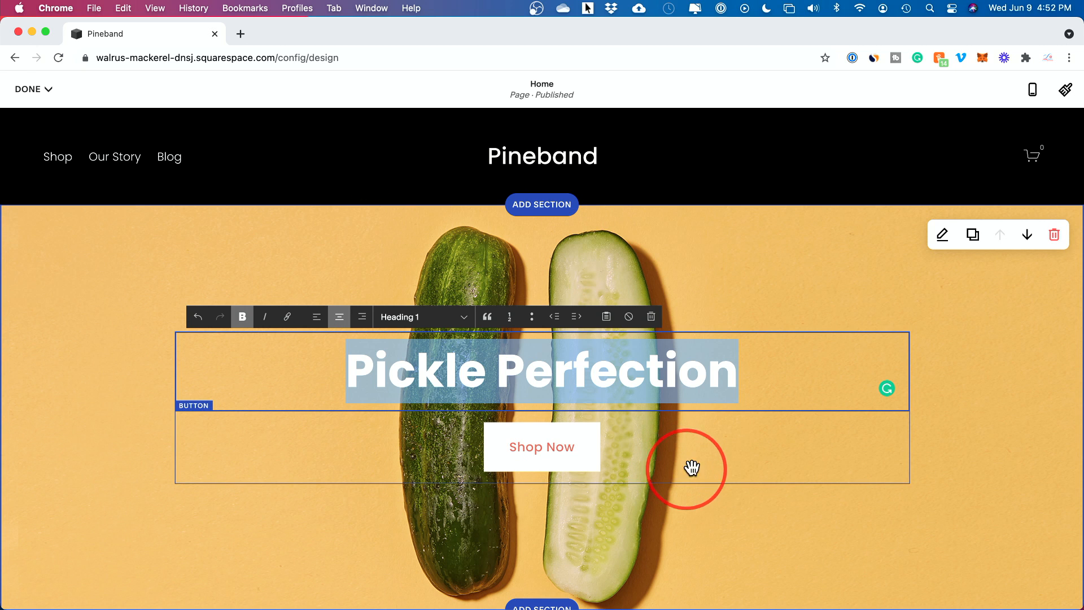
left_click(1037, 91)
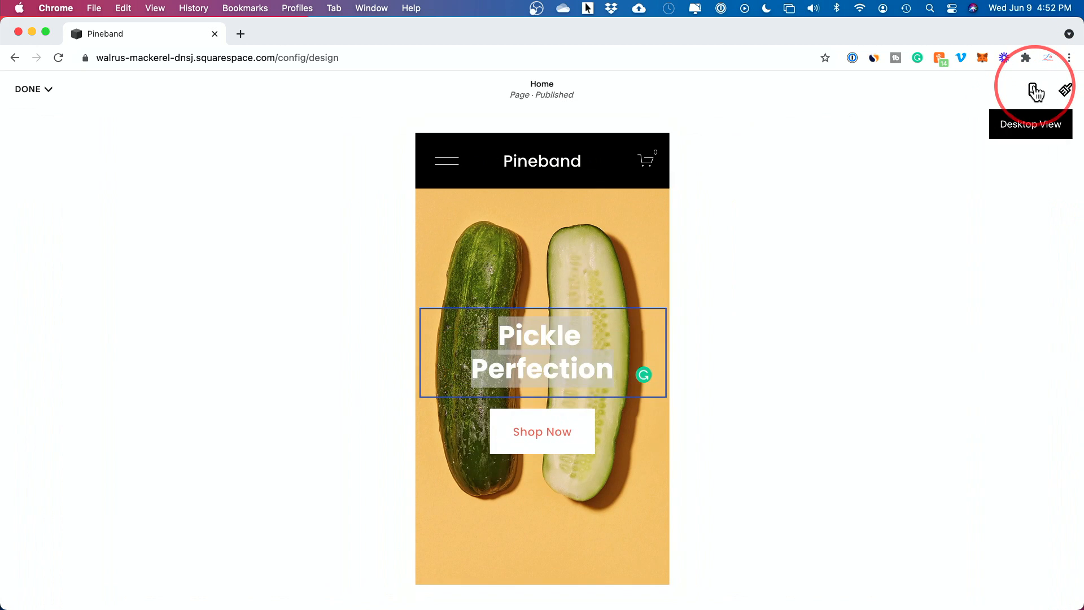
left_click(487, 373)
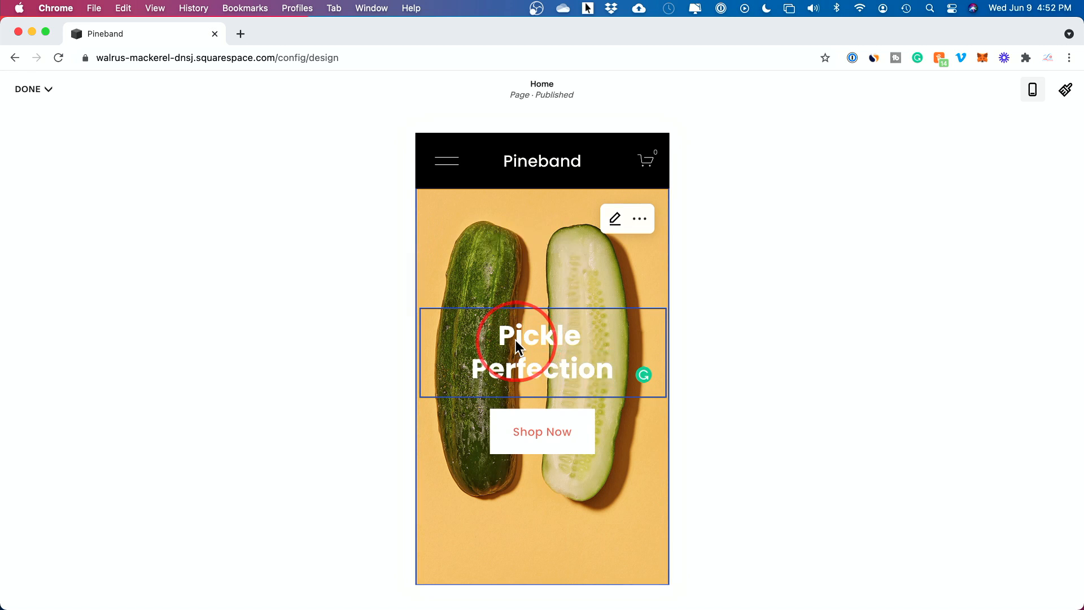
left_click(517, 341)
left_click(444, 221)
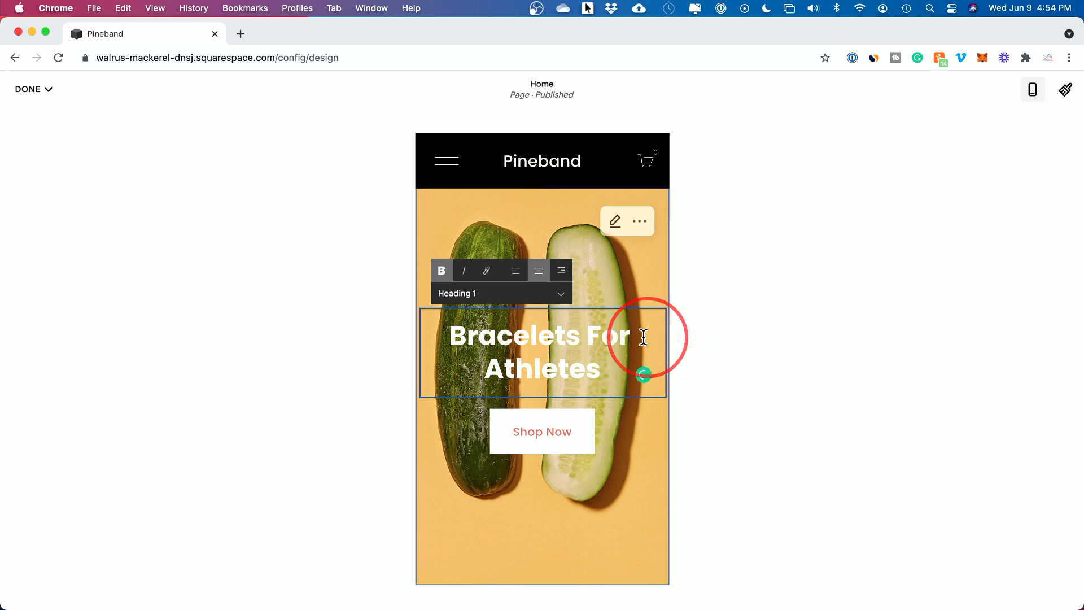
left_click(597, 337)
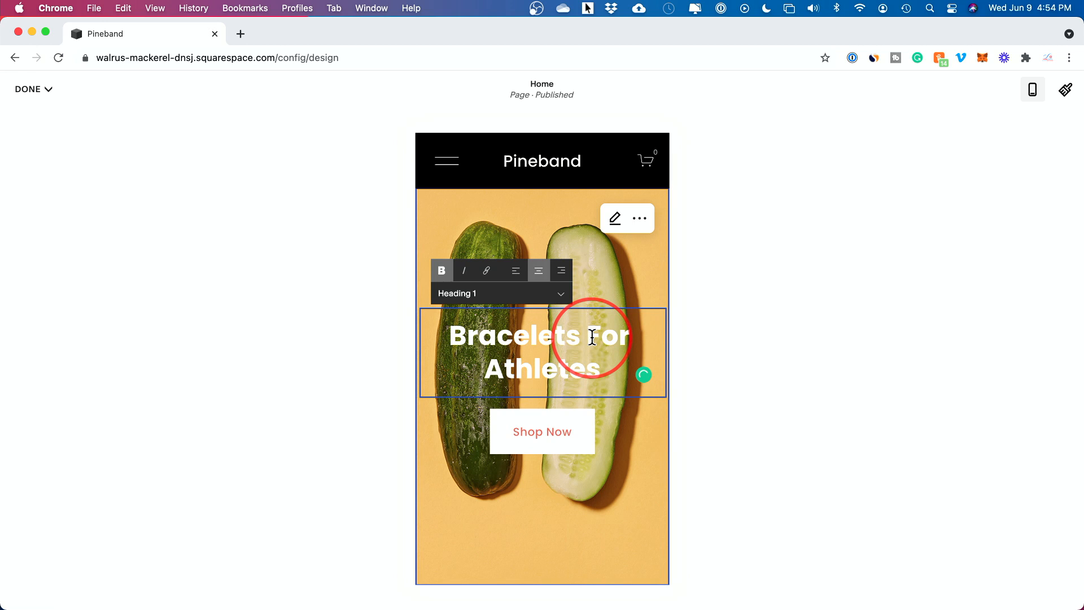
left_click(427, 348)
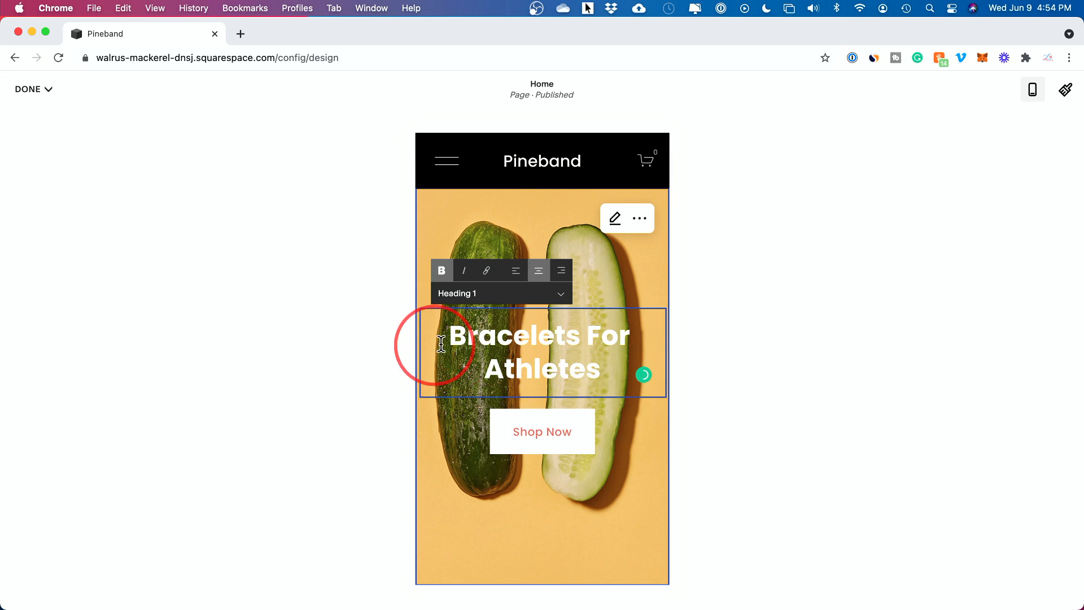
left_click_drag(460, 337, 595, 374)
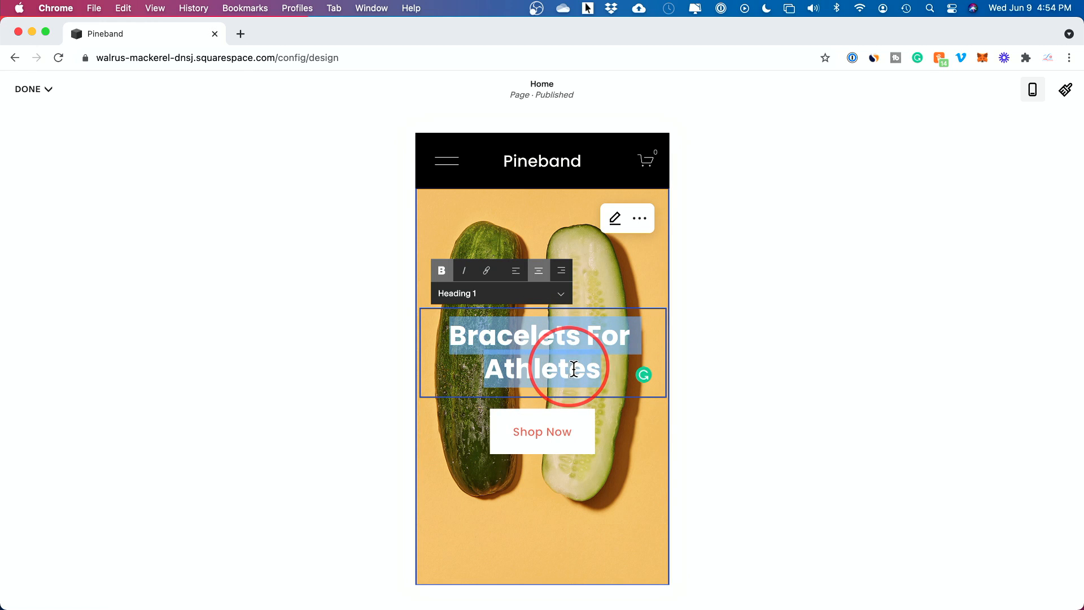
- Review the content and design settings of the banner's Shop Now button, and close them
left_click(546, 435)
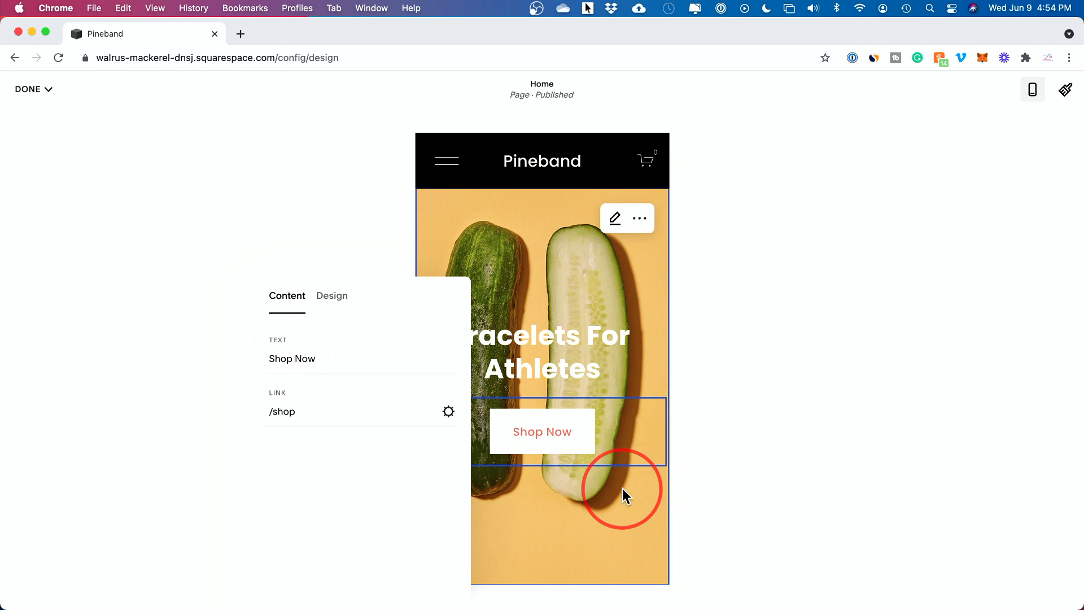
scroll(624, 482, "down", 2)
scroll(624, 476, "down", 2)
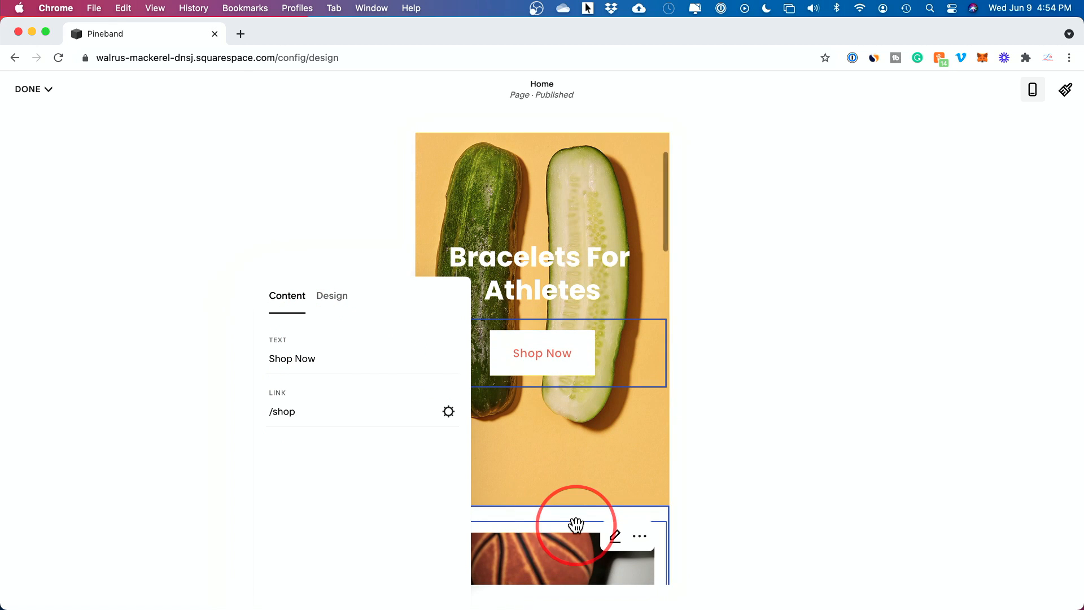
left_click(334, 311)
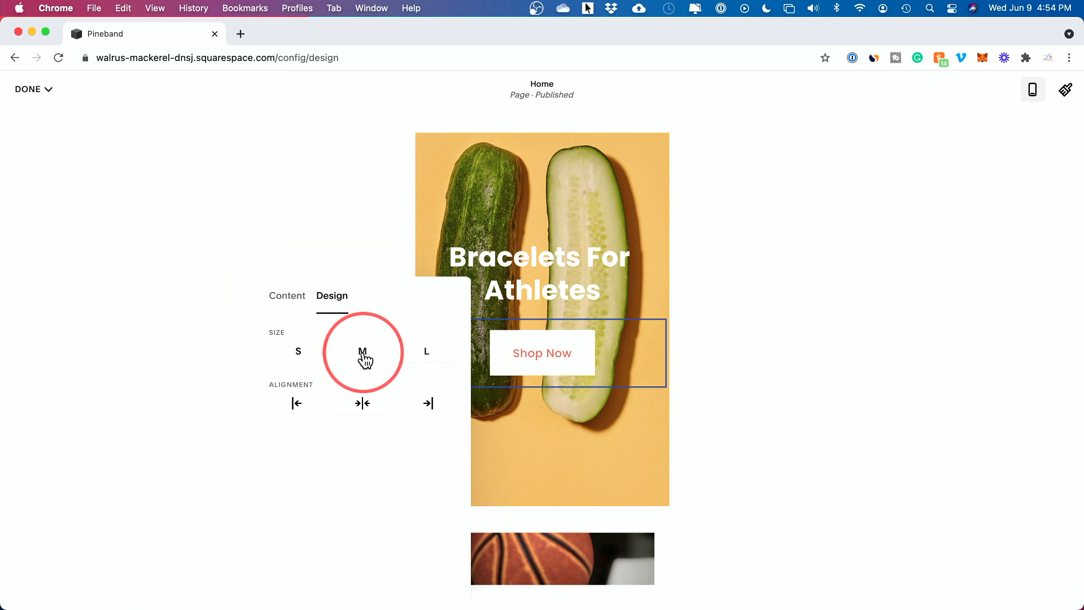
left_click(413, 358)
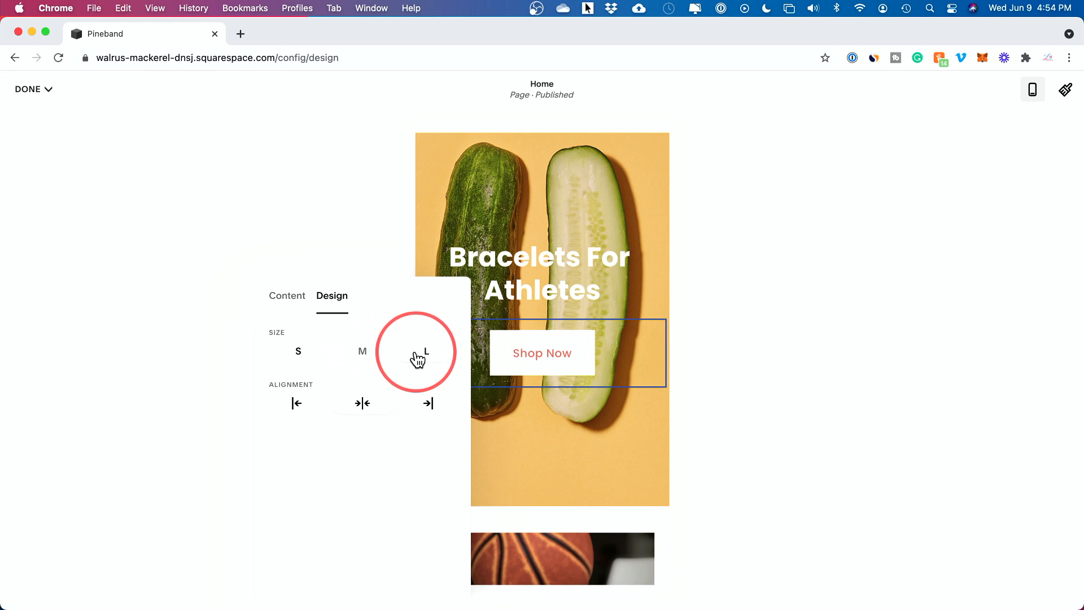
left_click(287, 305)
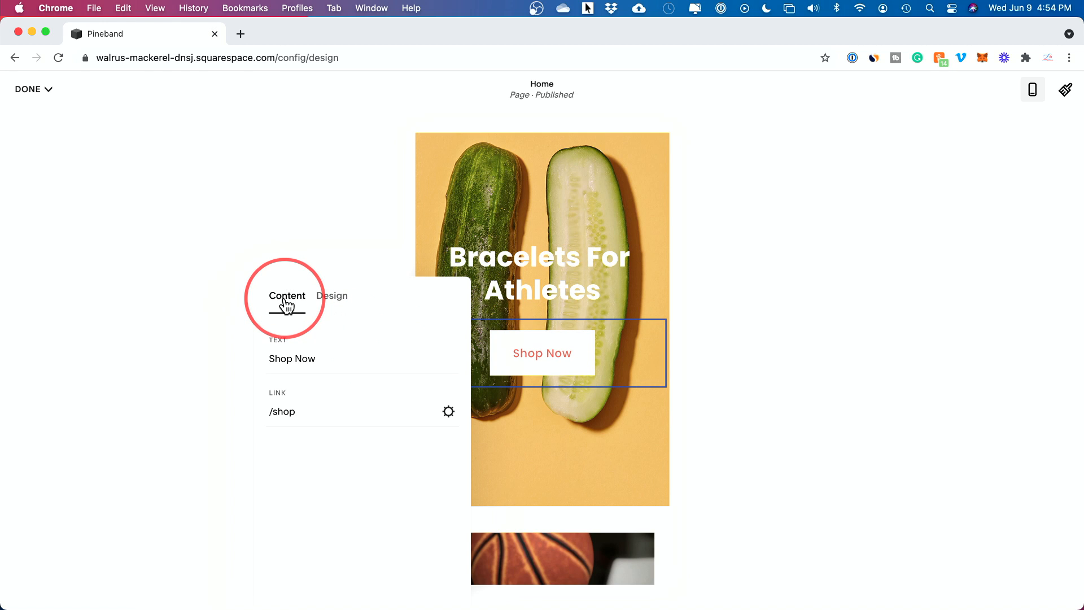
left_click(589, 433)
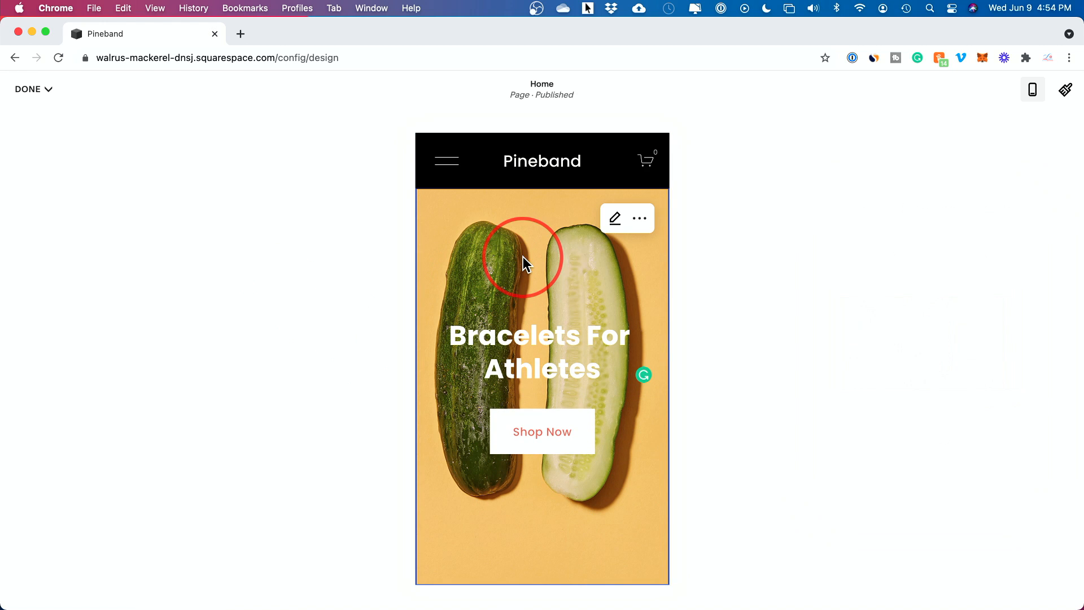
- Replace the Home page banner's cucumber background image with the photo of stacked Pineband bracelets on black
double_click(483, 236)
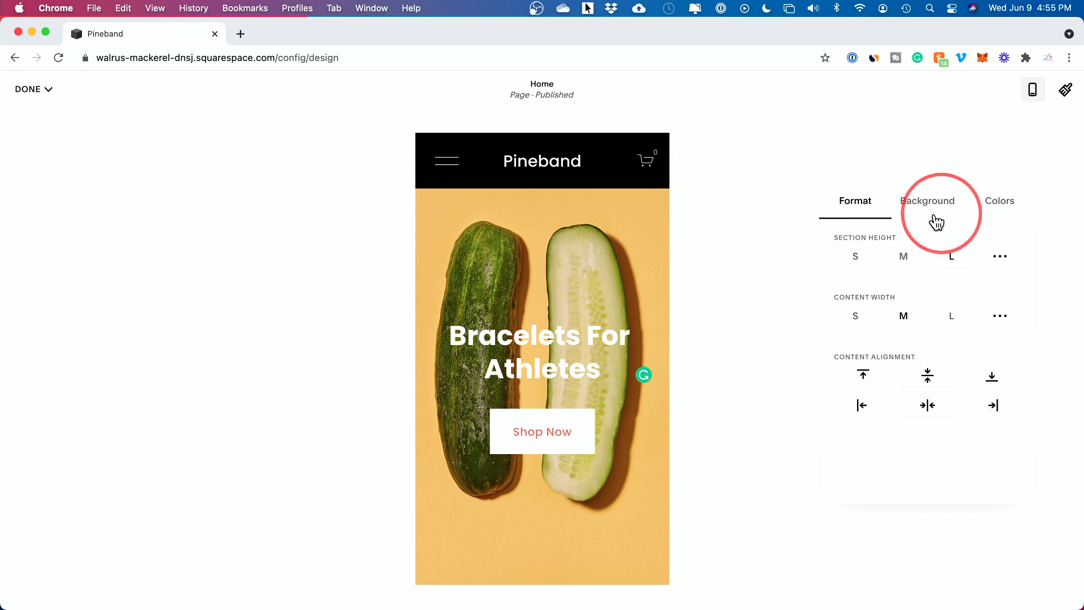
left_click(486, 229)
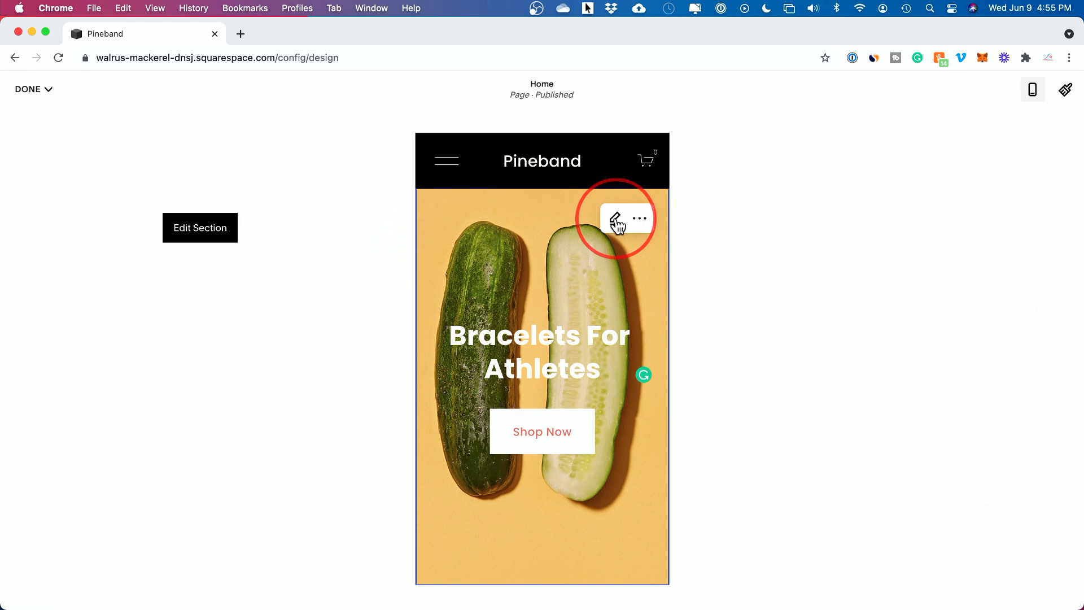
left_click(616, 218)
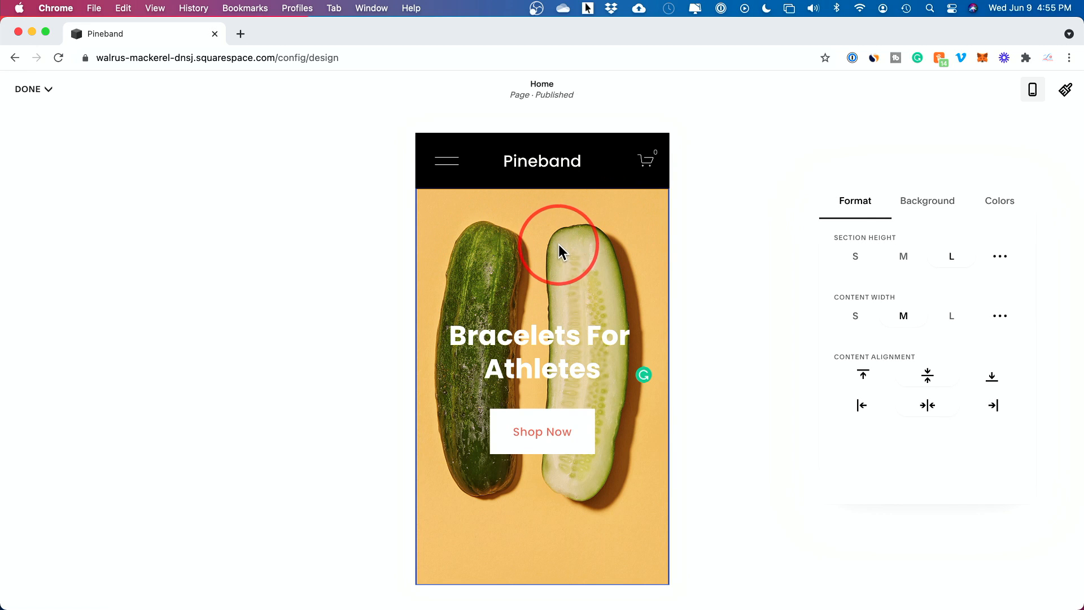
left_click(921, 213)
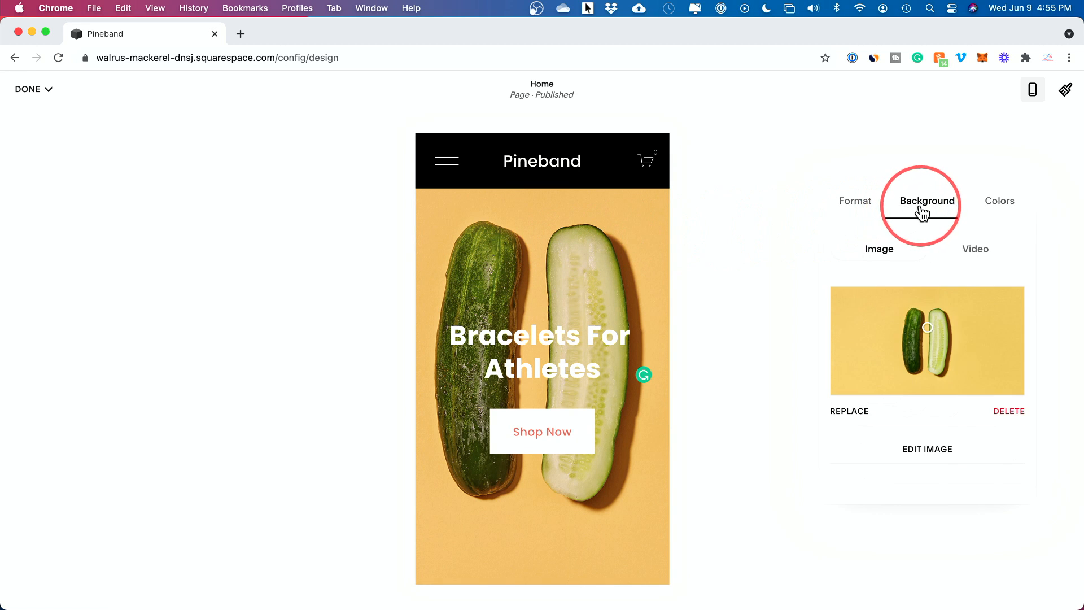
scroll(926, 346, "down", 1)
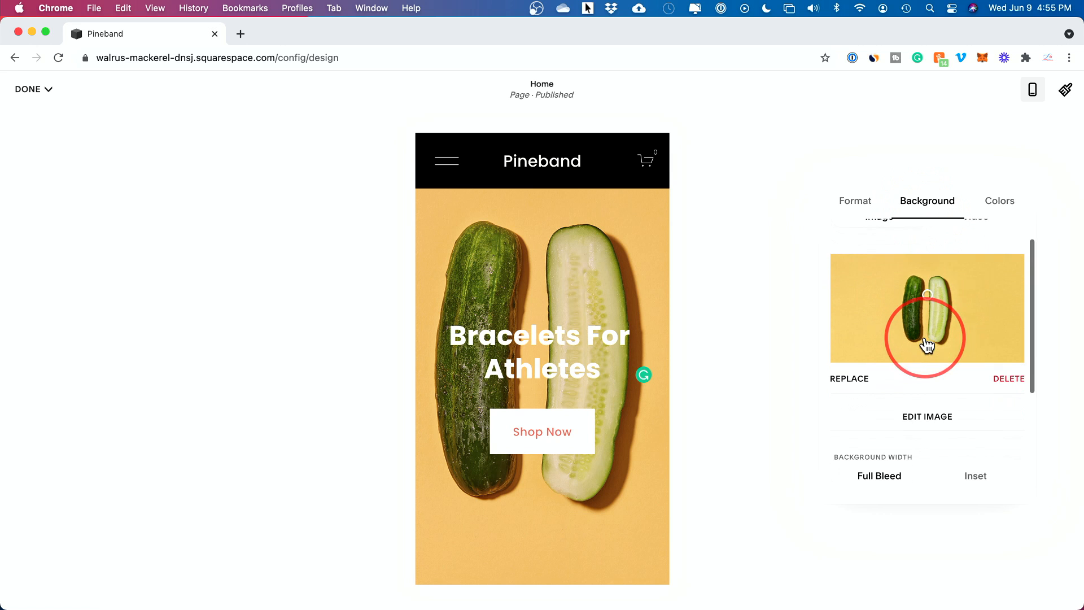
left_click(838, 379)
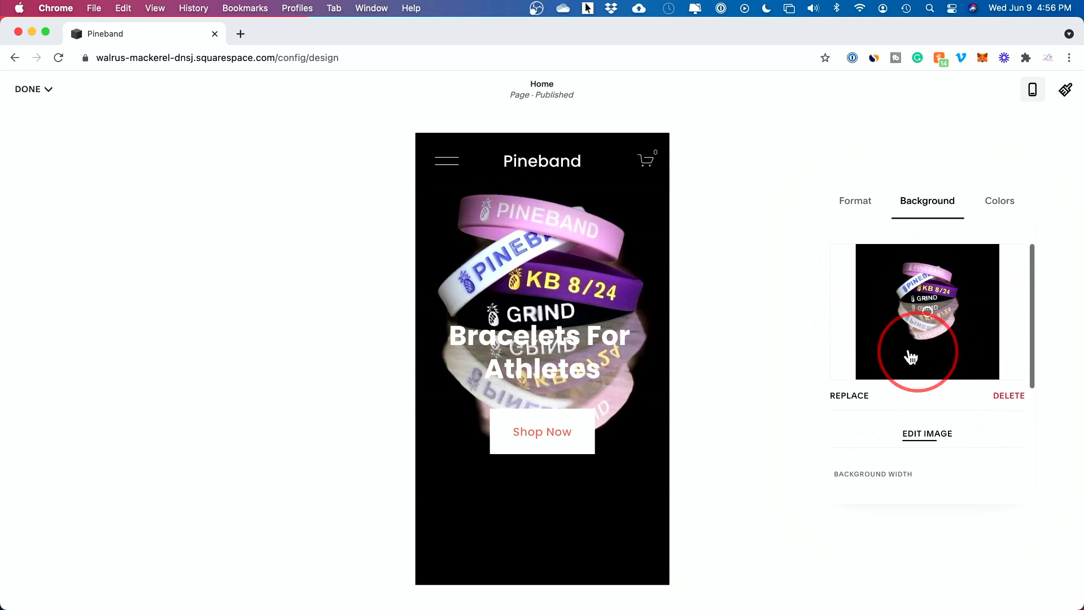
- Try the Inset background width, return to Full Bleed, and set the banner's overlay opacity to 86%
scroll(938, 411, "down", 2)
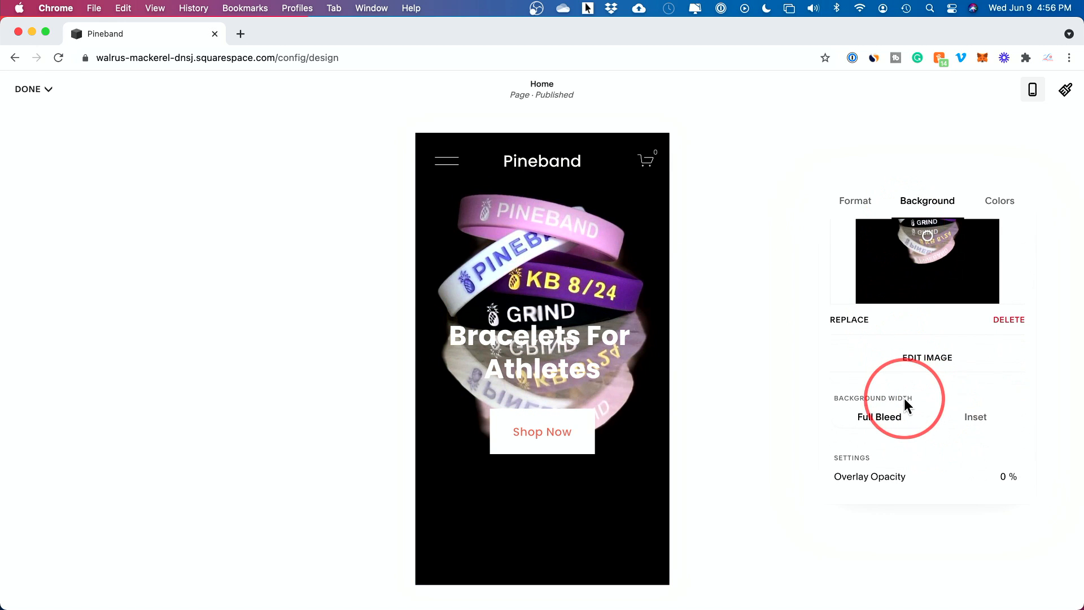
scroll(961, 384, "down", 1)
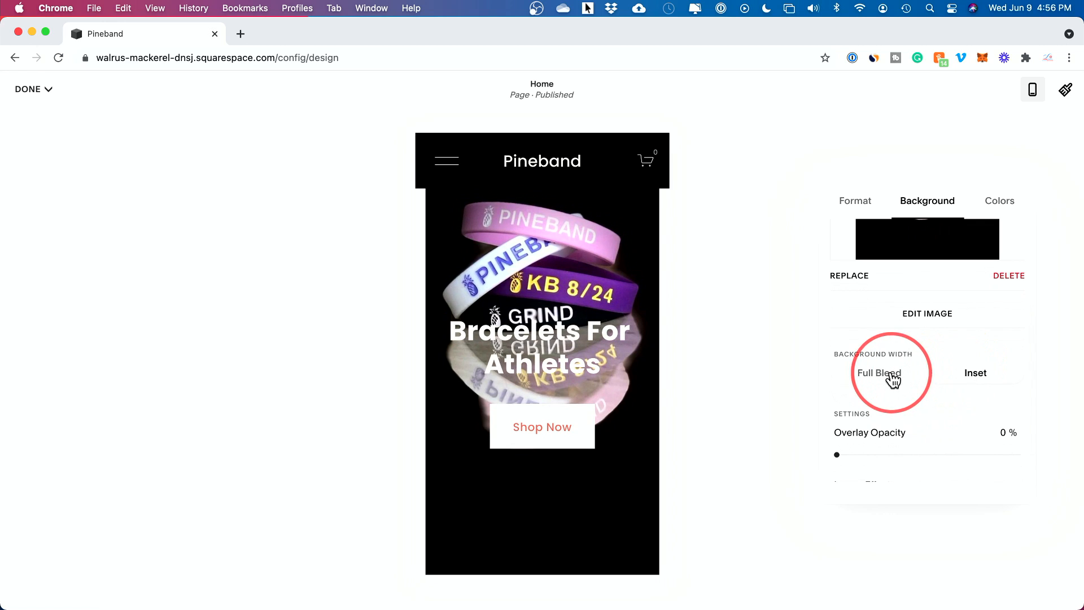
scroll(900, 378, "down", 1)
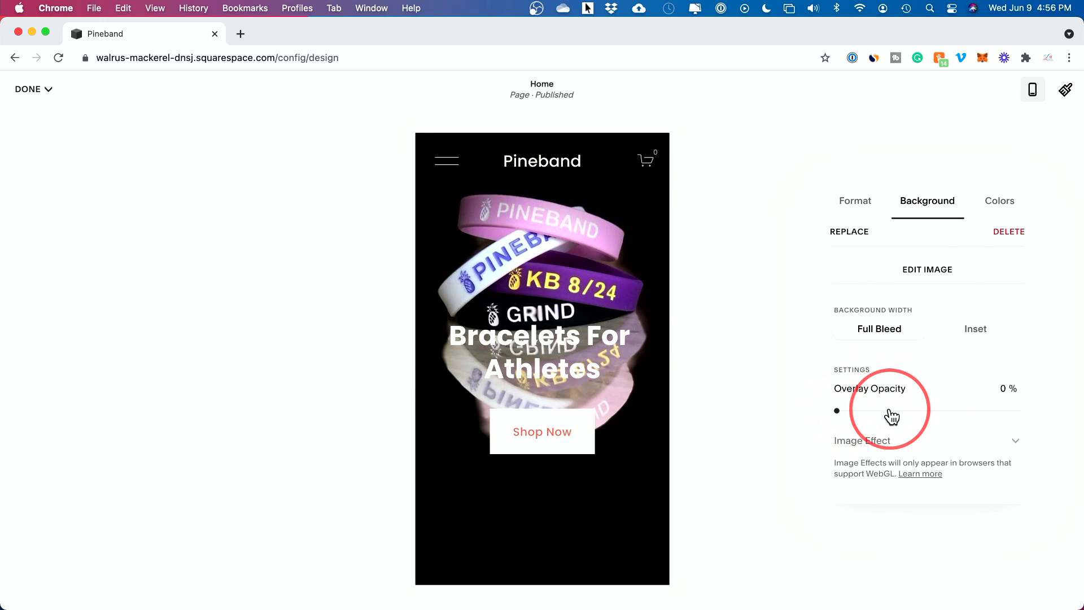
left_click_drag(838, 411, 1004, 410)
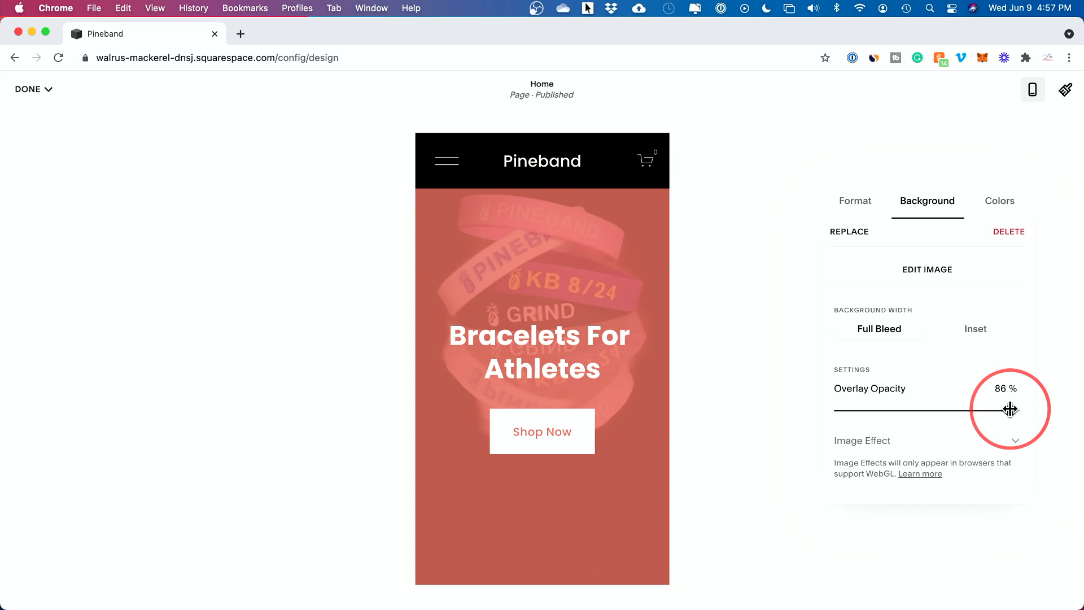
- Open canva.com in a new browser tab, look over its design categories, and return to the Pineband site editor
left_click(239, 35)
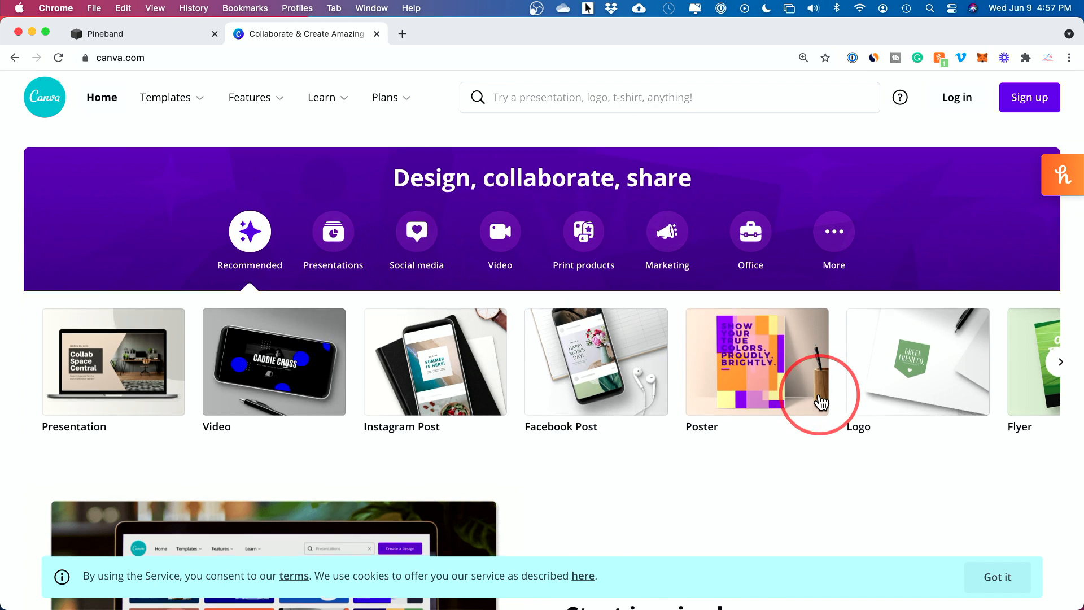
scroll(820, 402, "down", 5)
scroll(818, 401, "up", 5)
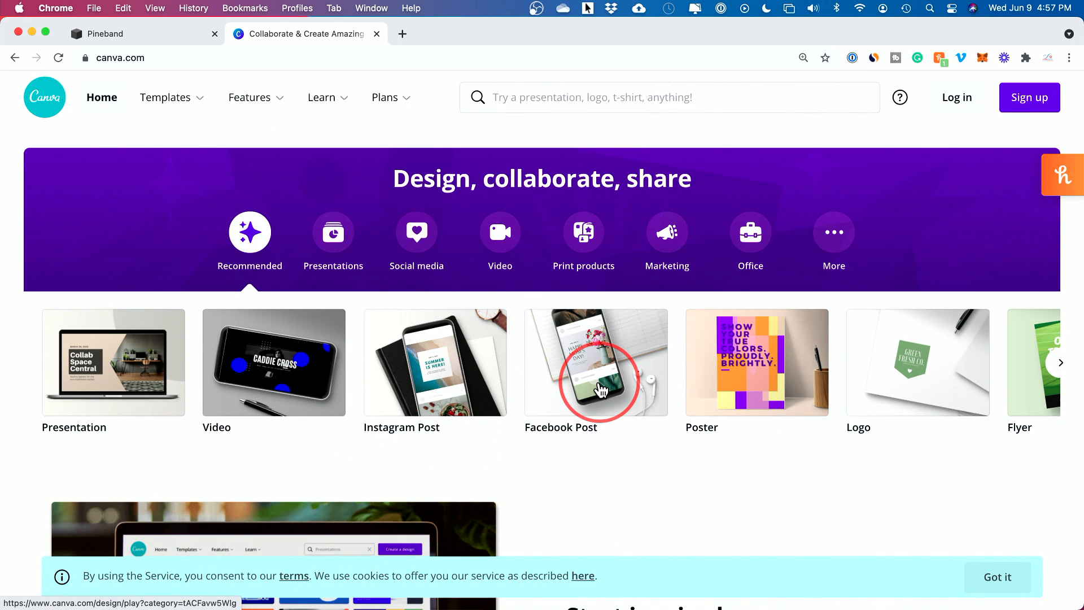
left_click(151, 38)
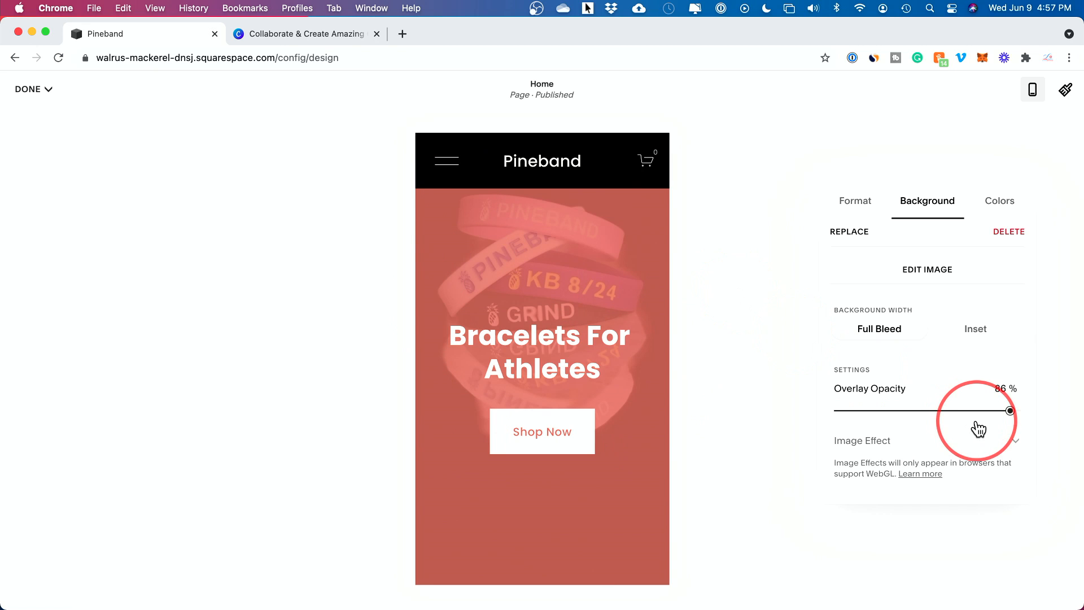
- Apply the Refracted Lines image effect to the banner background and set its overlay opacity to 83%
left_click(1009, 444)
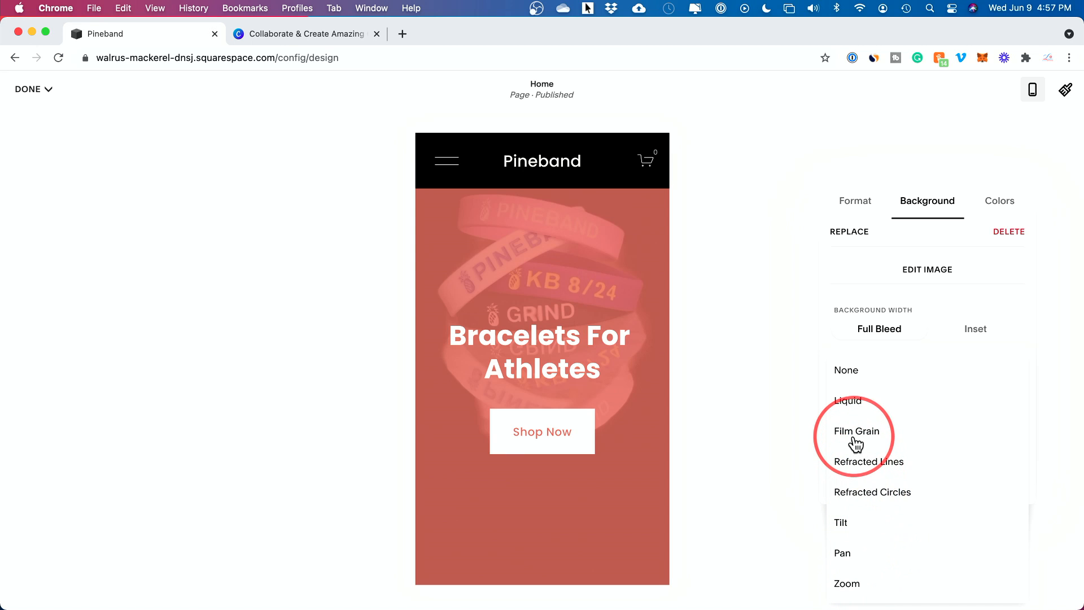
left_click(873, 462)
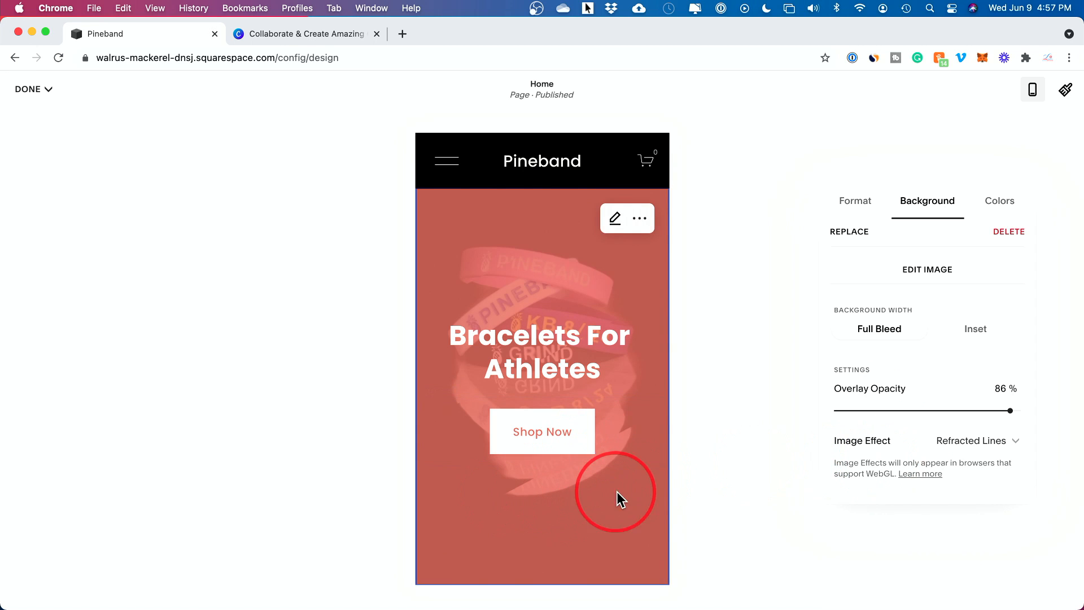
mouse_move(997, 412)
left_mouse_down()
mouse_move(927, 410)
mouse_move(1002, 411)
left_mouse_up()
- Edit the banner image with brightness 26, contrast 4, saturation 100 and blur 8, and save the changes permanently
scroll(980, 366, "up", 3)
scroll(980, 366, "down", 1)
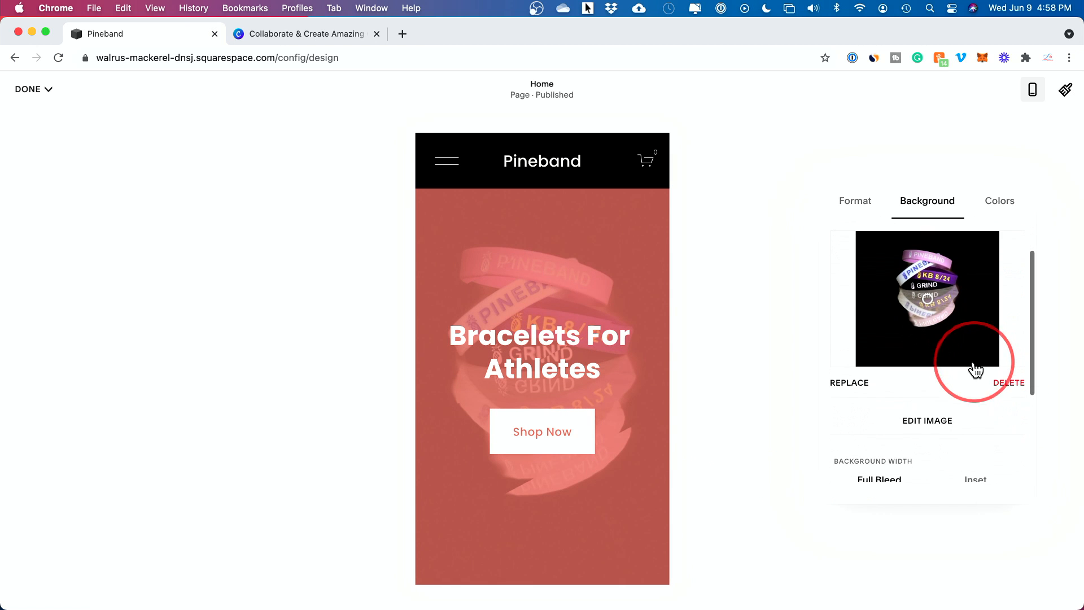
left_click(928, 422)
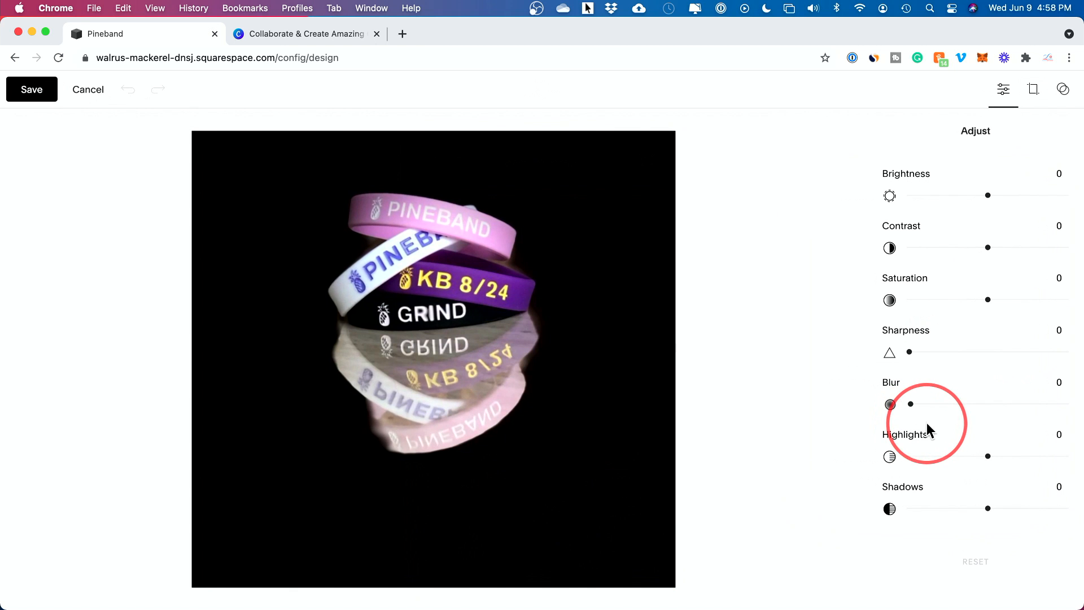
left_click_drag(986, 197, 1008, 195)
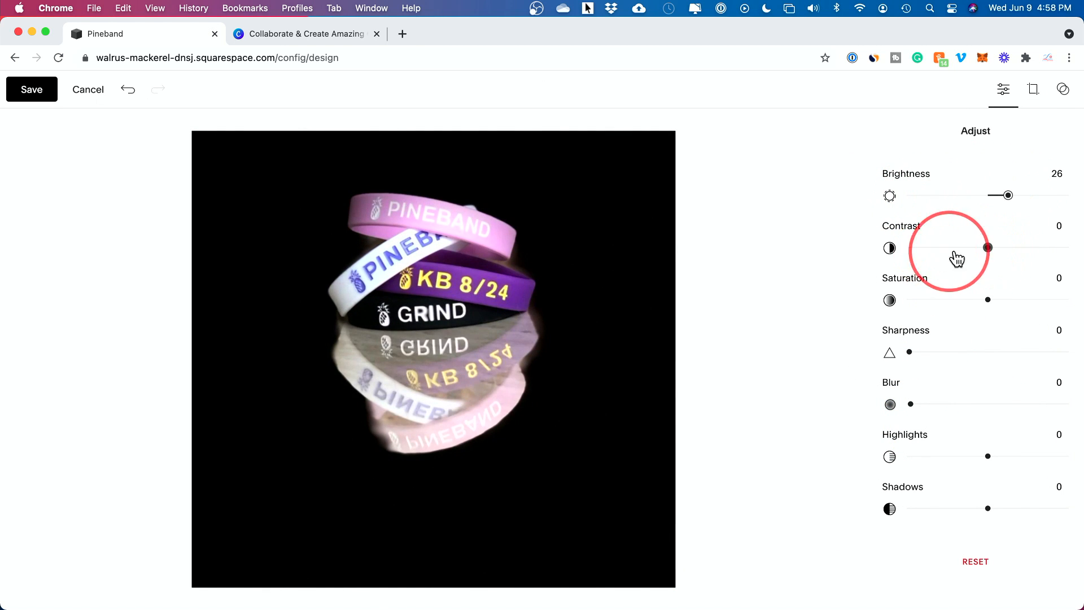
left_click_drag(975, 311, 1080, 295)
left_click_drag(959, 359, 770, 354)
mouse_move(937, 405)
left_mouse_down()
mouse_move(980, 402)
mouse_move(923, 403)
left_mouse_up()
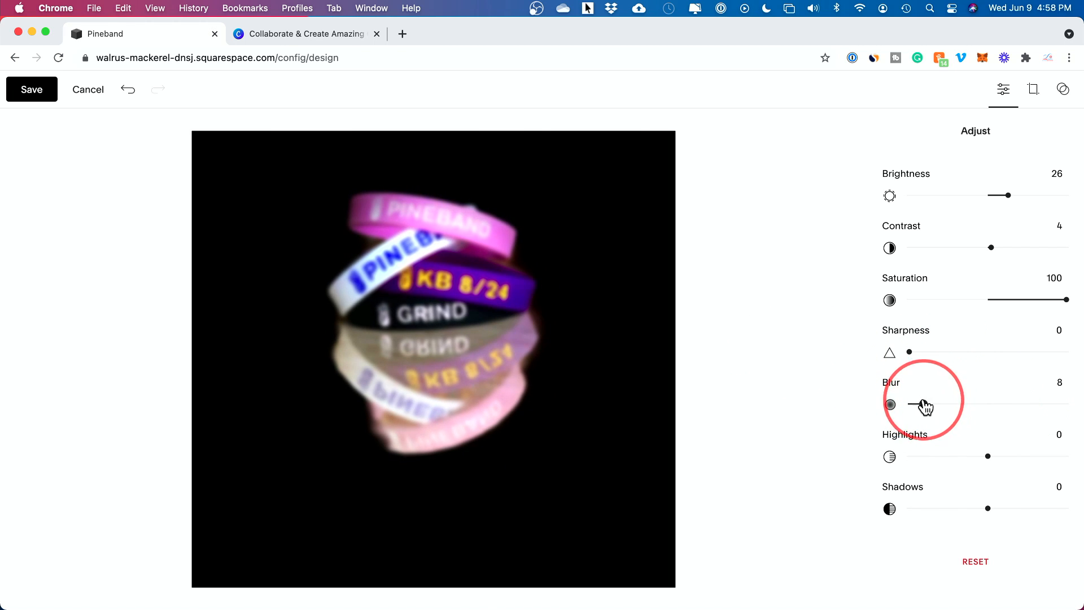
left_click(40, 90)
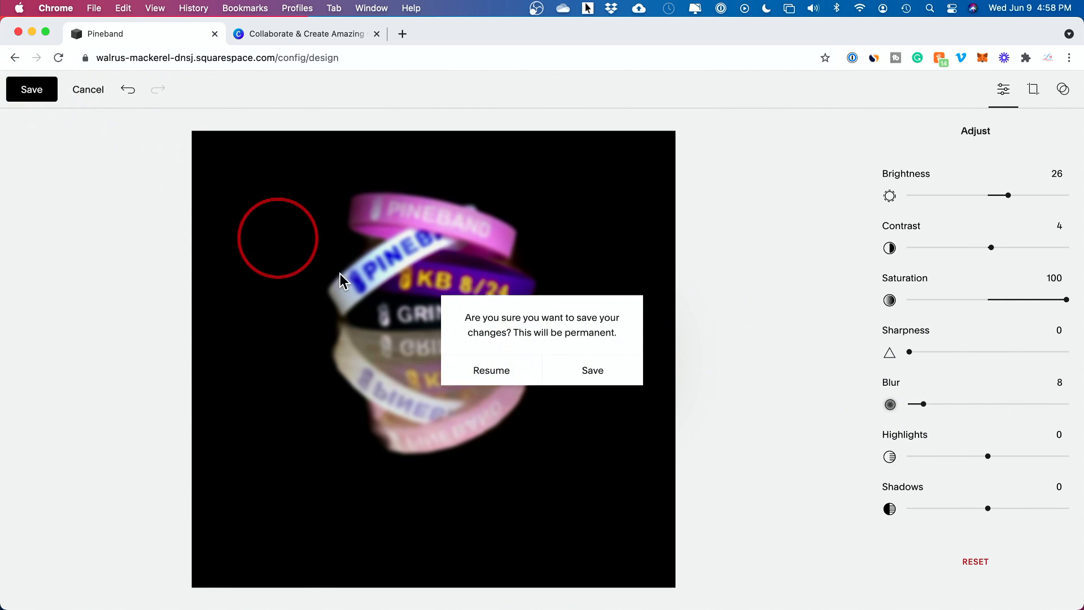
left_click(606, 376)
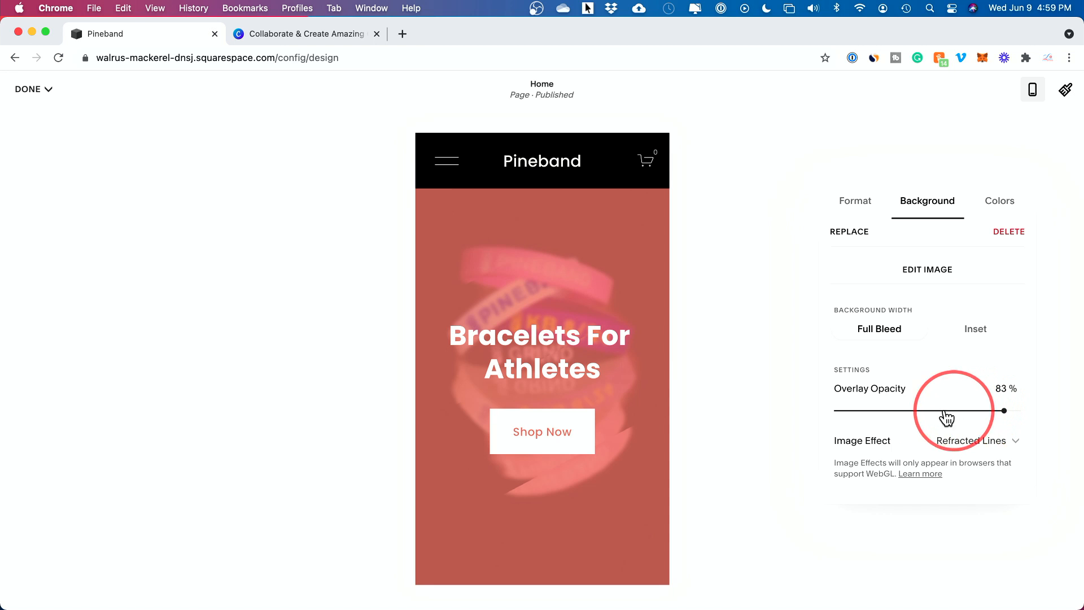
- Lower the banner's overlay opacity and apply the Dark 1 color theme to the section, trying Dark 2 as well
left_click_drag(935, 422, 909, 410)
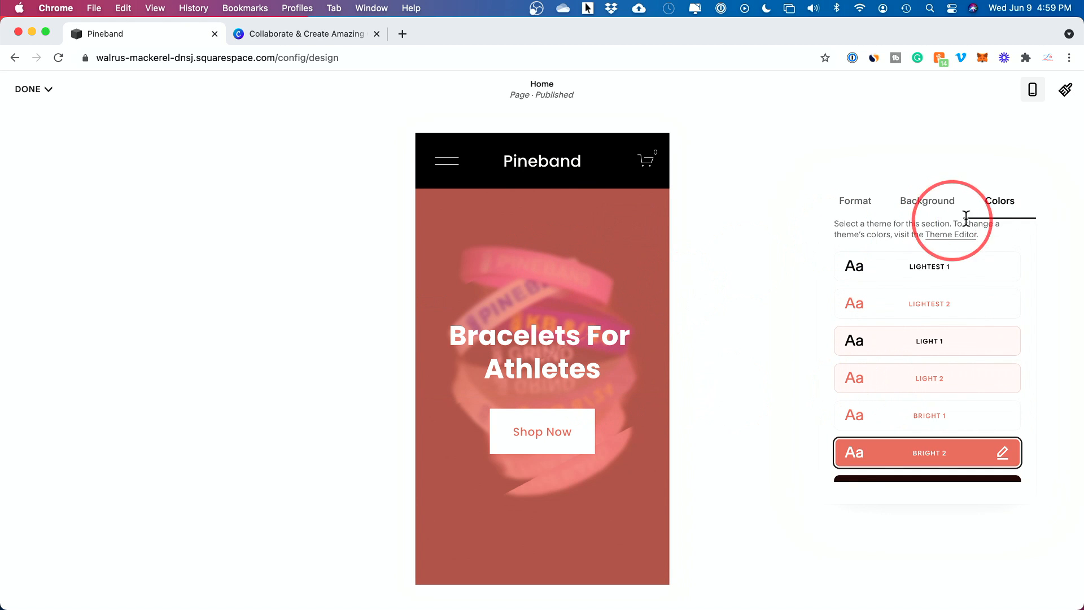
scroll(934, 362, "down", 2)
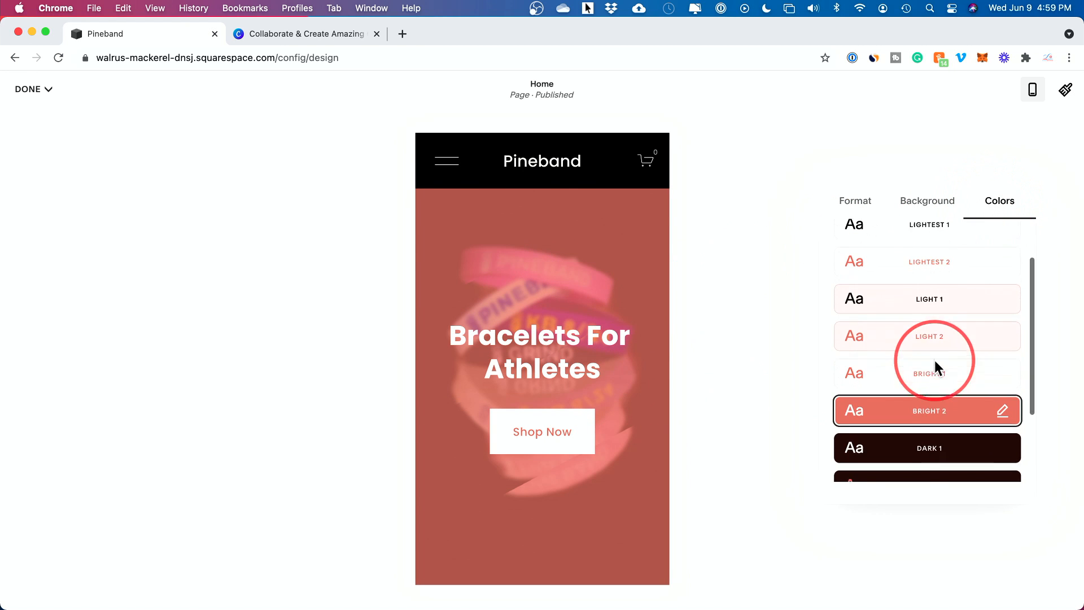
scroll(904, 411, "down", 2)
left_click(878, 403)
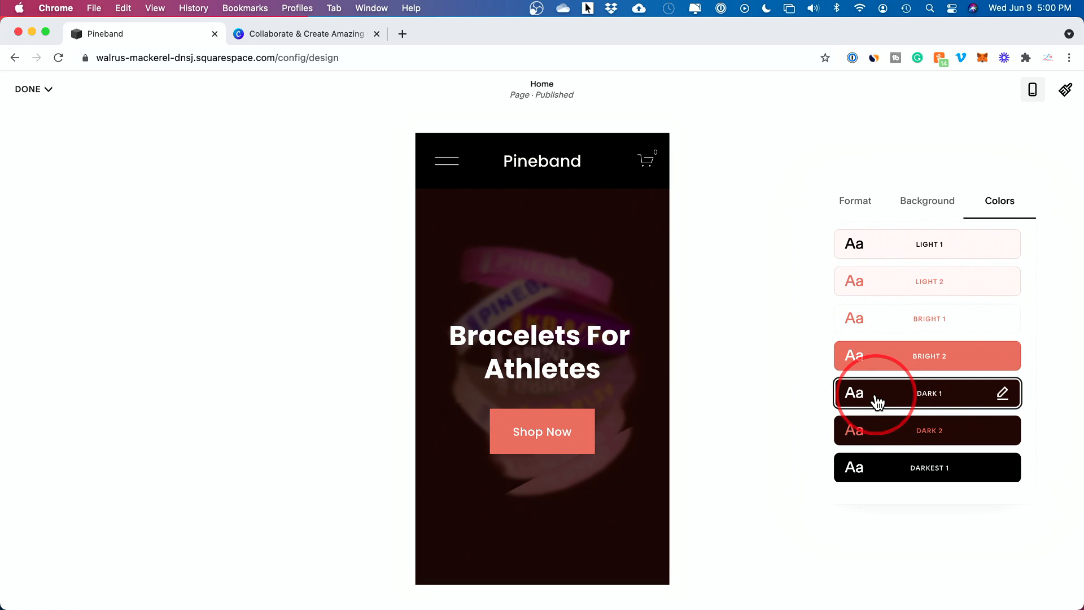
scroll(895, 417, "down", 1)
left_click(889, 414)
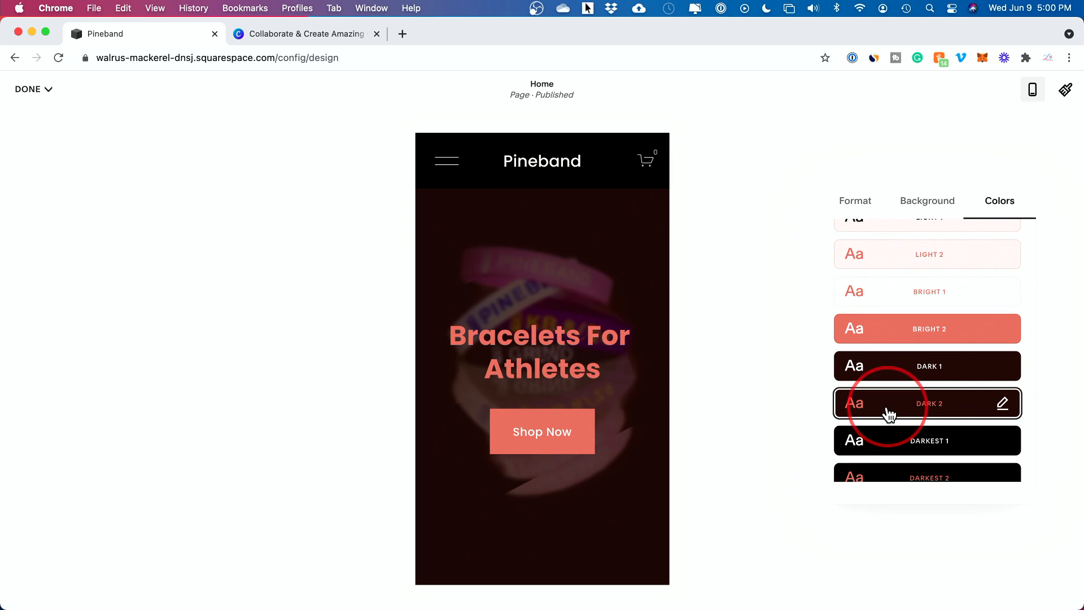
left_click(893, 384)
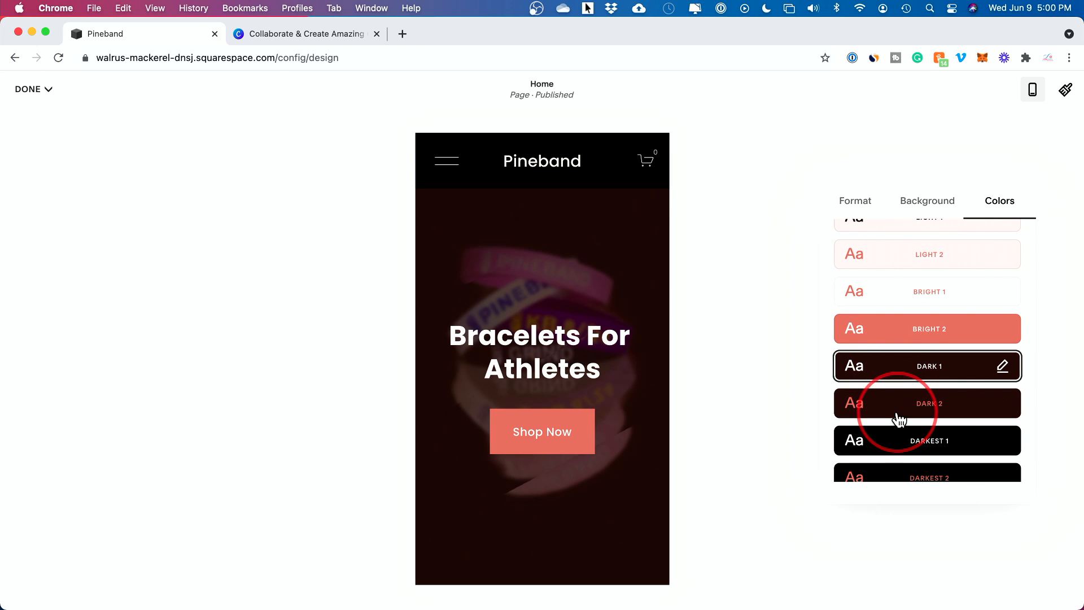
- Try the Light 1 color theme on the banner section against Dark 1 and close the section settings
left_click(898, 450)
scroll(901, 361, "up", 2)
left_click(904, 270)
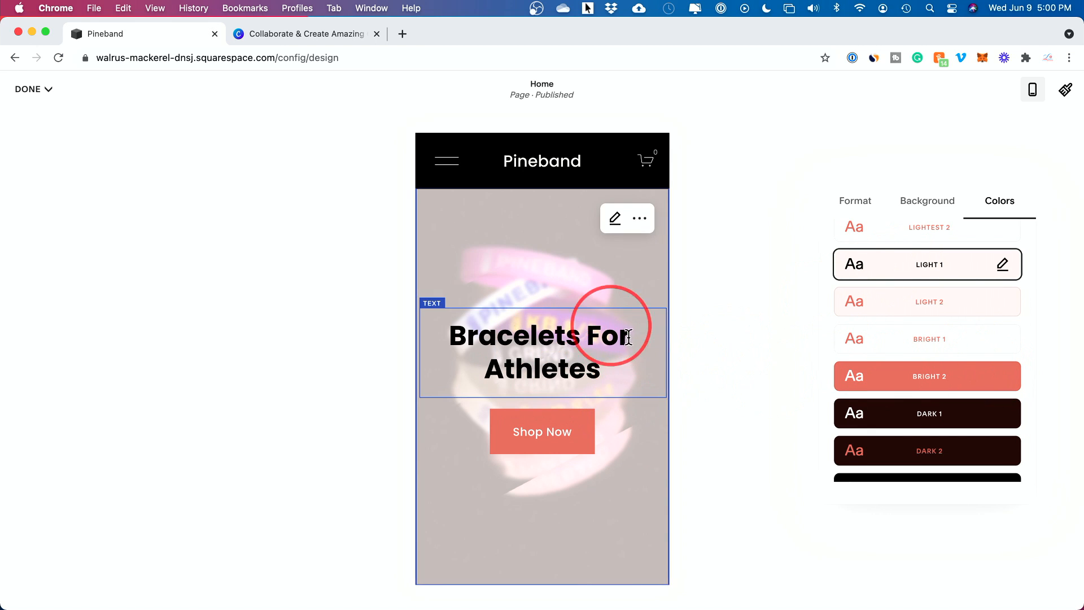
scroll(889, 416, "down", 1)
left_click(890, 413)
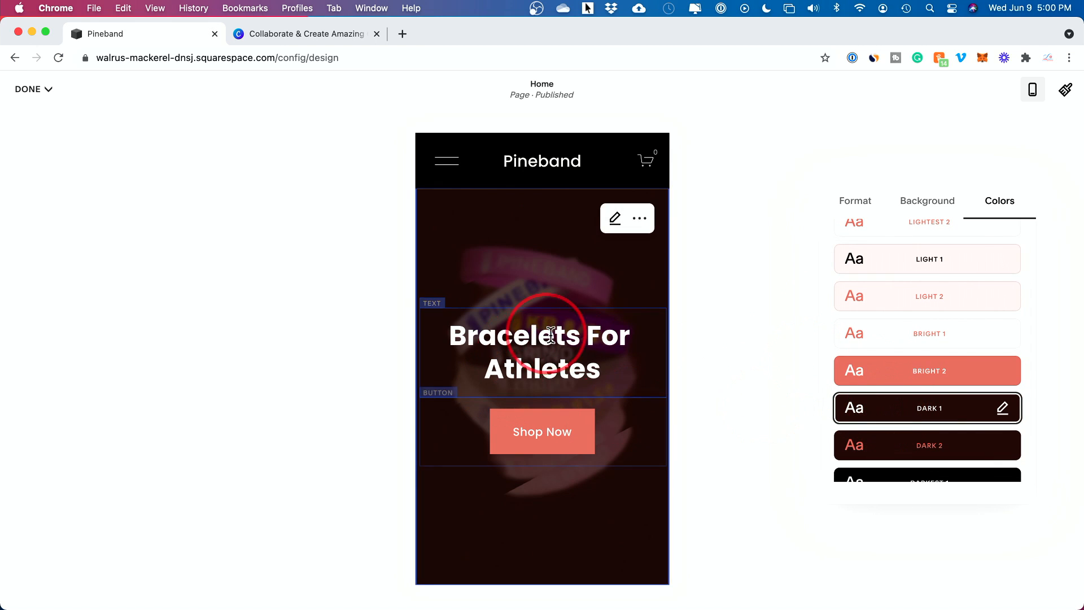
scroll(939, 429, "up", 2)
left_click(889, 302)
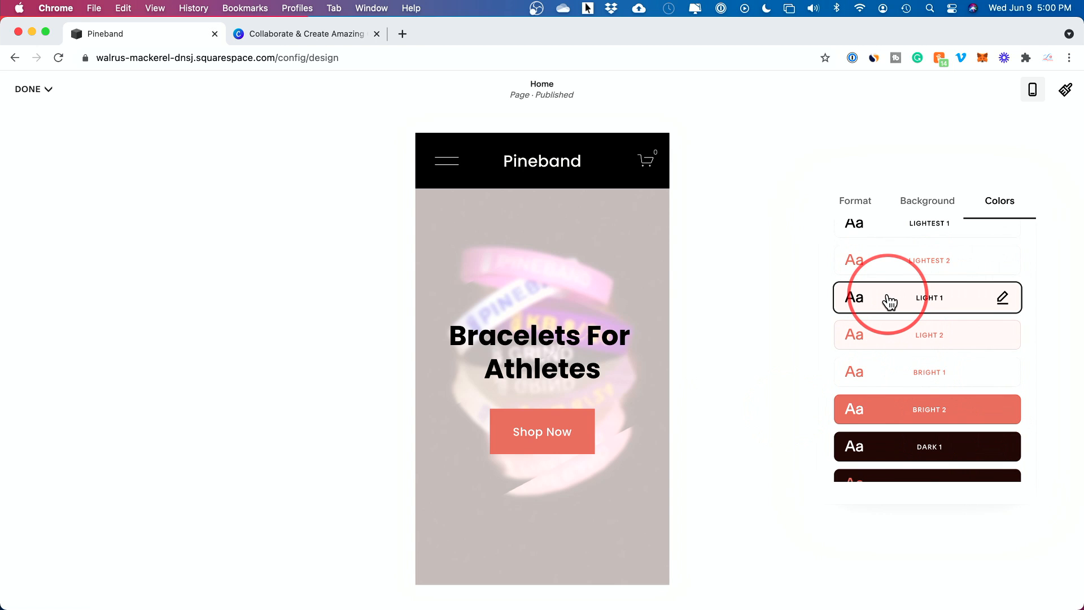
left_click(604, 488)
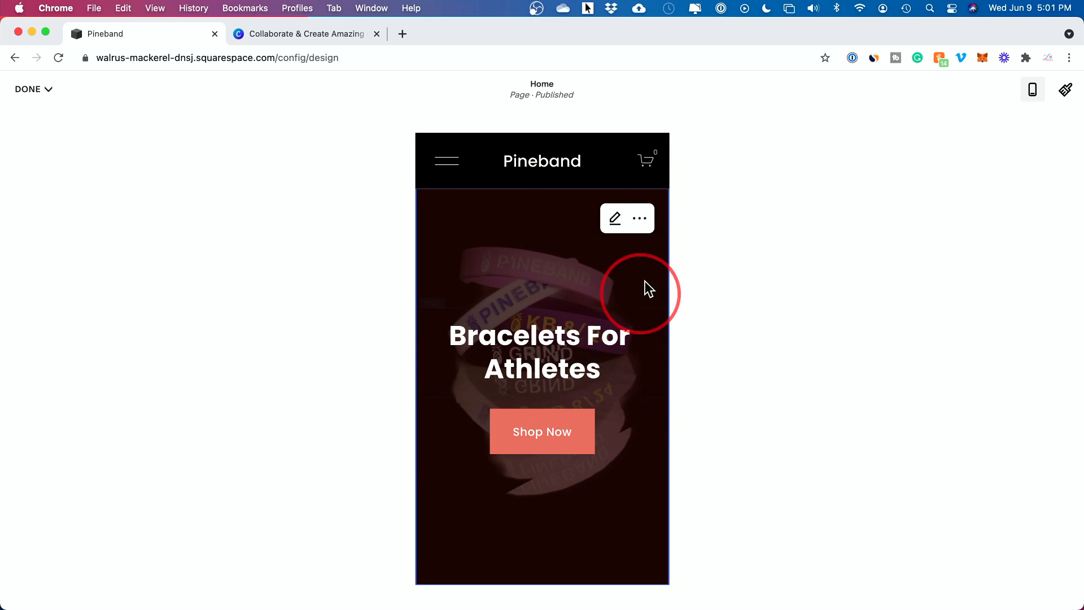
- Check how the banner looks in the desktop layout and return to the mobile preview
left_click(1035, 95)
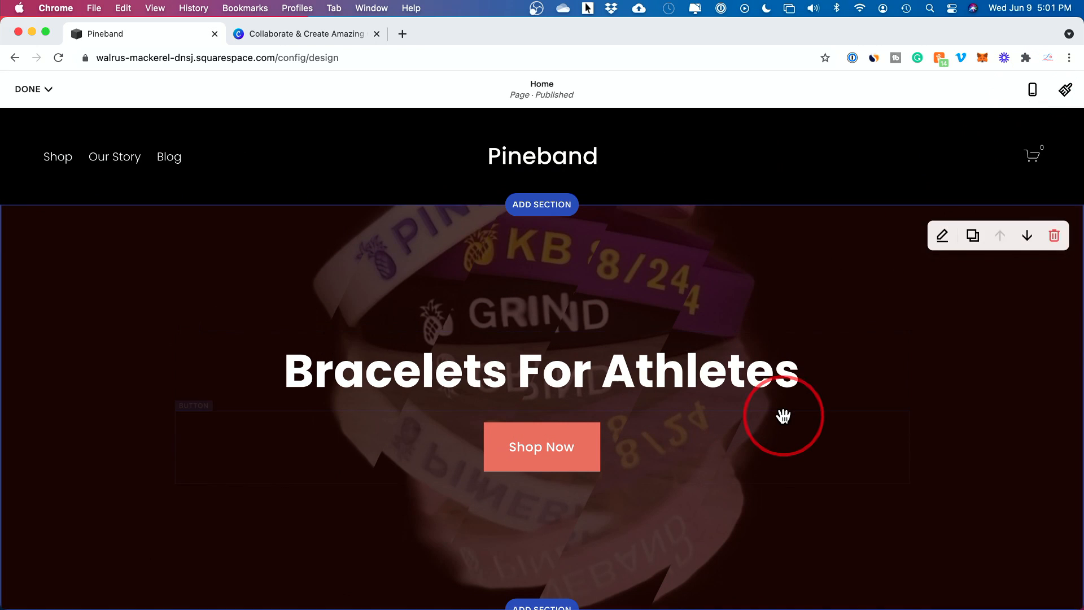
scroll(783, 416, "down", 3)
scroll(783, 416, "up", 3)
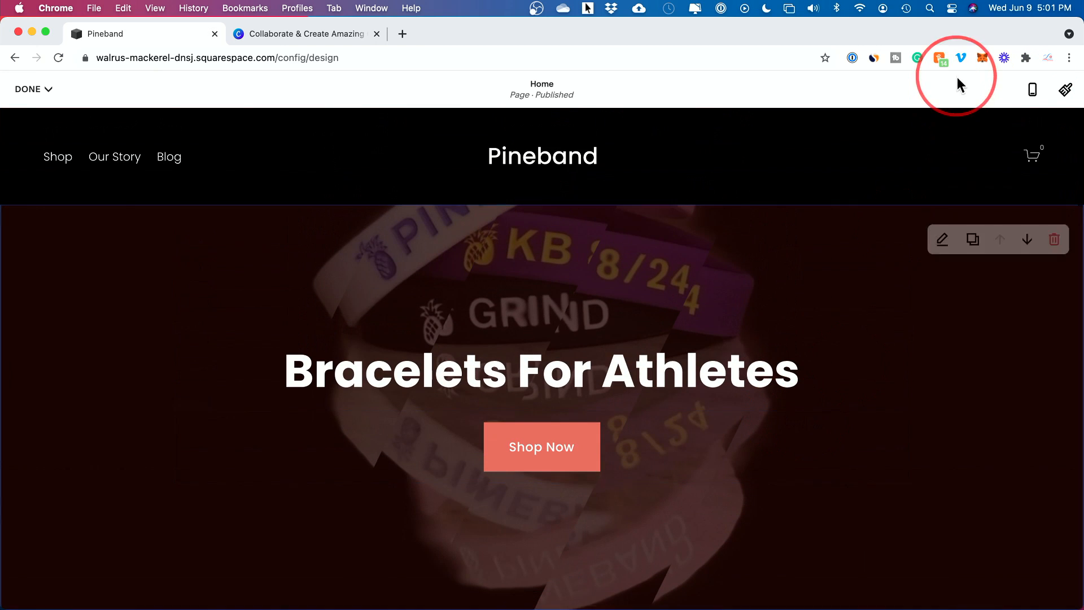
left_click(1033, 90)
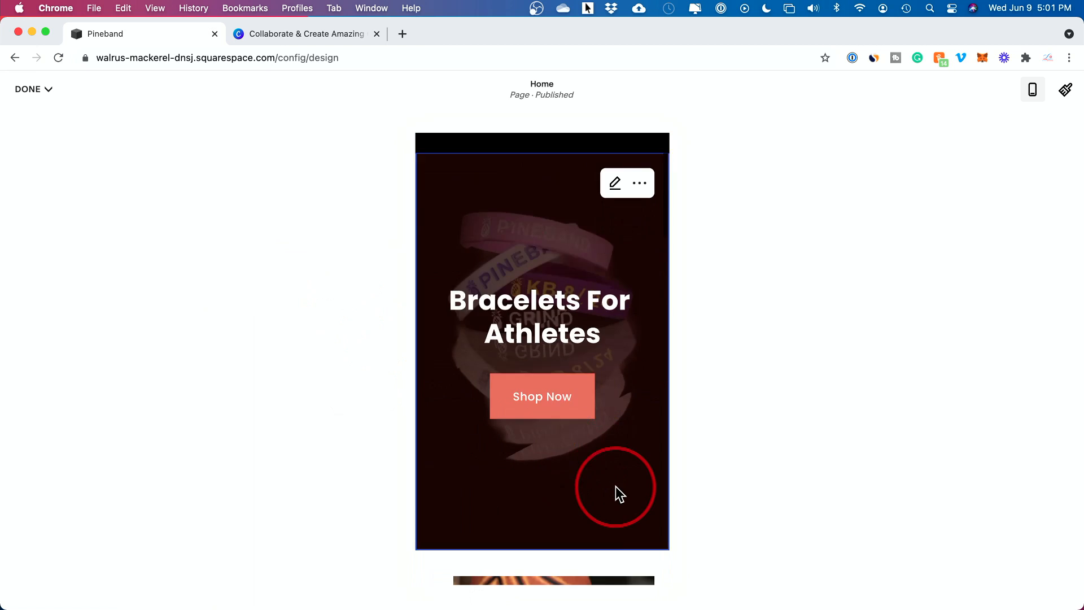
- Delete the pink pickle-jar section below the quote from the Home page and confirm its removal
scroll(616, 486, "down", 5)
scroll(538, 502, "down", 2)
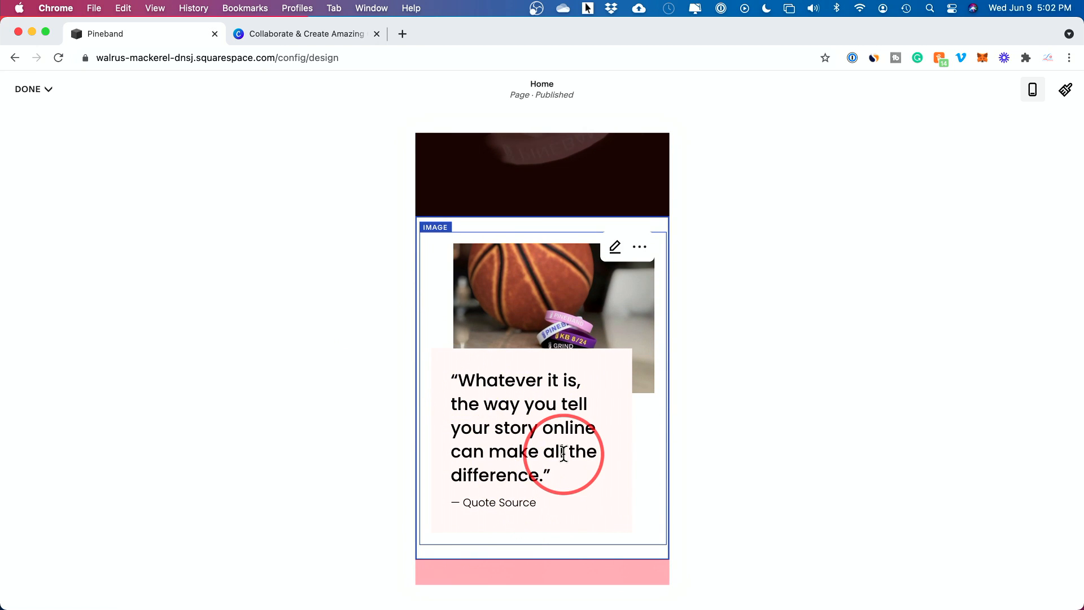
scroll(564, 453, "down", 8)
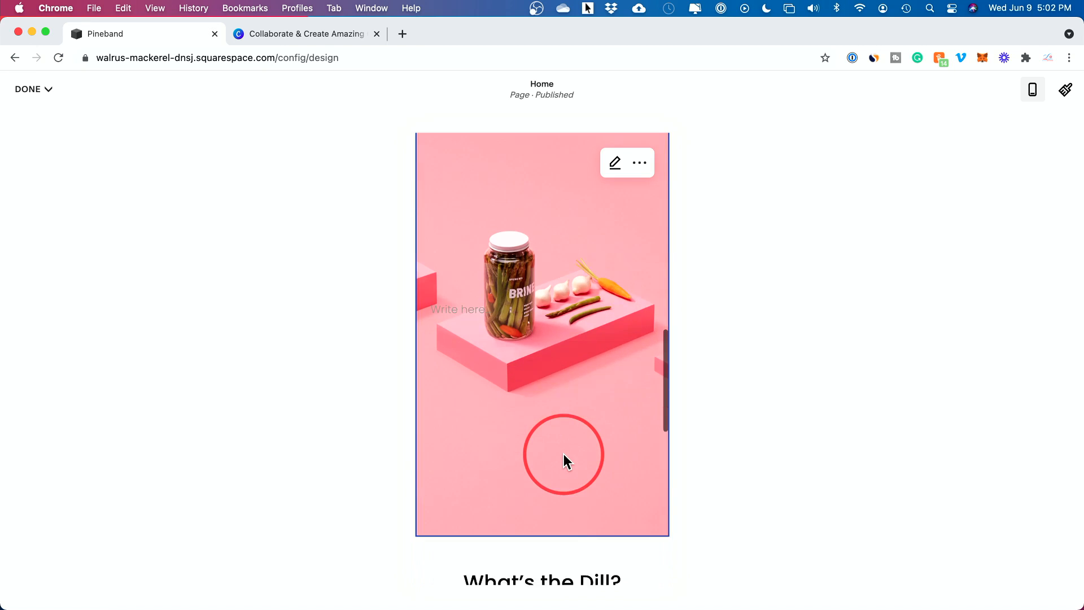
scroll(563, 455, "up", 4)
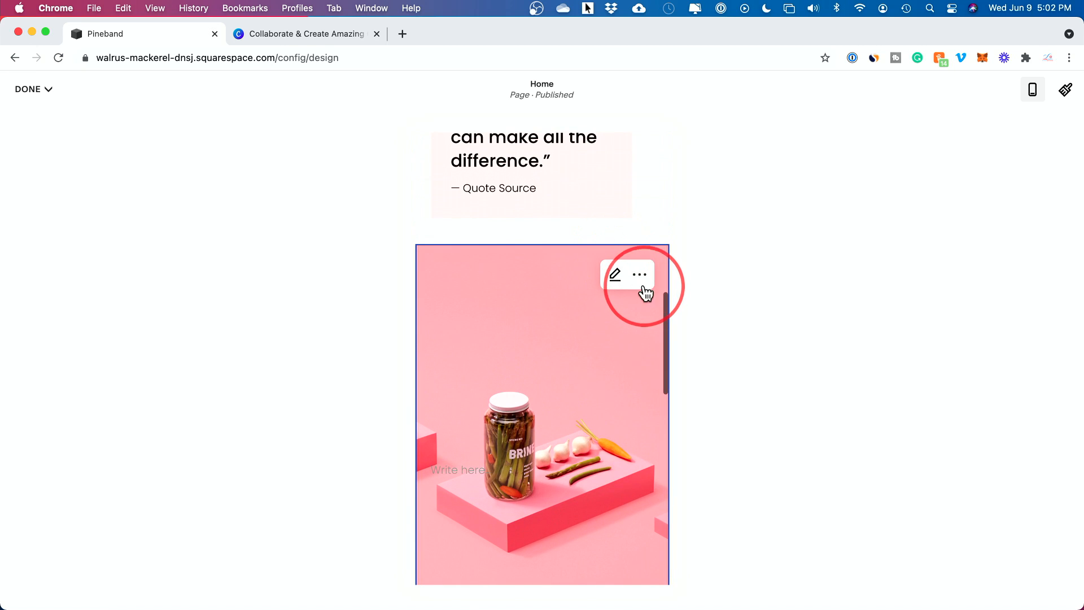
left_click(642, 278)
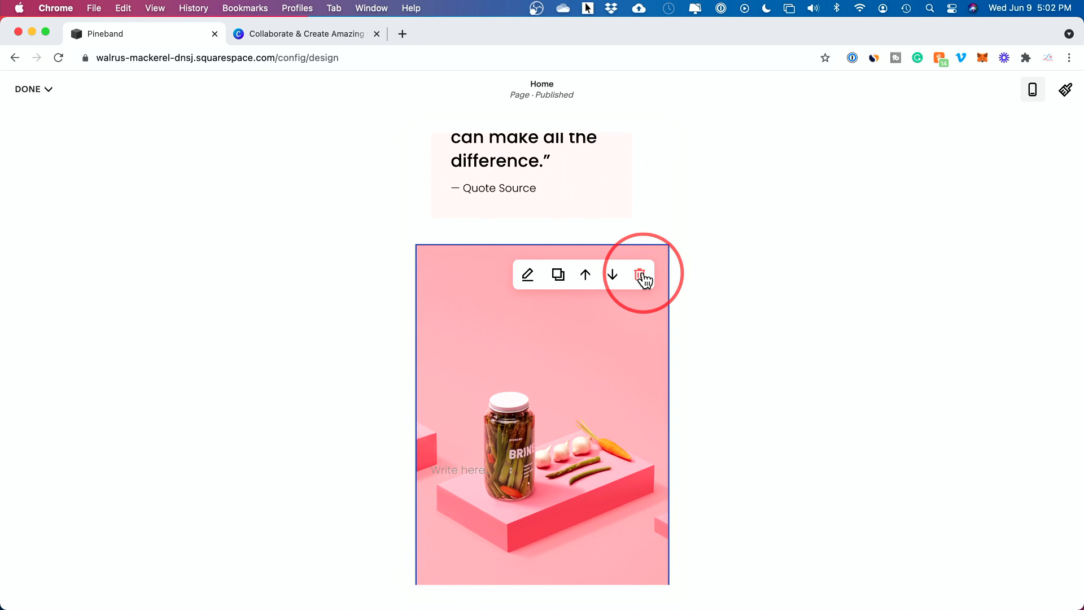
left_click(641, 276)
left_click(596, 385)
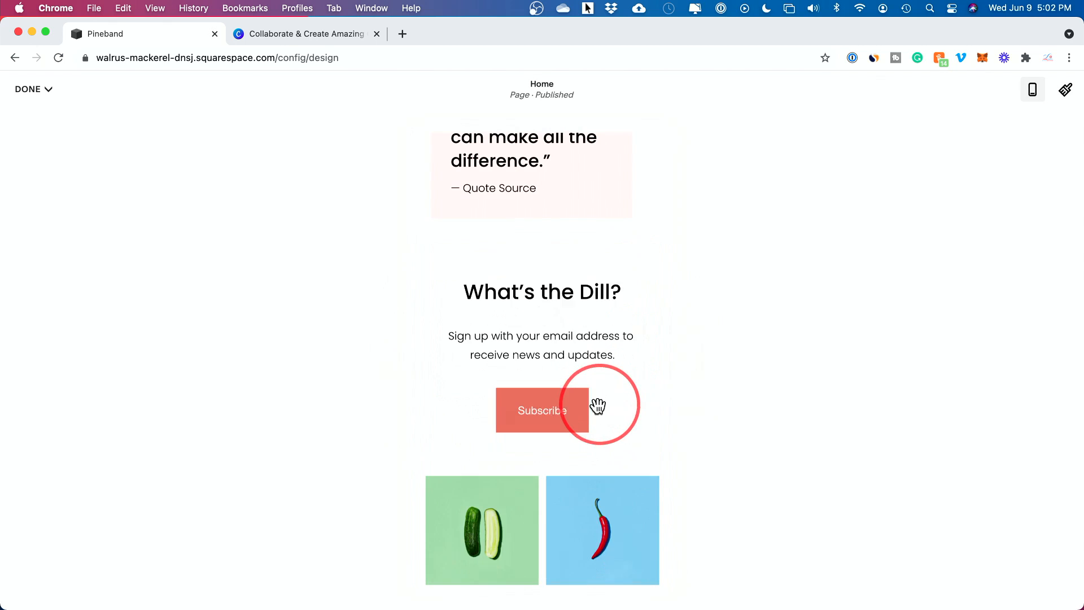
- Open the vegetable photo gallery's images for editing and start adding an image through the image search
scroll(527, 320, "up", 5)
scroll(583, 326, "down", 3)
scroll(583, 326, "down", 4)
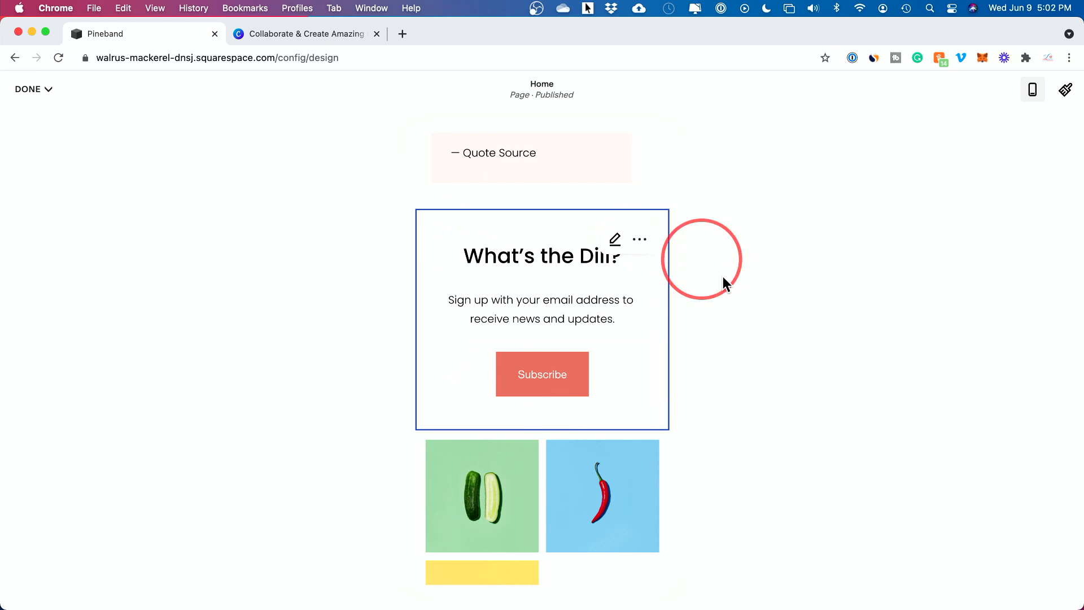
scroll(549, 373, "down", 8)
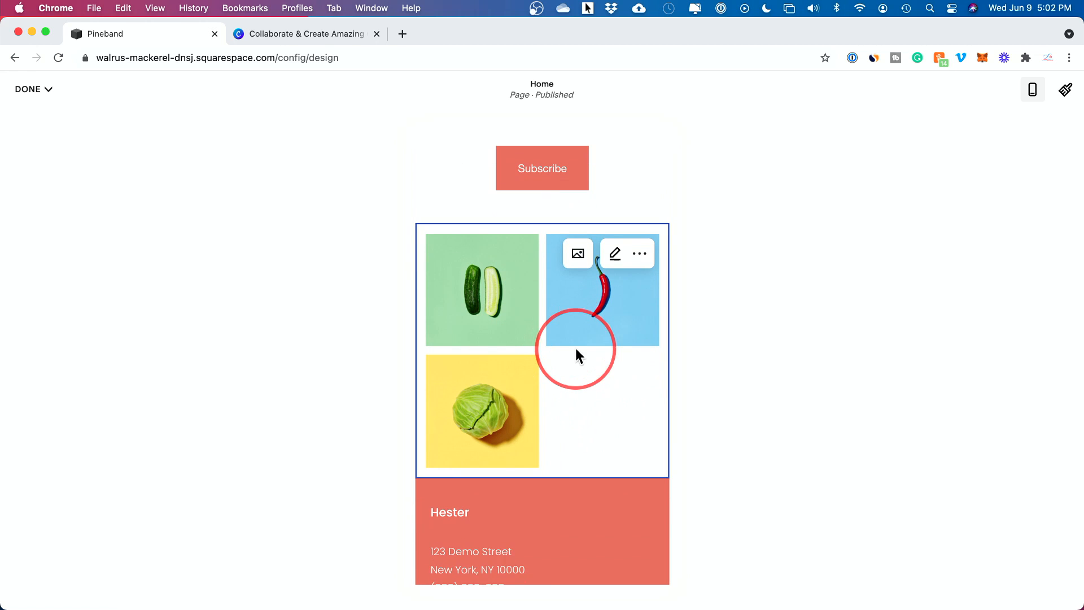
scroll(574, 340, "down", 2)
scroll(565, 366, "up", 2)
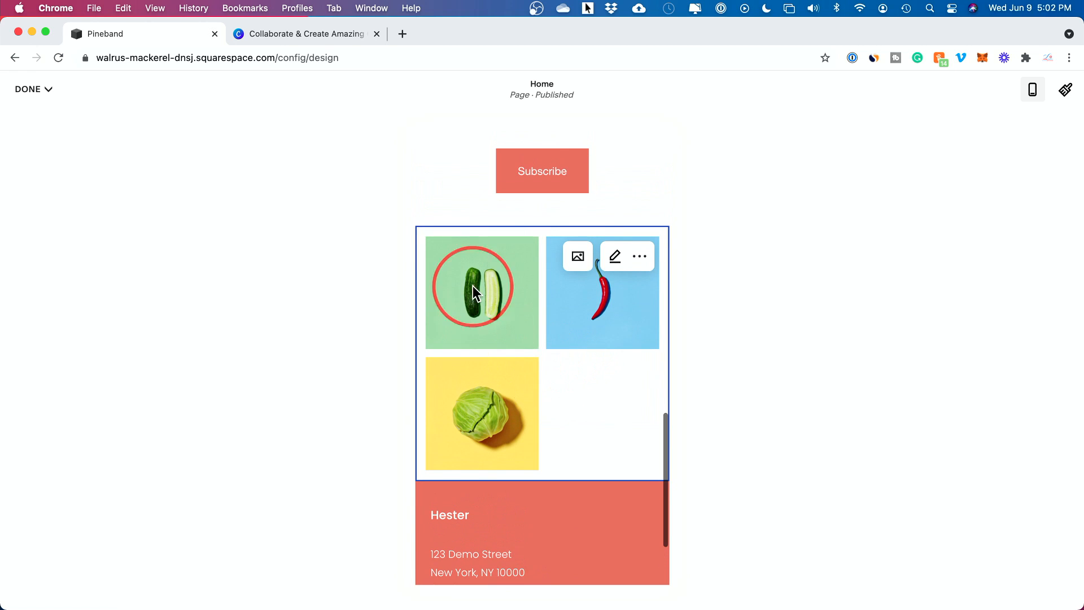
left_click(578, 261)
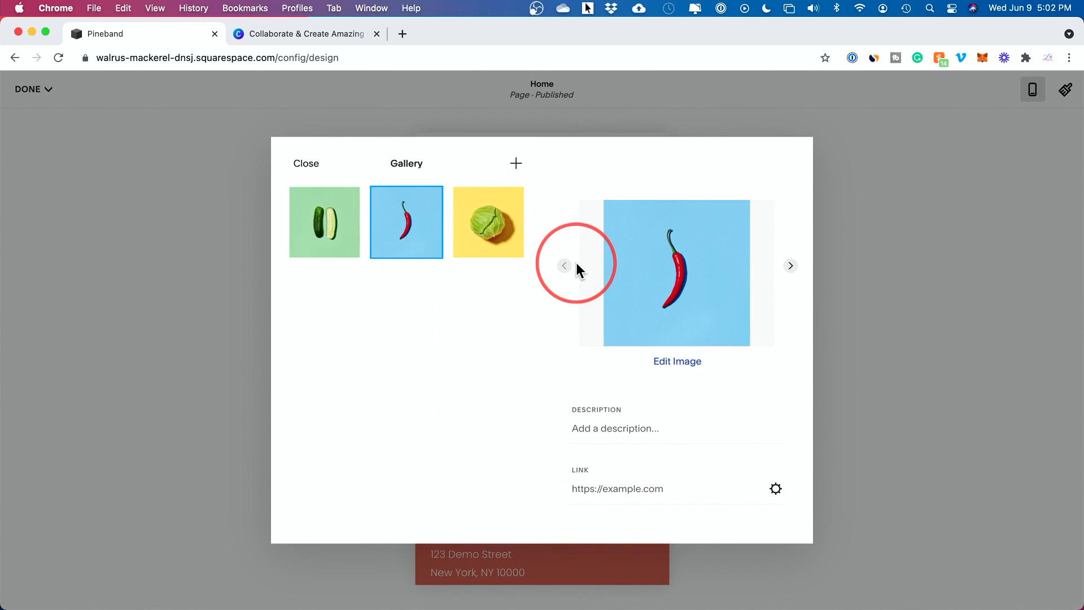
left_click(516, 168)
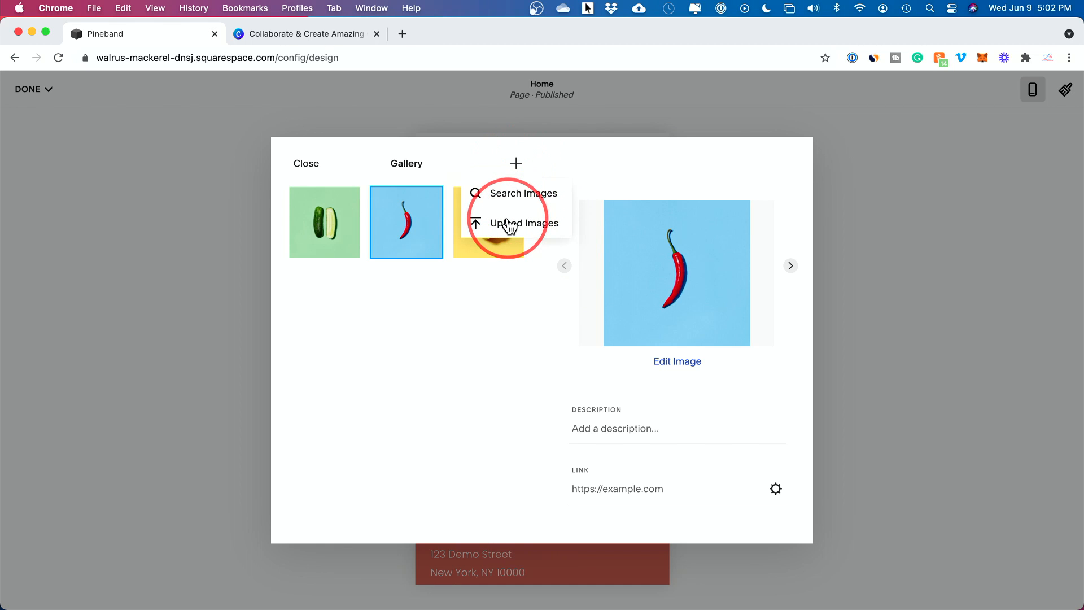
left_click(506, 197)
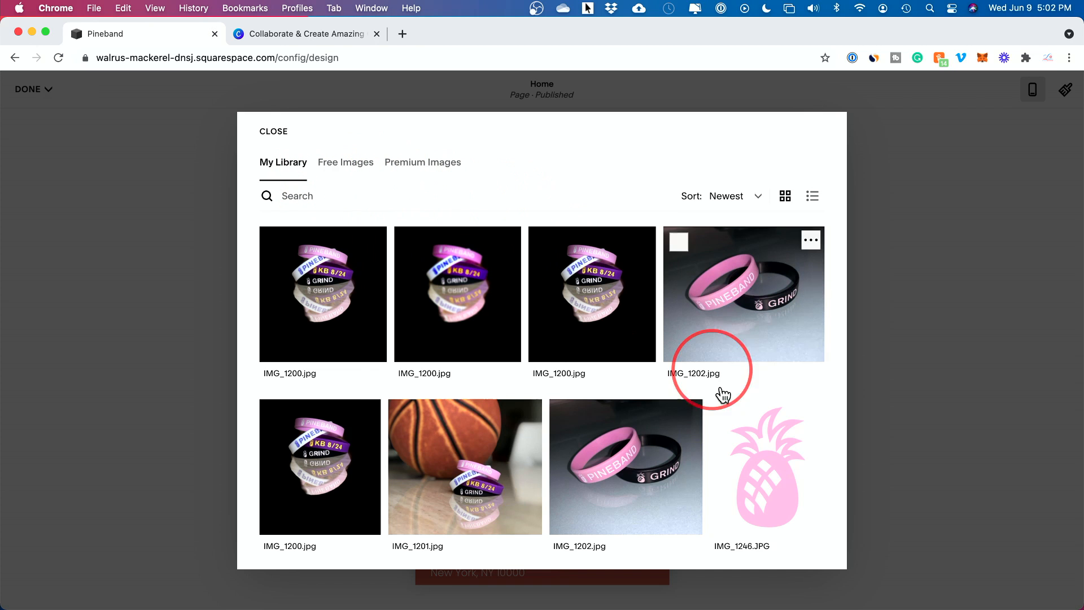
- Search the free images for "athletes" and add the photo of the man exercising on the gym floor to the gallery
left_click(348, 165)
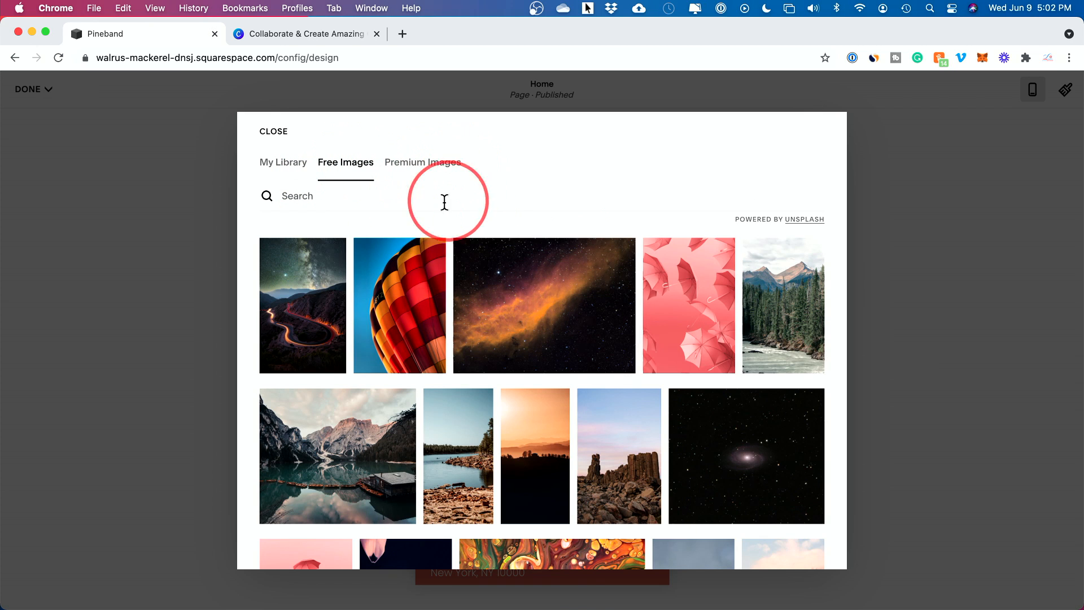
left_click(373, 196)
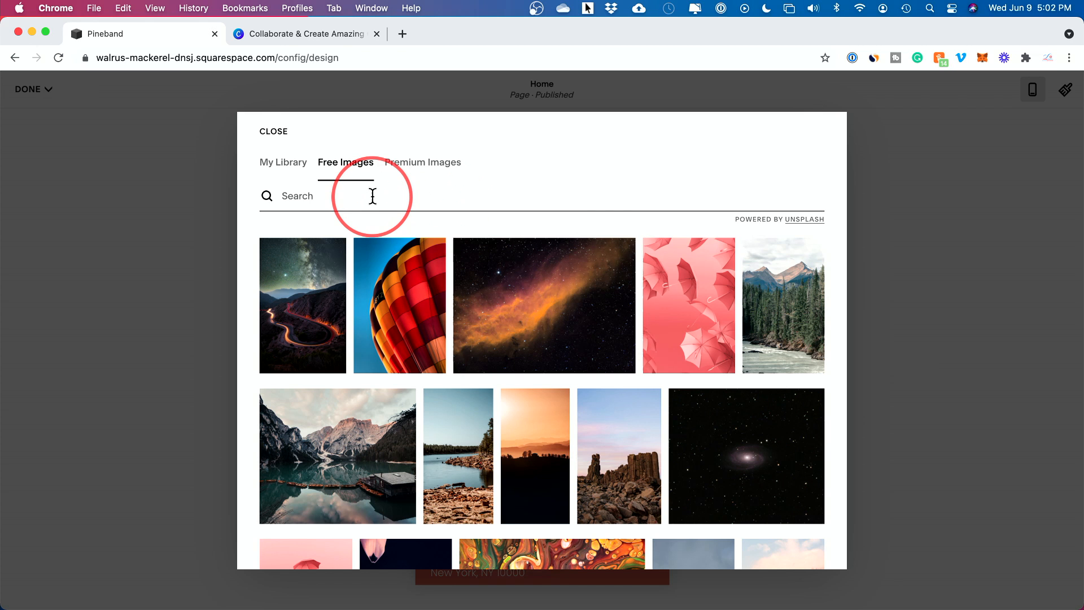
type("athletes")
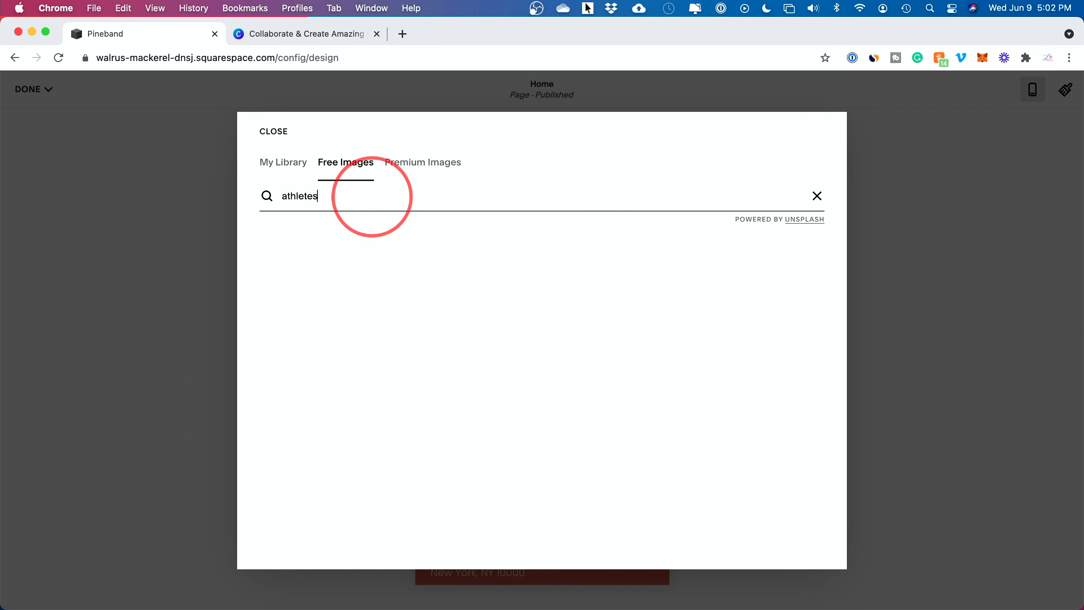
scroll(545, 396, "down", 10)
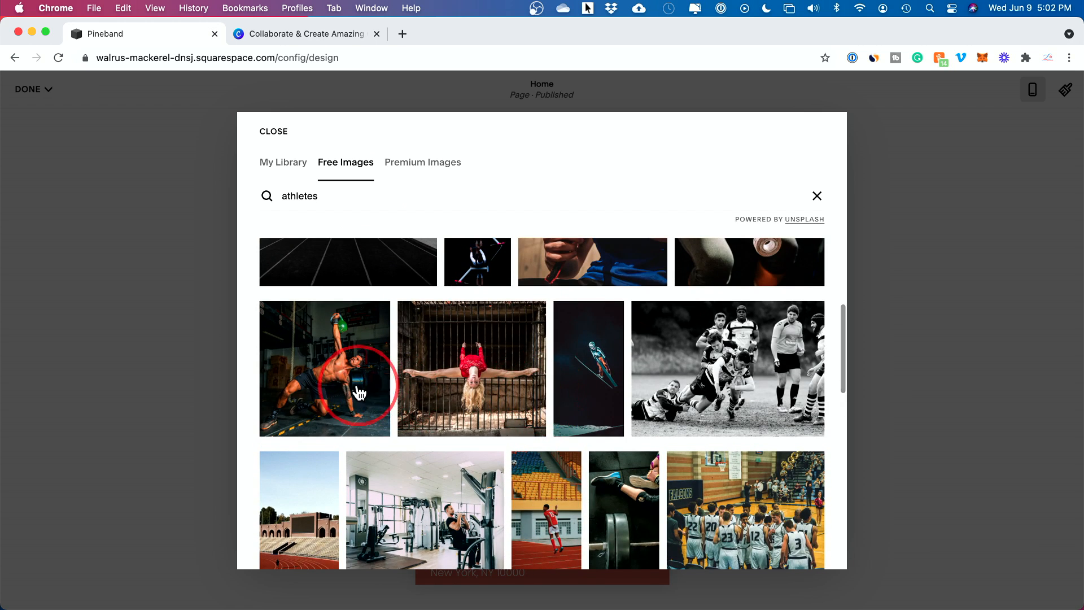
left_click(353, 367)
left_click(712, 442)
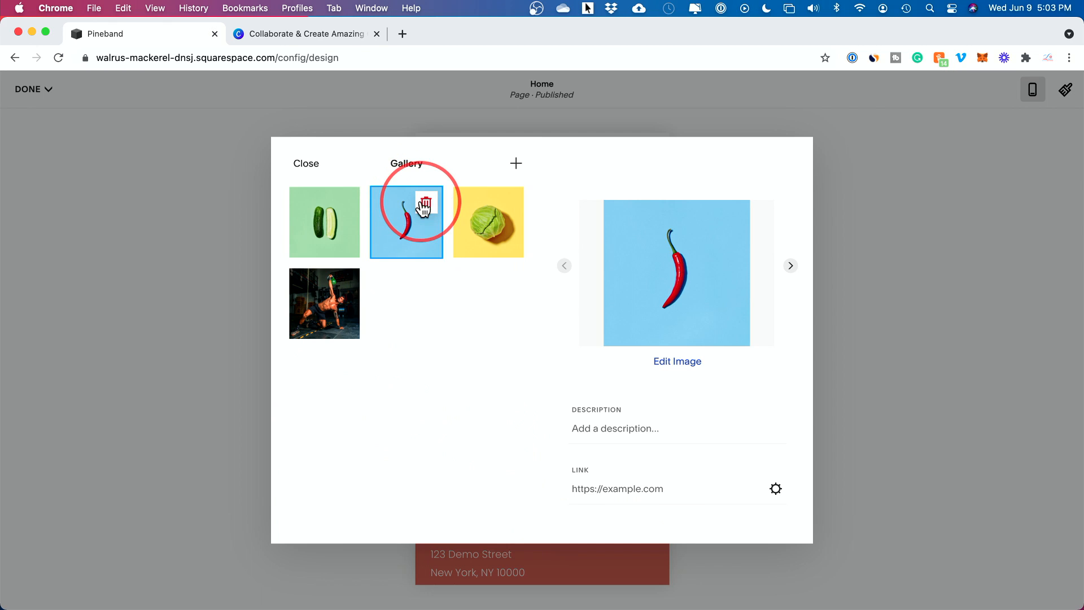
- Remove the chili pepper, cucumber and cabbage images from the gallery
left_click(426, 204)
left_click(602, 380)
left_click(344, 203)
left_click(593, 384)
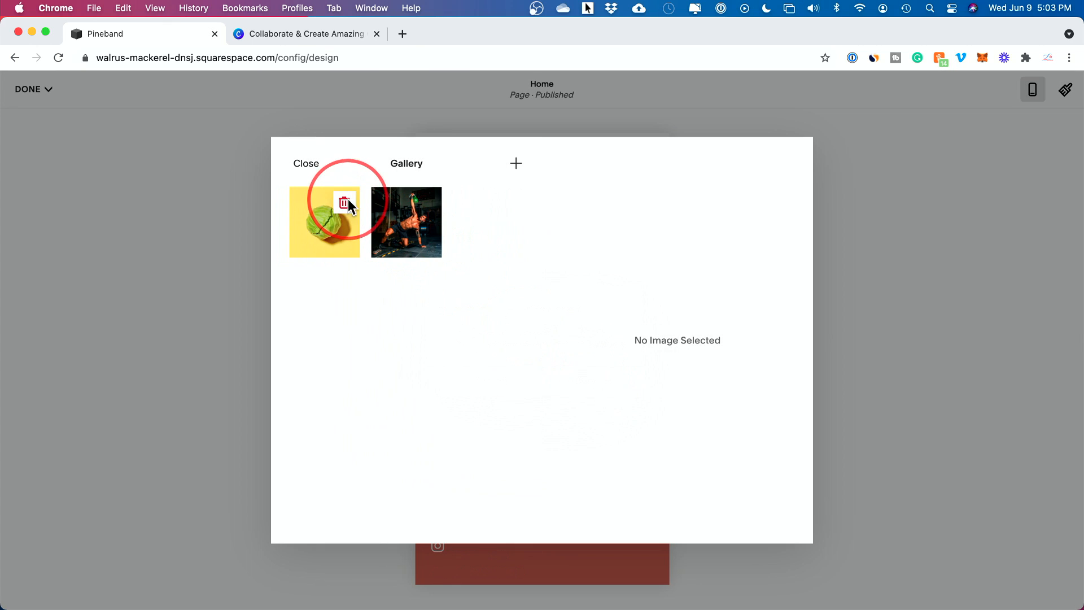
left_click(346, 204)
left_click(600, 389)
- Upload IMG_1243.jpg to the gallery, add the pink and black bracelet photo and a basketball photo, and close the gallery editor
left_click(520, 164)
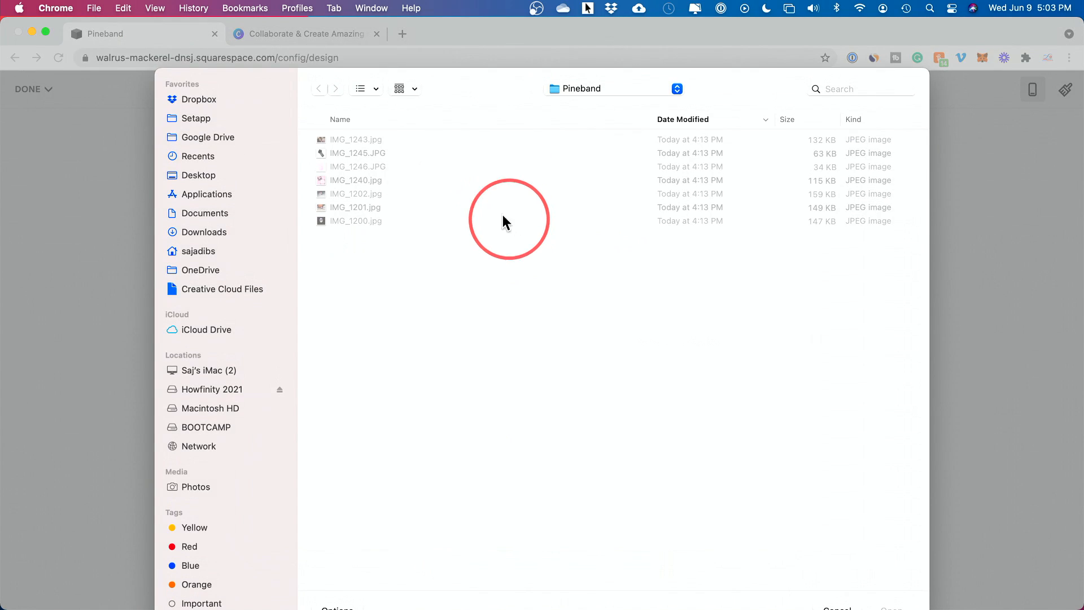
left_click(379, 141)
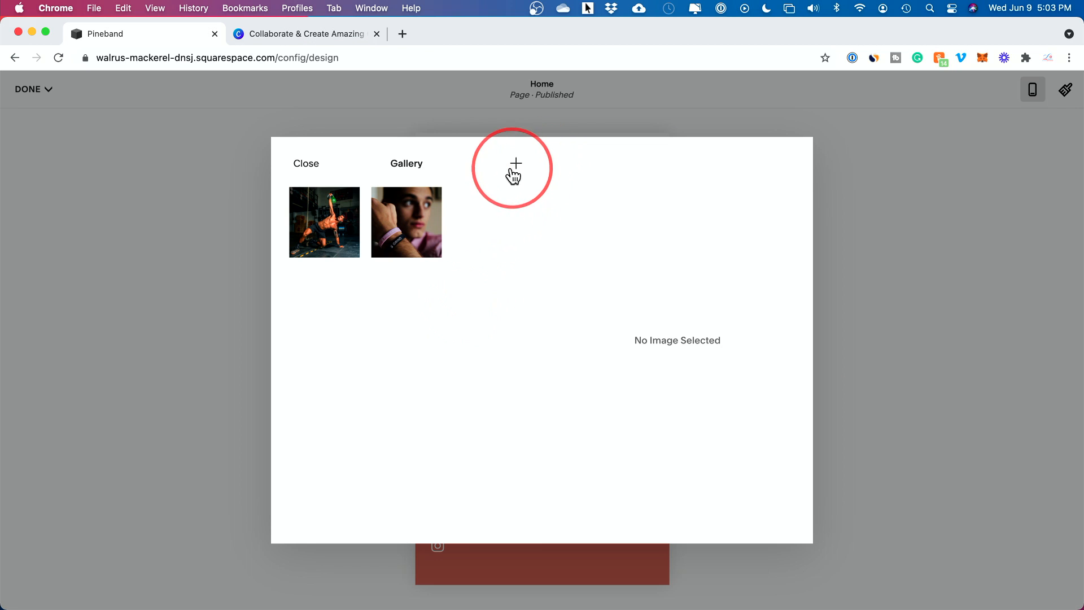
left_click(515, 166)
left_click(512, 199)
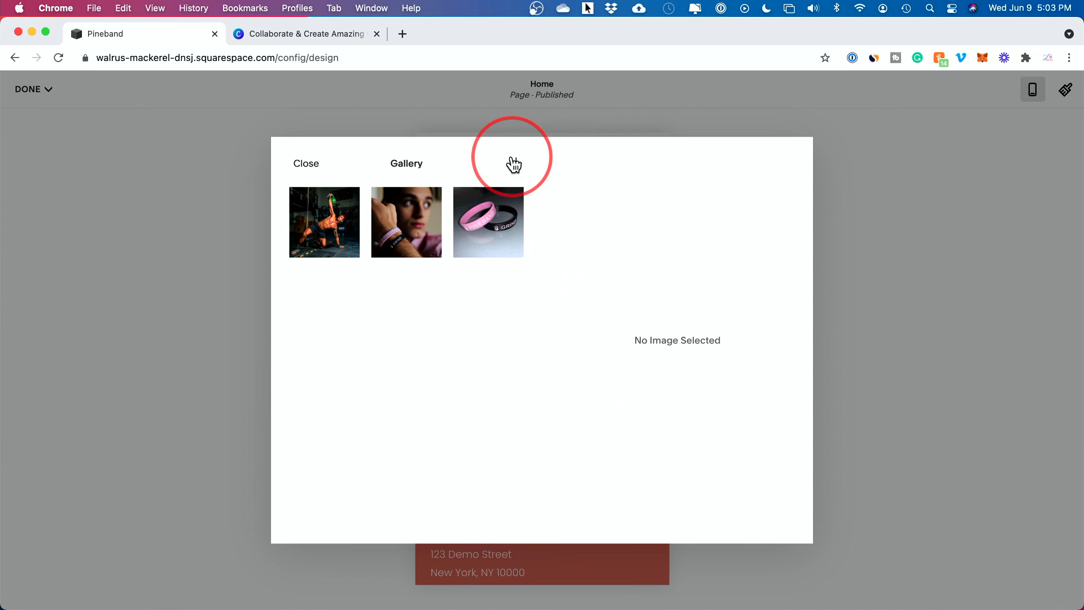
left_click(514, 165)
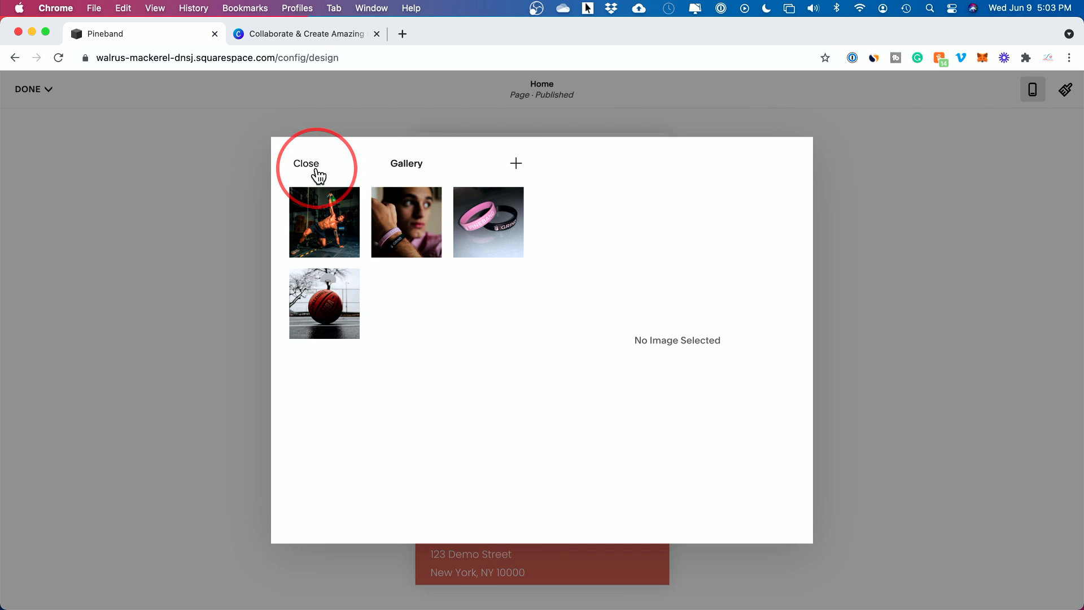
left_click(316, 170)
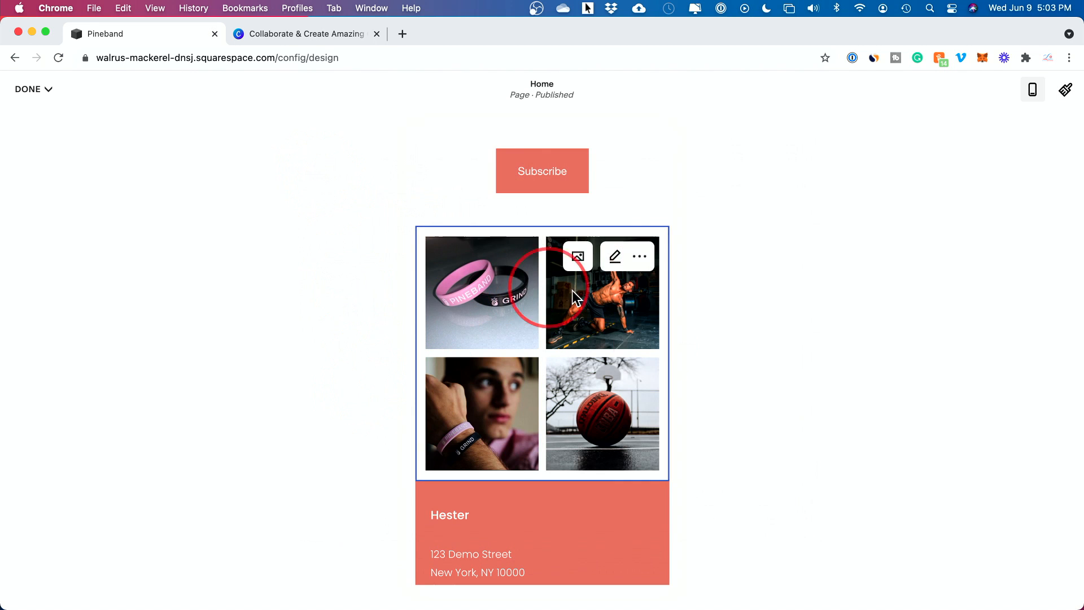
- Open the site footer for editing and replace its Hester heading with Pineband
scroll(646, 475, "down", 3)
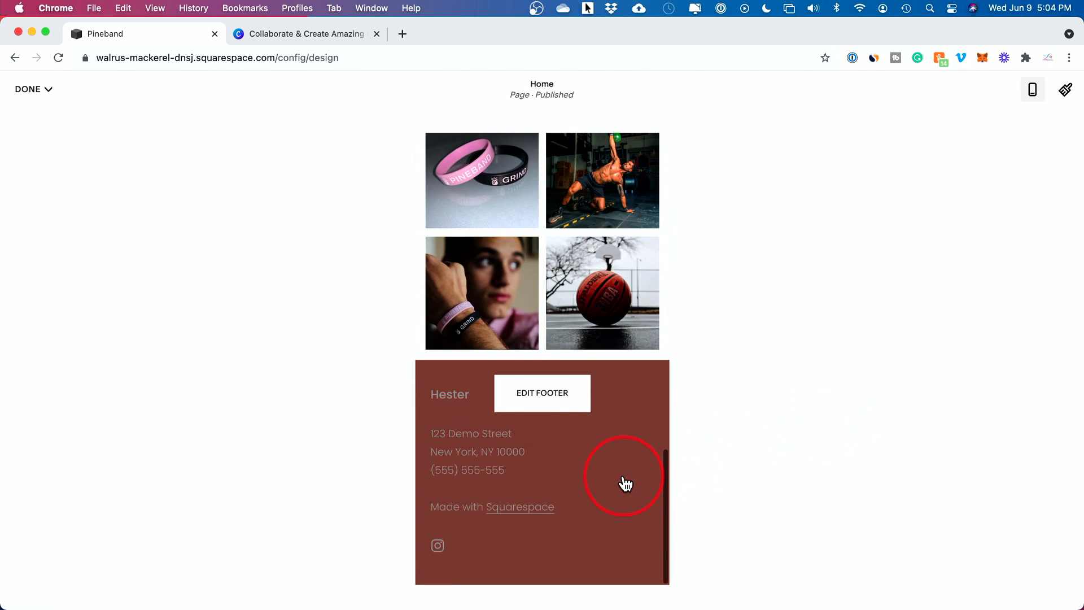
left_click(534, 401)
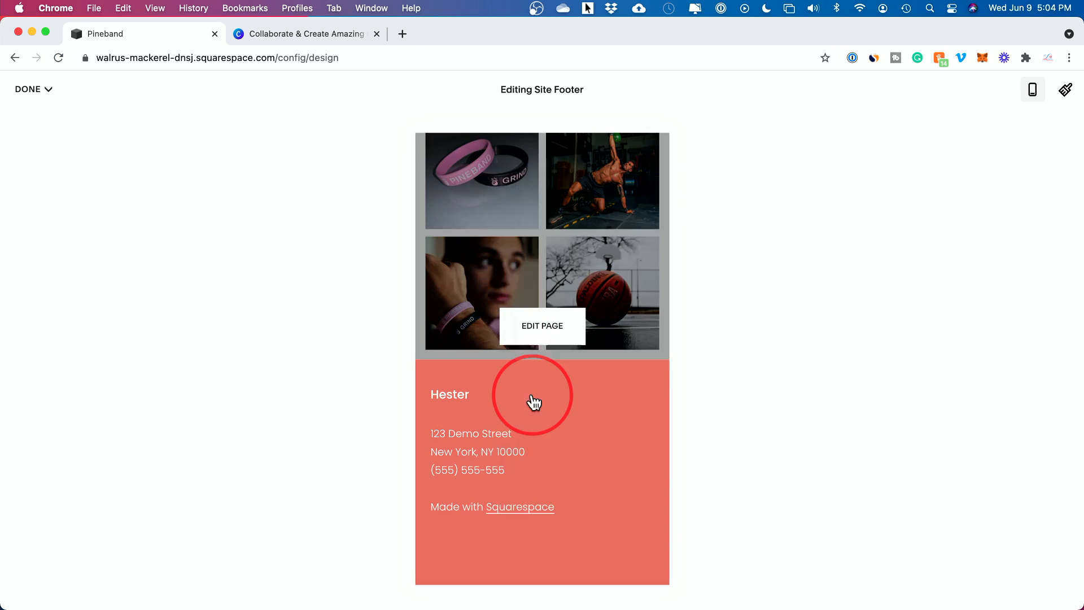
left_click(459, 399)
left_click_drag(432, 395, 541, 401)
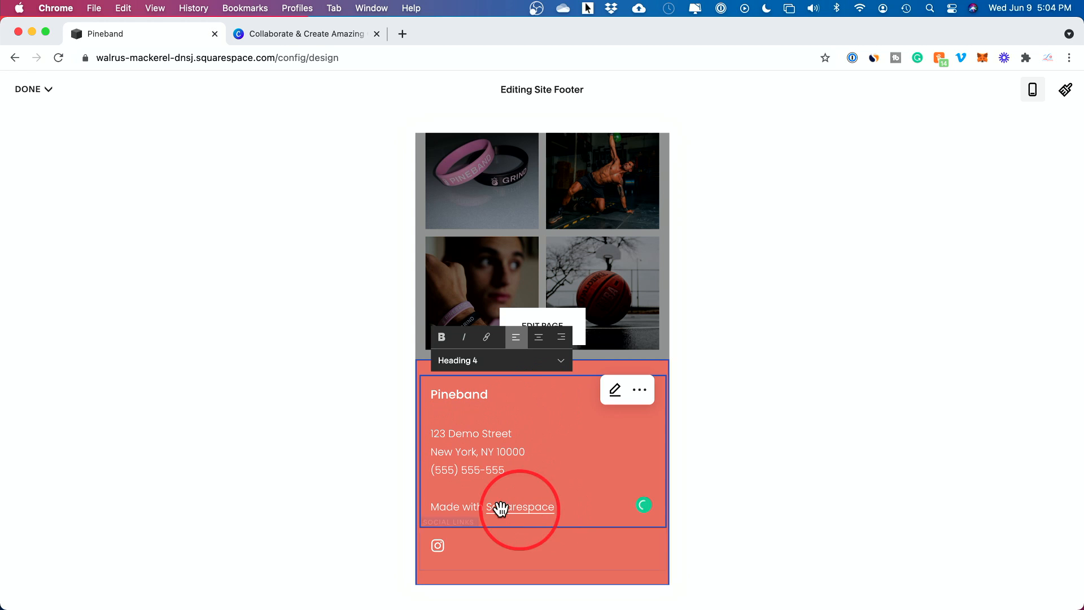
- Delete the demo street address and phone number lines from the footer text
left_click_drag(432, 431, 570, 477)
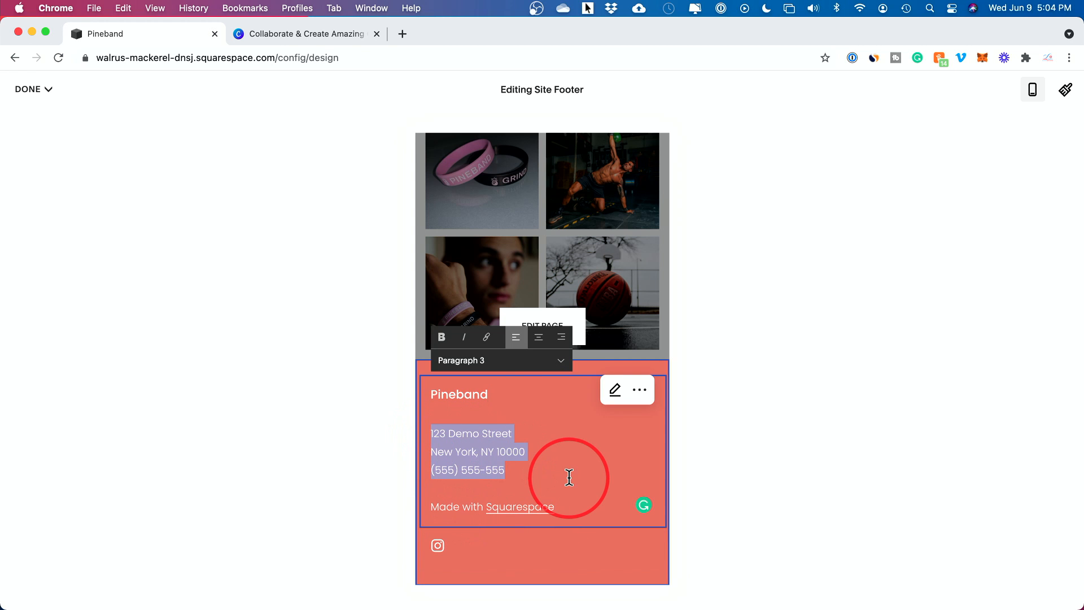
key("BackSpace")
key("BackSpace")
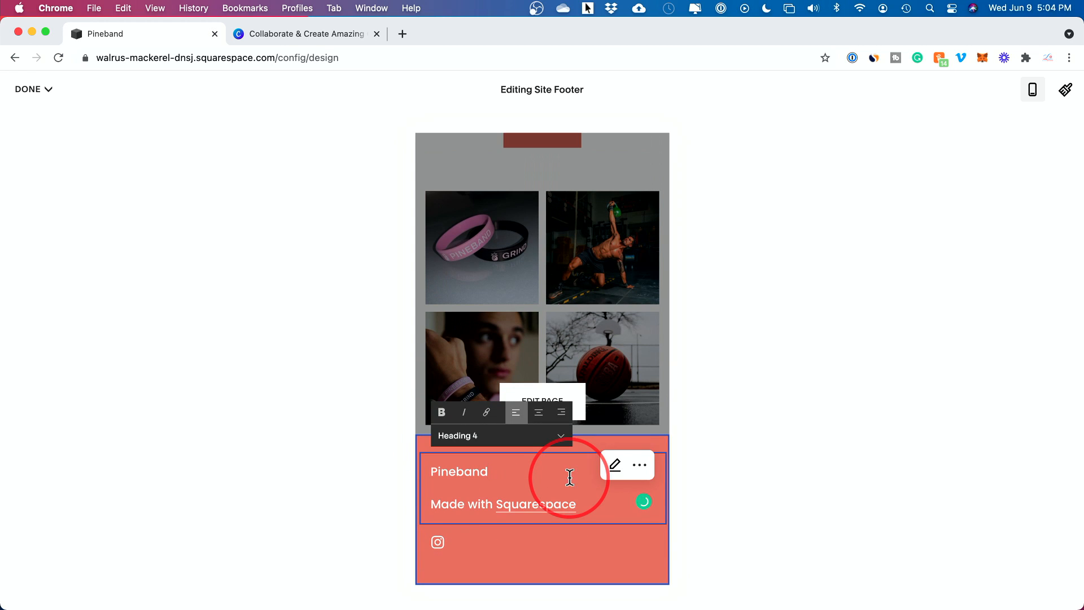
left_click(476, 507)
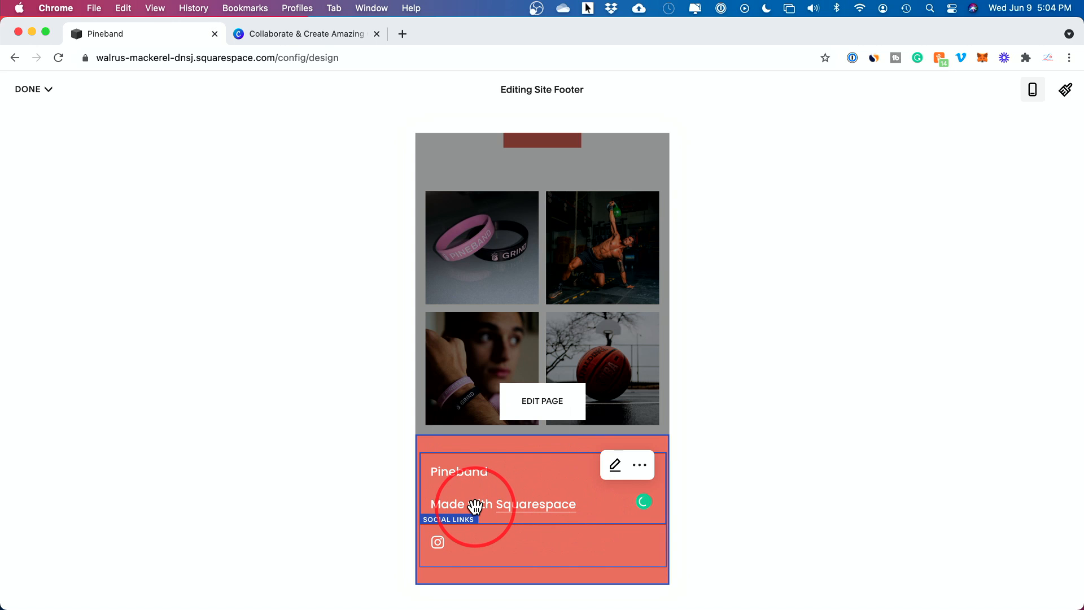
- Delete the Made with Squarespace line from the footer text and open the content settings of the social links block
left_click(614, 466)
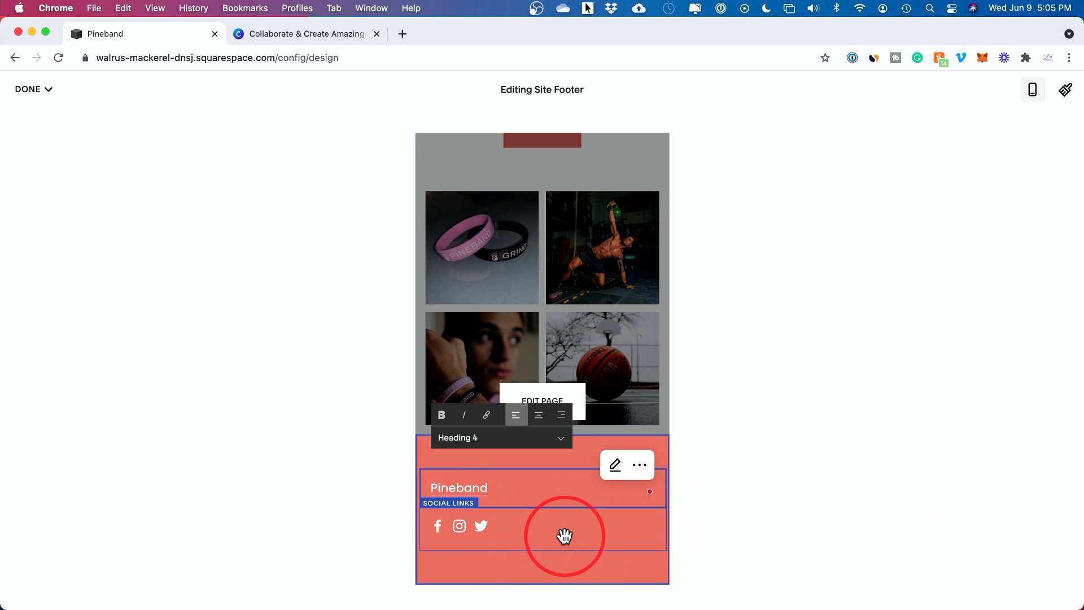
left_click(565, 535)
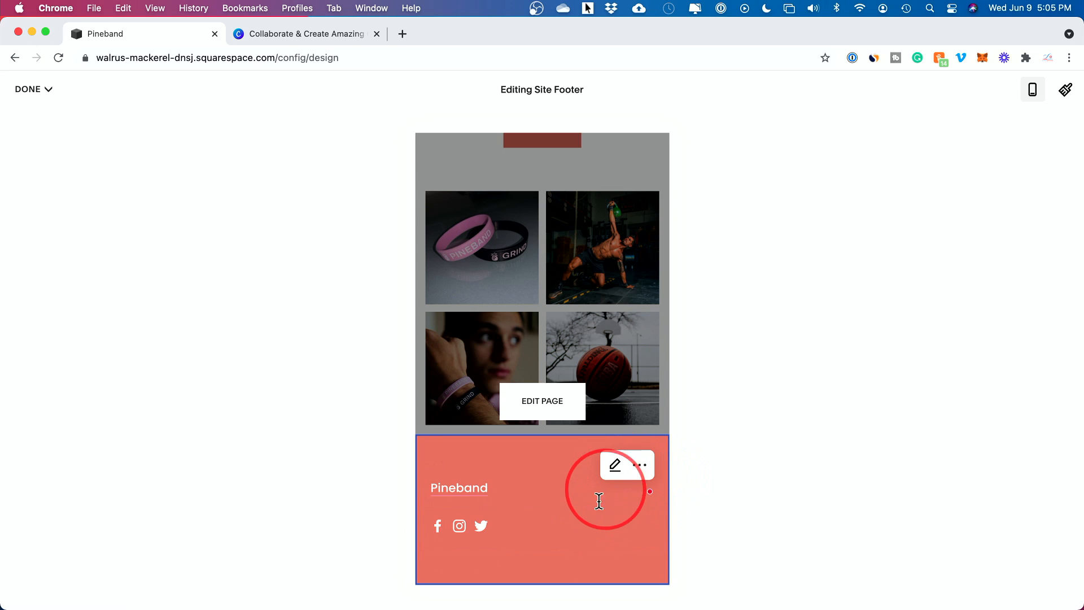
double_click(536, 533)
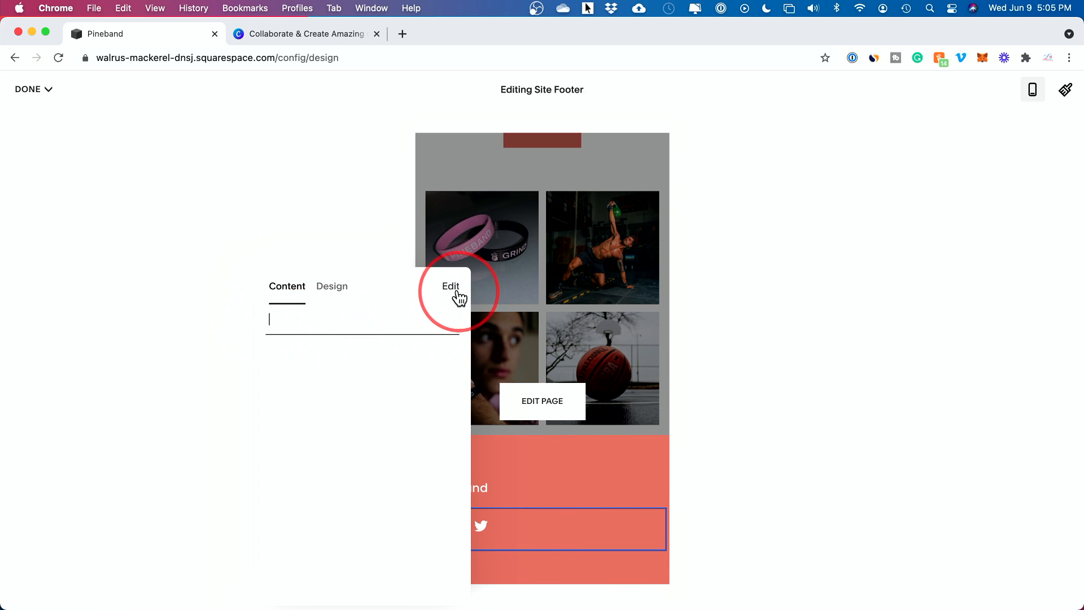
left_click(602, 573)
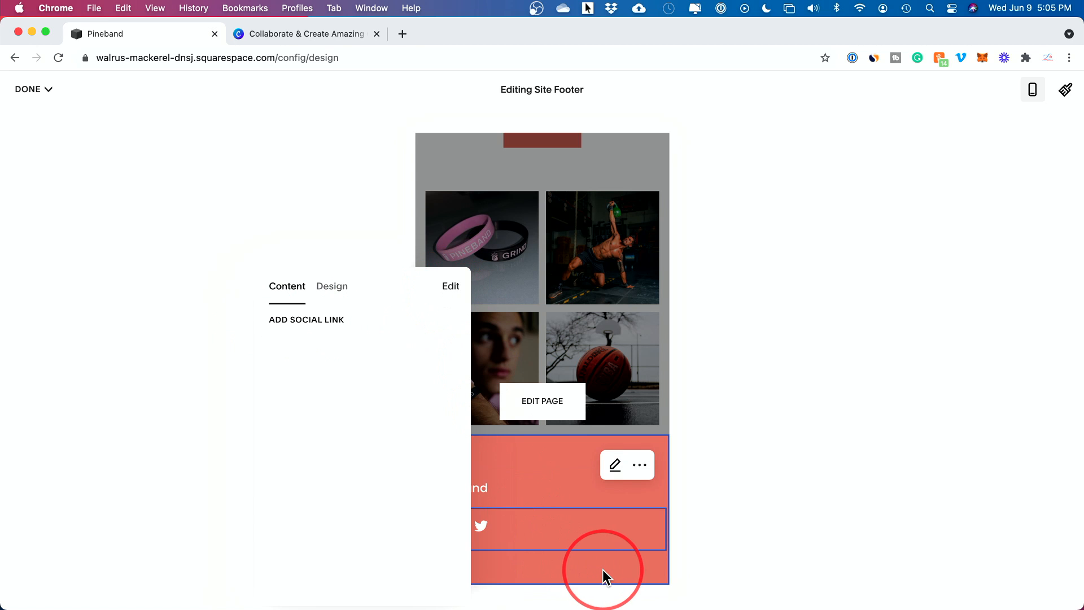
left_click(444, 532)
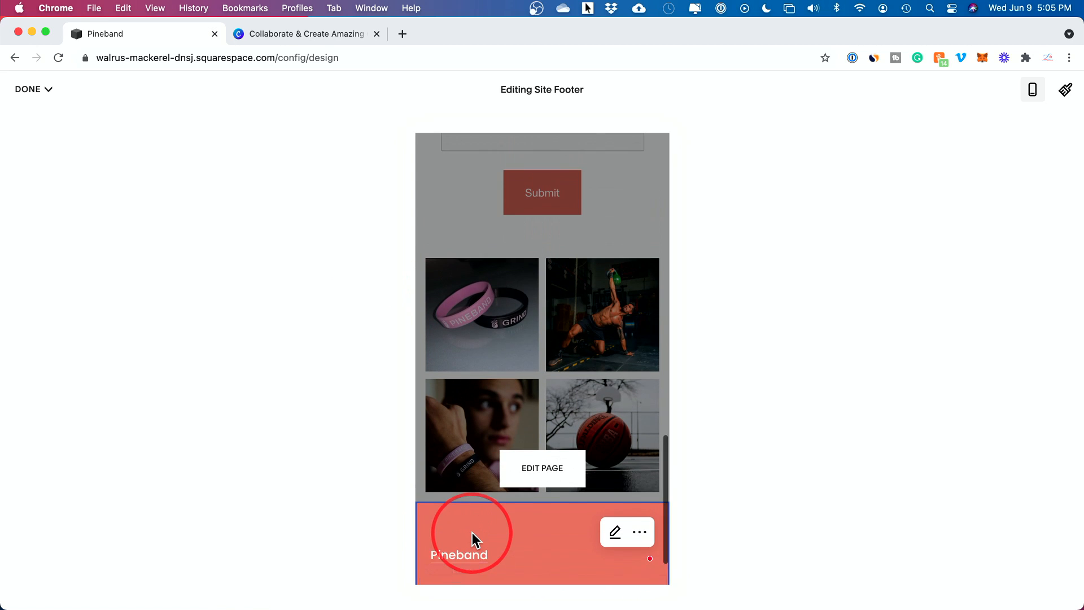
double_click(463, 548)
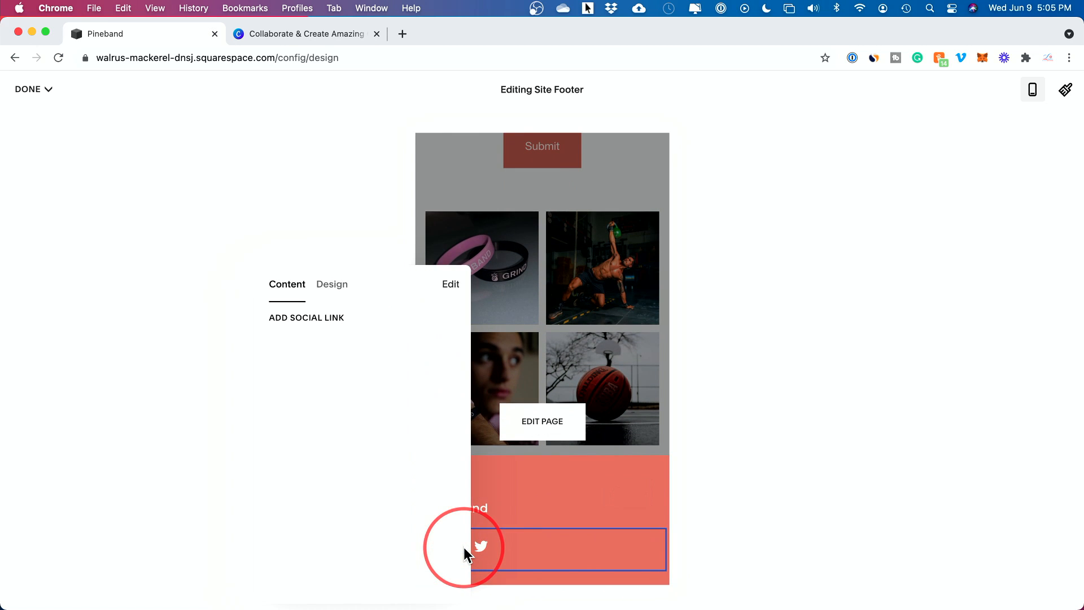
- Check the whole Home page in desktop view, then return to the mobile preview
scroll(558, 464, "up", 20)
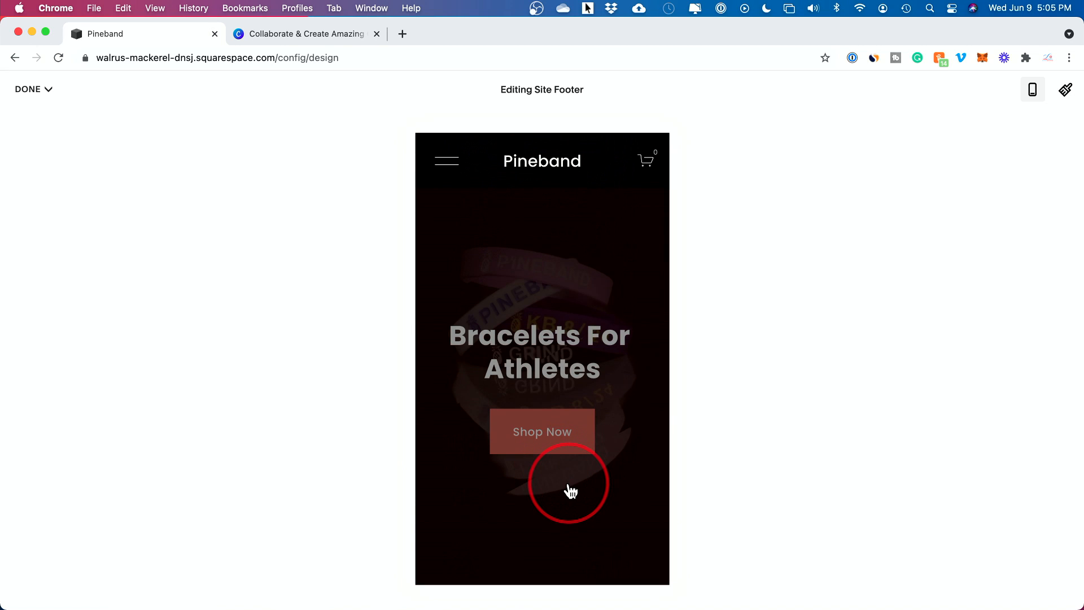
left_click(1033, 89)
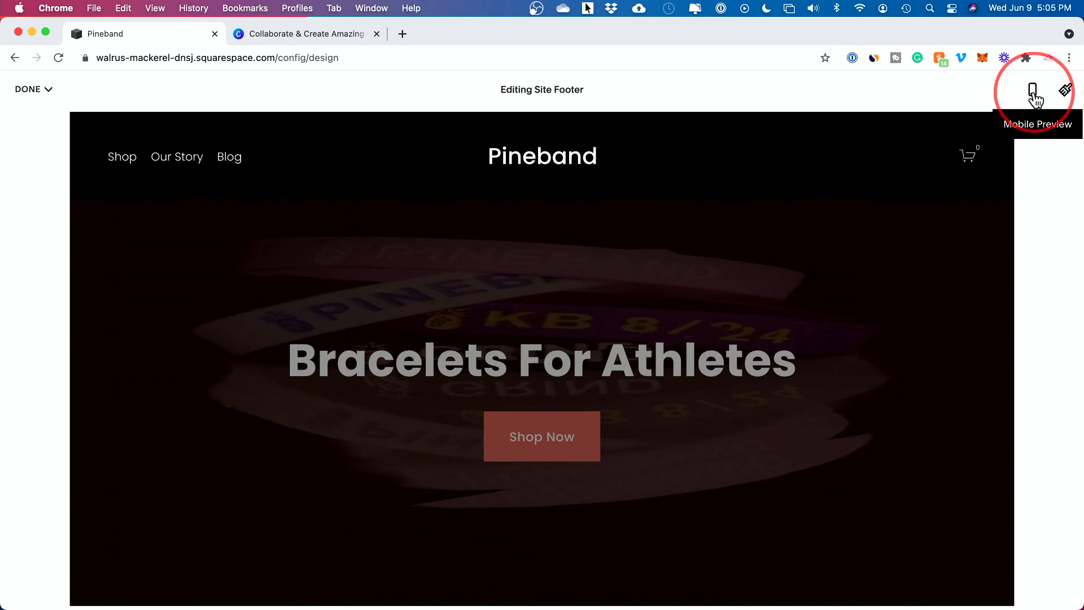
scroll(593, 334, "down", 20)
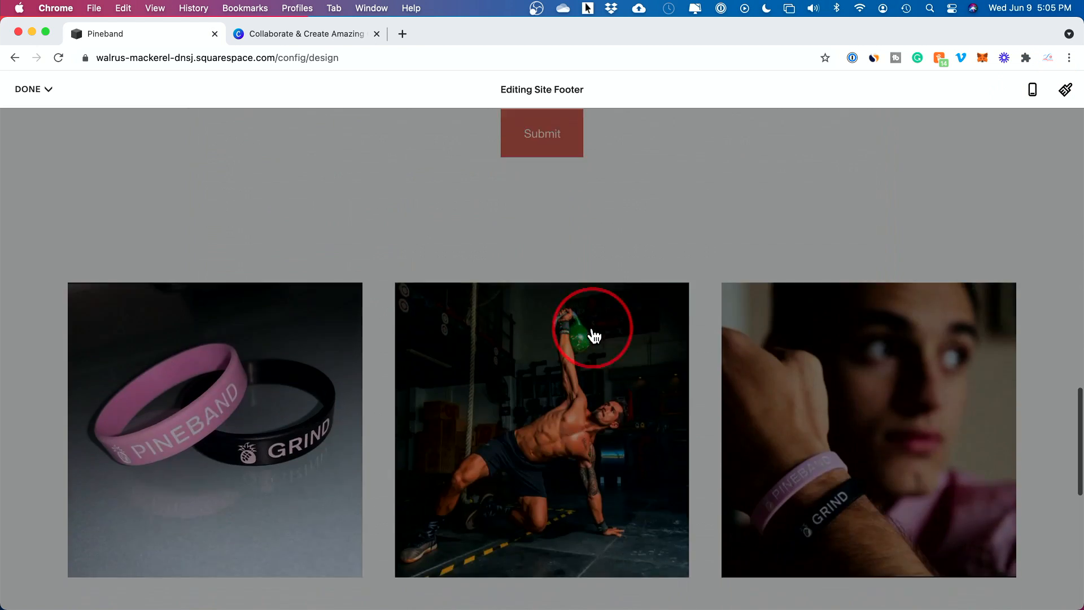
scroll(593, 335, "down", 5)
scroll(593, 334, "up", 20)
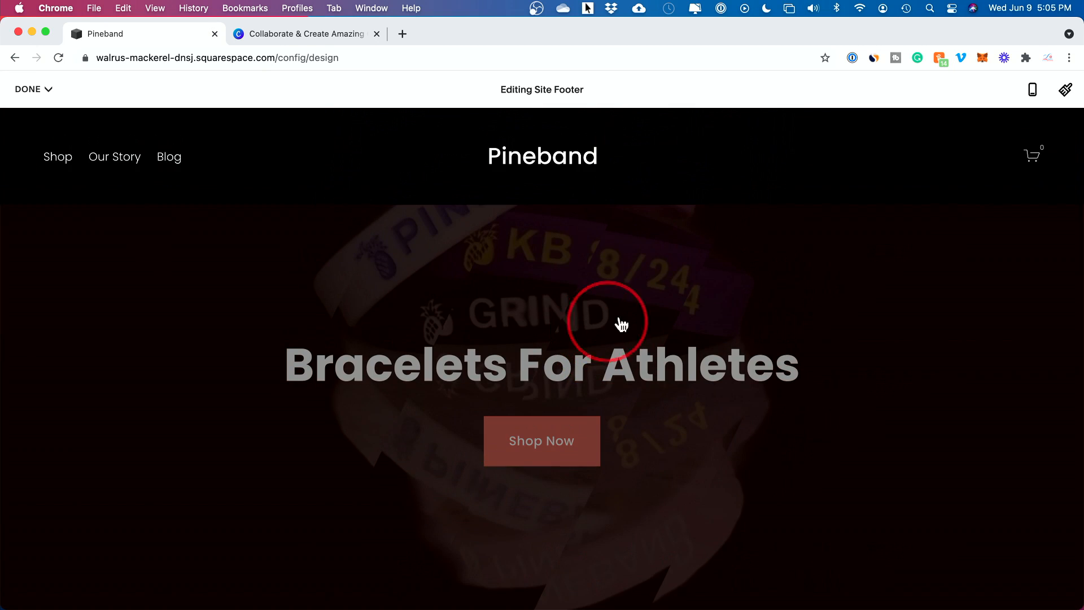
left_click(1033, 89)
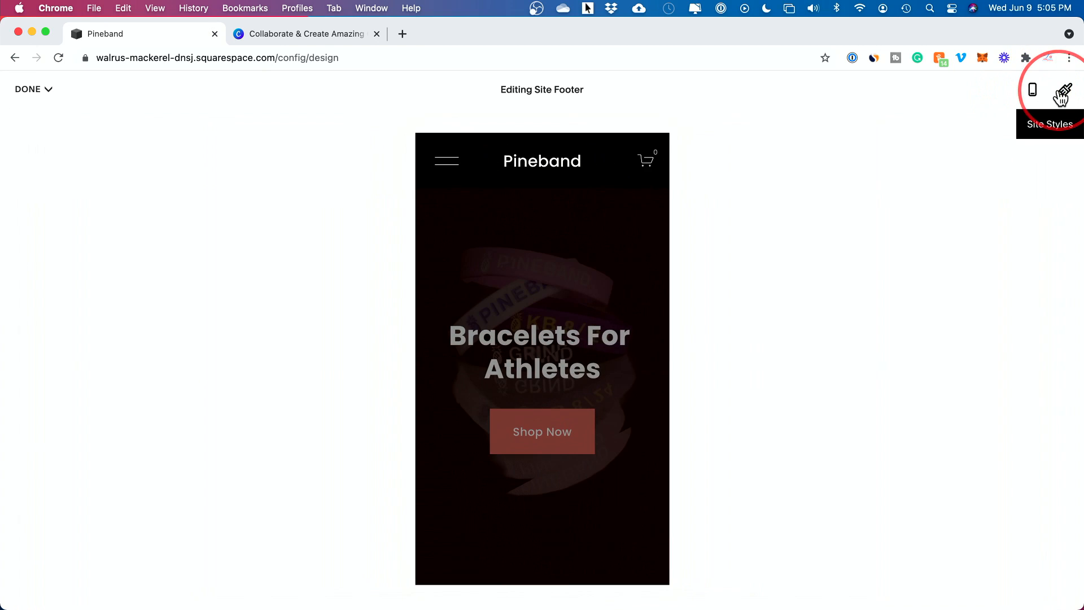
- Review the font settings in Site Styles and save the site edits
left_click(1067, 93)
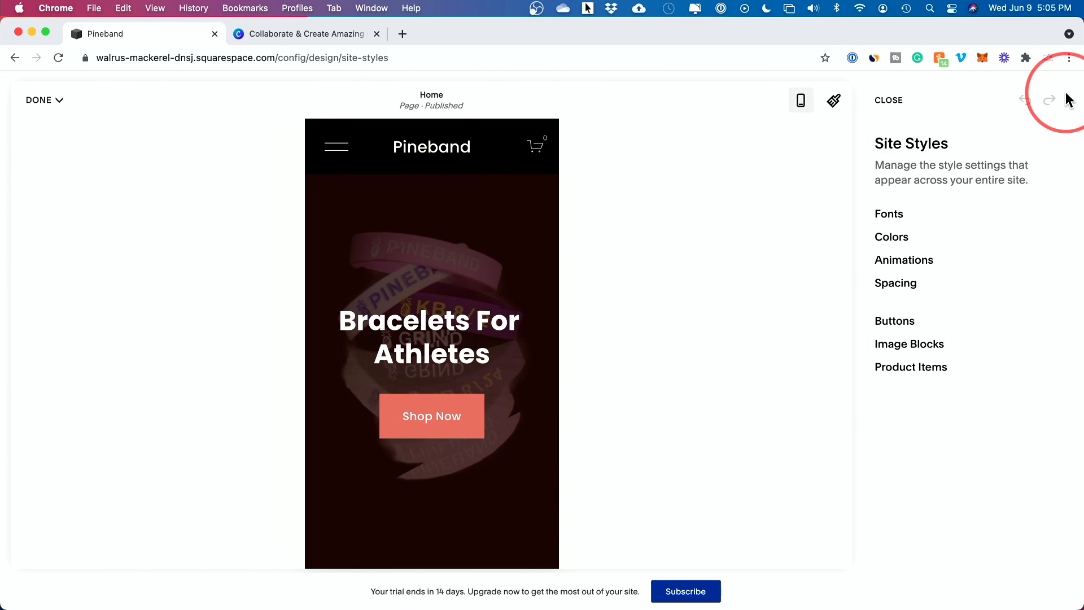
left_click(893, 218)
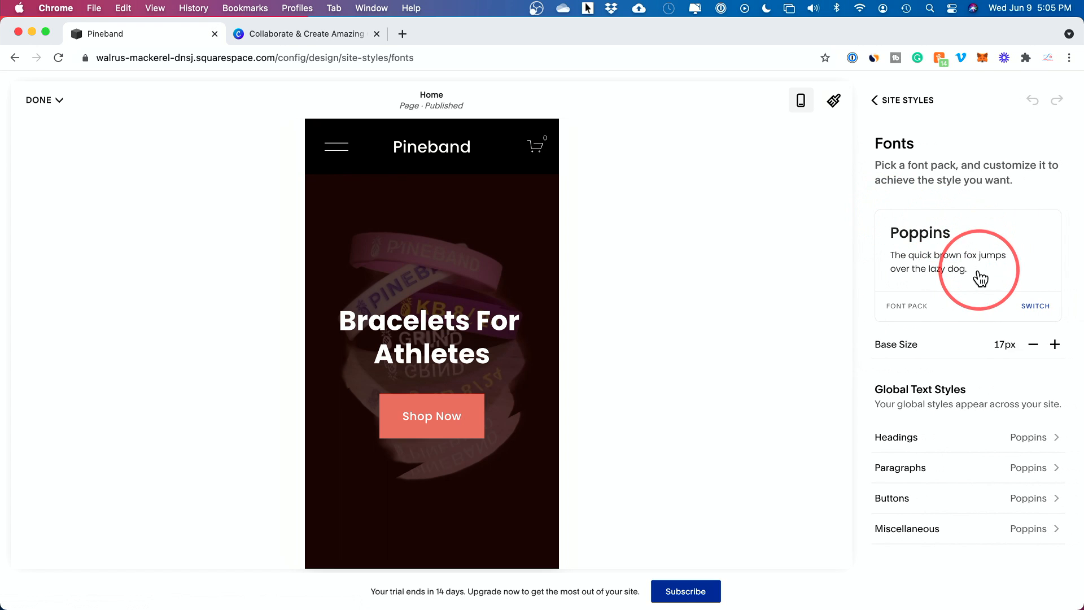
scroll(981, 278, "down", 2)
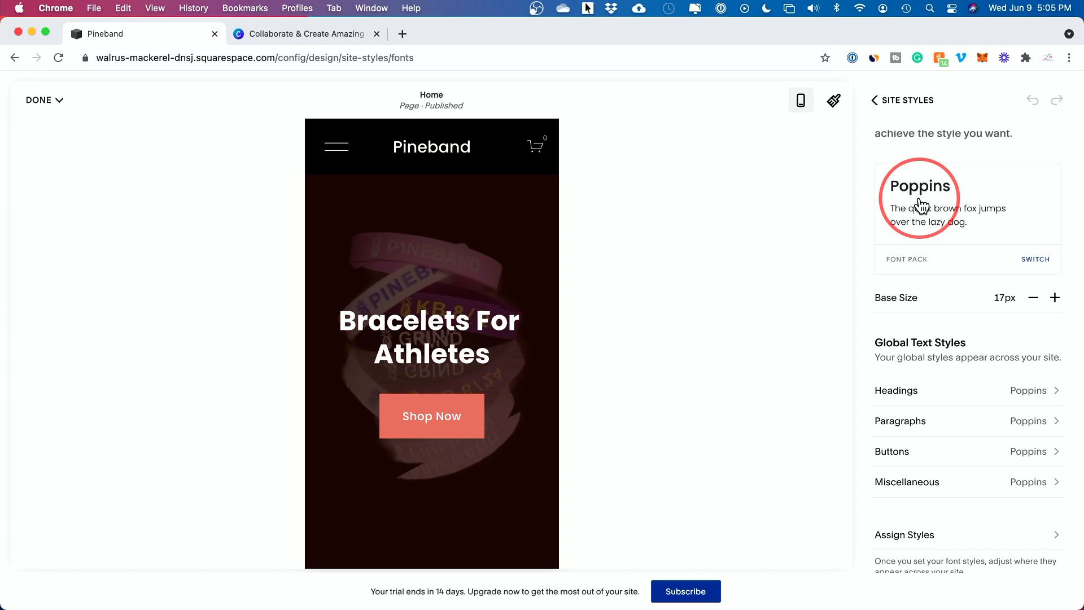
left_click(889, 101)
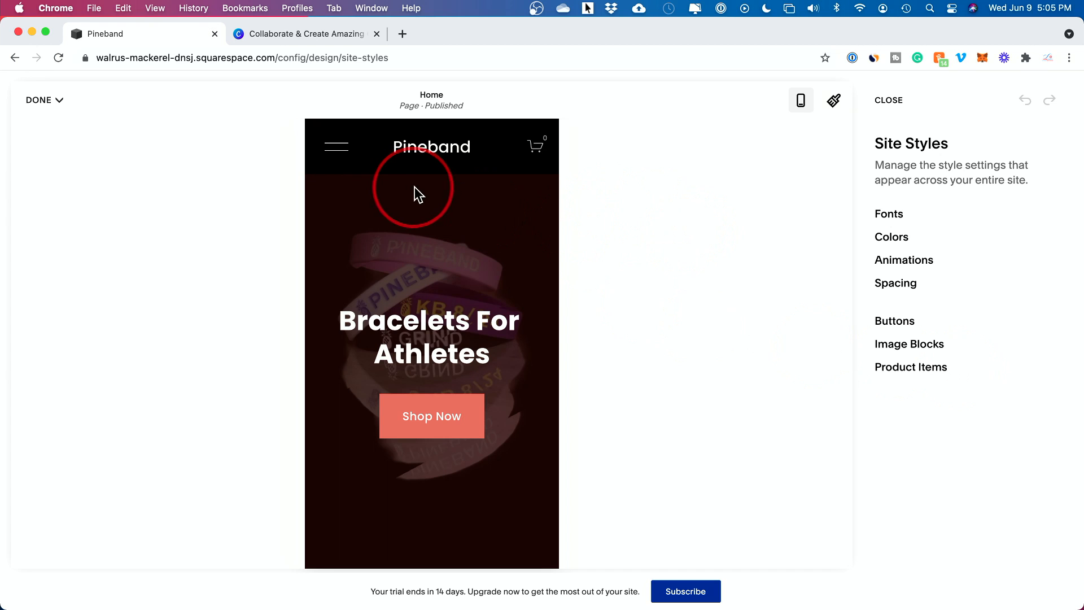
left_click(38, 101)
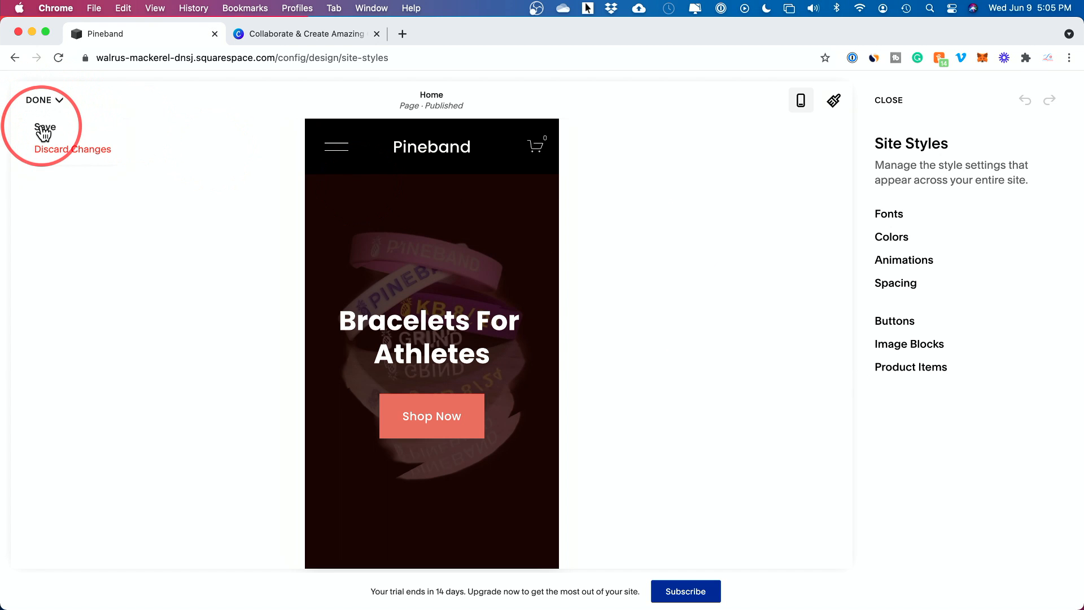
left_click(39, 122)
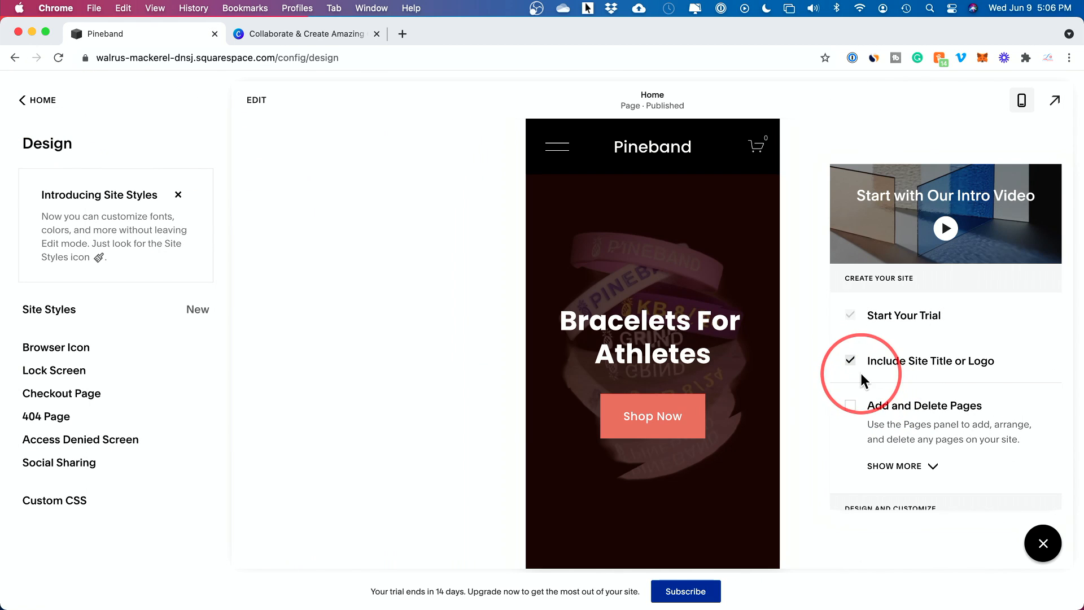
- Mark Add and Delete Pages, Change Fonts and Colors, and Add Images as complete in the setup checklist
scroll(904, 364, "down", 1)
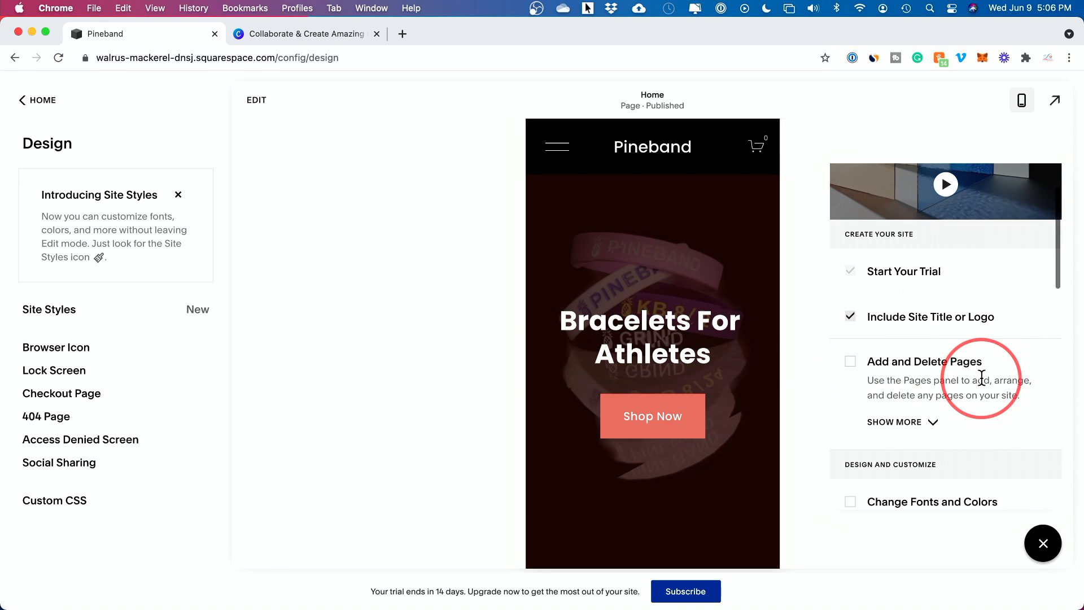
left_click(850, 362)
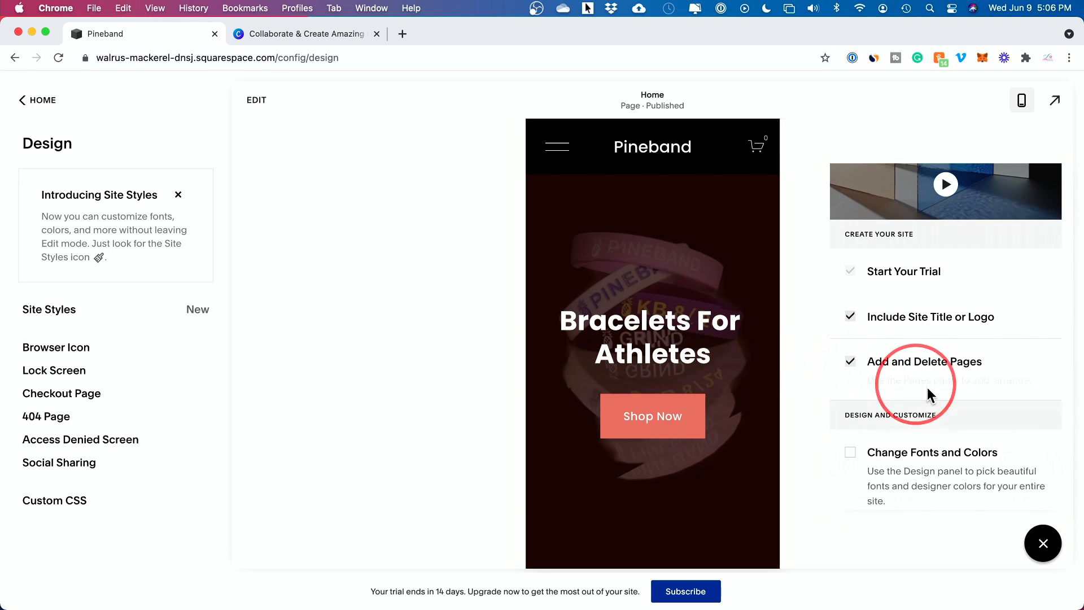
scroll(842, 345, "down", 3)
left_click(849, 317)
left_click(849, 362)
scroll(960, 407, "down", 3)
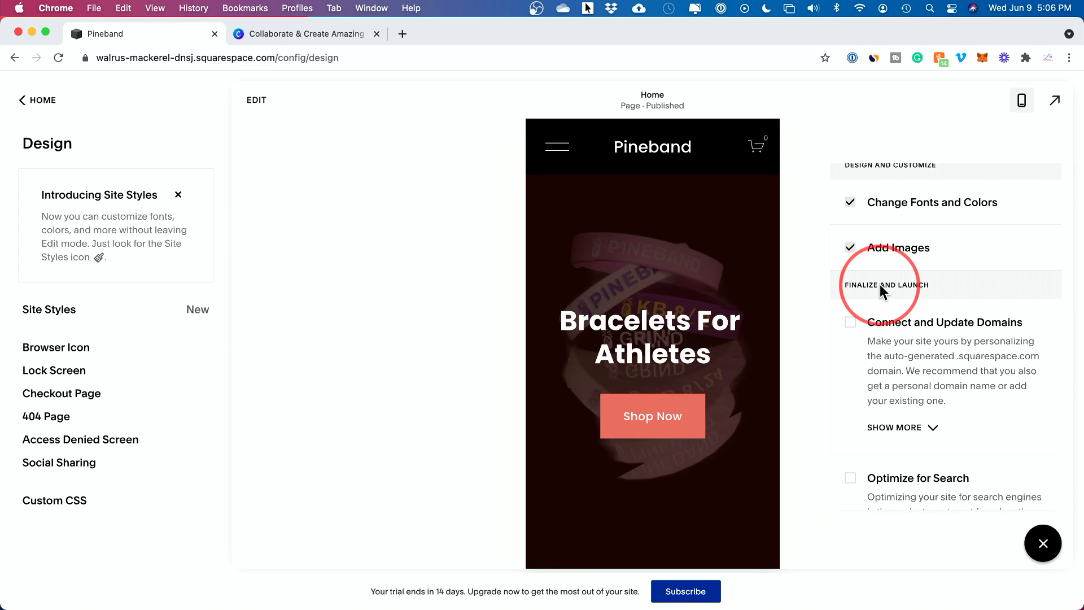
- Complete the Commerce store questionnaire with Already Selling, Shoes & Accessories, and 100 to 500 products
left_click(35, 100)
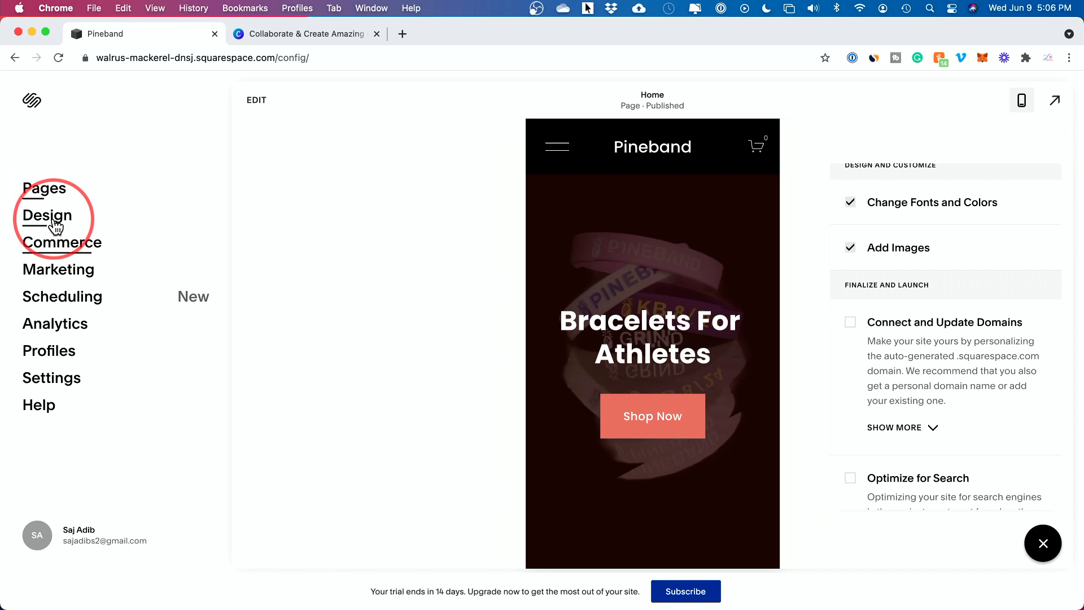
left_click(60, 247)
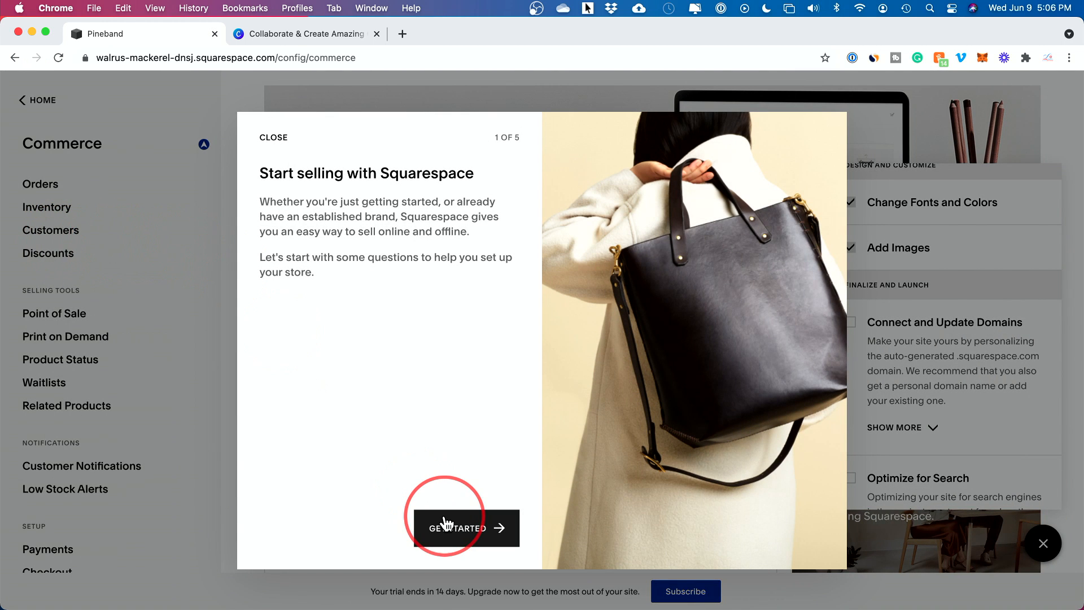
left_click(445, 522)
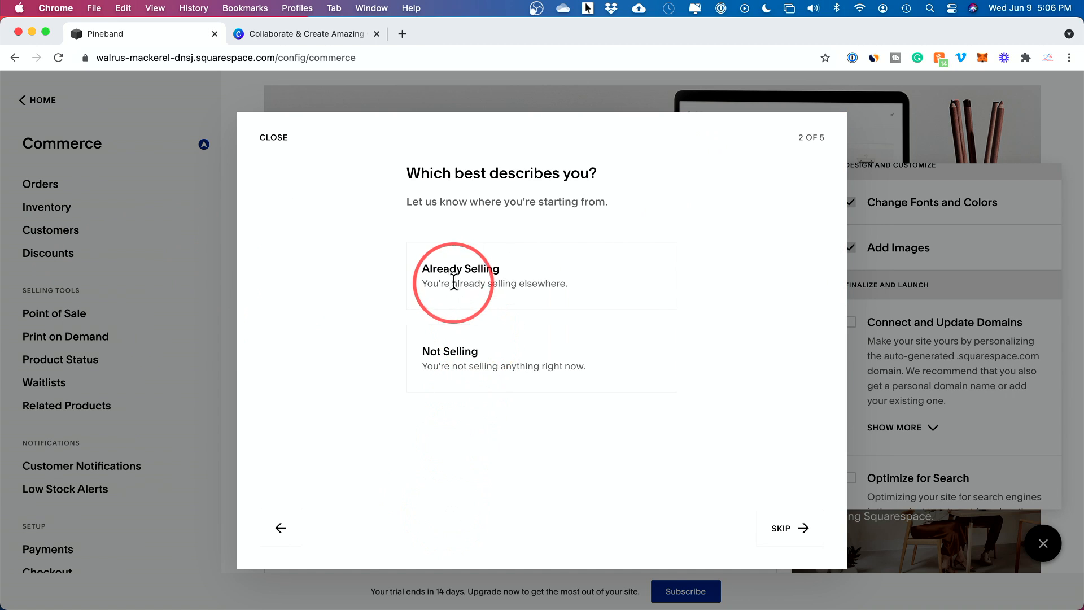
left_click(506, 299)
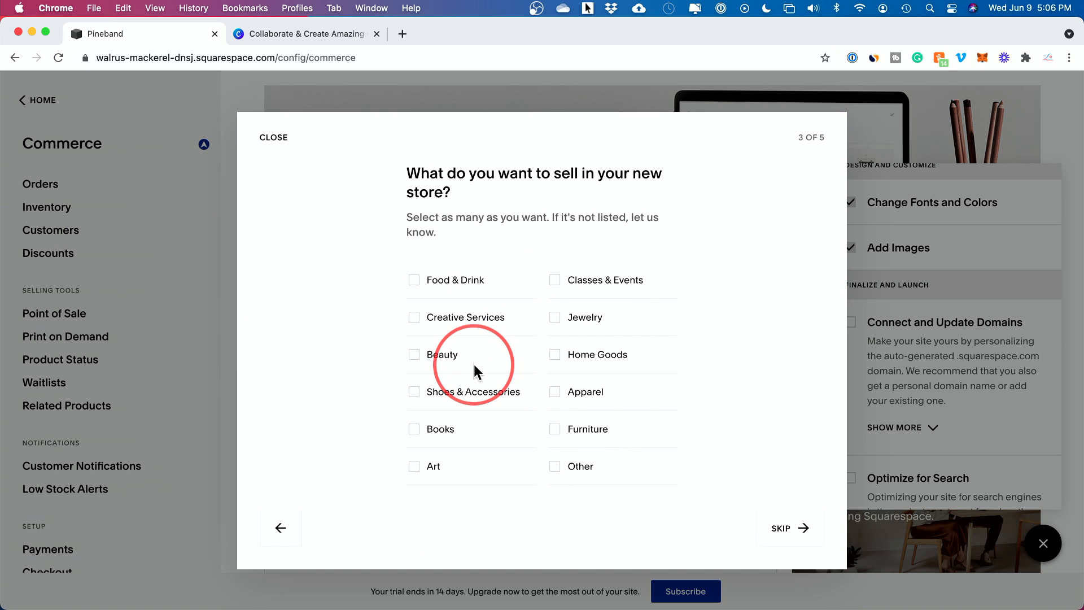
left_click(414, 392)
left_click(789, 530)
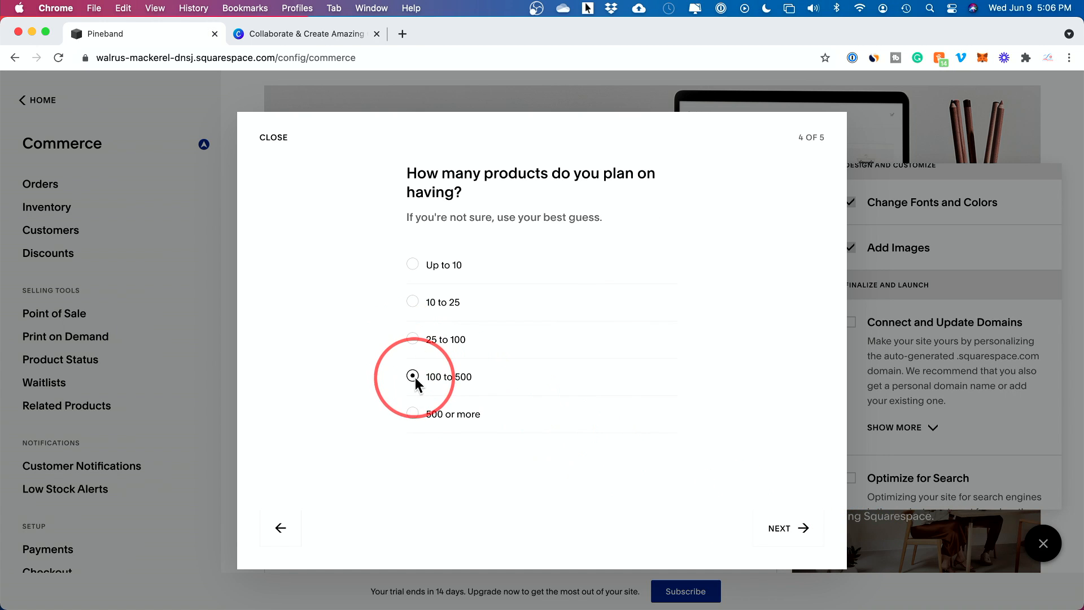
left_click(794, 548)
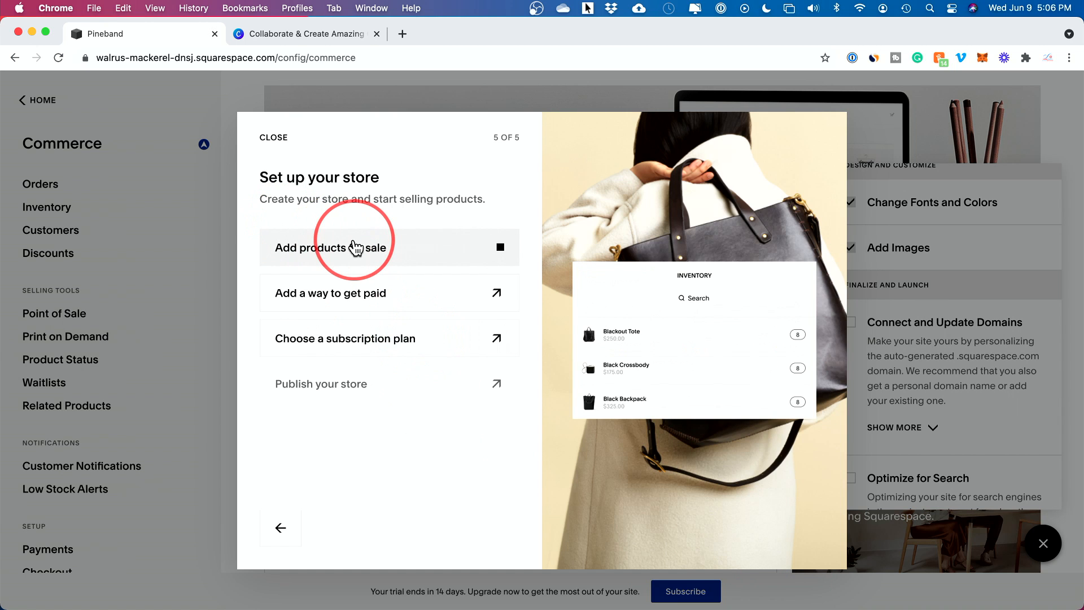
- Start a new physical product for sale and add the stacked bracelets photo as its image
left_click(355, 247)
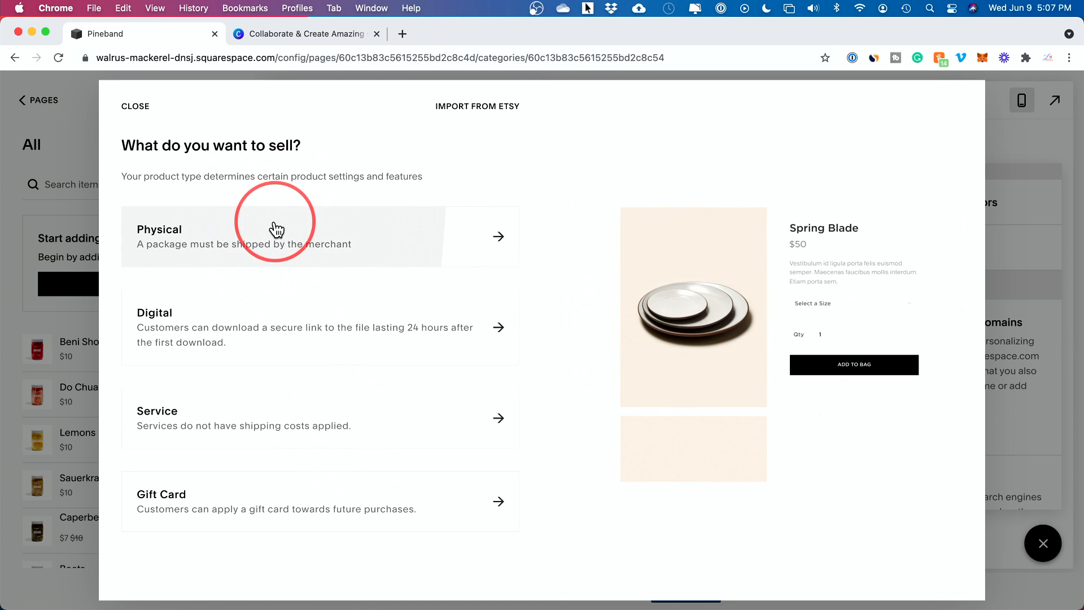
left_click(263, 239)
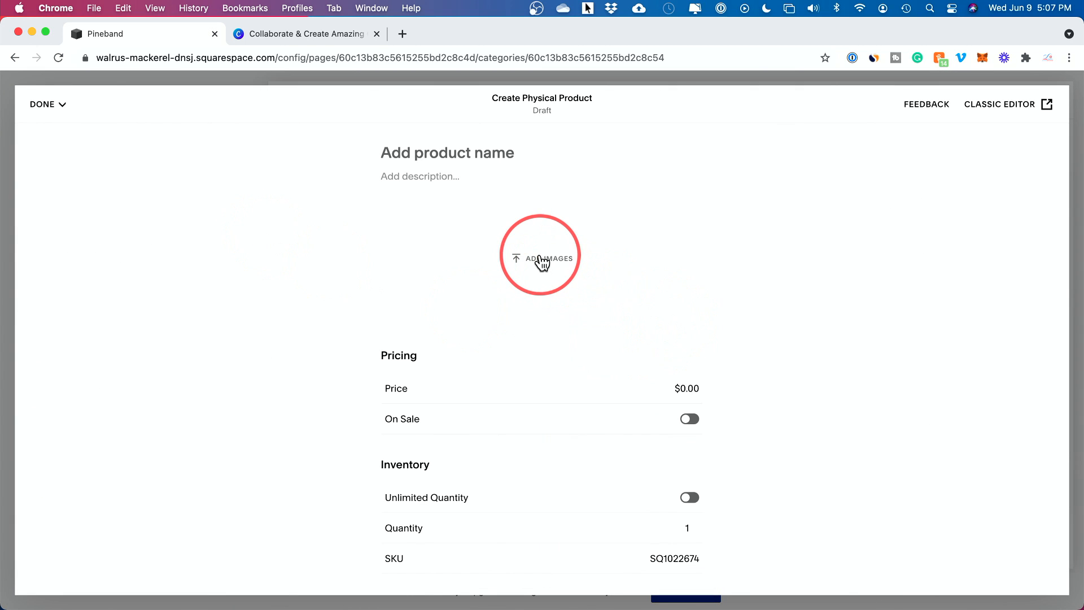
left_click(543, 262)
double_click(368, 225)
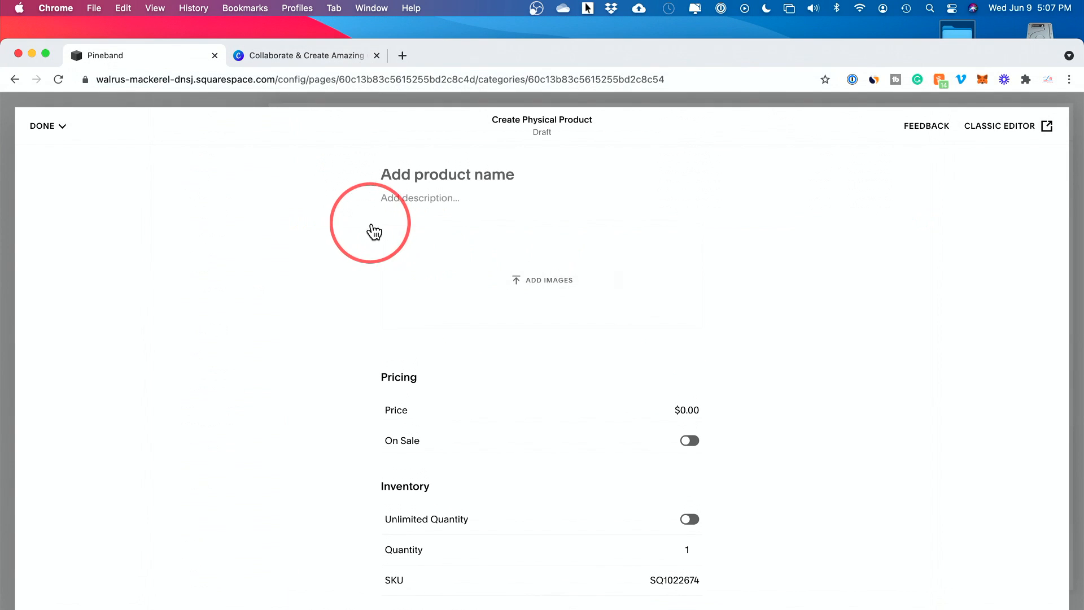
left_click_drag(693, 38, 693, 16)
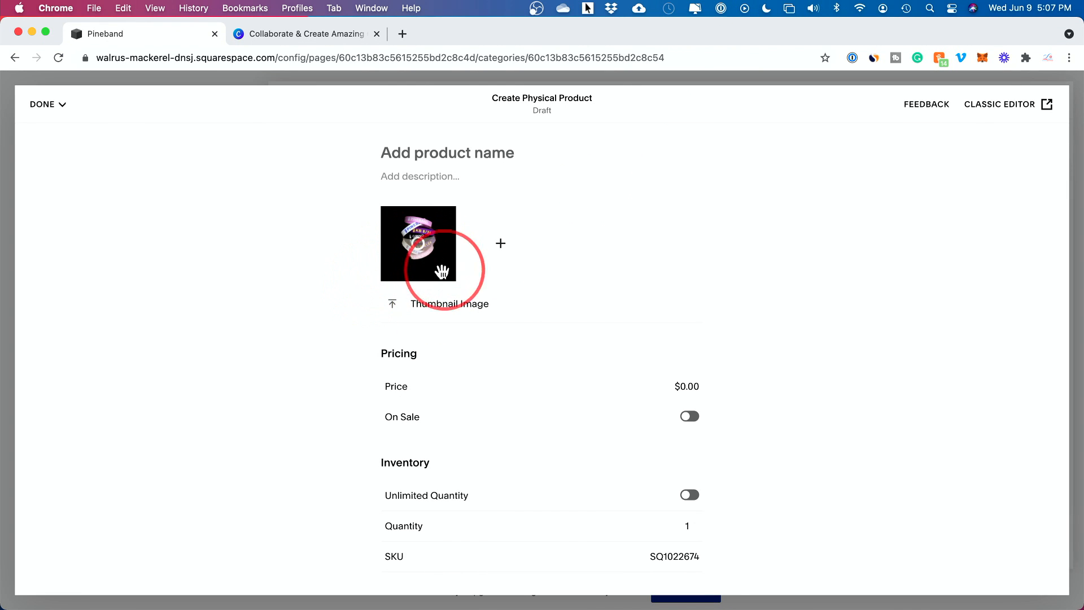
- Set the new product's price to $5.00
scroll(659, 320, "down", 1)
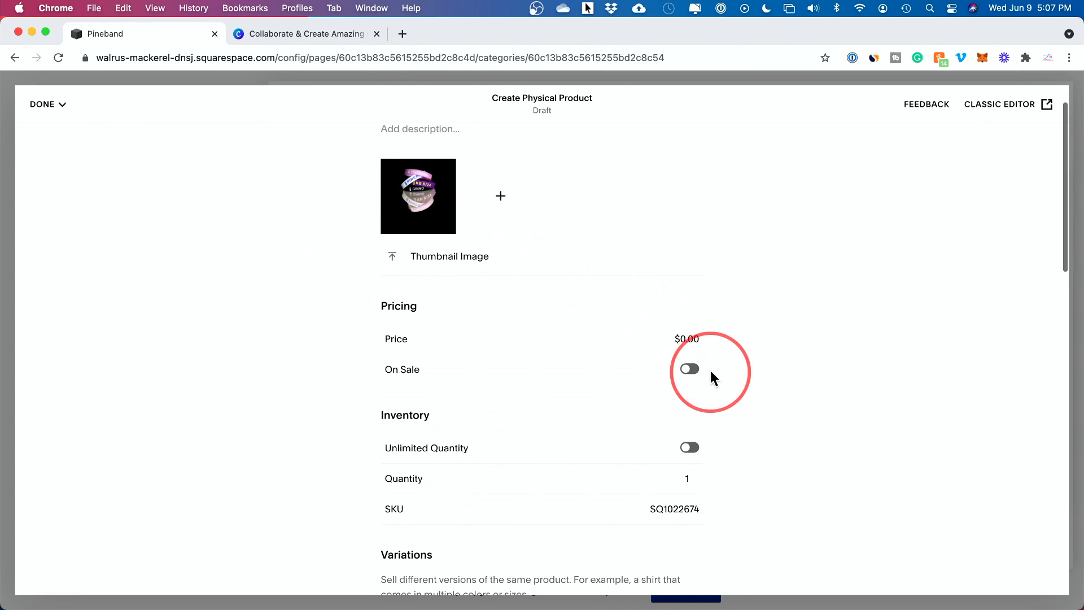
left_click(690, 340)
type("5")
left_click(693, 372)
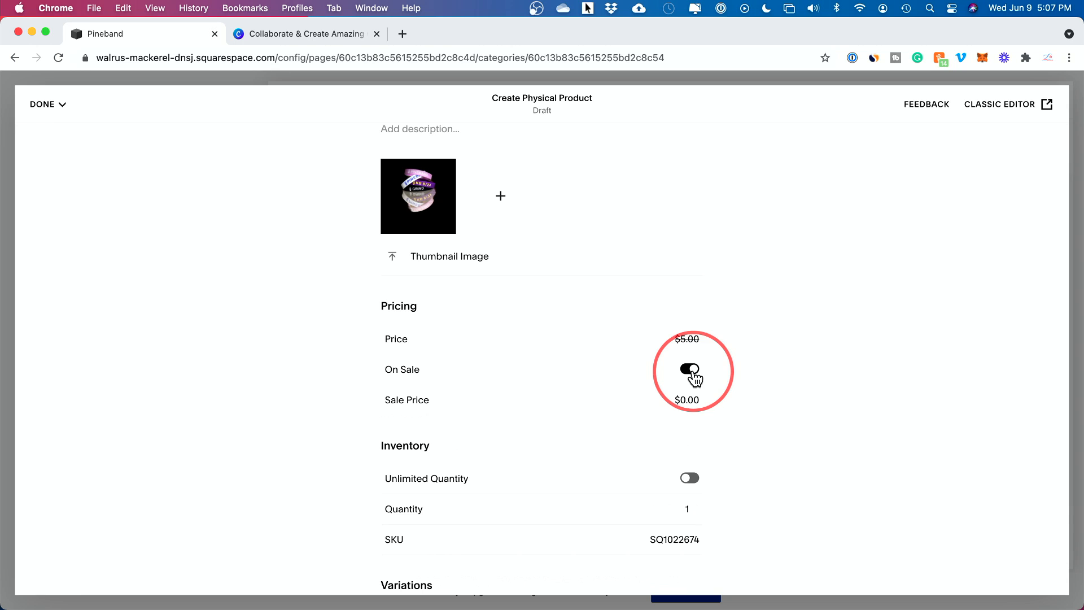
left_click(693, 373)
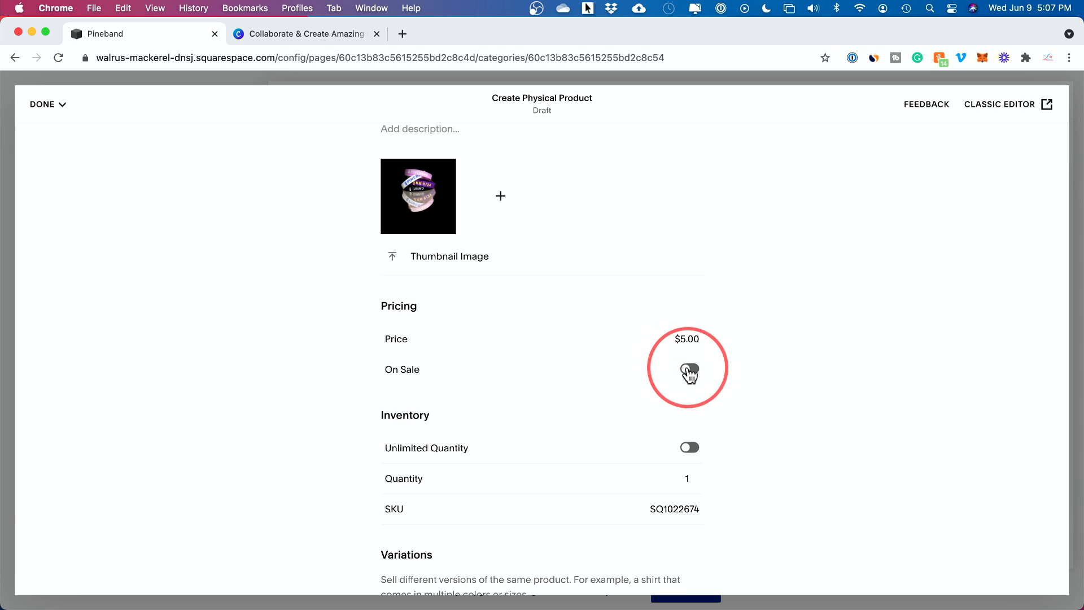
left_click(693, 372)
left_click(690, 373)
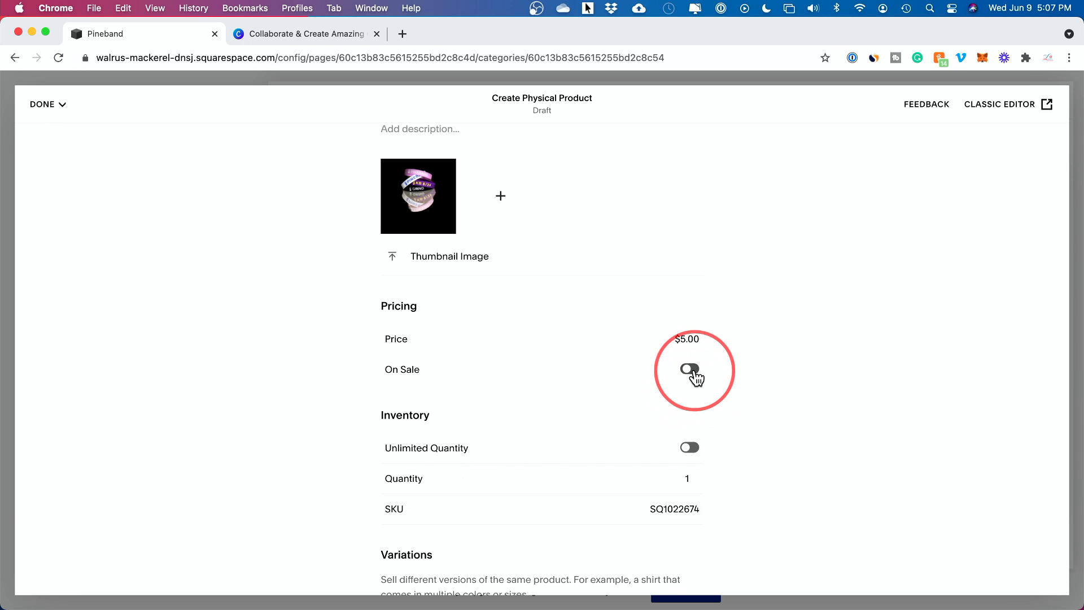
scroll(734, 406, "down", 1)
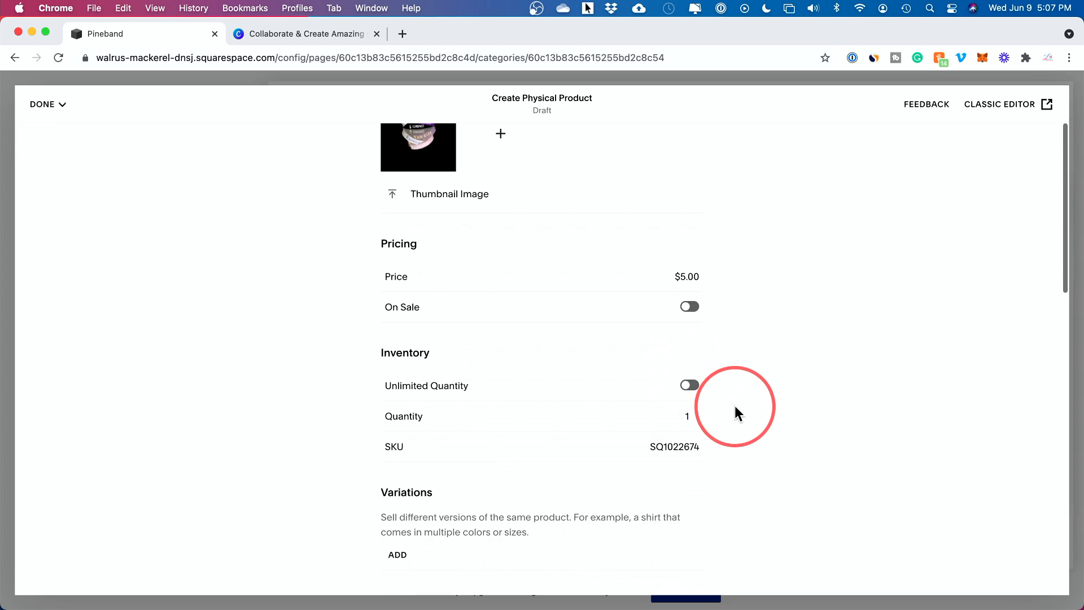
- Examine the new product's remaining settings, including the SEO and URL preview, Social Share preview, and Customize options
scroll(483, 306, "down", 7)
scroll(495, 321, "down", 5)
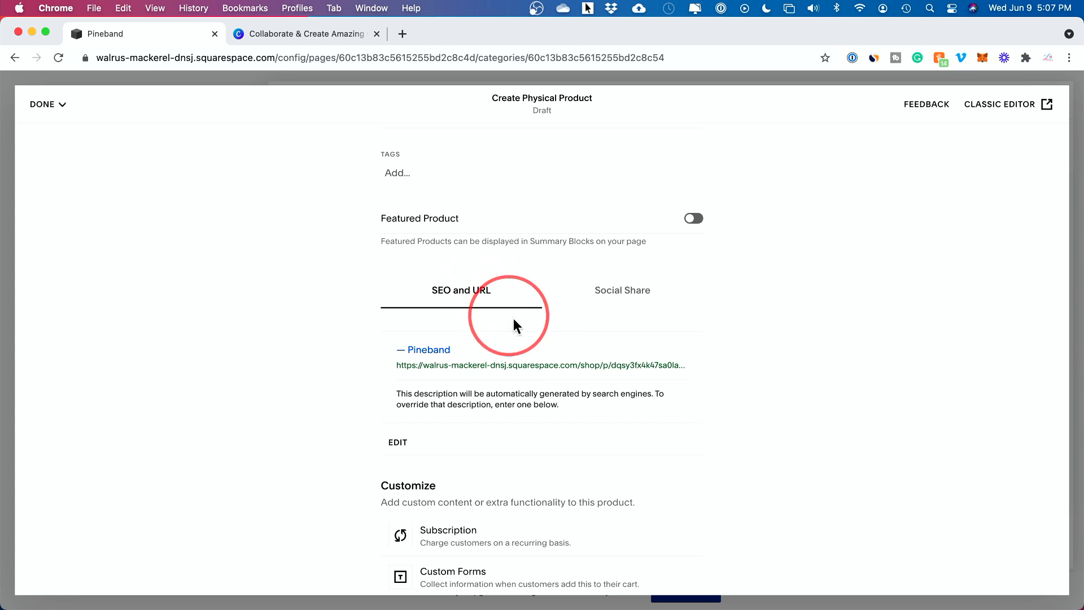
left_click(616, 294)
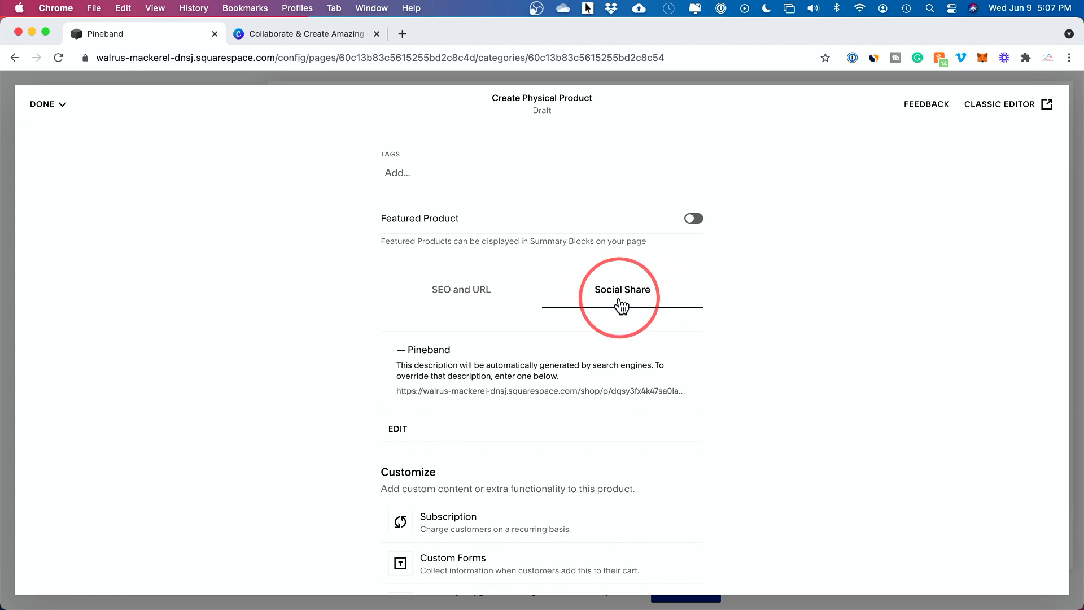
left_click(455, 299)
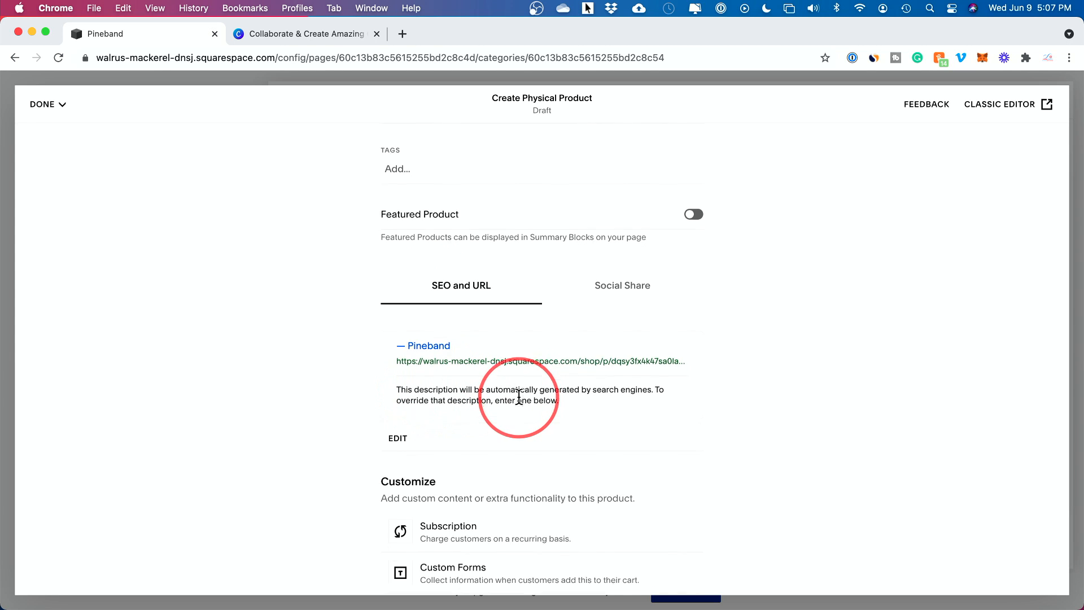
scroll(319, 403, "down", 1)
scroll(318, 404, "down", 5)
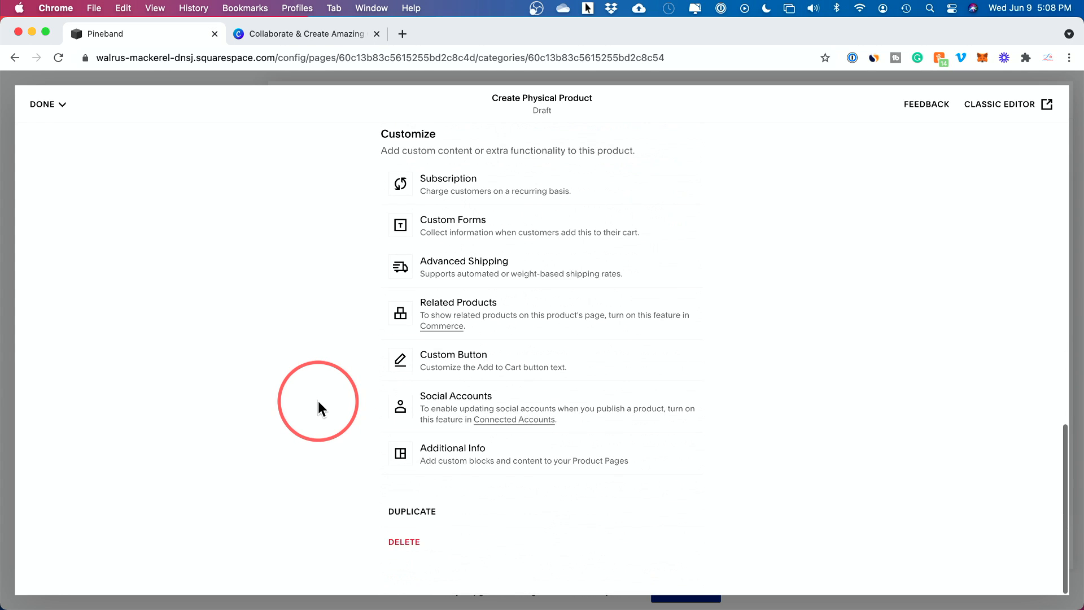
scroll(324, 333, "up", 6)
scroll(323, 333, "down", 6)
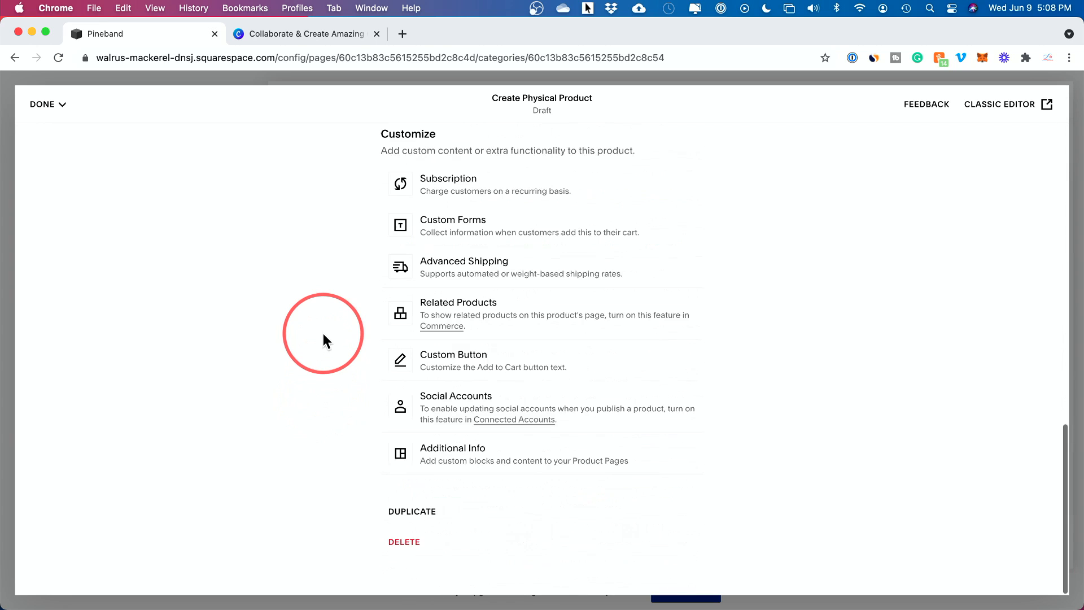
- Save and publish the bracelet product, and check its listing among the products on the Shop page
left_click(41, 109)
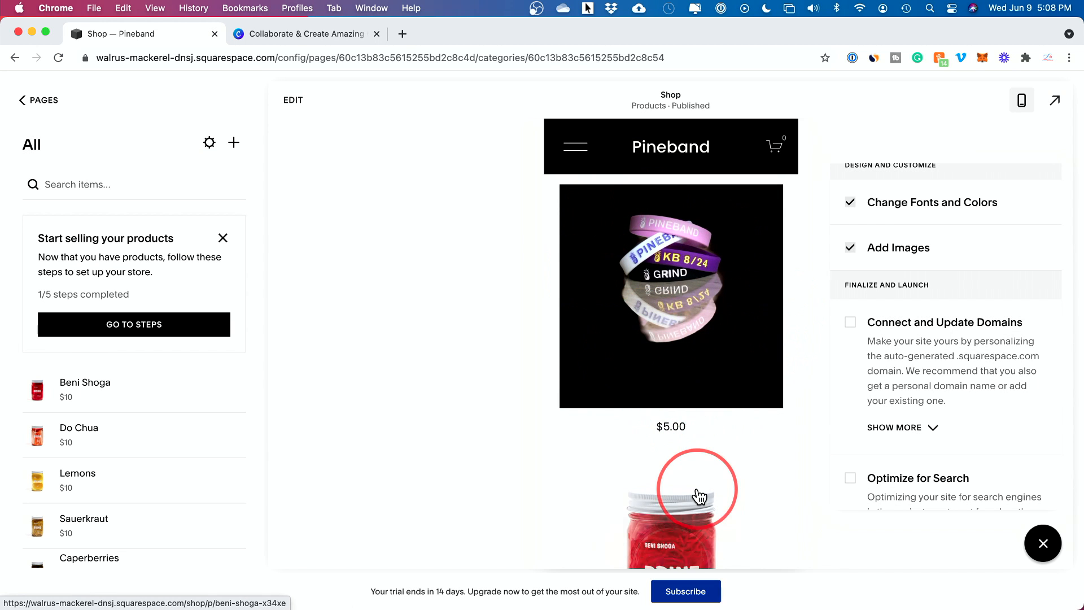
scroll(703, 491, "down", 10)
scroll(702, 487, "down", 20)
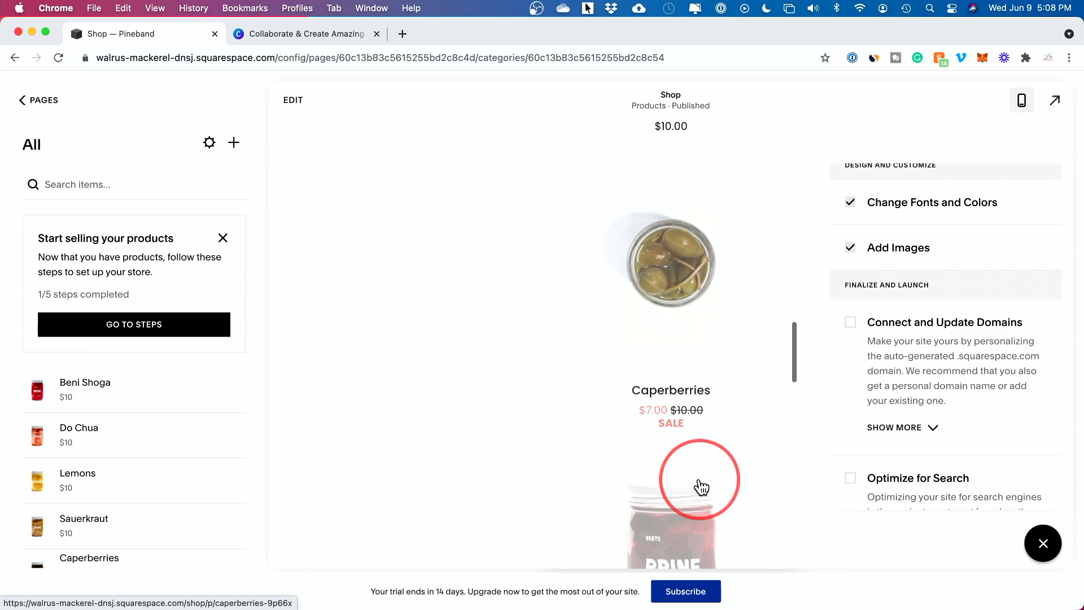
scroll(701, 488, "up", 20)
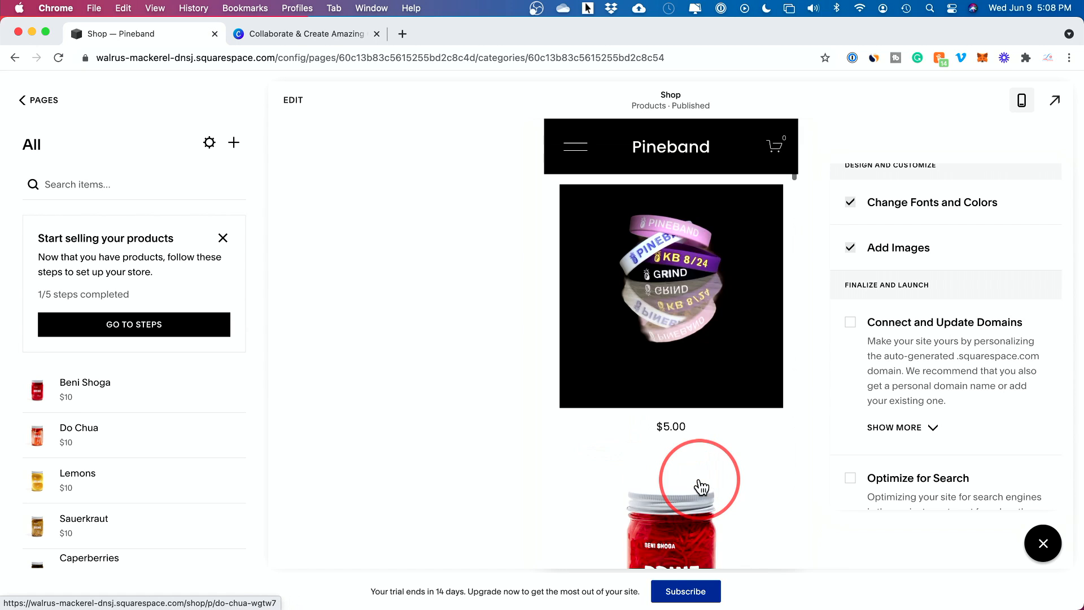
- Test the purchase flow by adding the bracelet product to the cart and proceeding to checkout, and return to the site editor
left_click(655, 312)
scroll(703, 392, "down", 3)
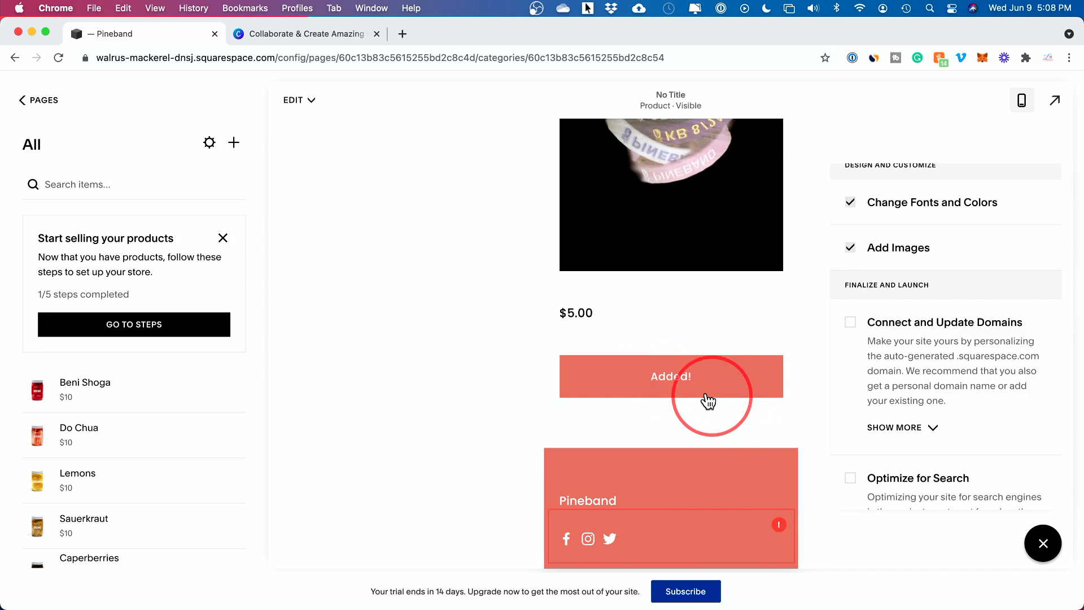
scroll(703, 398, "up", 4)
left_click(772, 148)
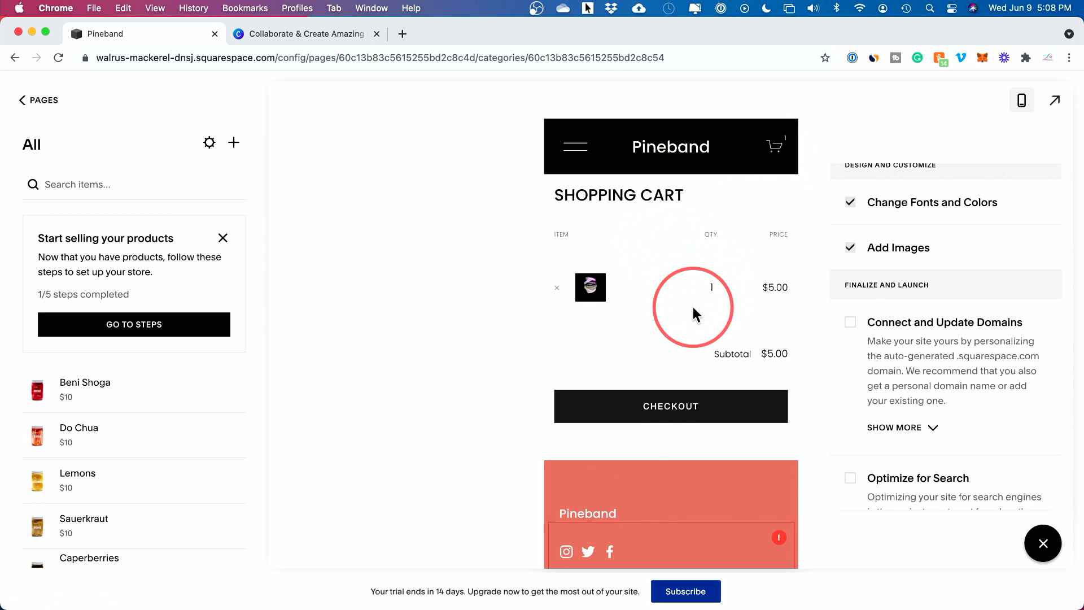
left_click(649, 415)
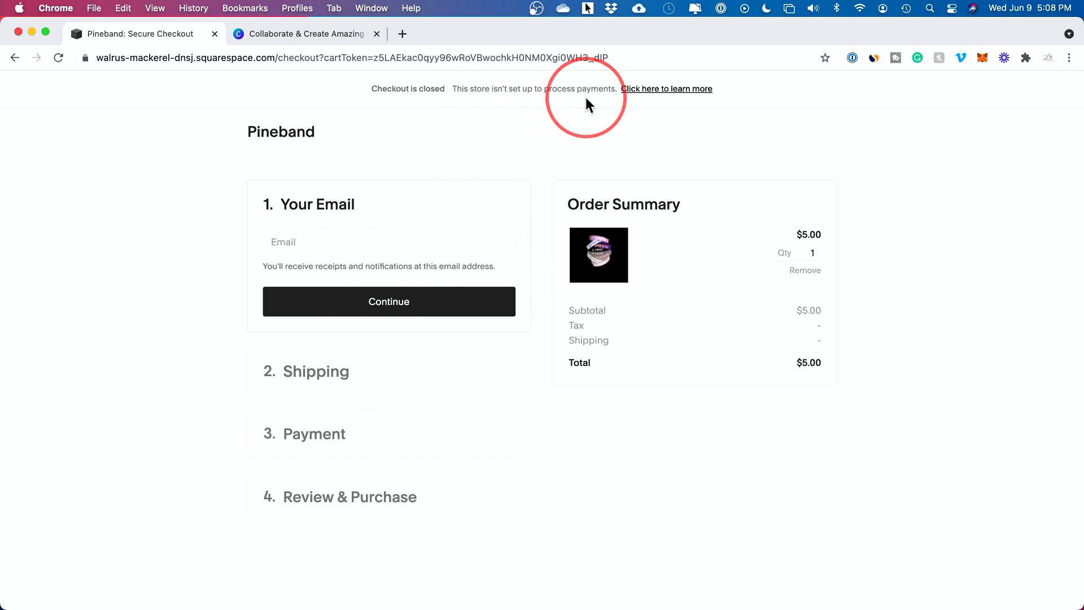
left_click(13, 59)
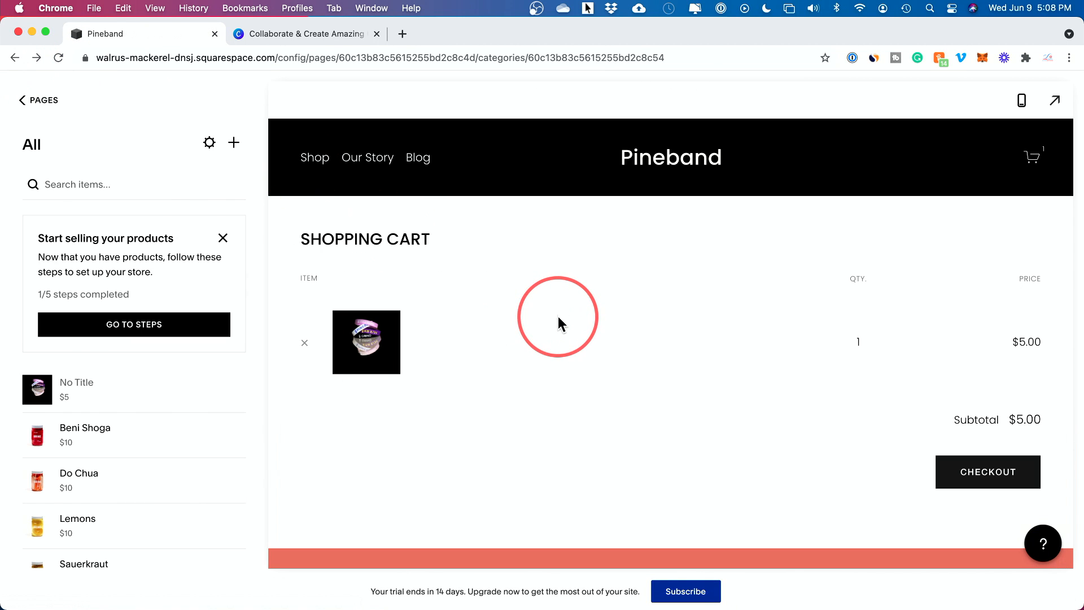
- Examine the Marketing options and the SEO settings, and return to the main site menu
left_click(25, 105)
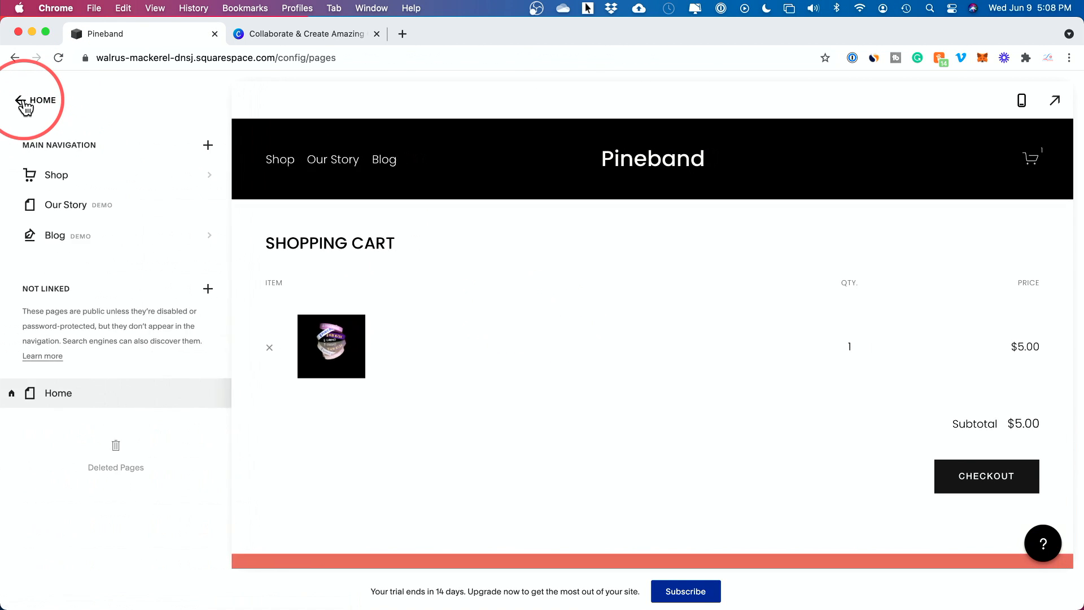
scroll(766, 379, "down", 2)
scroll(765, 377, "down", 1)
scroll(764, 376, "up", 3)
scroll(765, 376, "down", 3)
scroll(764, 376, "up", 3)
left_click(34, 105)
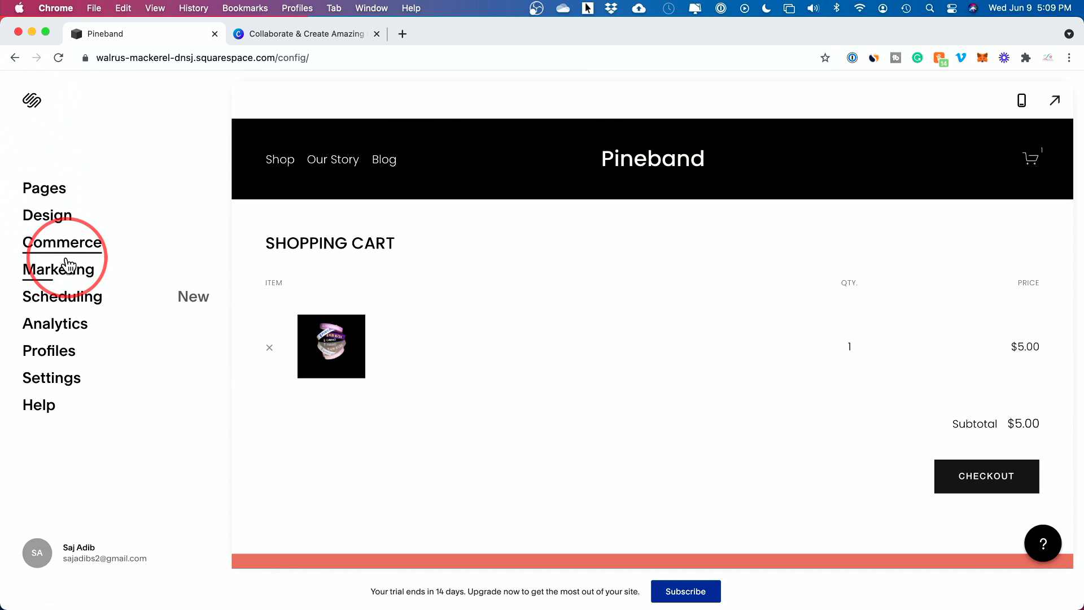
left_click(57, 269)
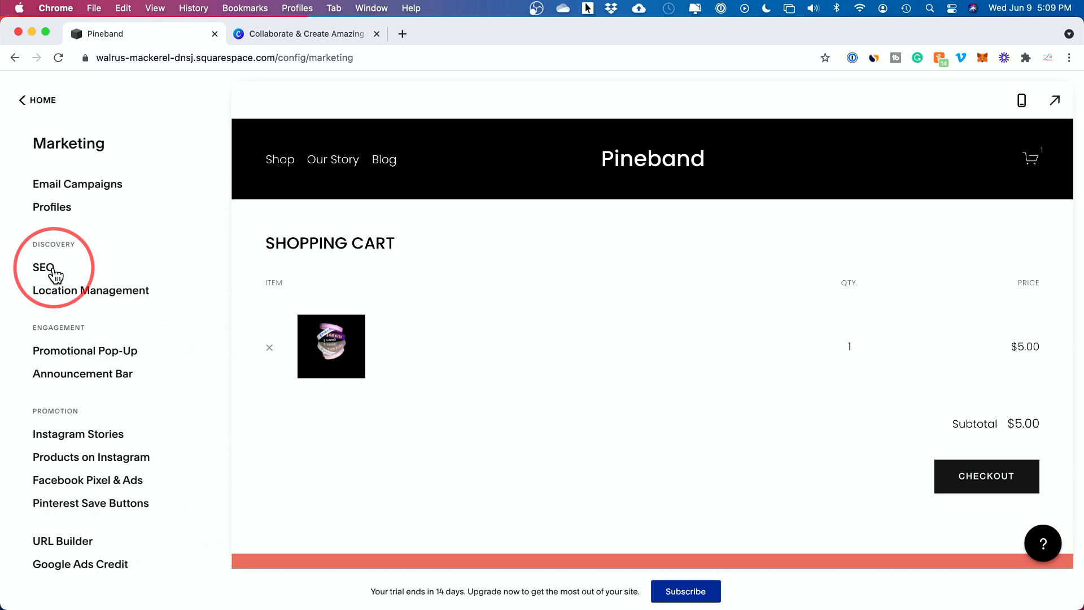
scroll(33, 277, "down", 1)
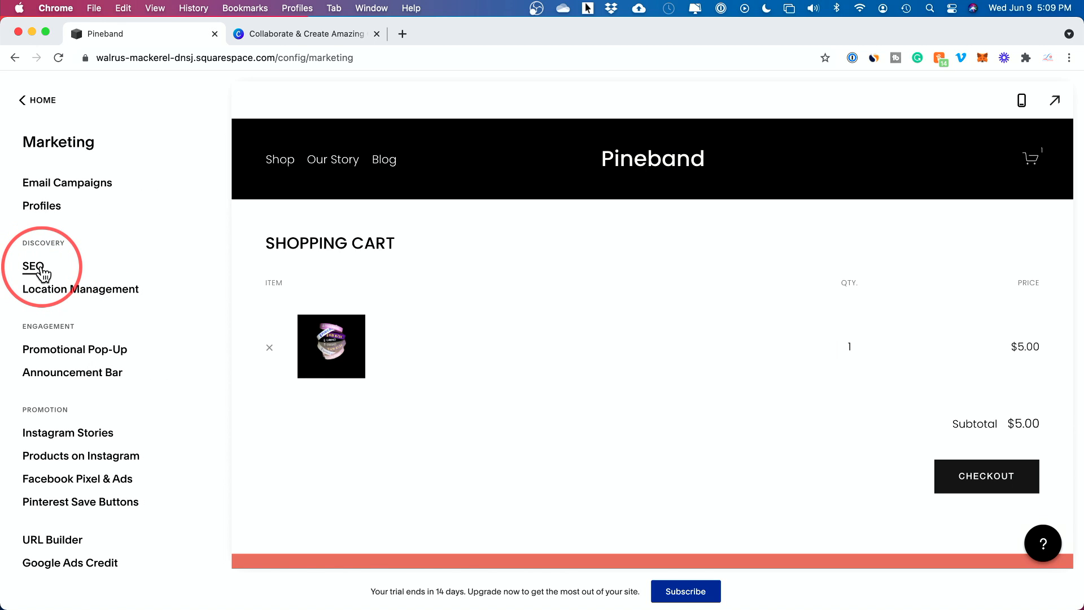
left_click(41, 270)
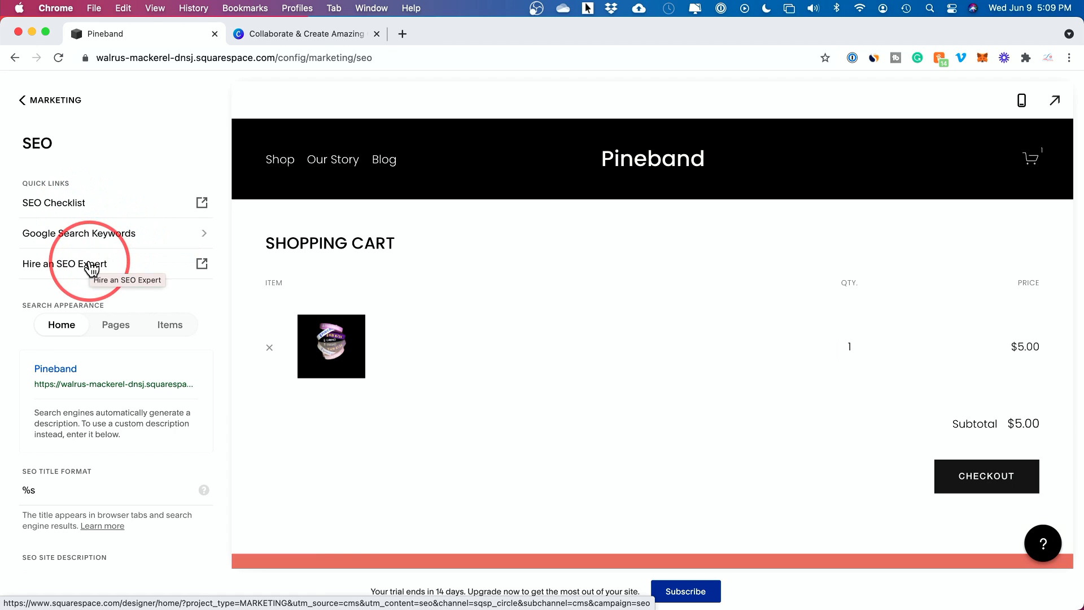
left_click(25, 102)
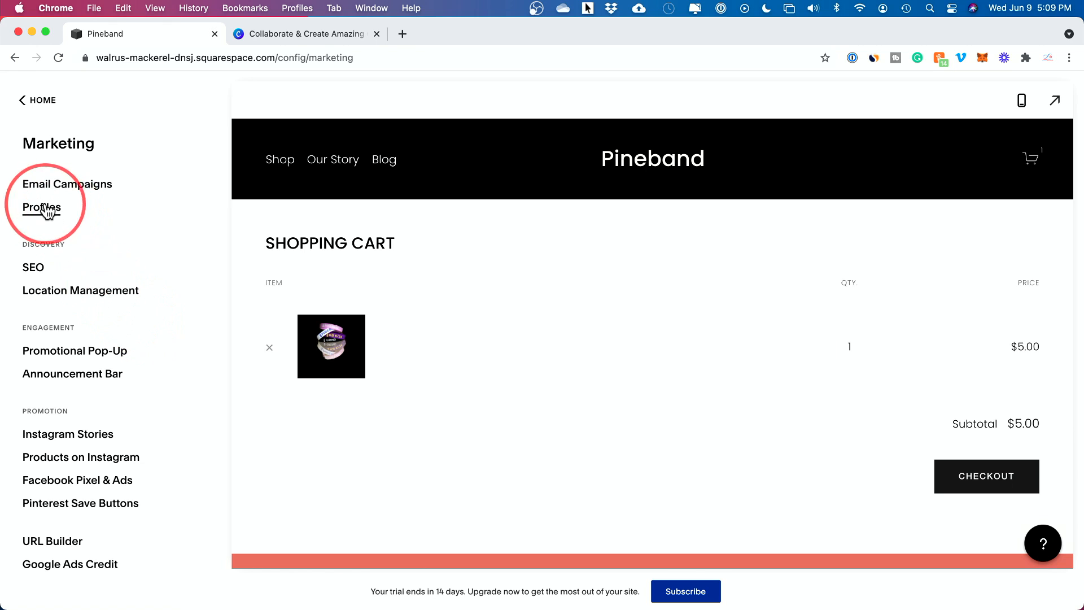
left_click(29, 100)
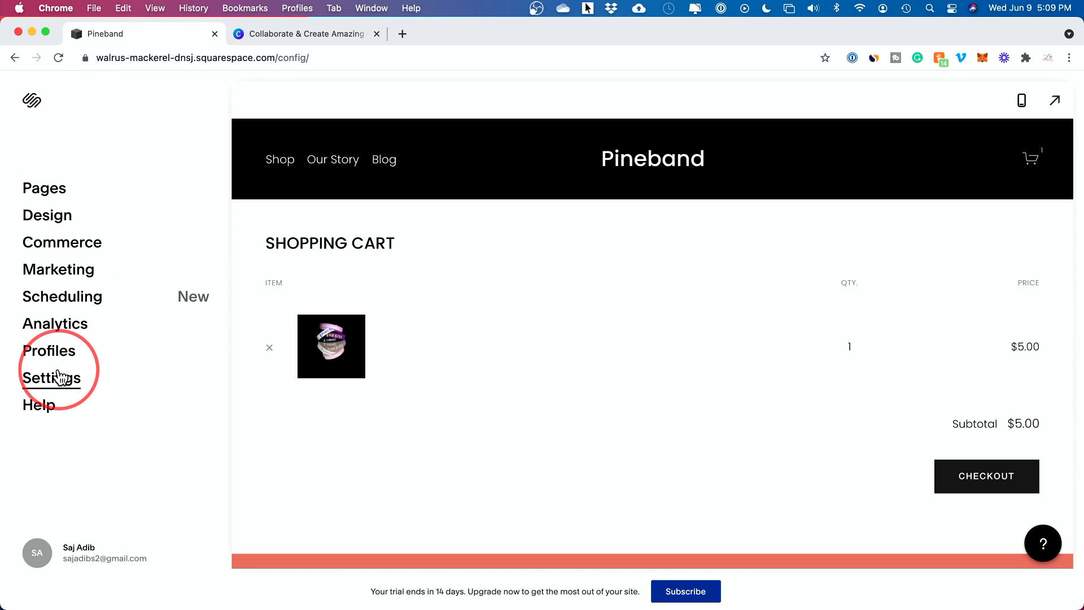
- Show the Home page in the preview, try to set Site Availability to Public, and open the upgrade plans for publishing
left_click(636, 164)
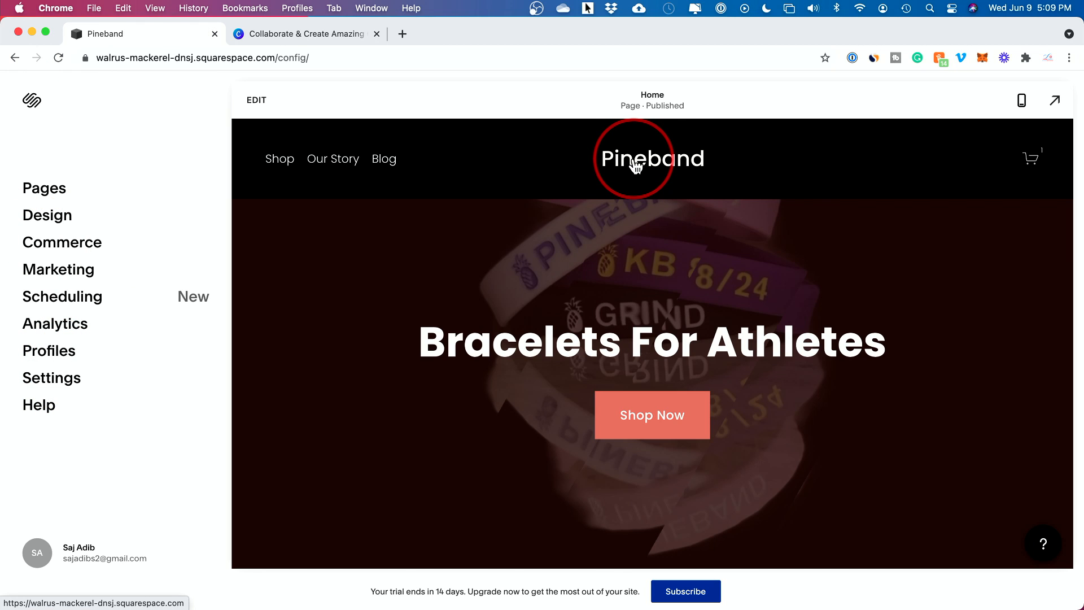
left_click(48, 379)
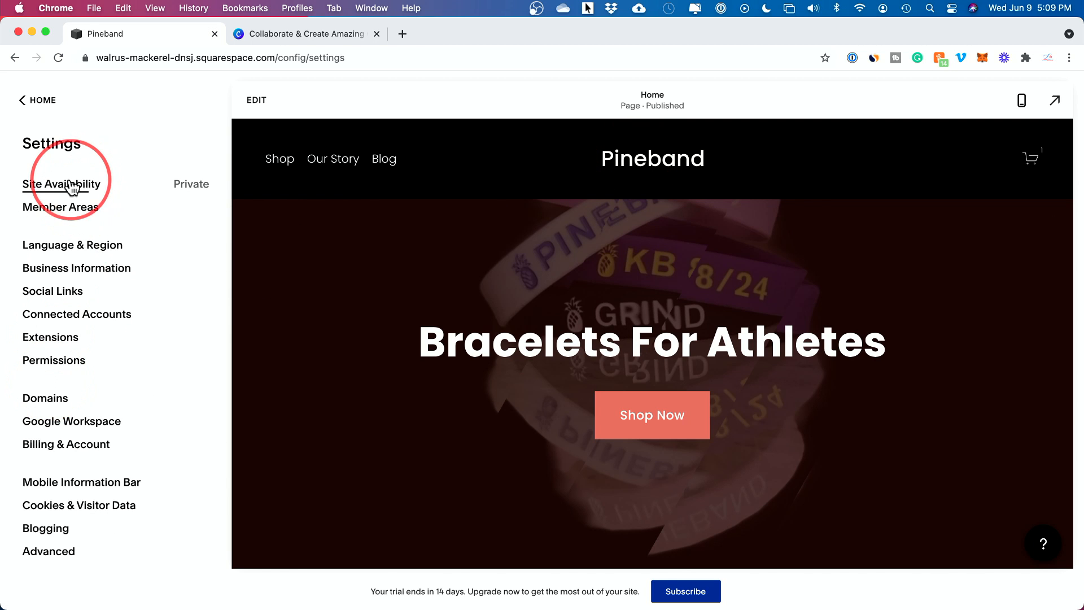
left_click(34, 184)
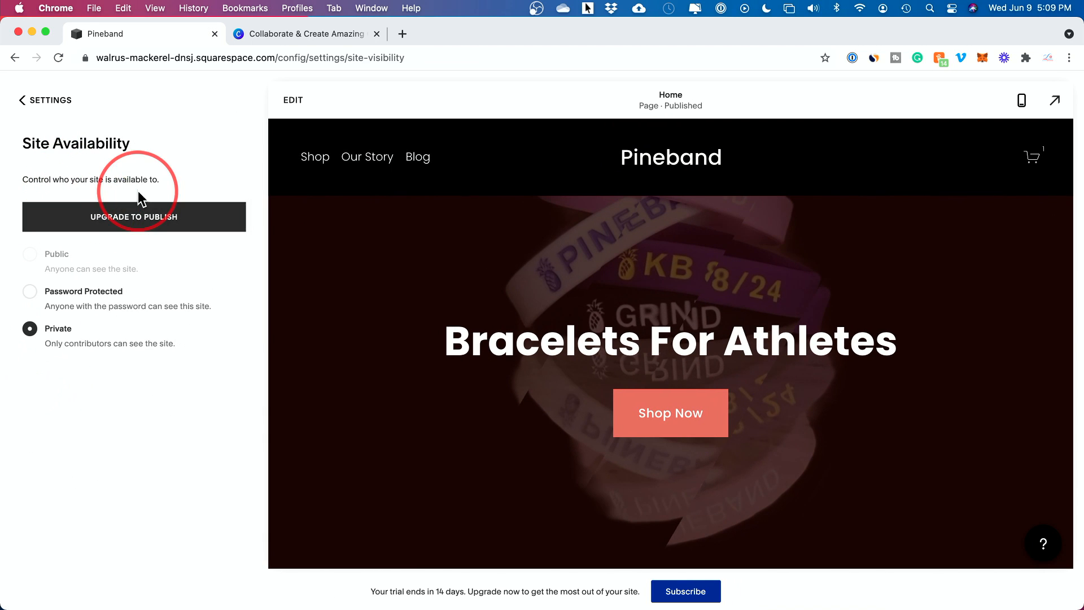
left_click(29, 257)
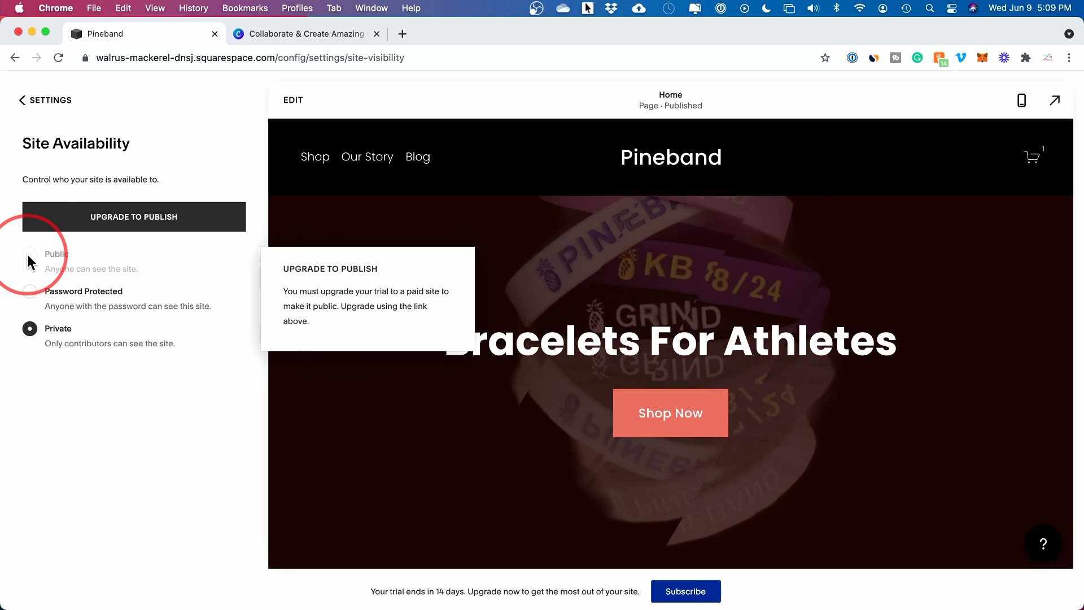
left_click(116, 221)
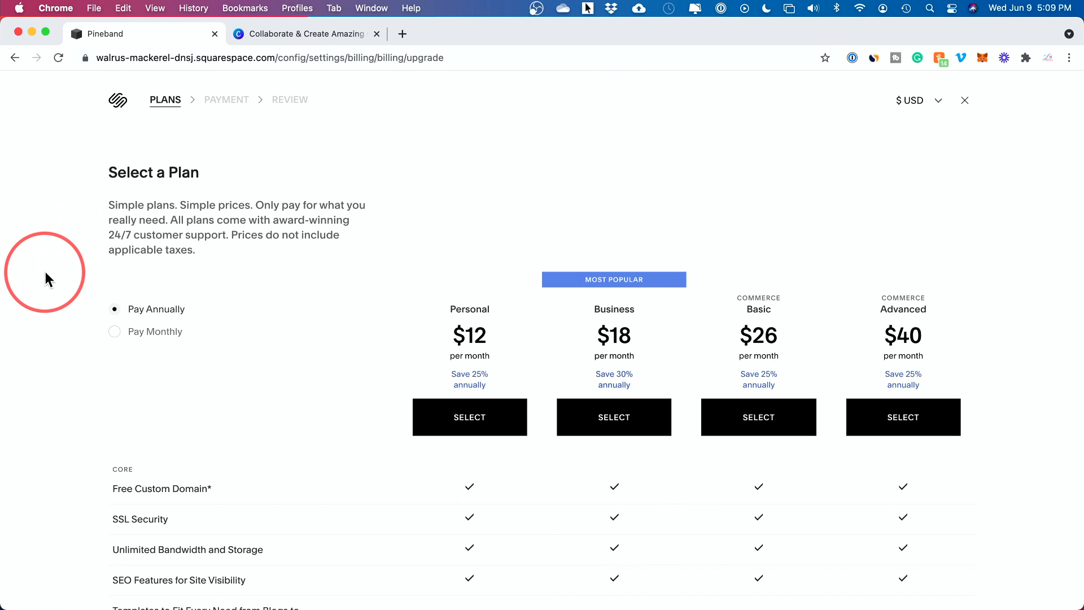
- Compare the core and commerce features of the Personal, Business, Basic, and Advanced plans, including Free Custom Domain and Professional Email from Google
scroll(46, 272, "down", 3)
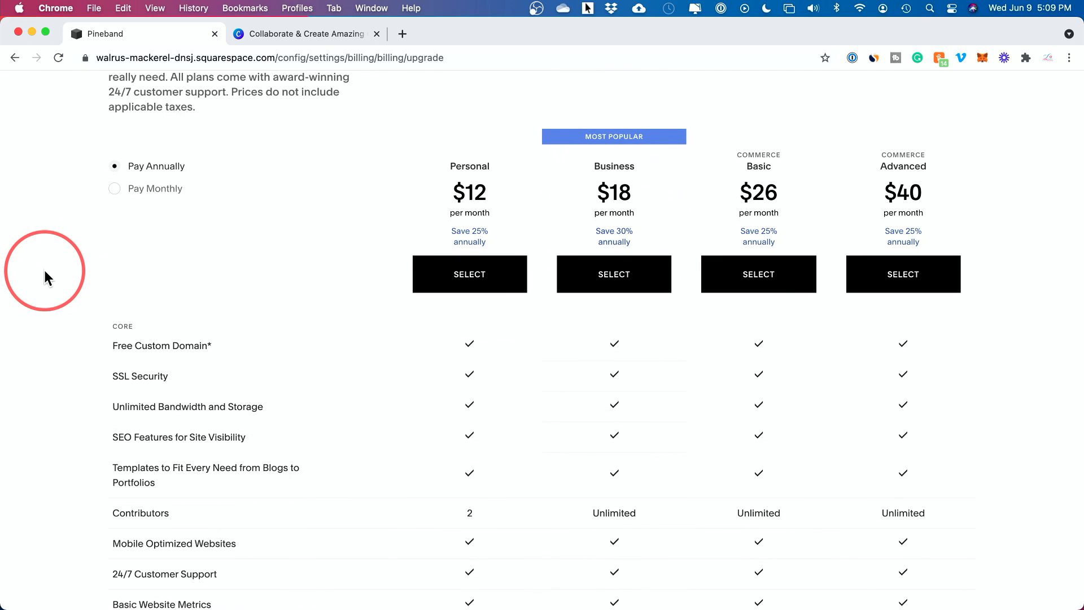
scroll(44, 270, "up", 3)
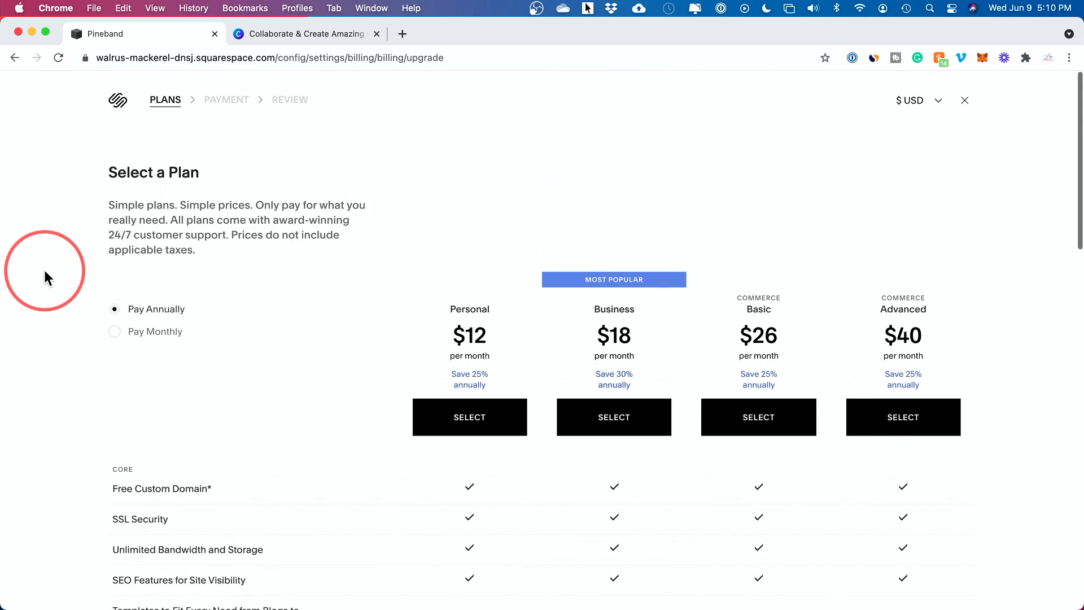
scroll(44, 270, "down", 4)
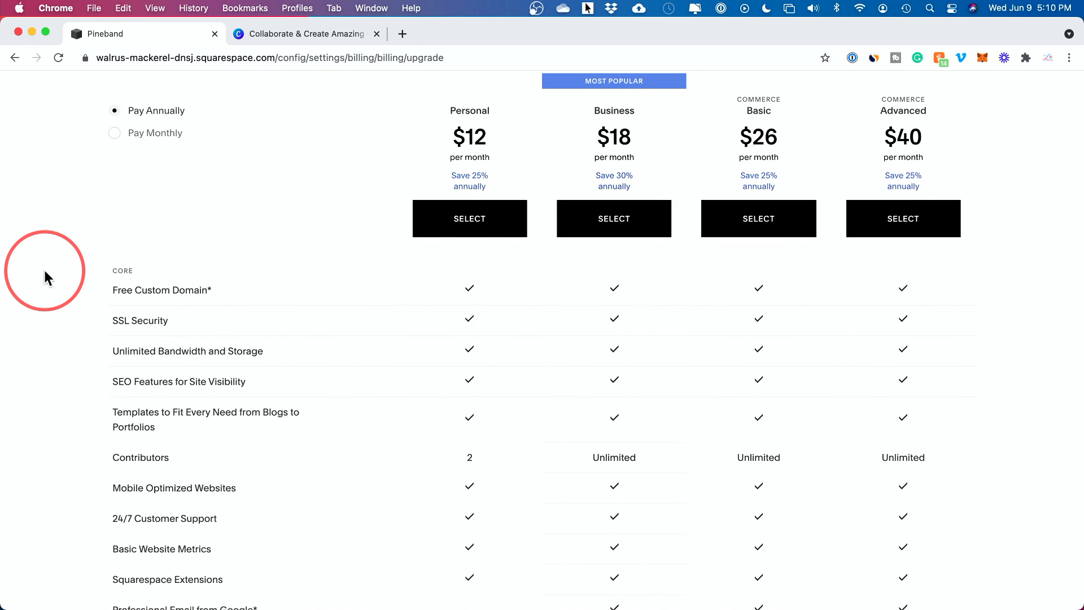
mouse_move(118, 289)
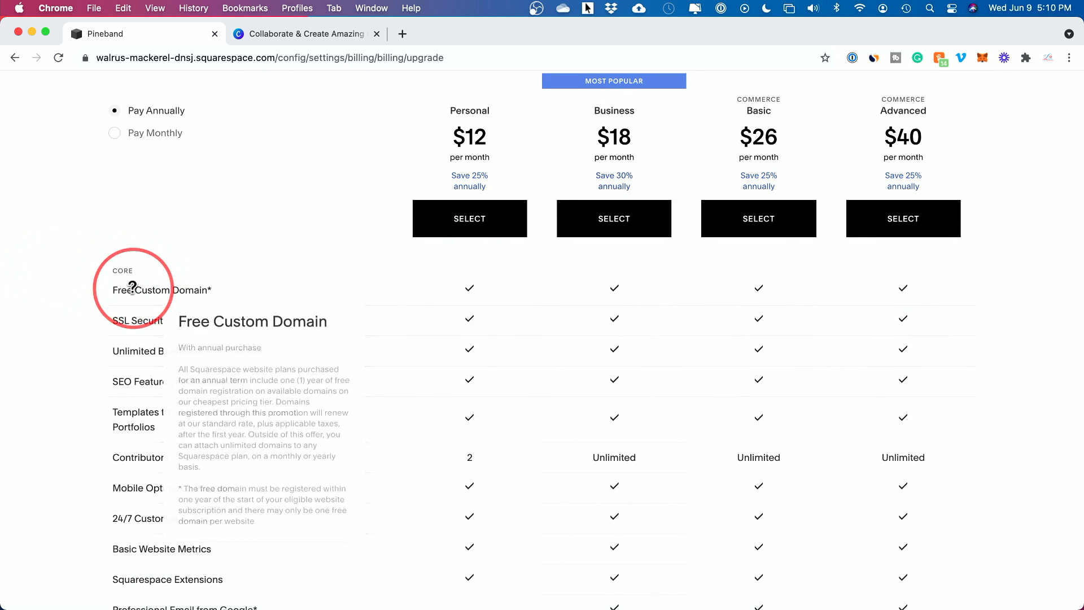
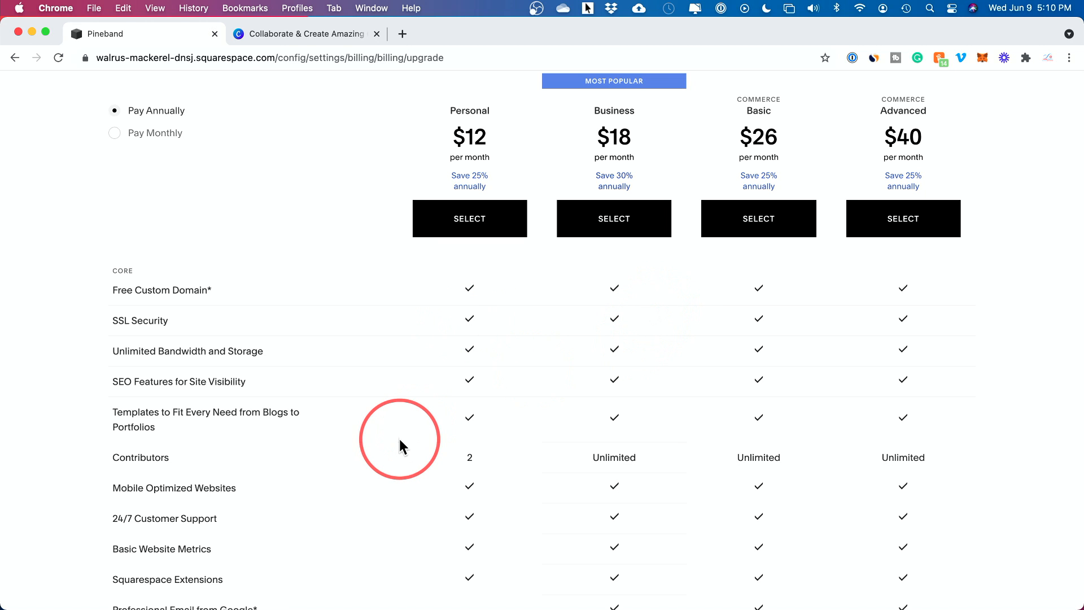
scroll(402, 438, "down", 4)
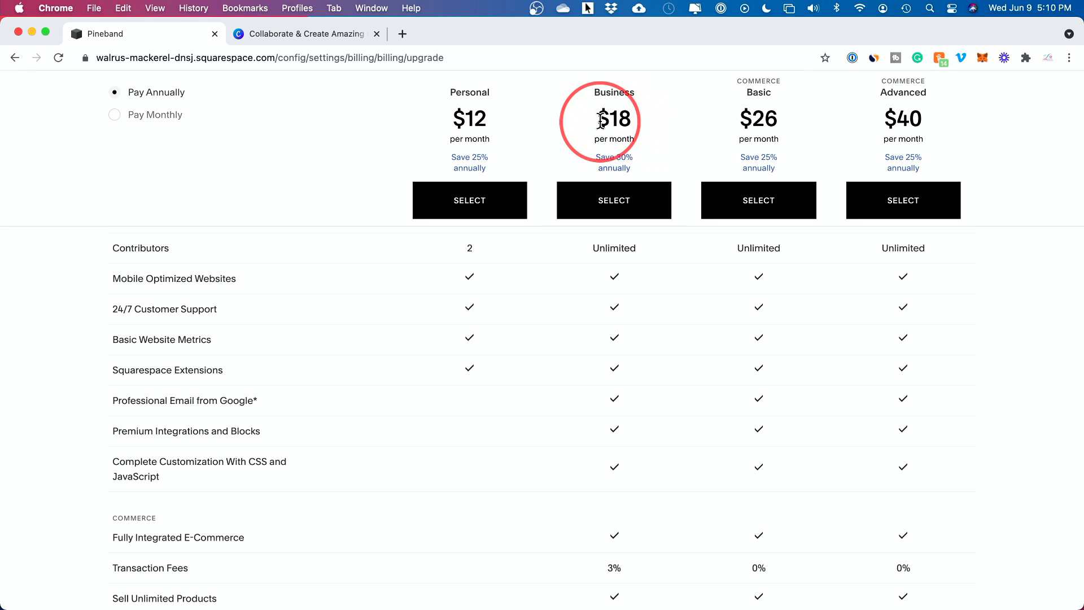
mouse_move(167, 454)
mouse_move(177, 399)
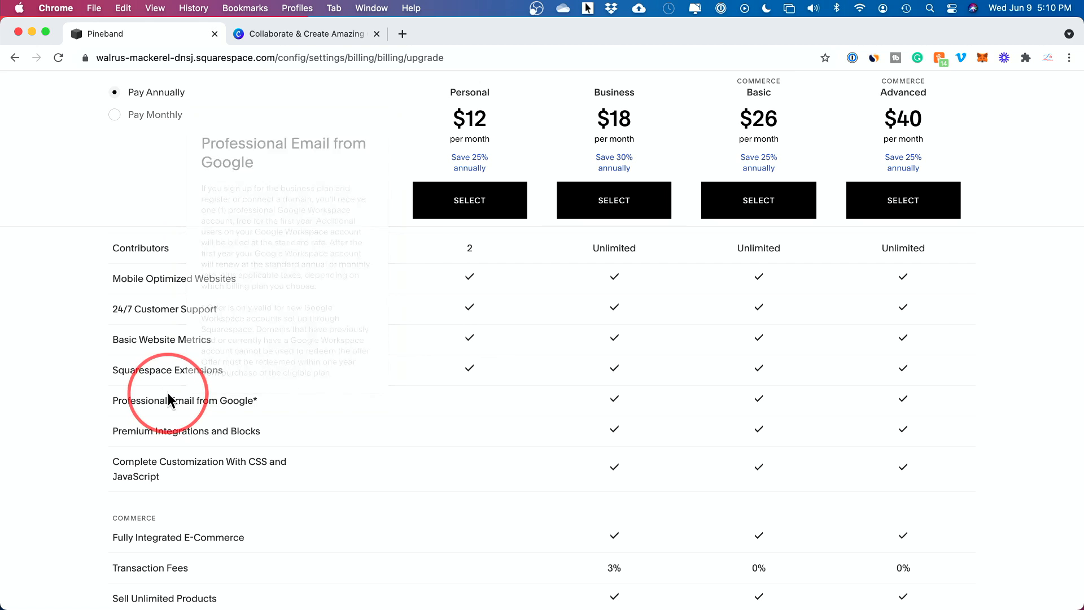
mouse_move(246, 433)
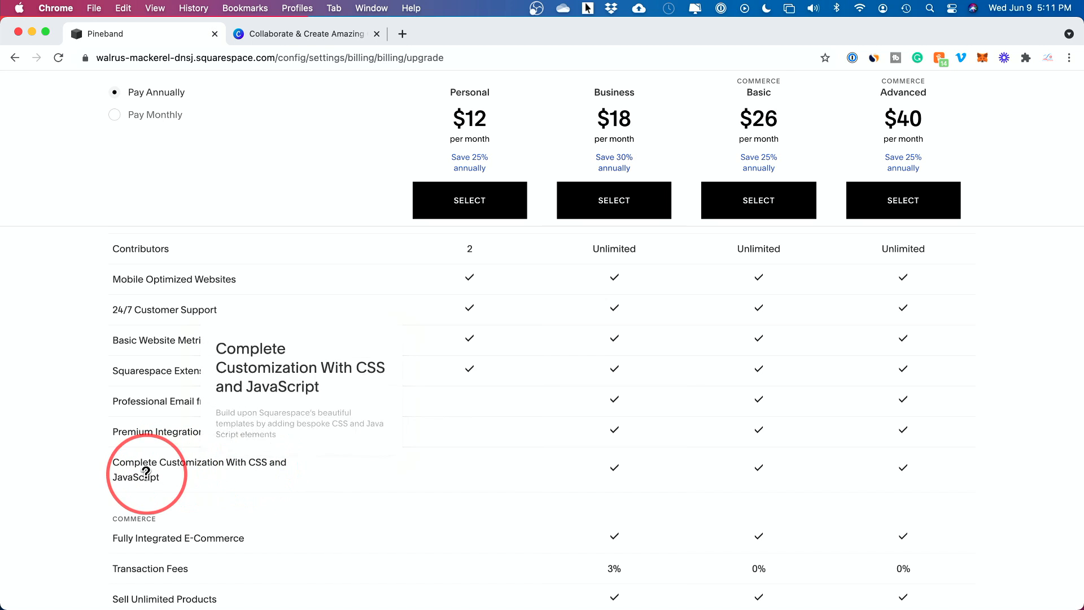
scroll(59, 445, "down", 3)
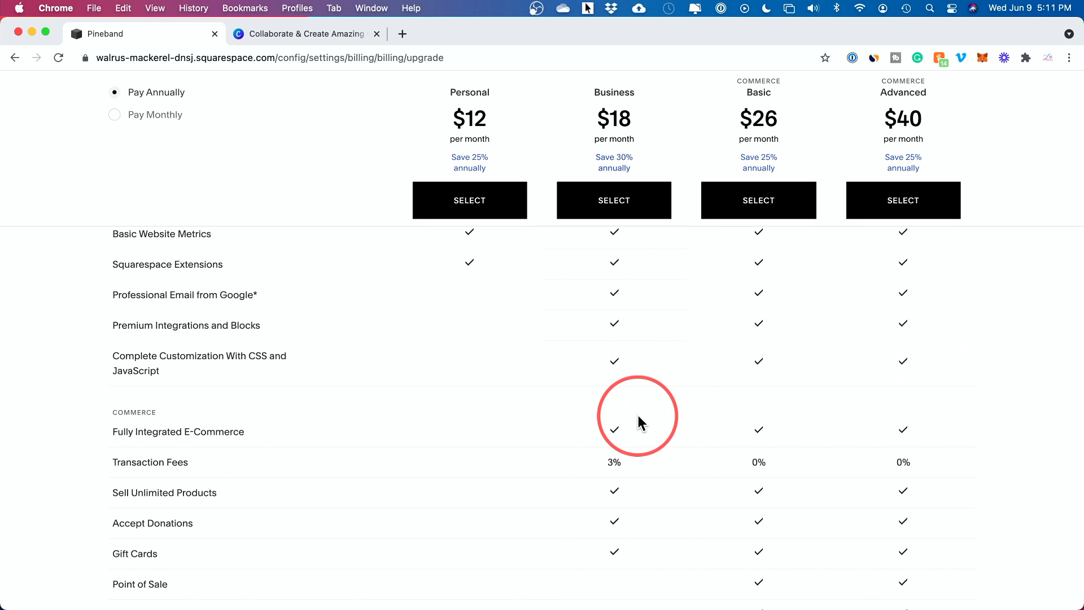
scroll(638, 415, "down", 1)
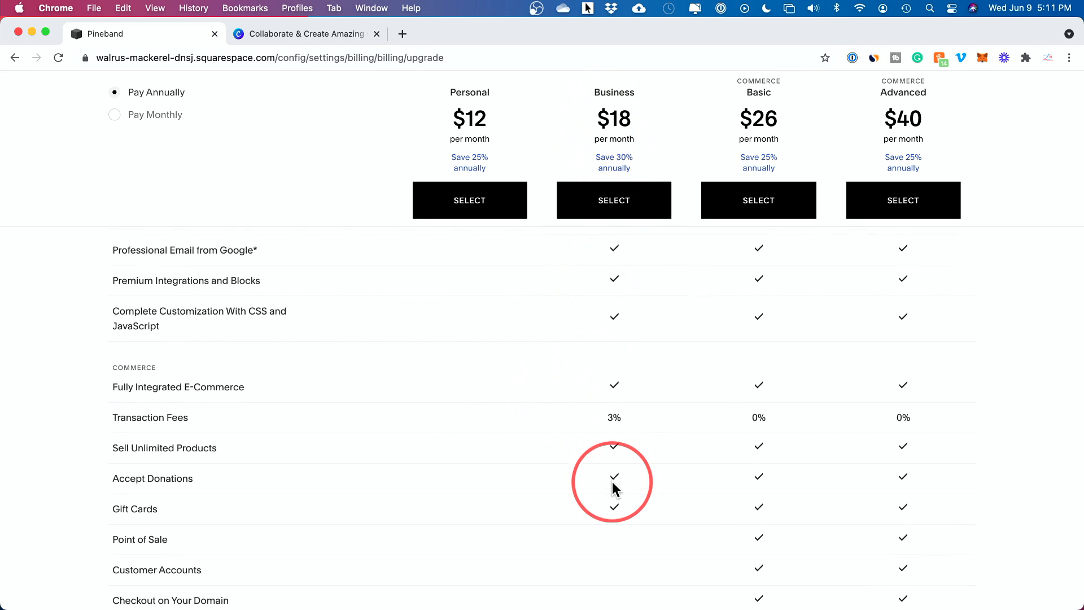
scroll(614, 489, "down", 1)
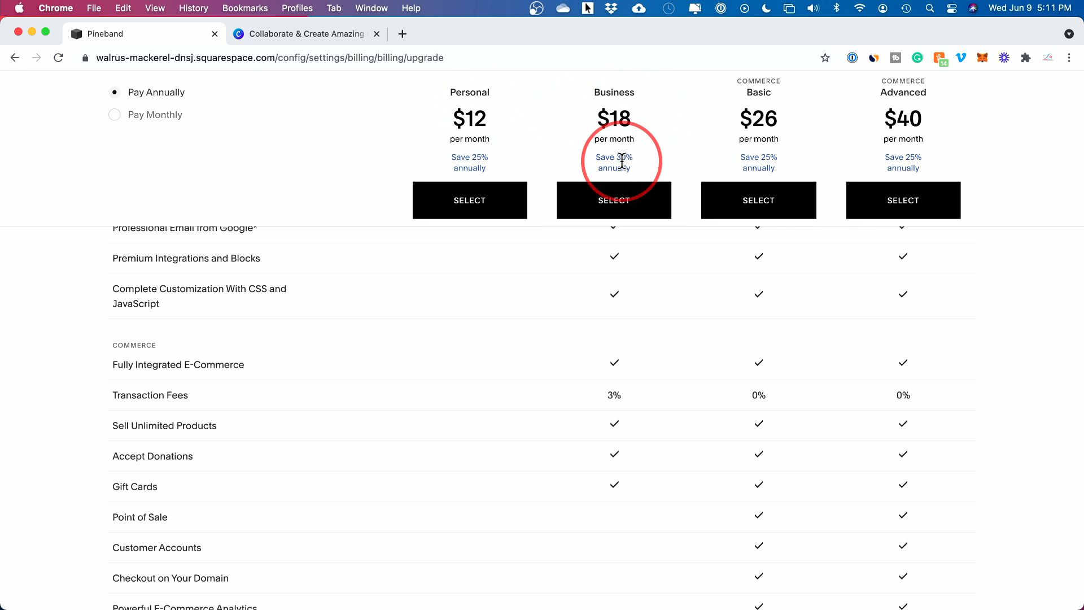
- Compare the remaining commerce and marketing features of the plans, and select the Business plan with monthly payment
scroll(625, 461, "down", 10)
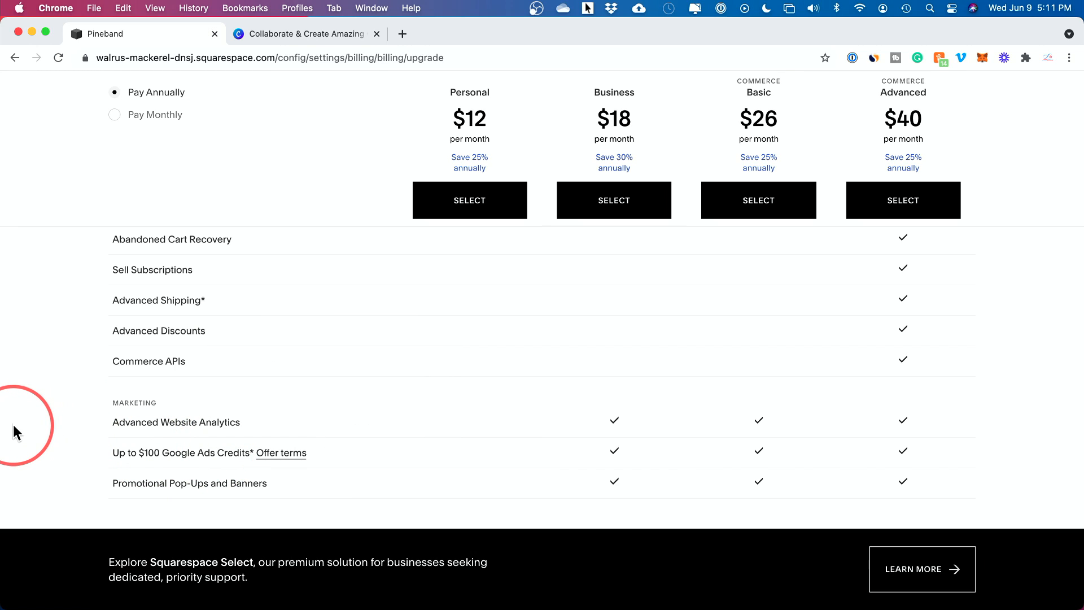
scroll(646, 477, "up", 10)
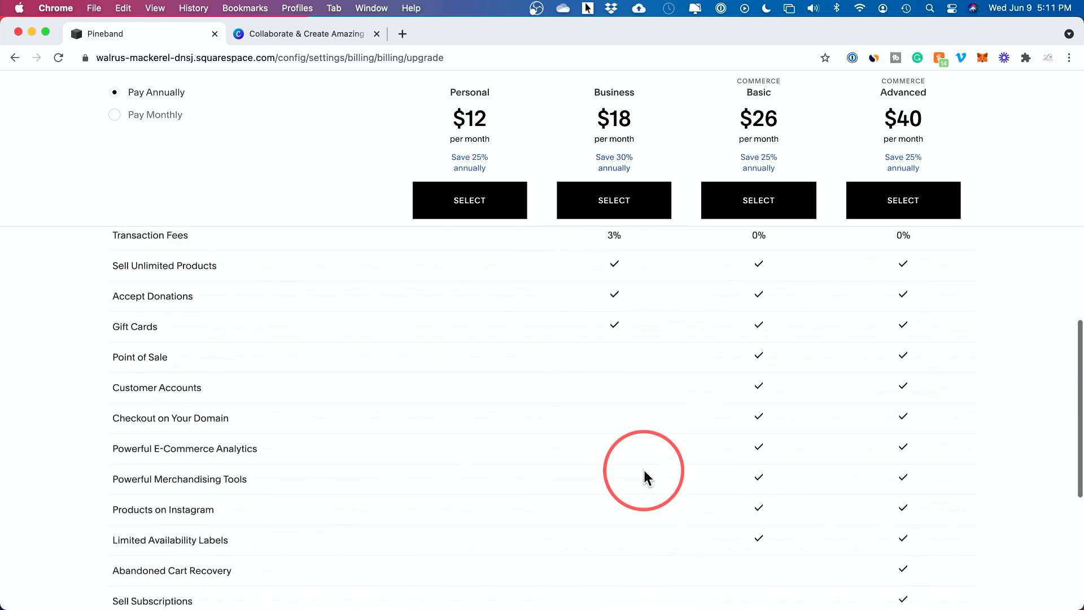
scroll(644, 472, "up", 4)
left_click(619, 425)
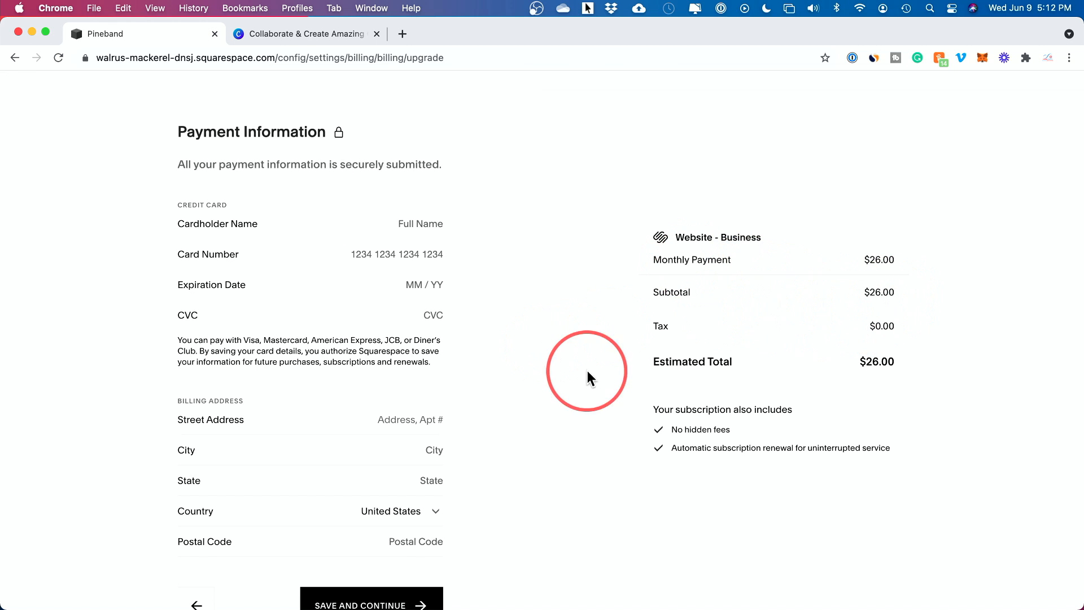
- Examine the payment information form and cost summary for the Business plan, and exit the upgrade without subscribing
scroll(629, 327, "down", 1)
scroll(636, 396, "up", 2)
scroll(636, 395, "down", 2)
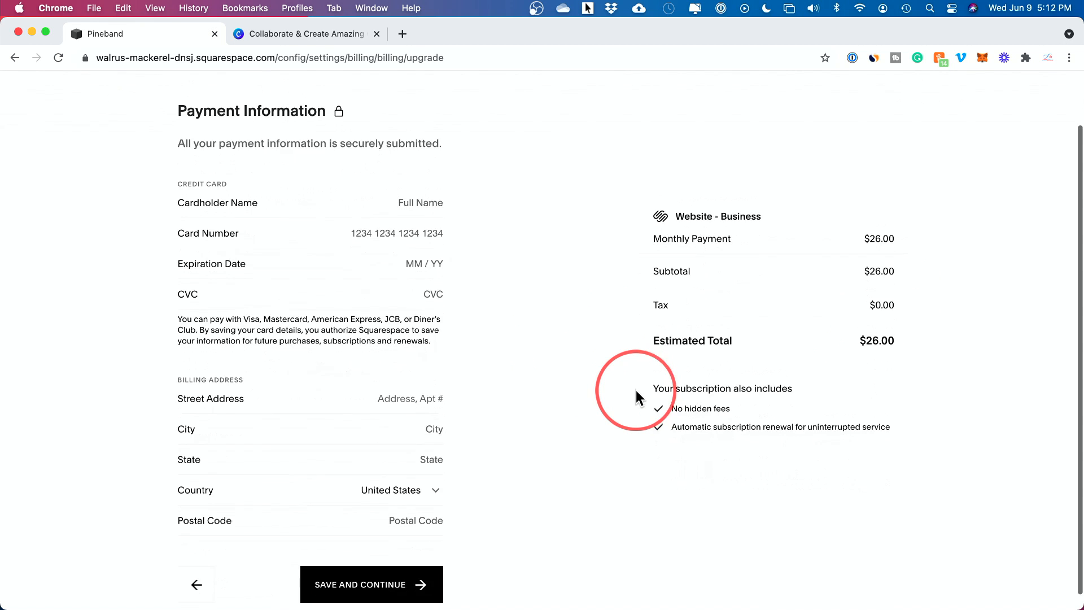
scroll(633, 380, "up", 2)
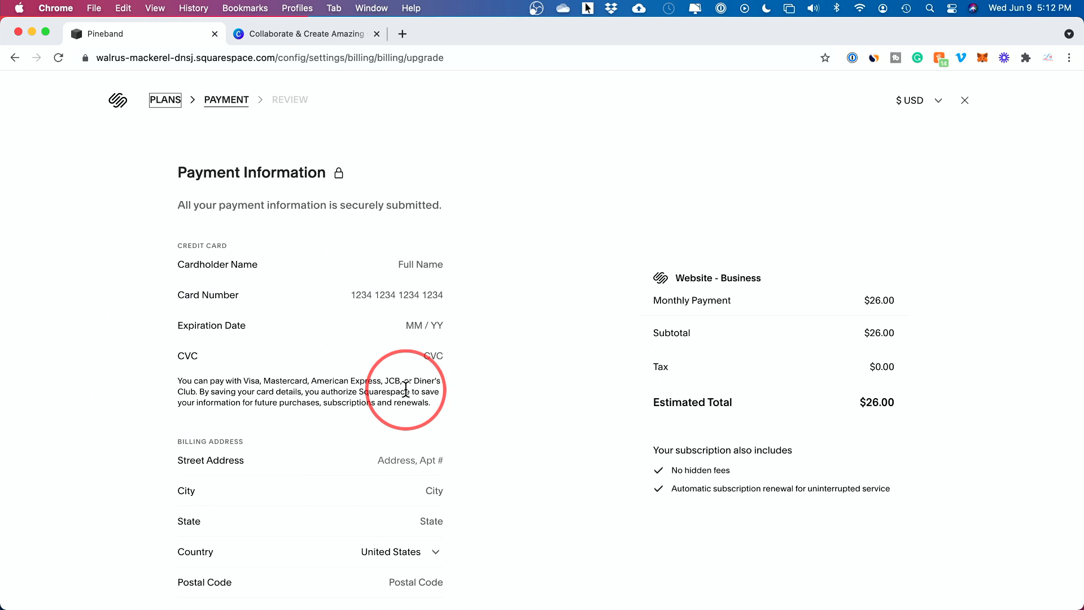
left_click(163, 105)
left_click(965, 101)
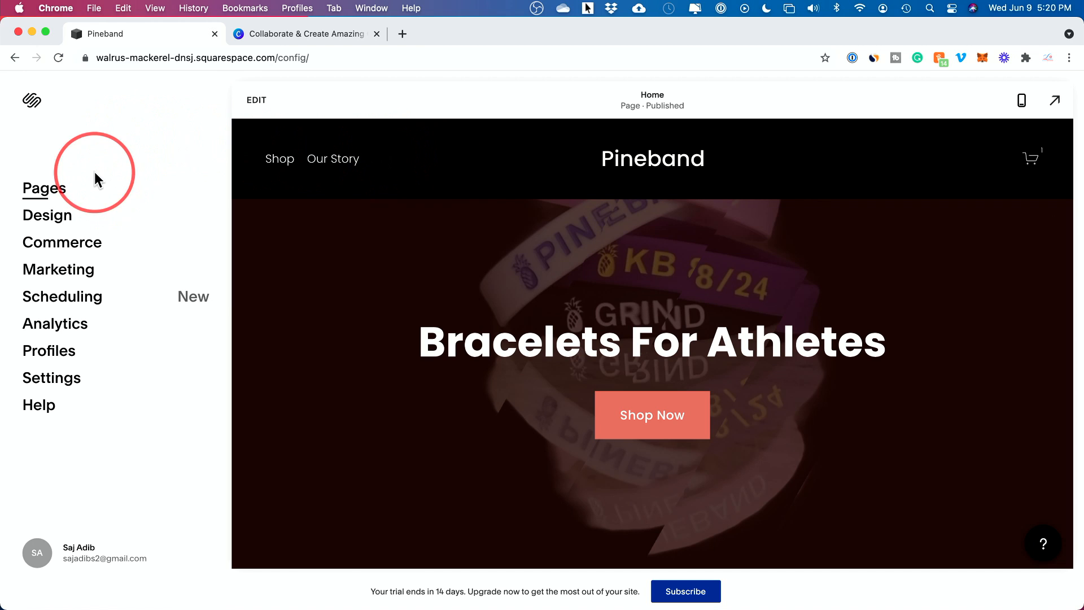
- Open the Our Story page for editing and replace the first paragraph under the heading with "coming soon"
left_click(43, 188)
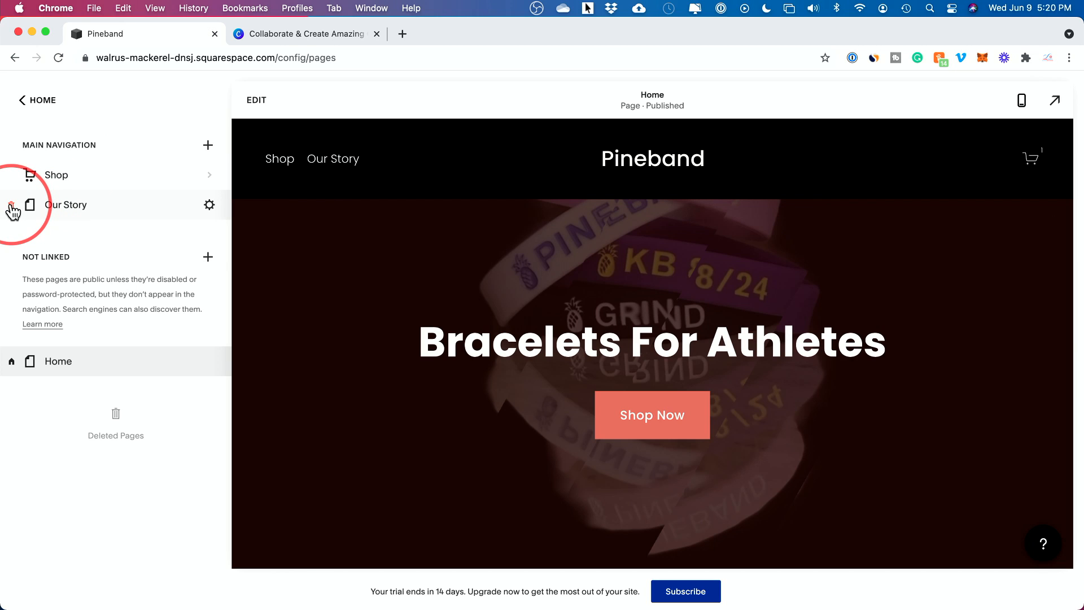
left_click(61, 209)
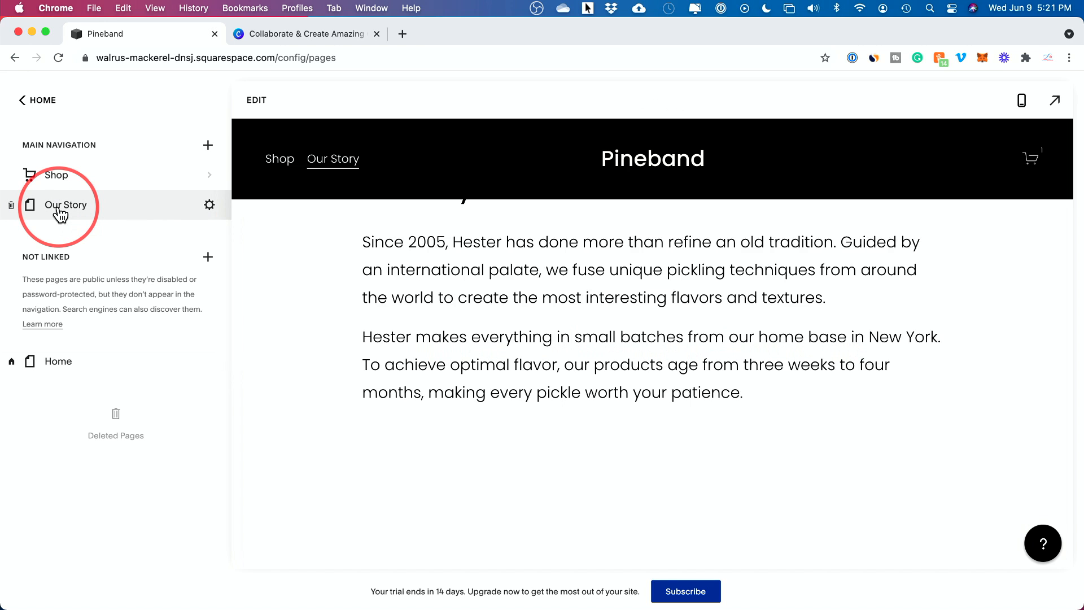
left_click(257, 101)
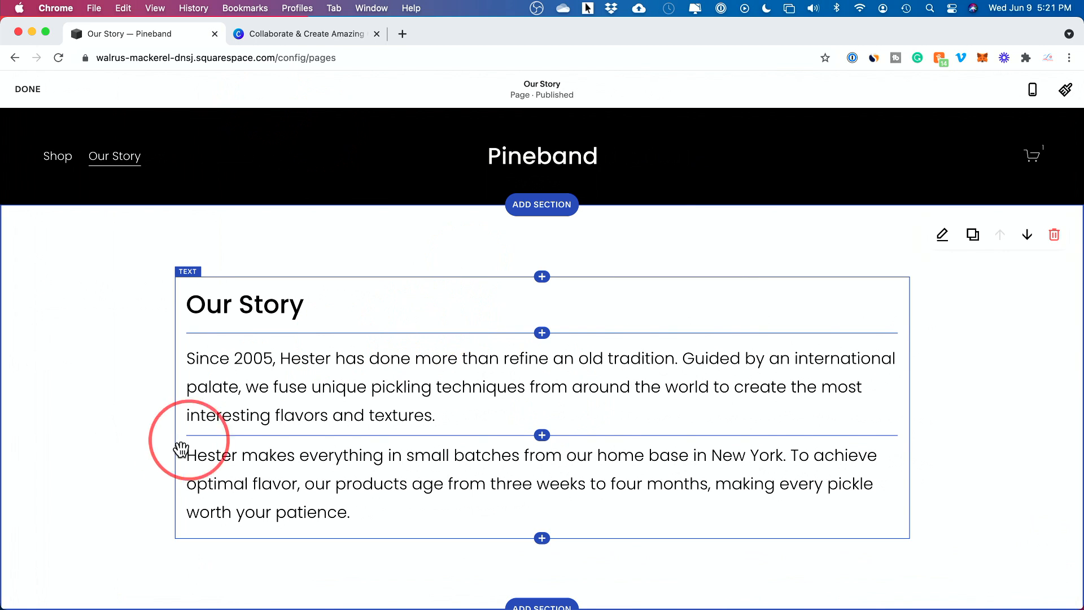
left_click(234, 359)
double_click(199, 359)
left_click_drag(213, 358, 524, 423)
type("coming so")
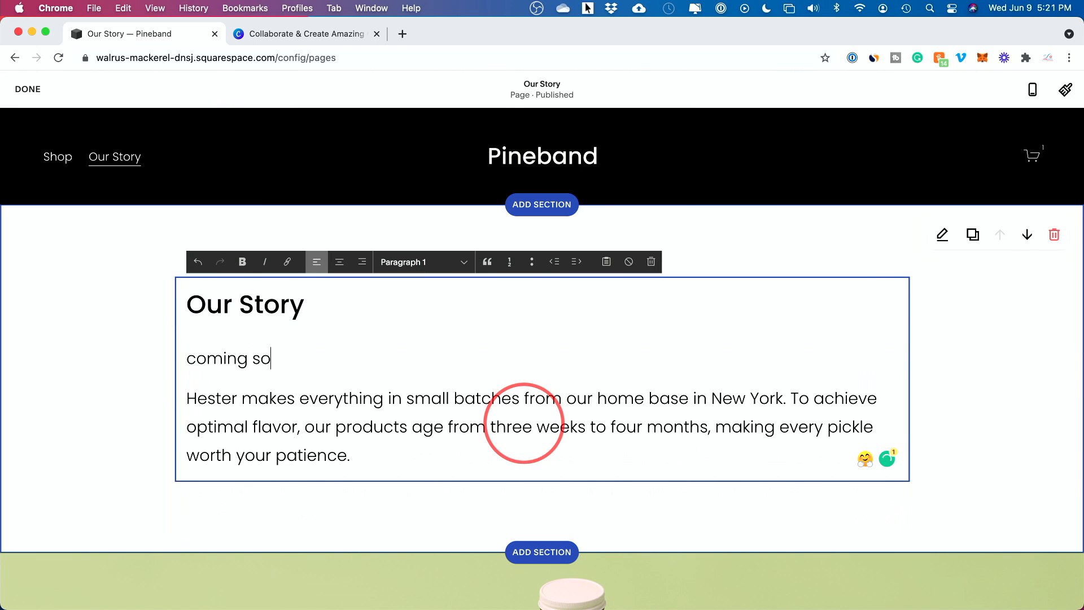
- Delete the paragraph about Hester's small batches below the "coming soon" text
left_click_drag(378, 456, 165, 400)
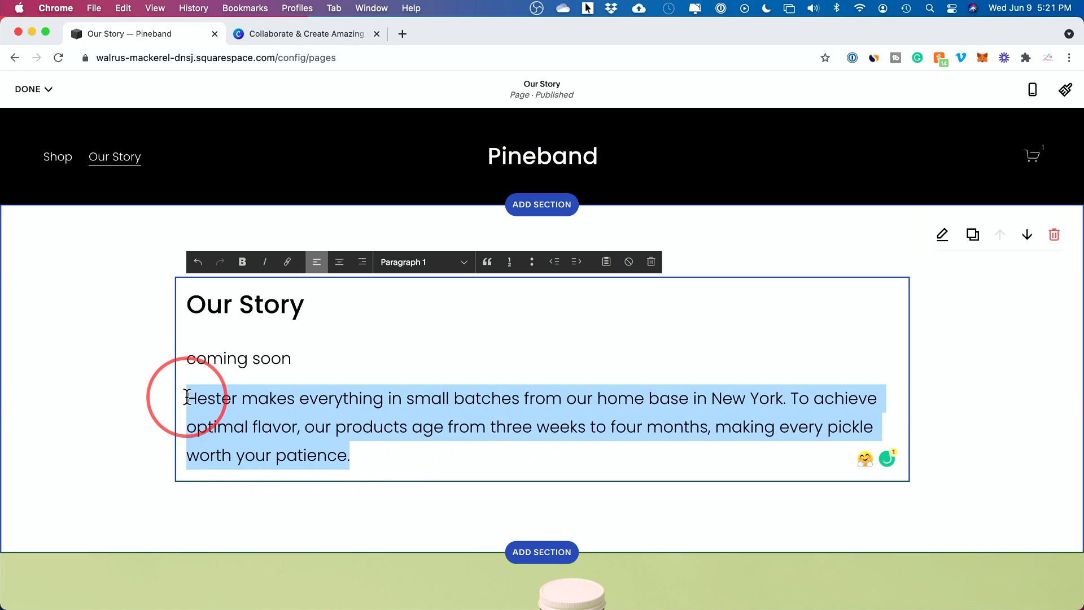
key("BackSpace")
key("BackSpace")
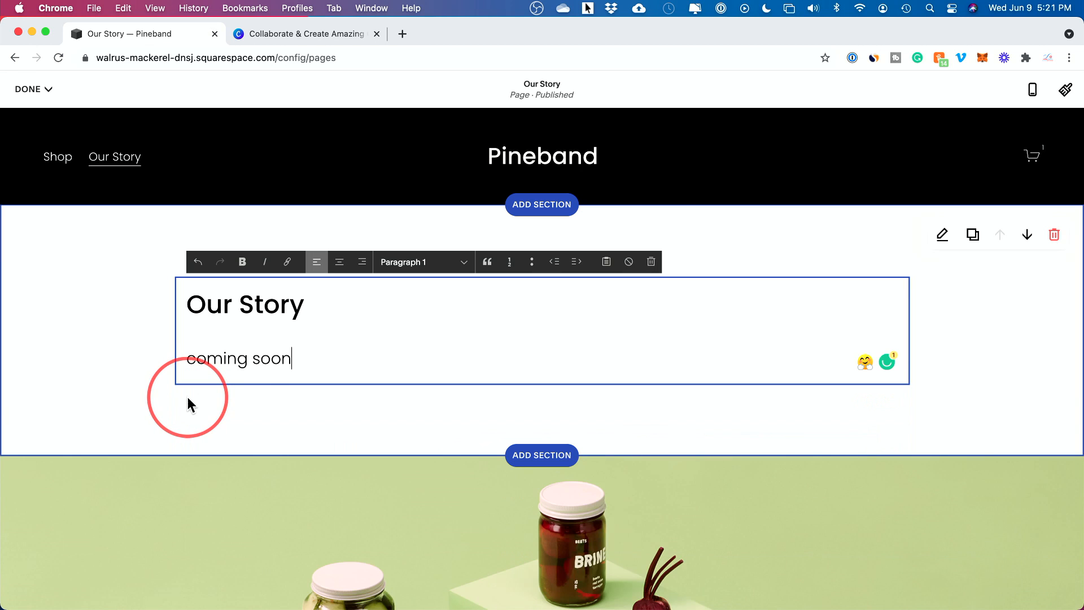
left_click(371, 413)
- Remove the section about Hester's fresh, organic produce from the Our Story page
scroll(189, 358, "down", 12)
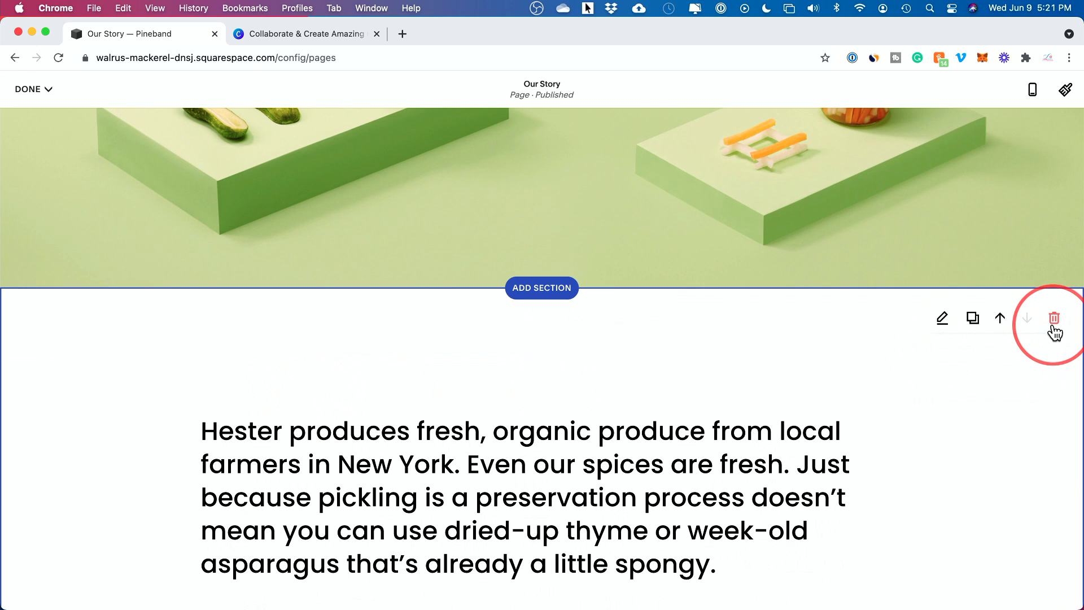
left_click(1054, 318)
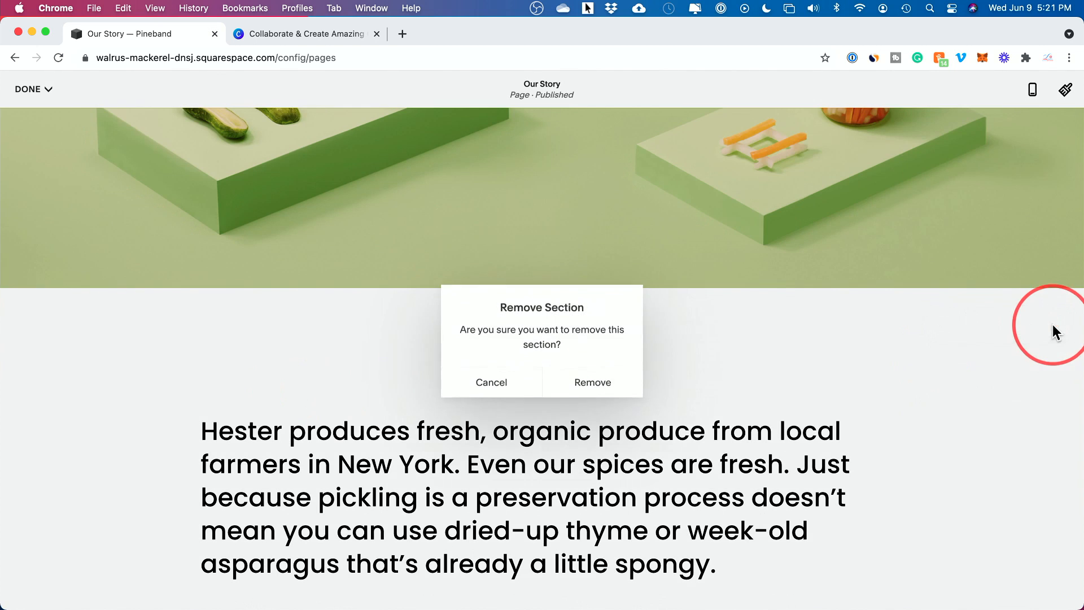
left_click(622, 395)
- Replace the pickle jar section's background image with the bracelets photo, and save the Our Story page
scroll(604, 389, "up", 5)
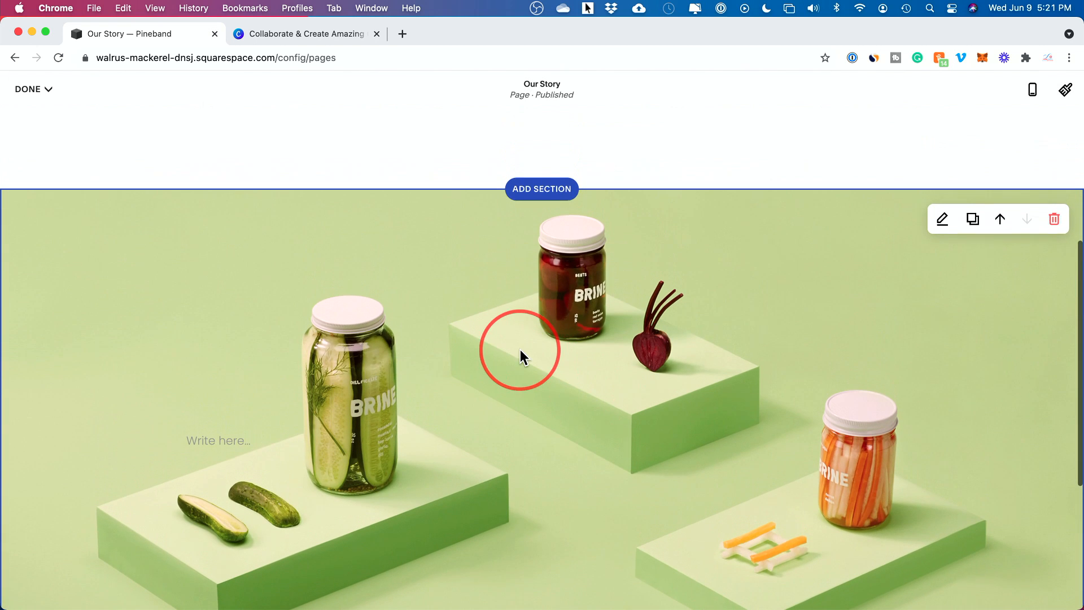
left_click(942, 220)
left_click(947, 322)
left_click(1011, 548)
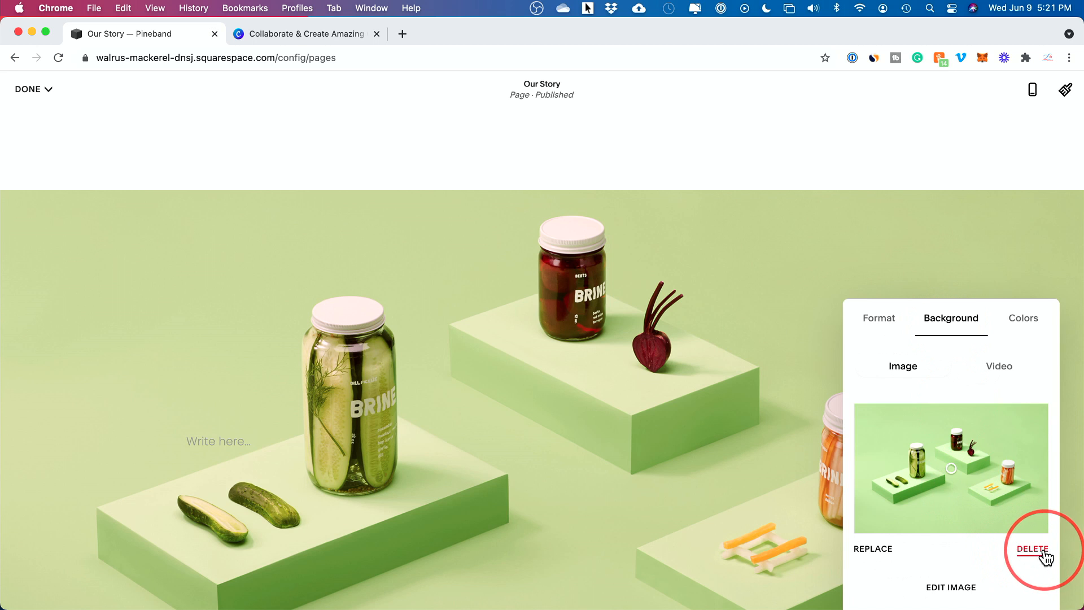
scroll(782, 315, "down", 4)
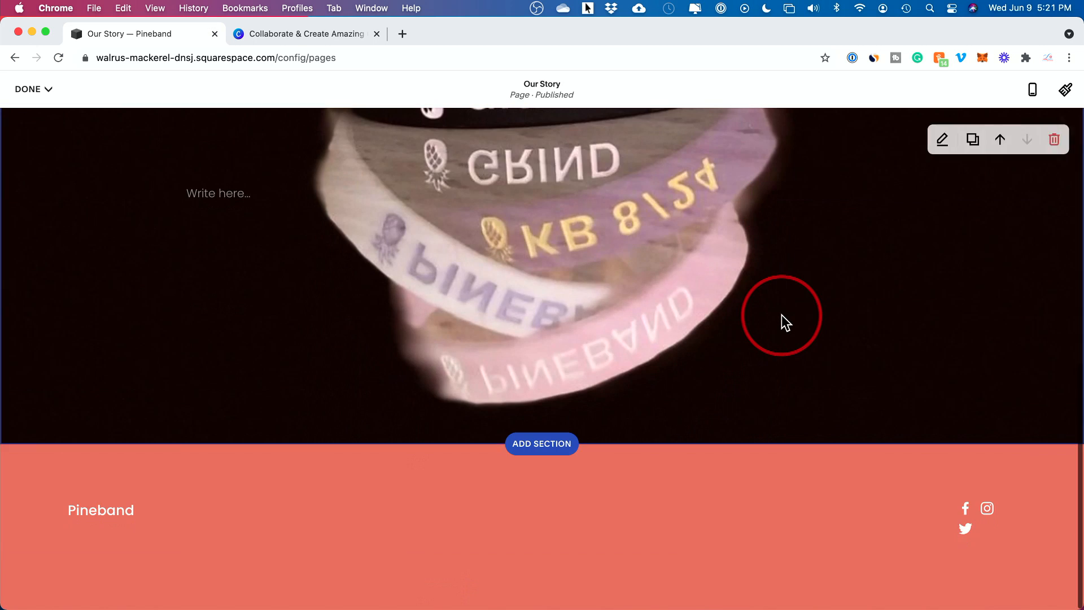
scroll(782, 314, "up", 9)
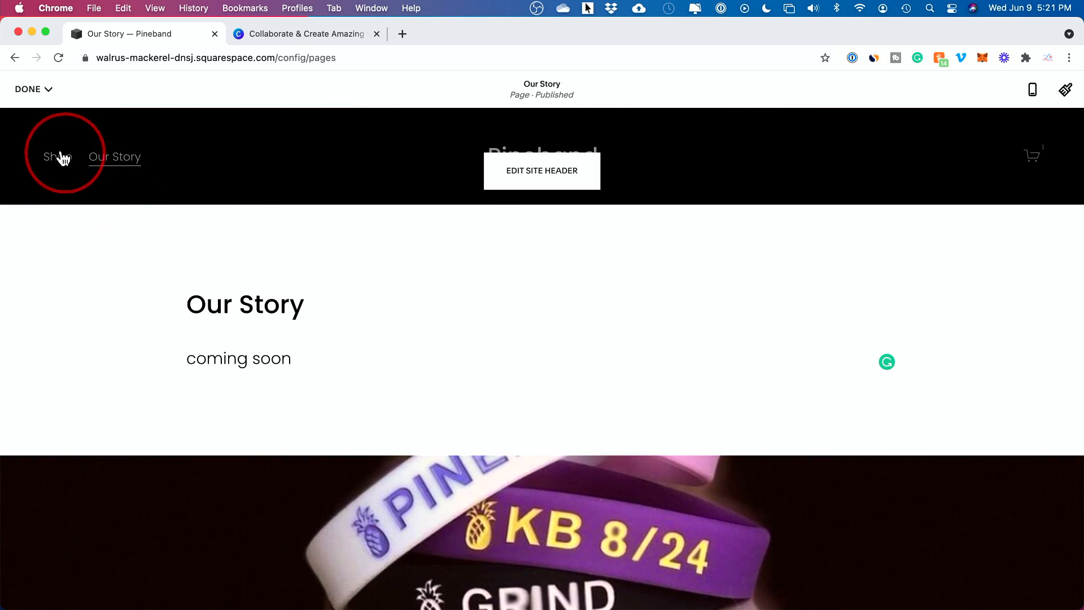
left_click(28, 92)
left_click(33, 115)
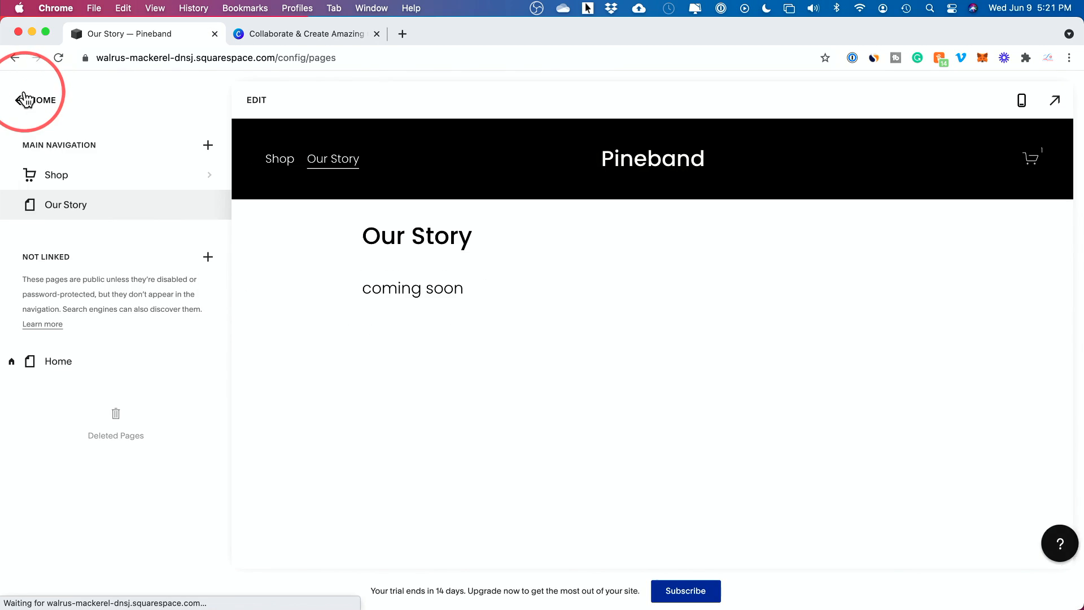
- Open the Beni Shoga product from the Shop page for editing, look through its settings, and select its title
left_click(60, 185)
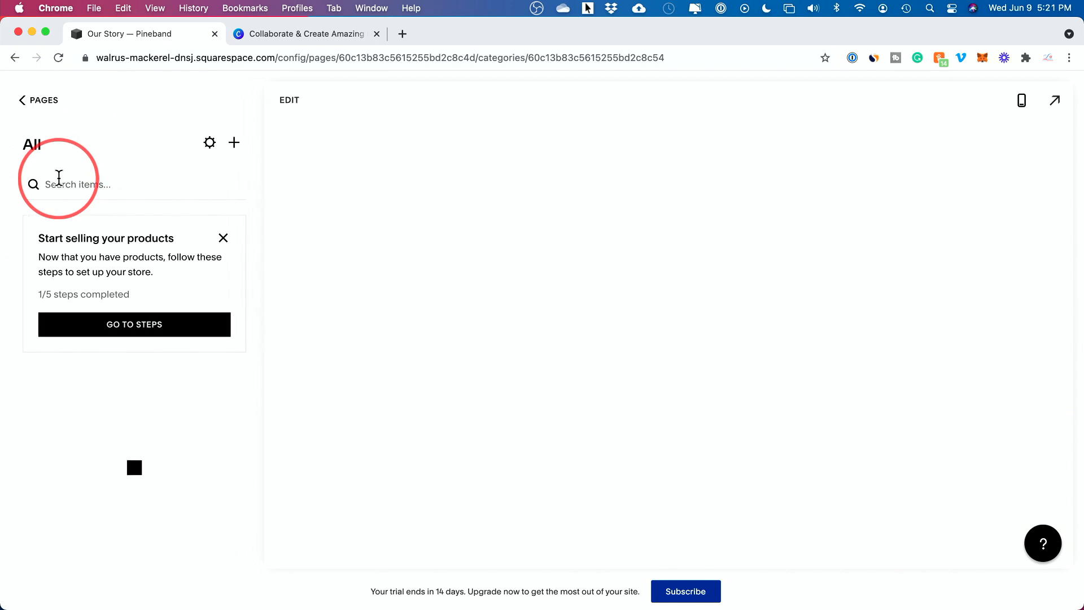
left_click(663, 263)
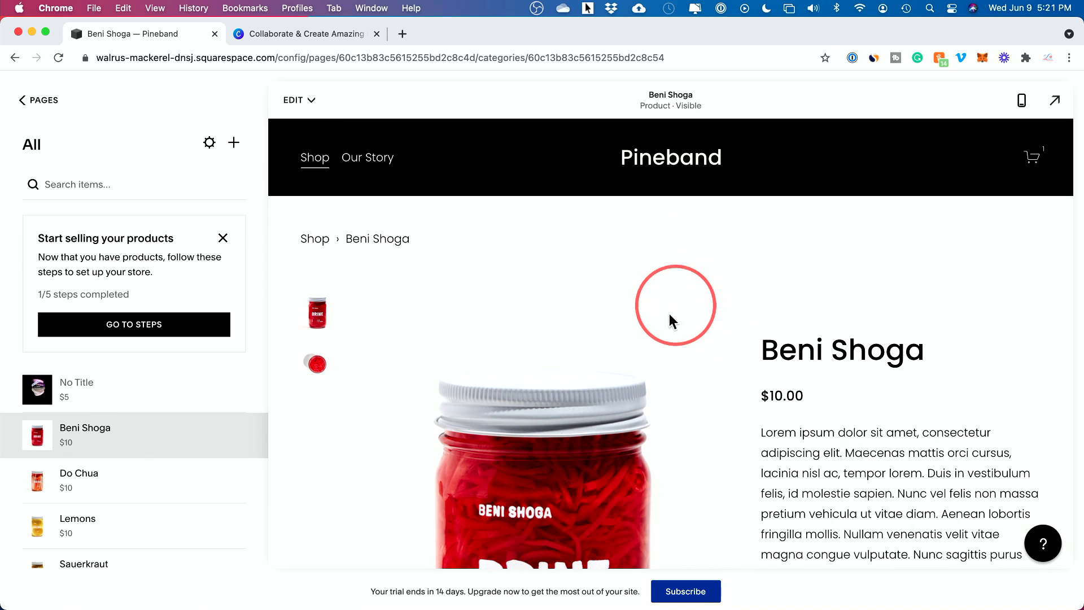
left_click(300, 101)
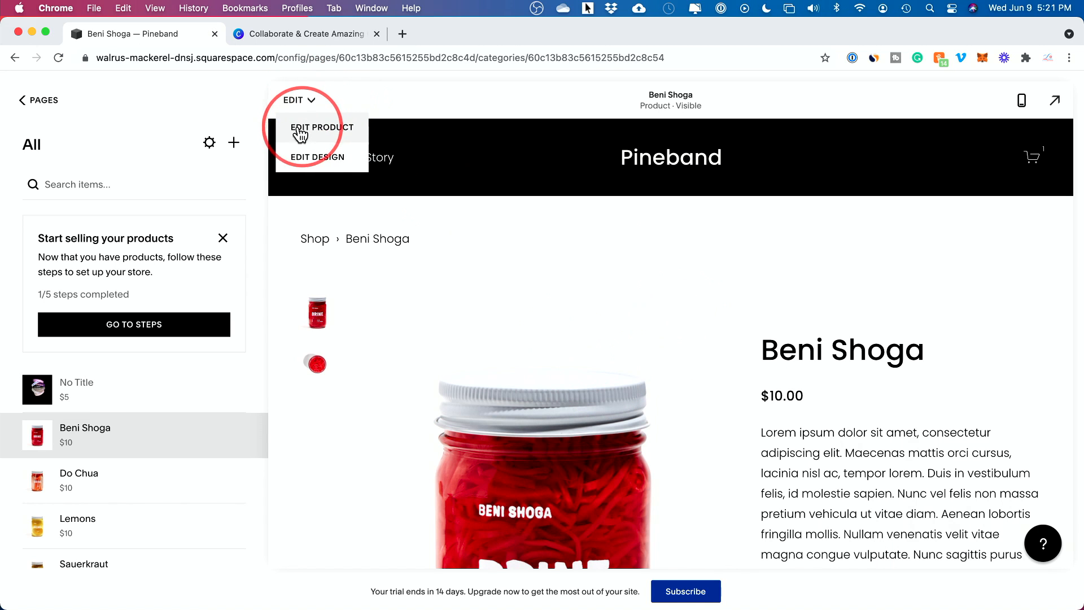
left_click(298, 130)
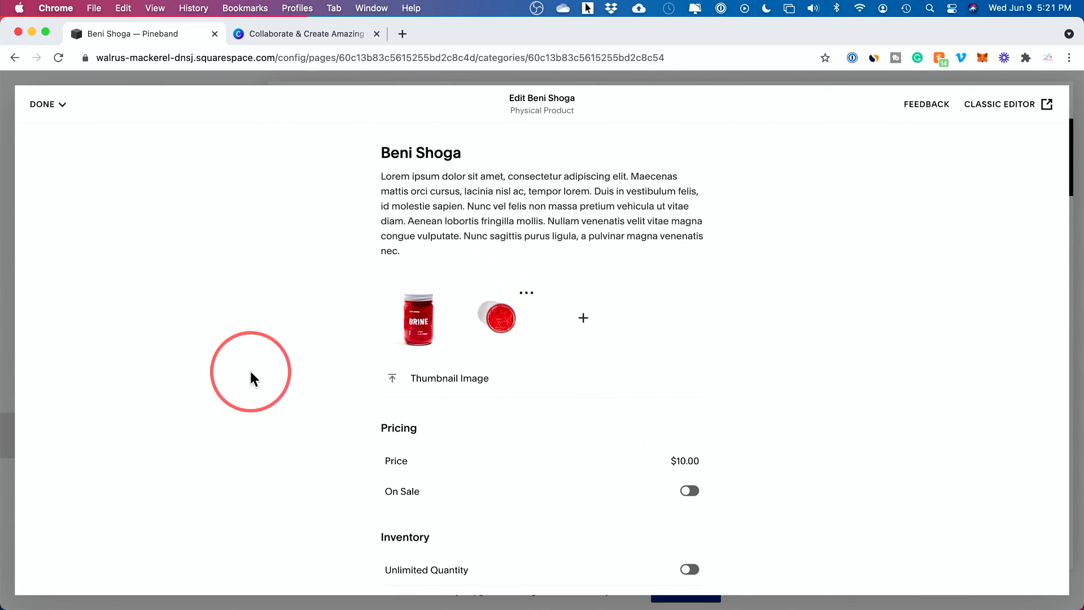
scroll(246, 364, "down", 5)
scroll(354, 334, "down", 5)
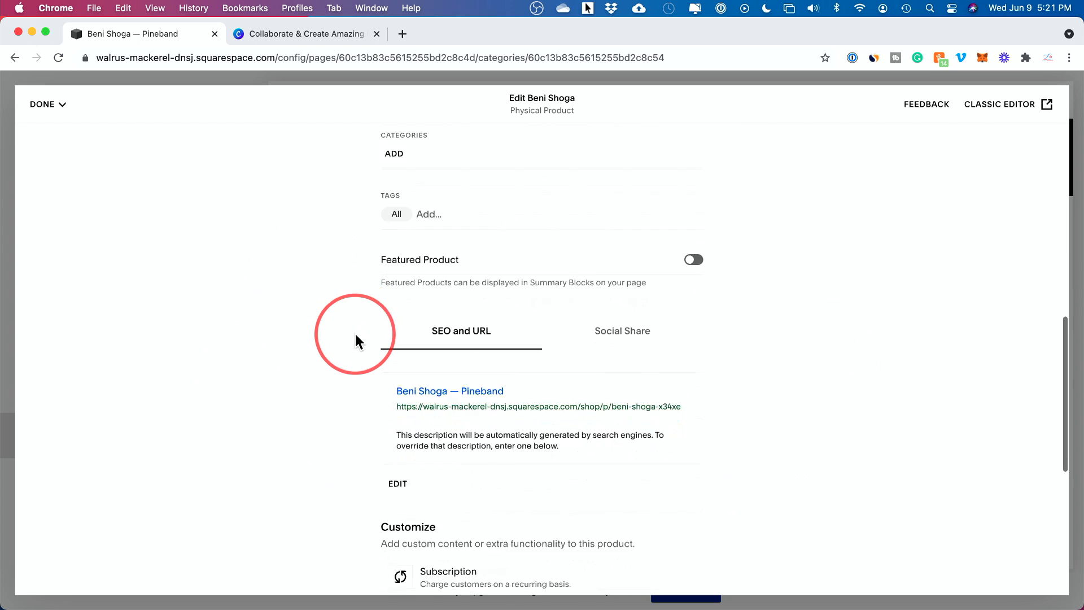
scroll(354, 334, "up", 10)
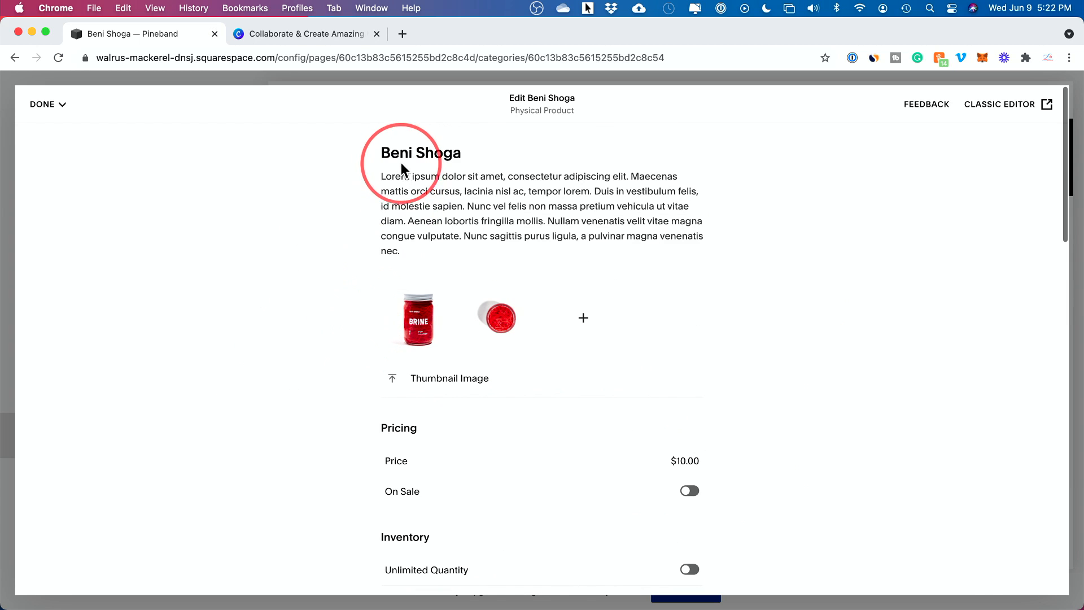
triple_click(381, 152)
- Return to the main site menu, open the Commerce settings, and examine the Set up store checklist
left_click(35, 106)
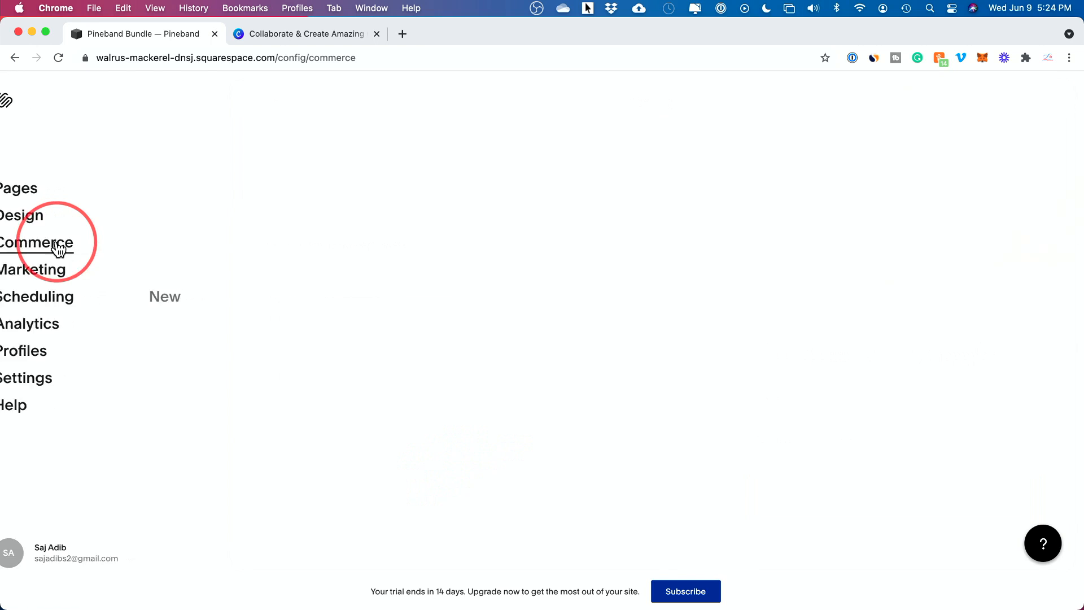
left_click(34, 242)
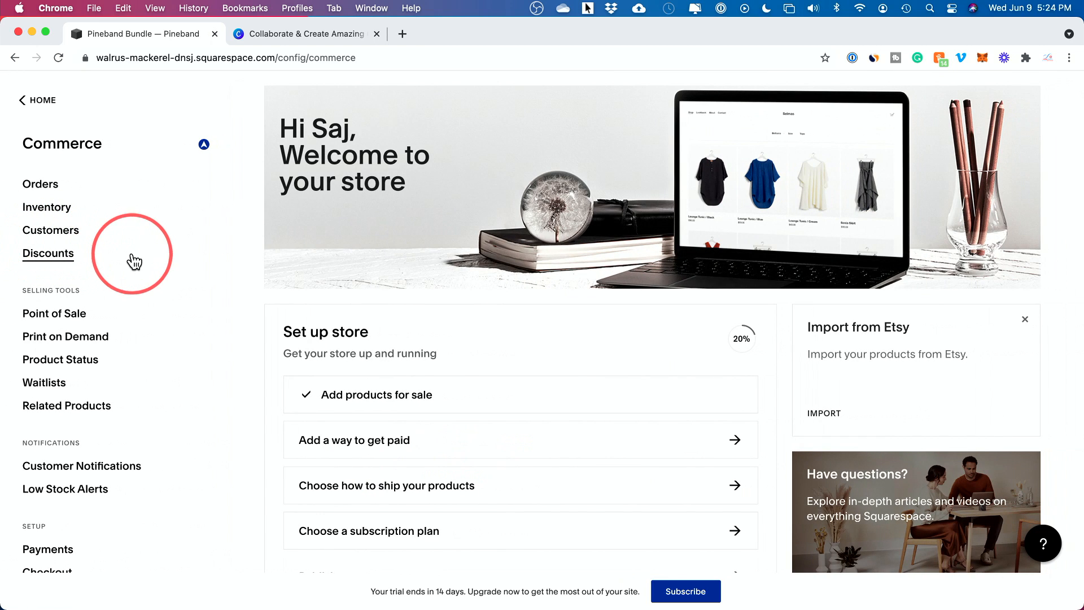
scroll(378, 334, "down", 2)
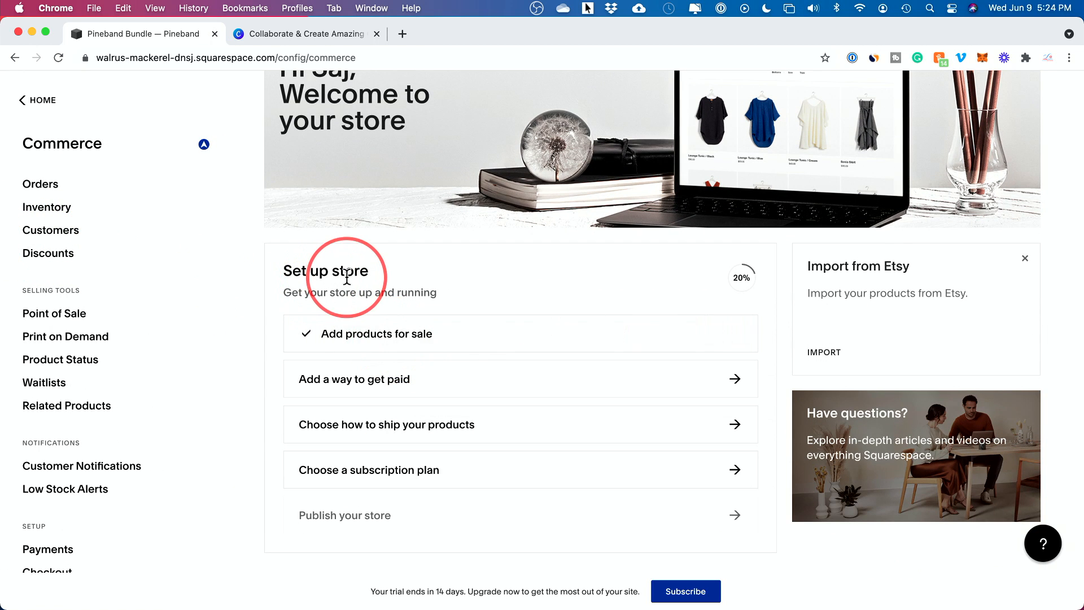
scroll(399, 339, "down", 2)
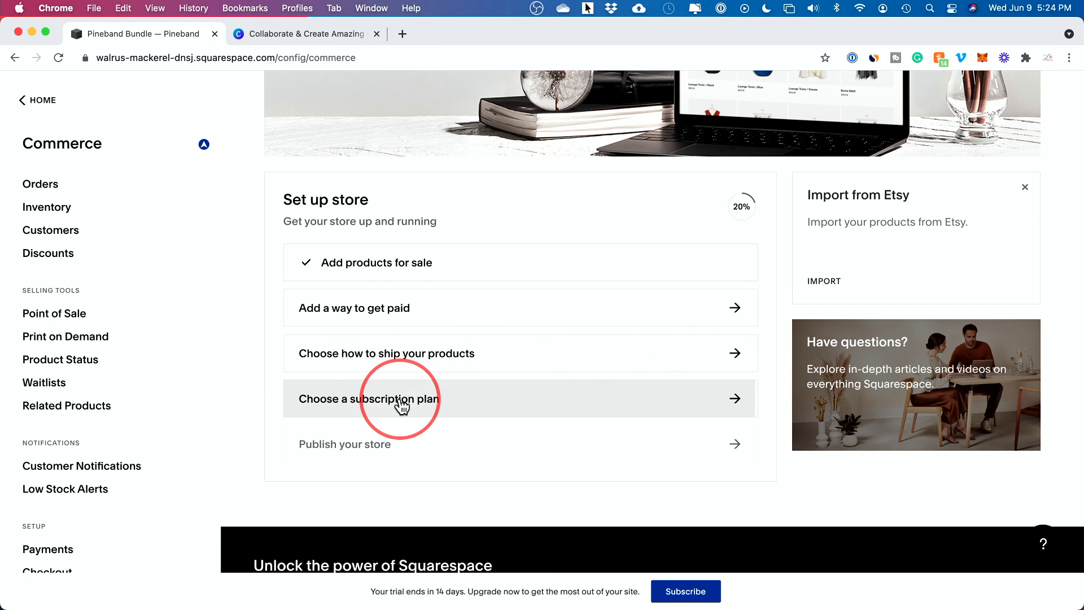
- Open the options for getting paid, examine the Stripe and PayPal connections, and return to the Set up store checklist
left_click(365, 315)
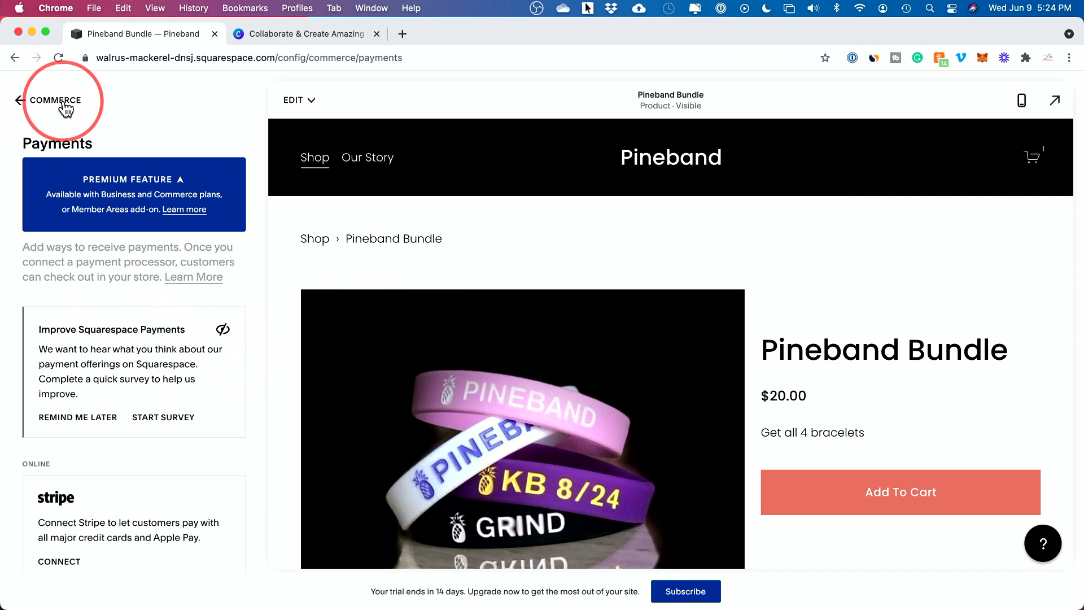
scroll(213, 283, "down", 5)
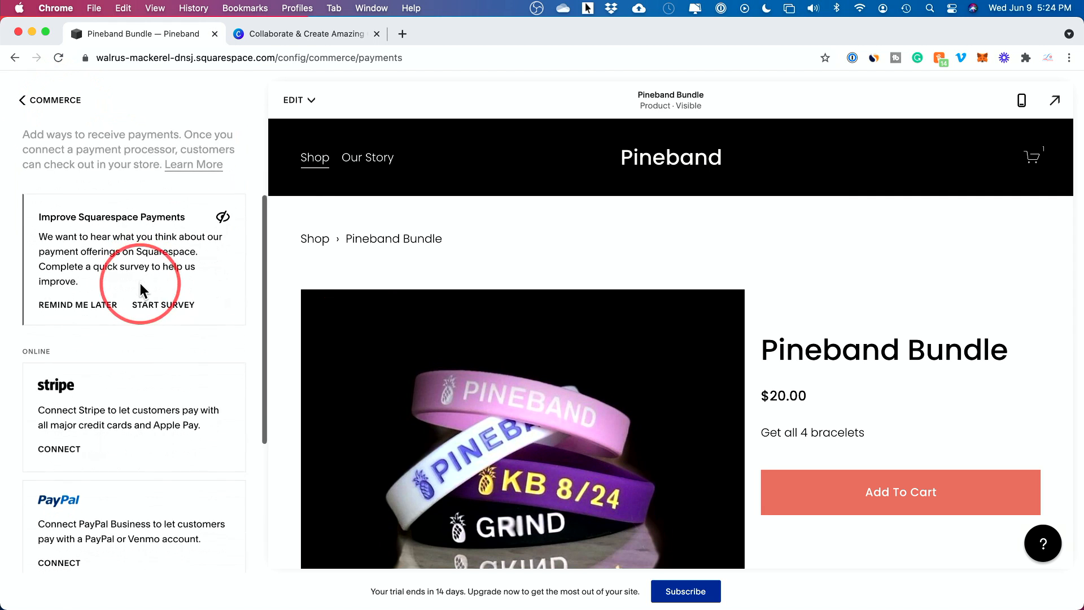
scroll(80, 461, "down", 3)
scroll(181, 460, "up", 8)
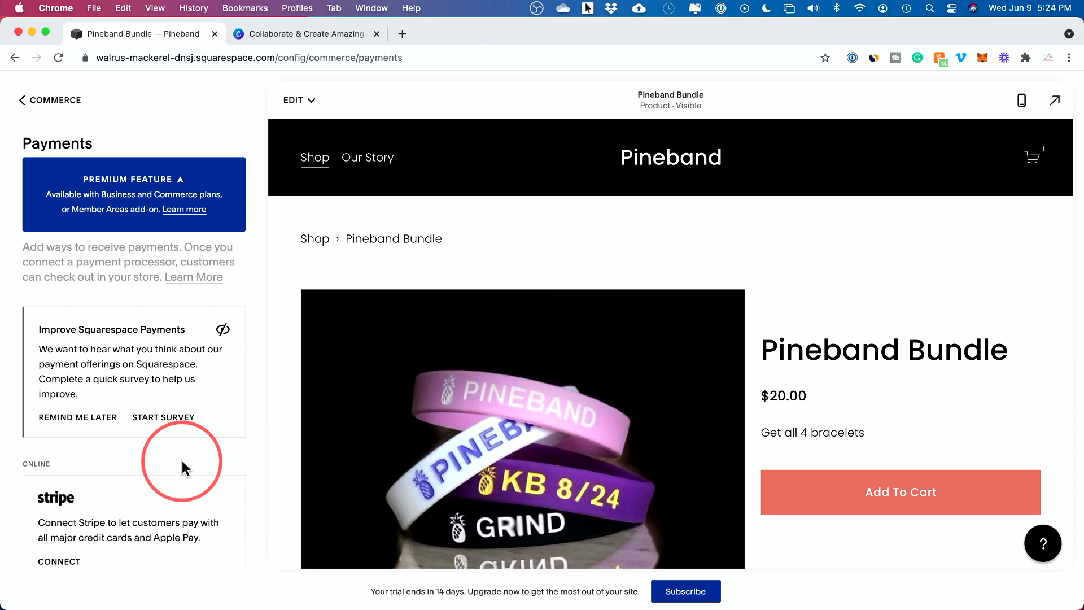
scroll(182, 468, "down", 5)
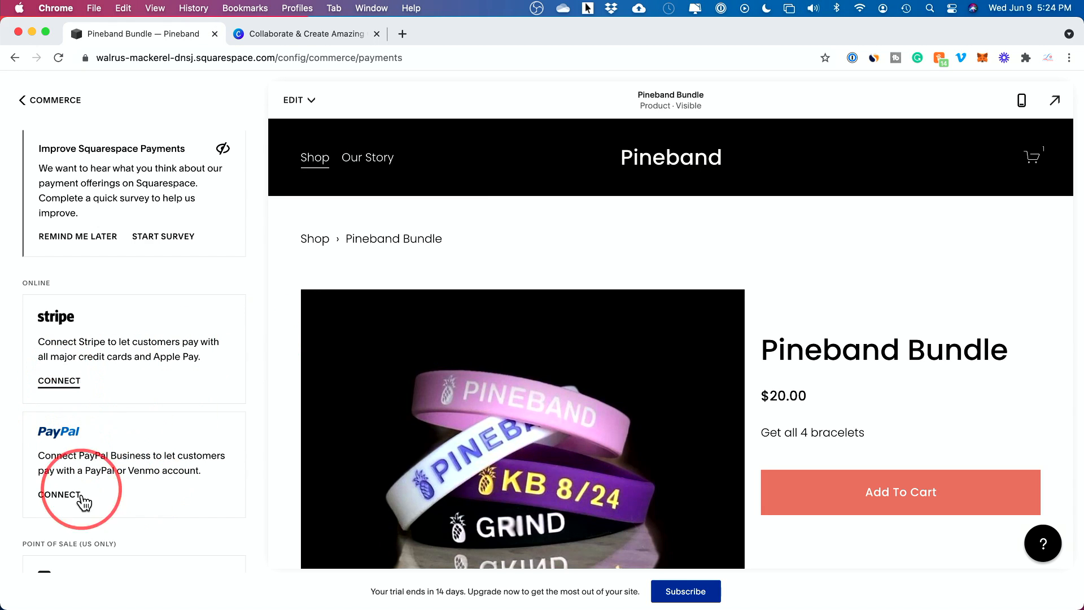
scroll(203, 463, "up", 3)
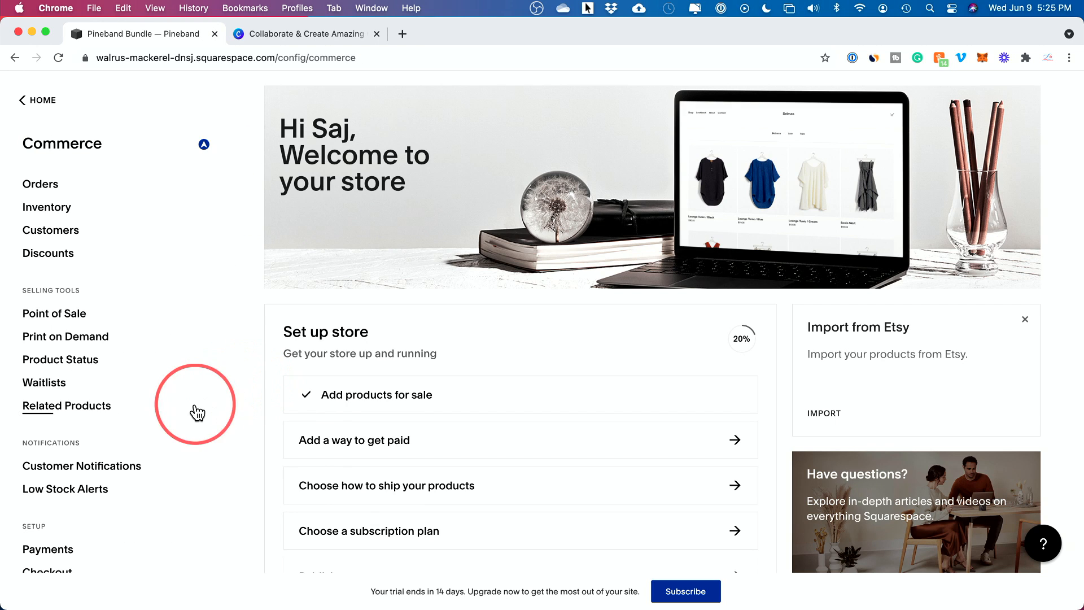
scroll(246, 425, "down", 1)
scroll(247, 425, "down", 1)
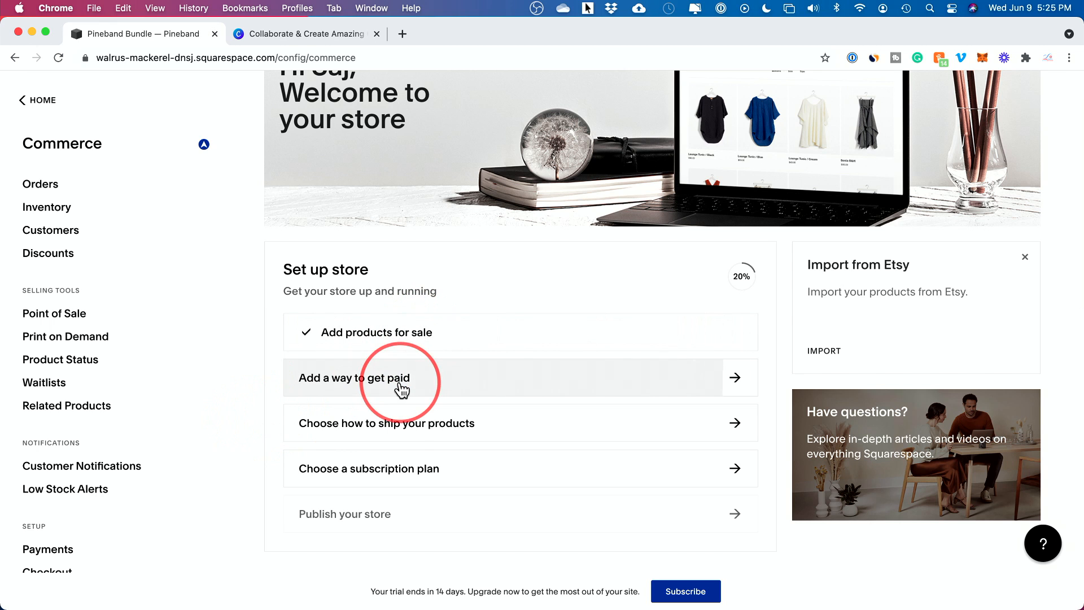
- Examine the site's built-in web address in the browser, and open the site's Domains settings
scroll(279, 432, "up", 2)
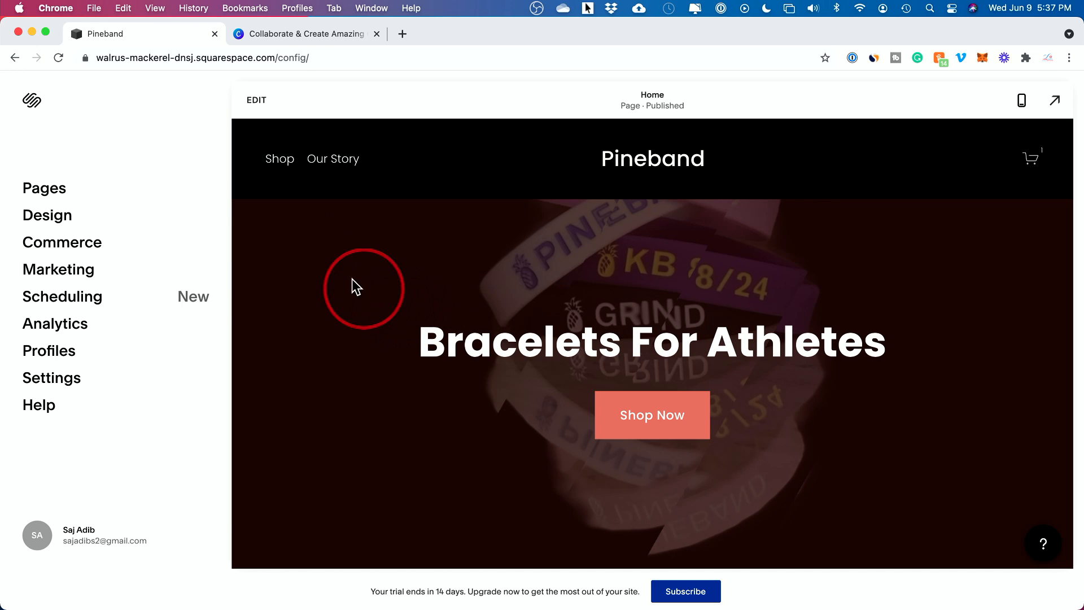
left_click_drag(98, 58, 273, 57)
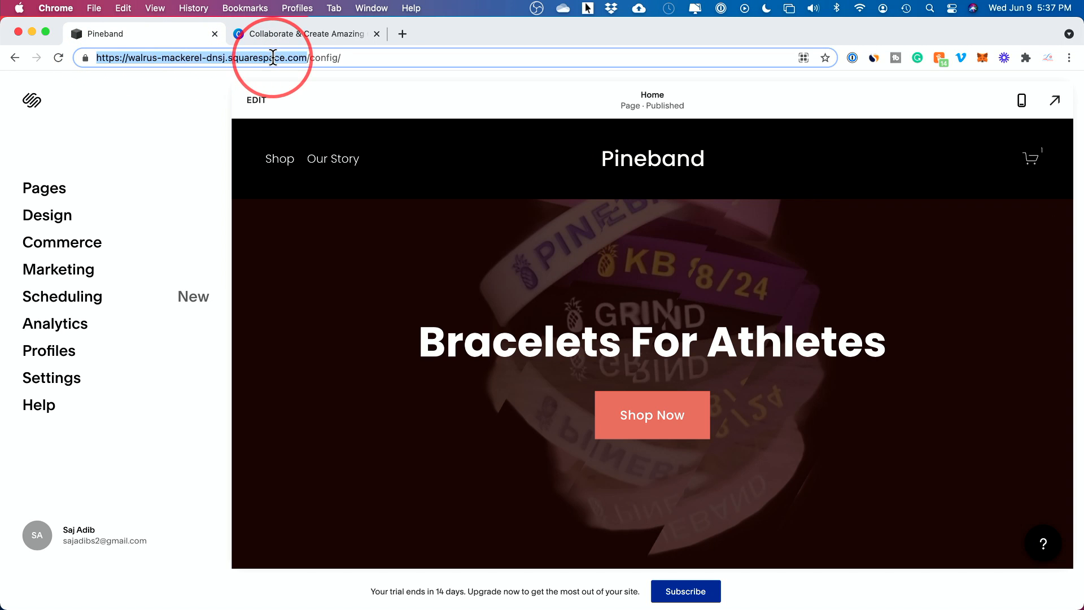
left_click(399, 84)
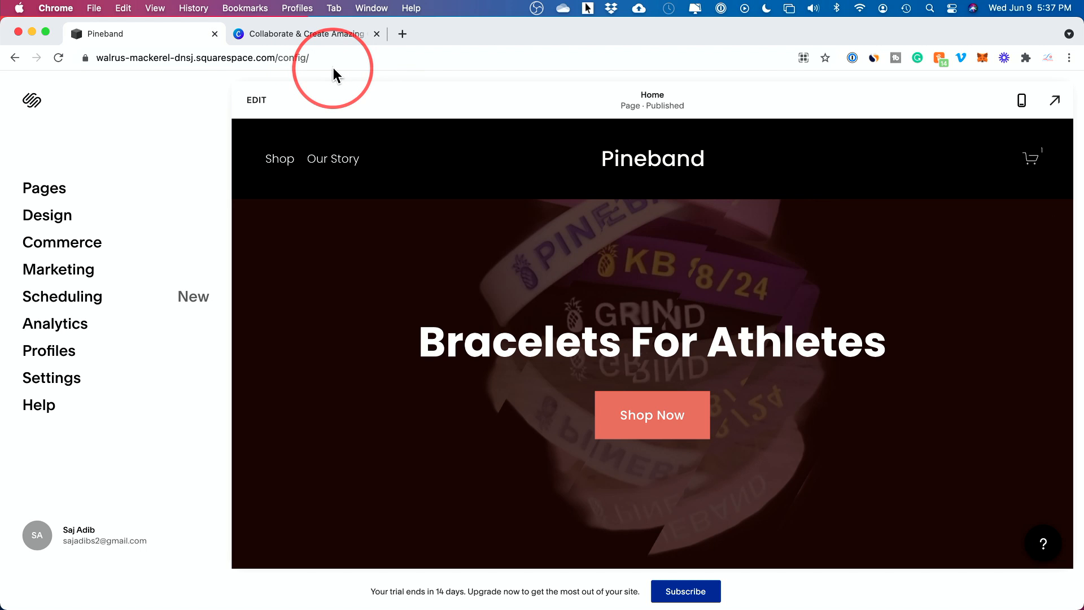
left_click(51, 381)
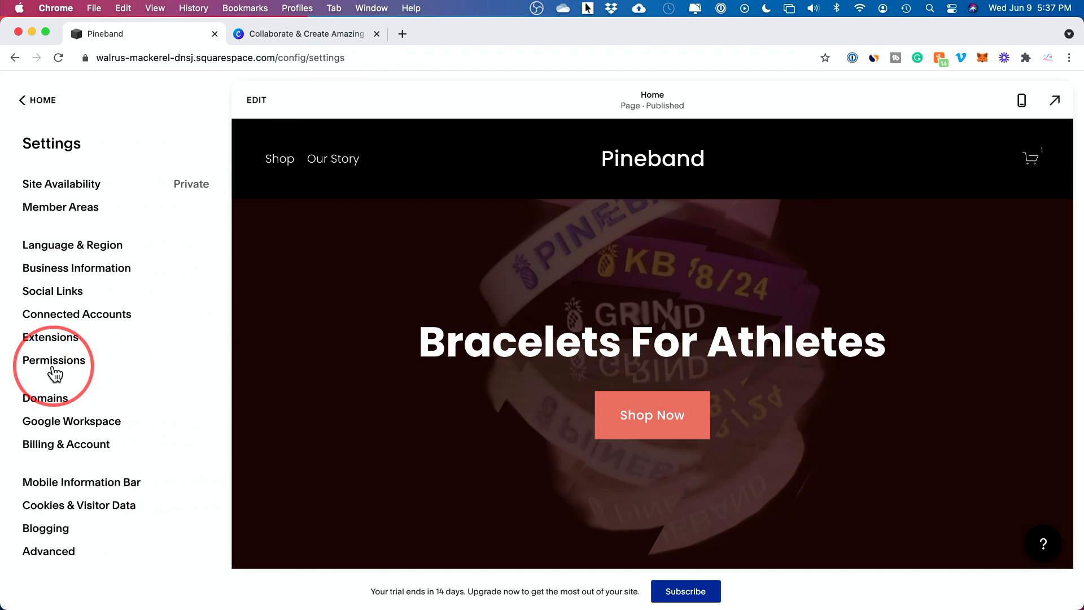
left_click(35, 403)
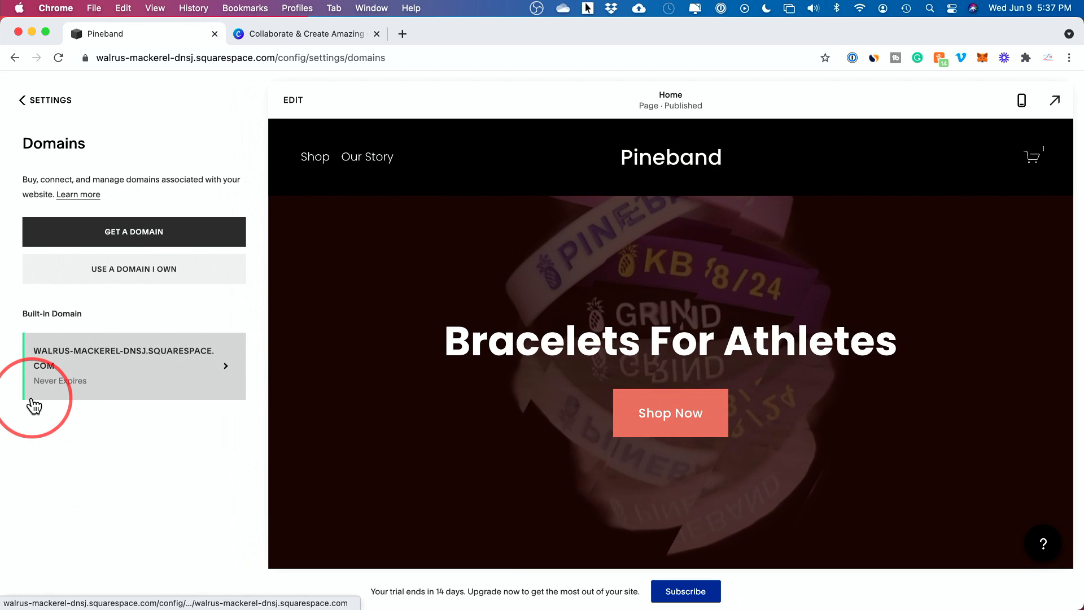
- Open the purchase options for a new domain, examine the recommended Pineband domains and their yearly prices, and return to the site settings
left_click(120, 231)
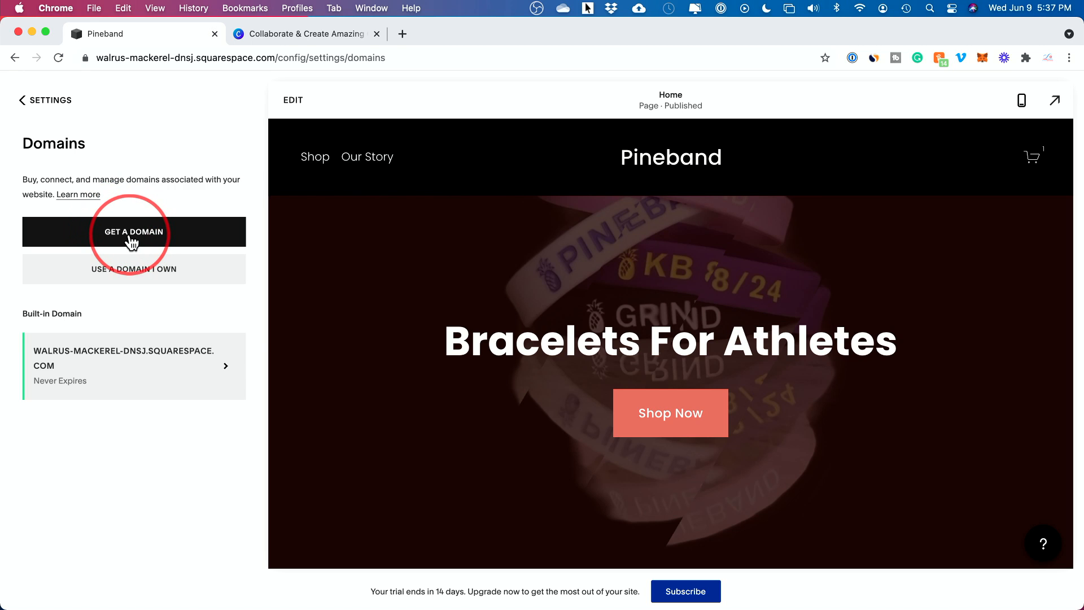
left_click(127, 237)
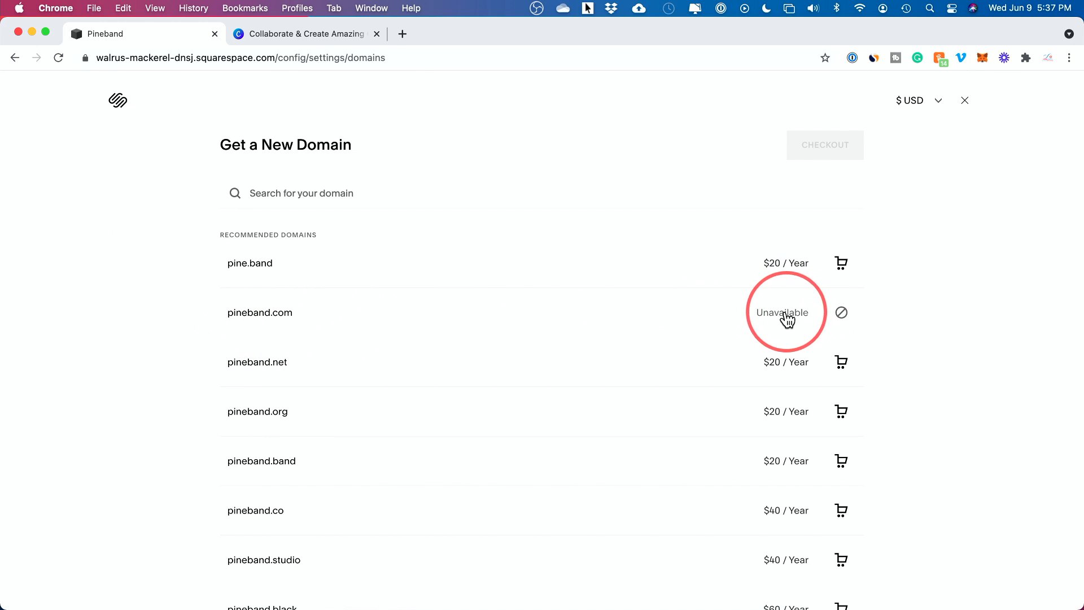
scroll(734, 257, "down", 2)
scroll(743, 259, "down", 1)
scroll(677, 249, "up", 5)
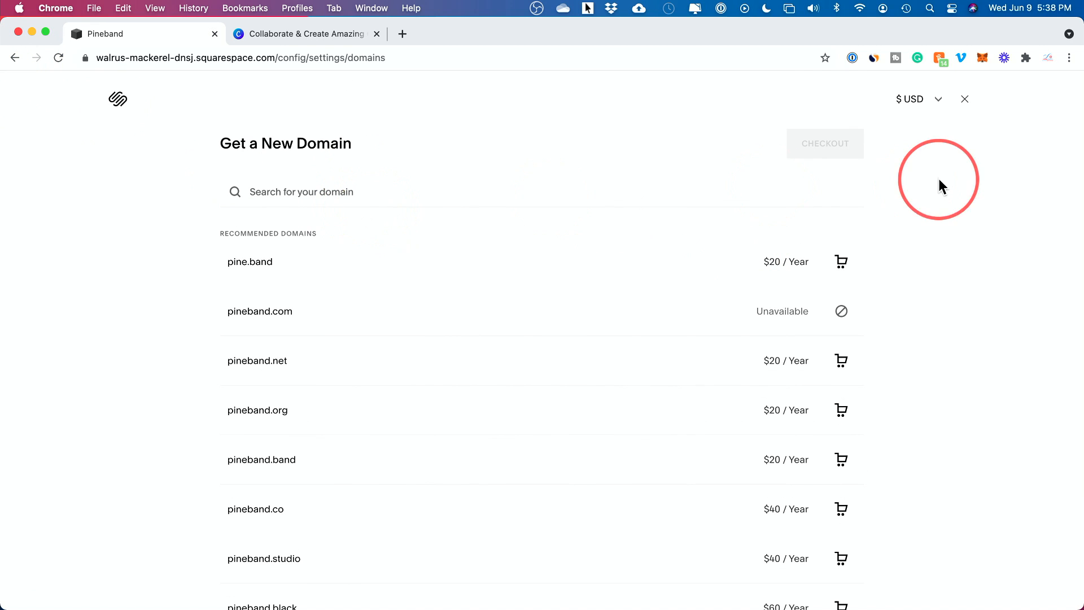
scroll(5, 74, "left", 3)
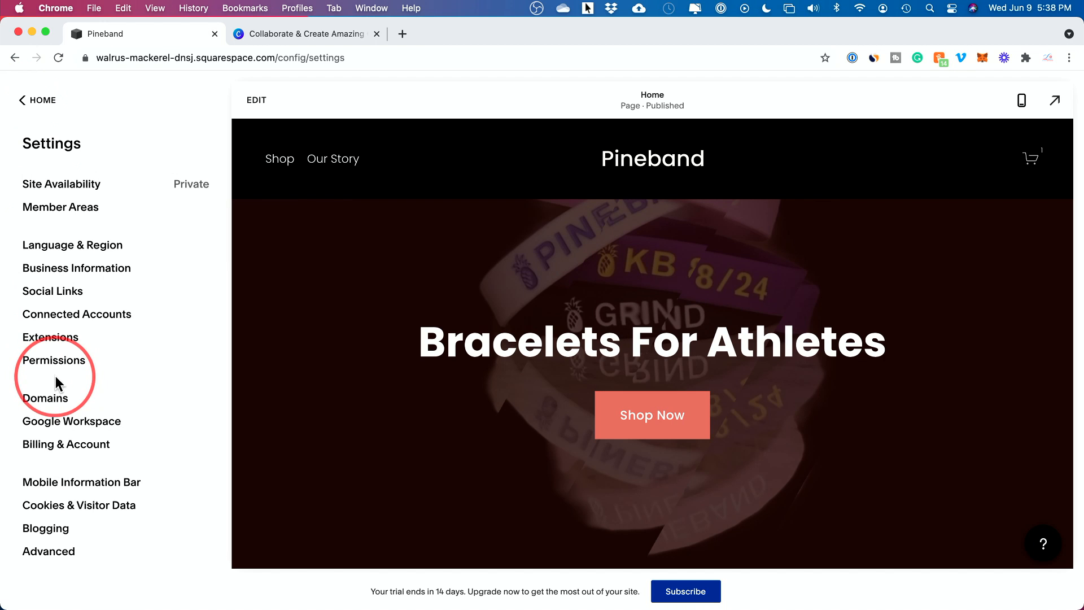
- Reopen the Domains settings, view the form for using a third-party domain, and close it without entering a domain
left_click(48, 398)
left_click(107, 268)
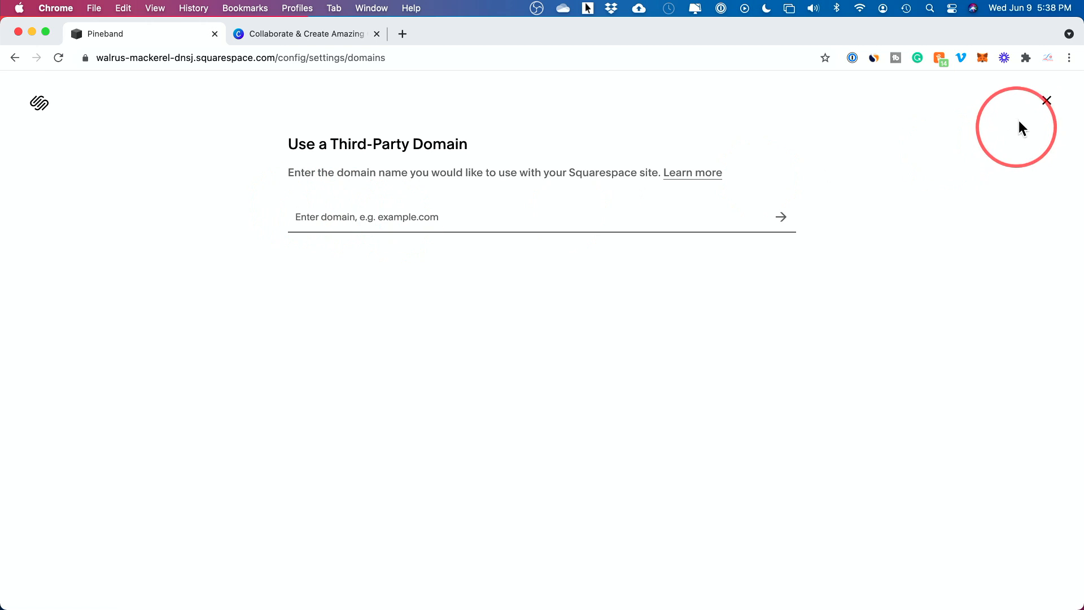
left_click(1047, 101)
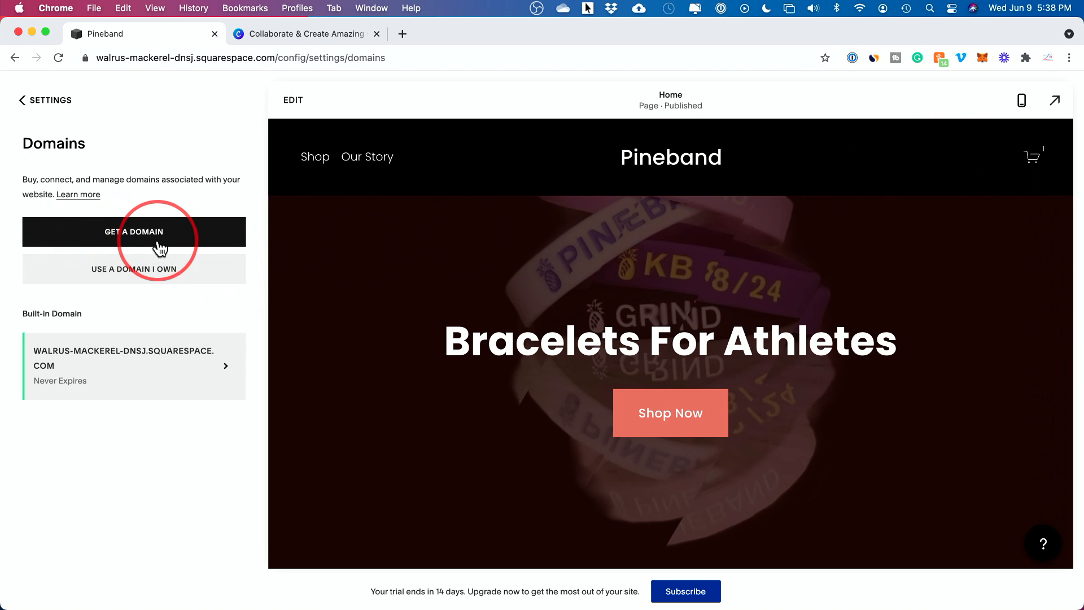